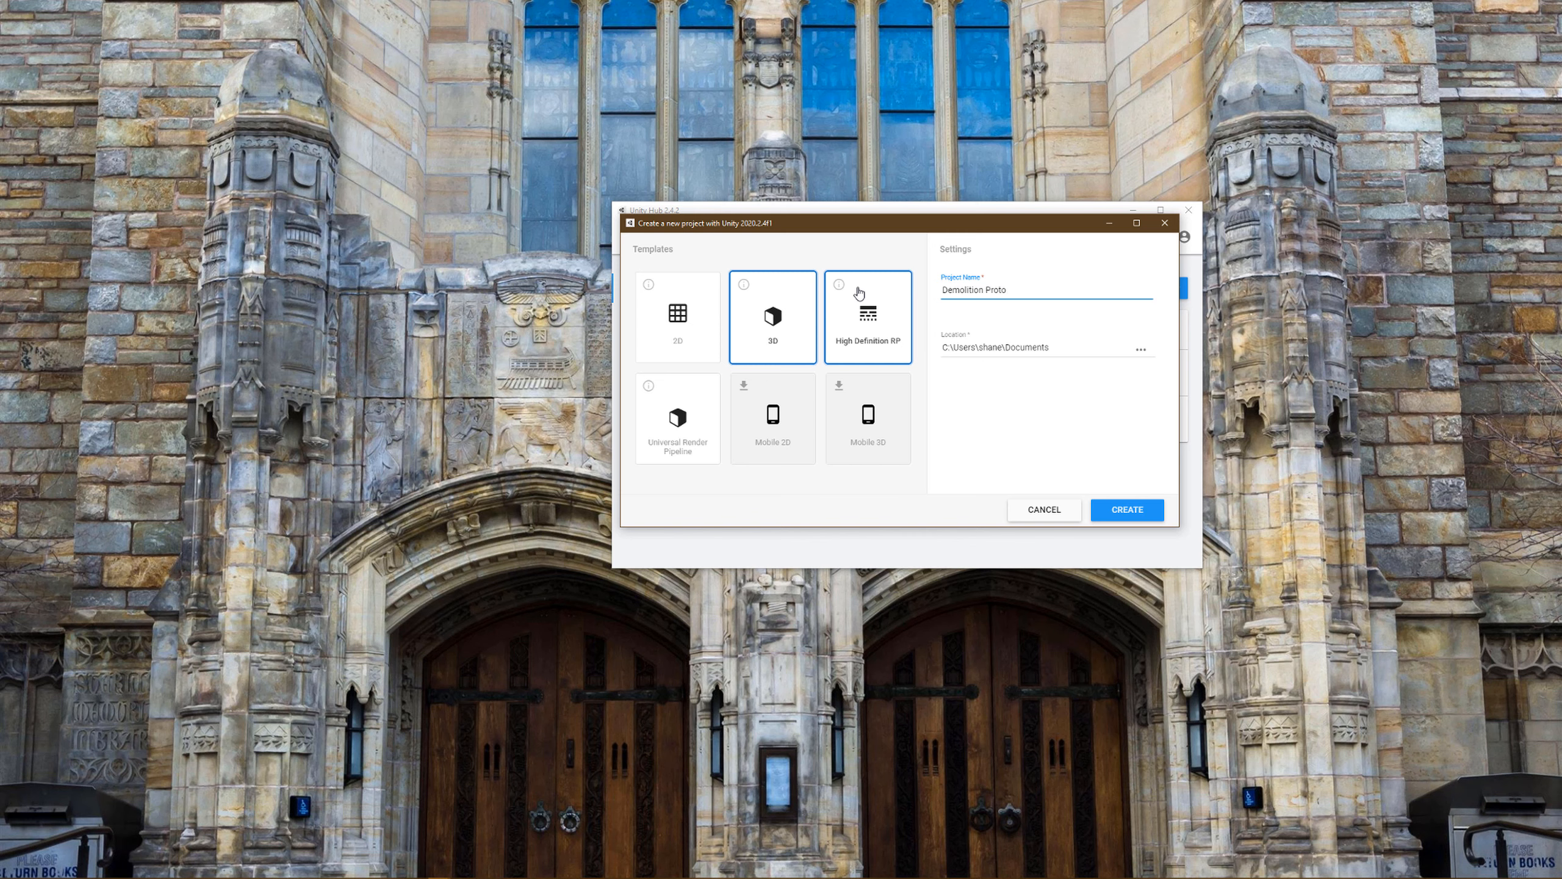
Step: Create the Demolition Proto project from the 3D template and maximize the editor window
{"action": "left_click", "coordinate": [781, 326]}
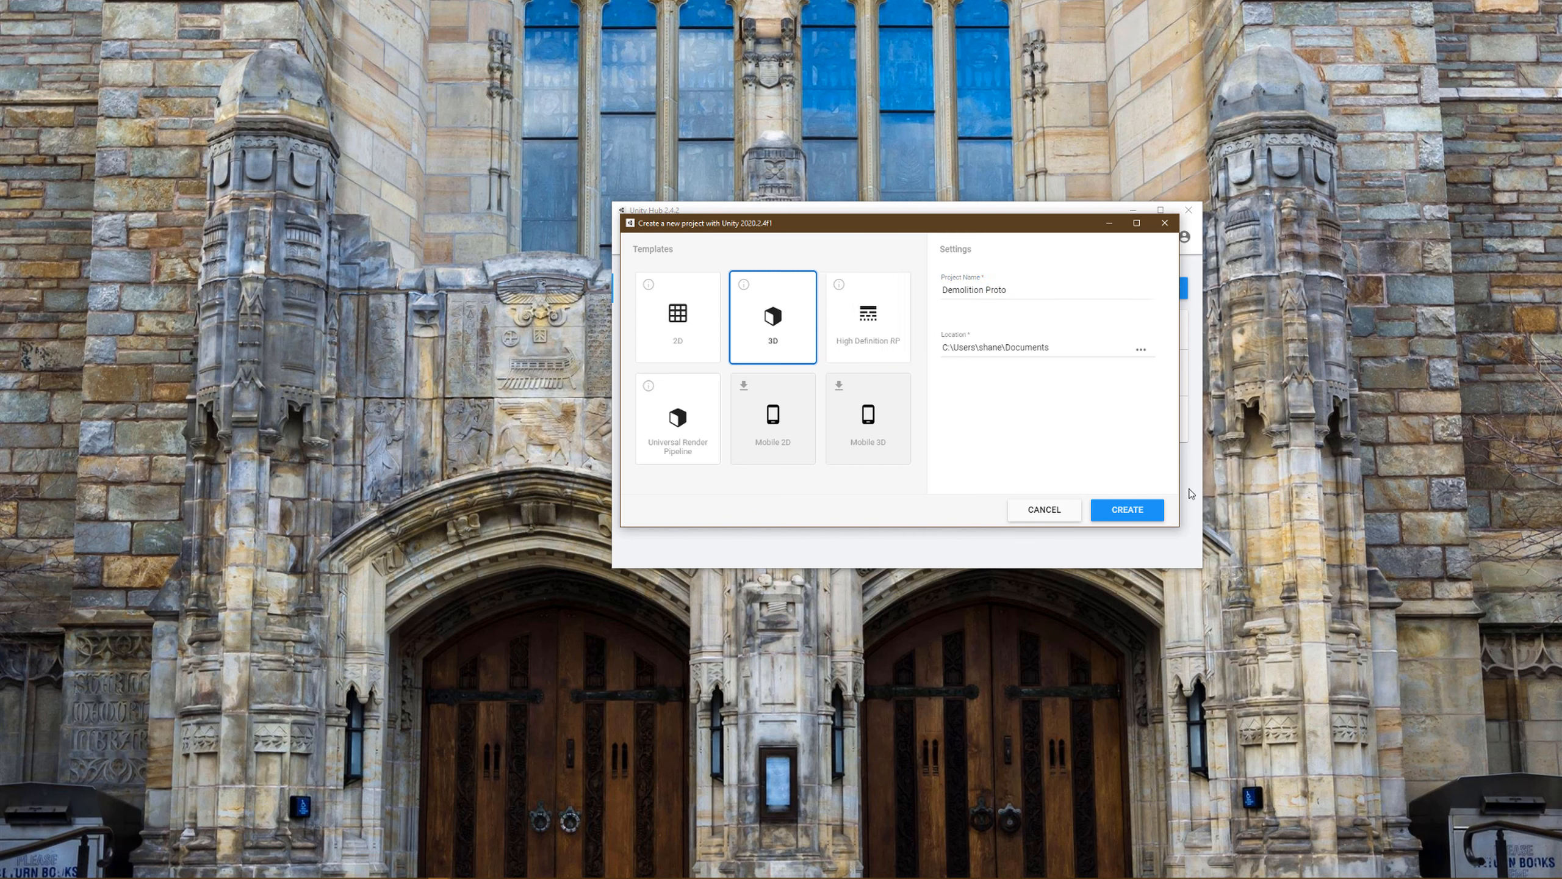
{"action": "left_click", "coordinate": [1149, 514]}
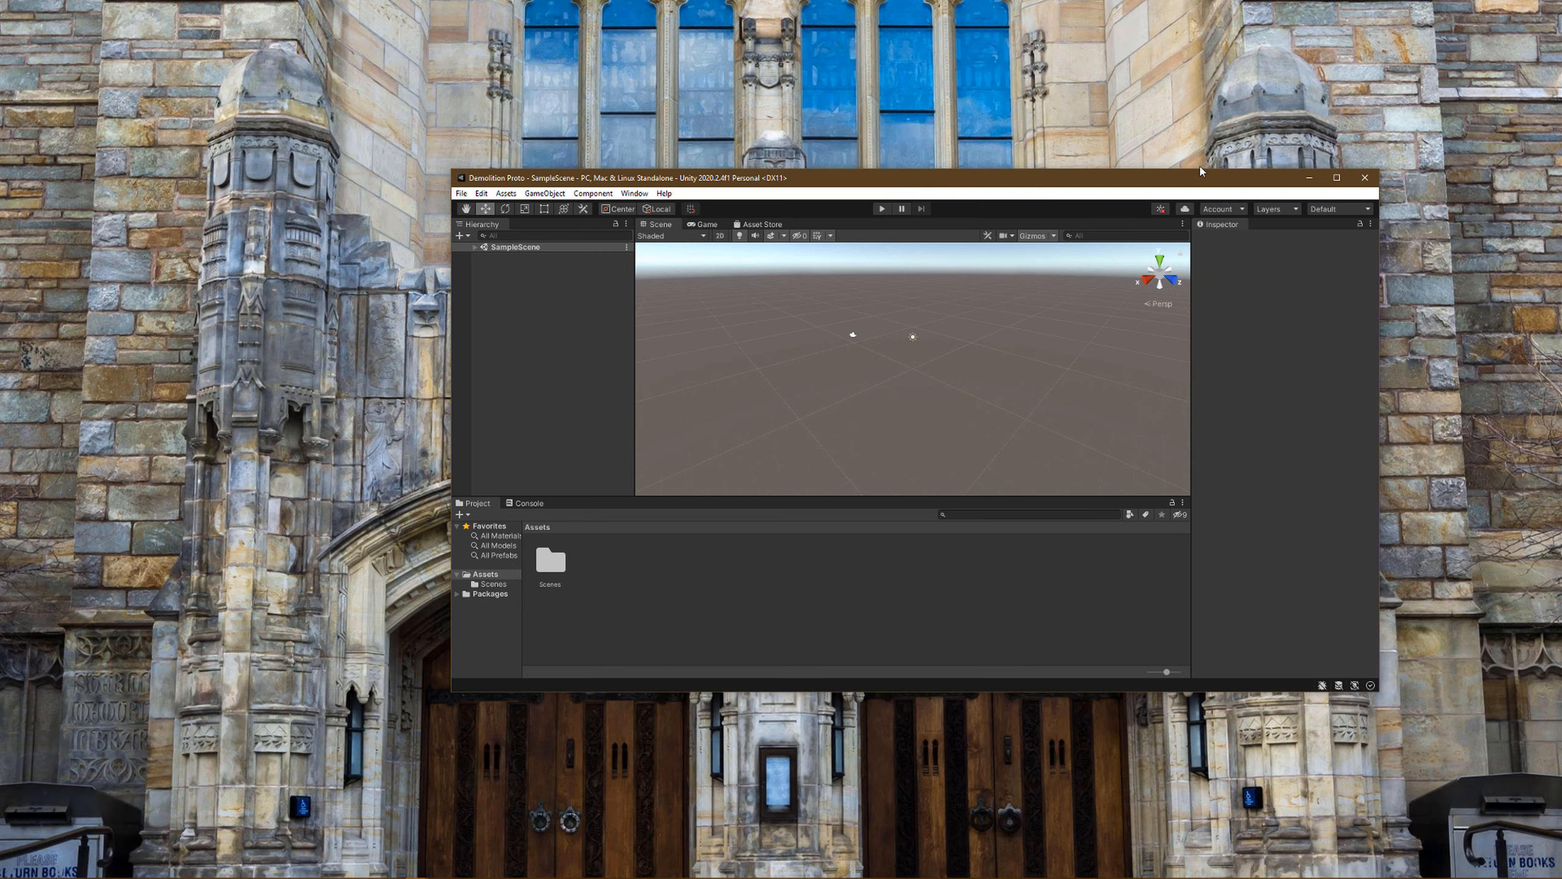
{"action": "left_click", "coordinate": [1337, 178]}
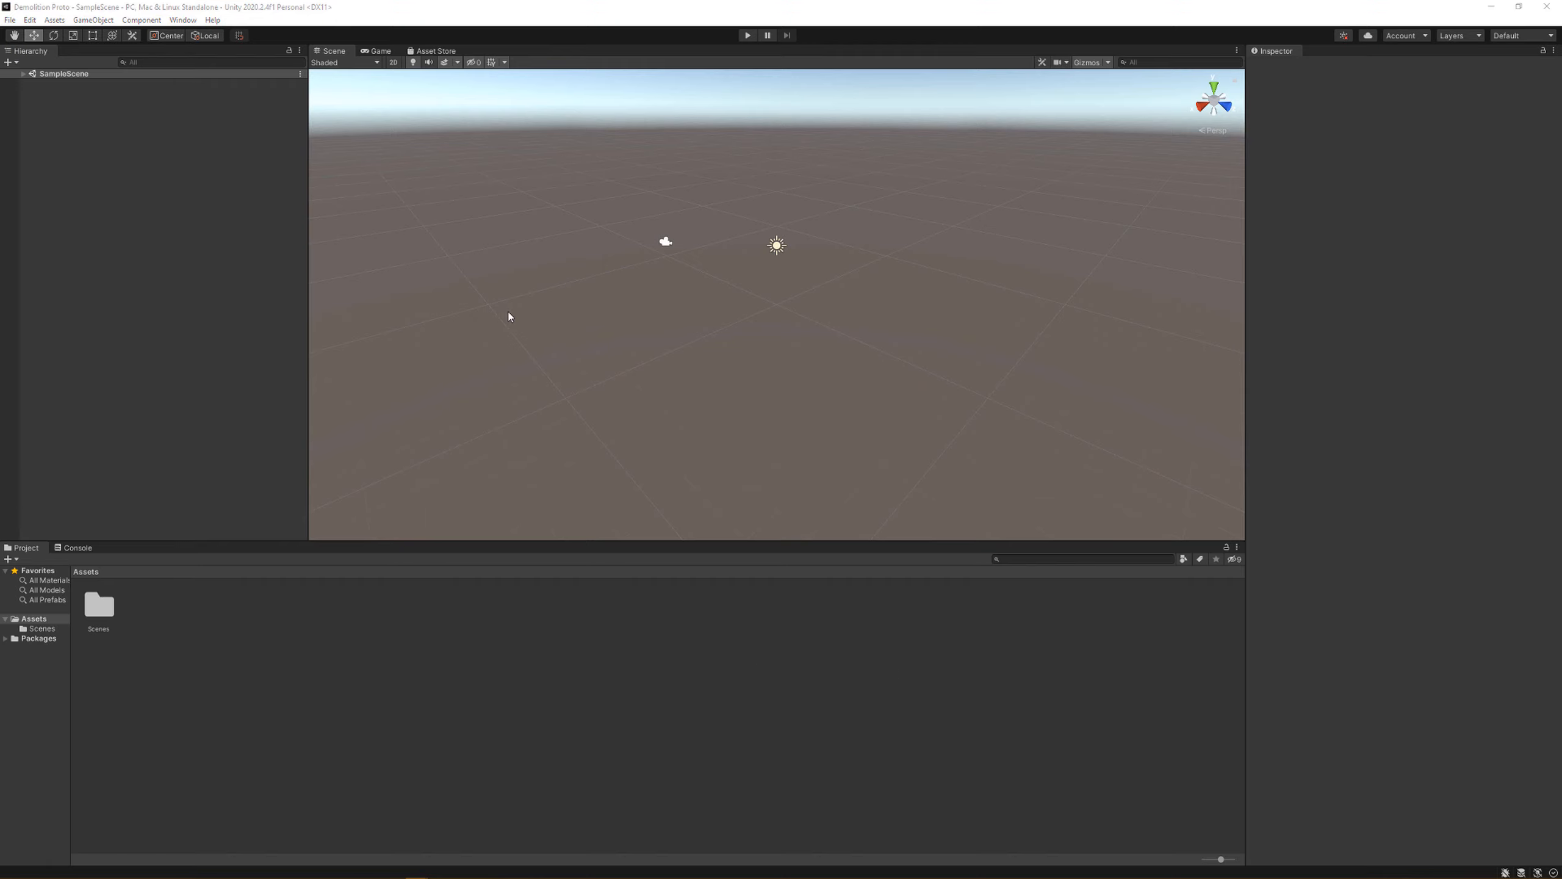
Step: Add a 3D cube object to SampleScene
{"action": "right_click", "coordinate": [62, 75]}
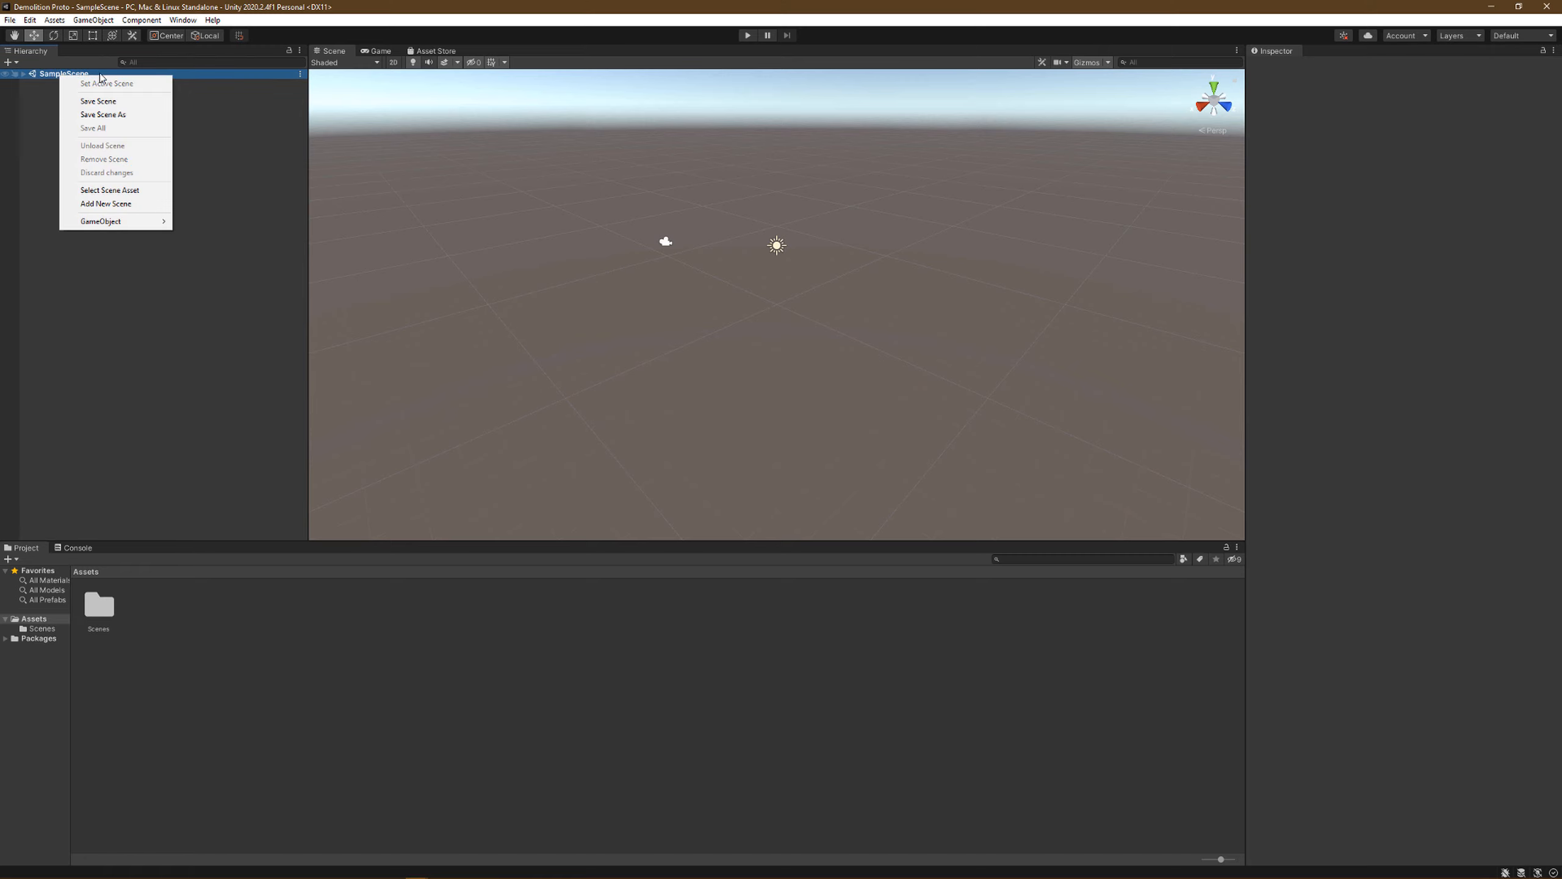
{"action": "mouse_move", "coordinate": [126, 221]}
{"action": "mouse_move", "coordinate": [206, 235]}
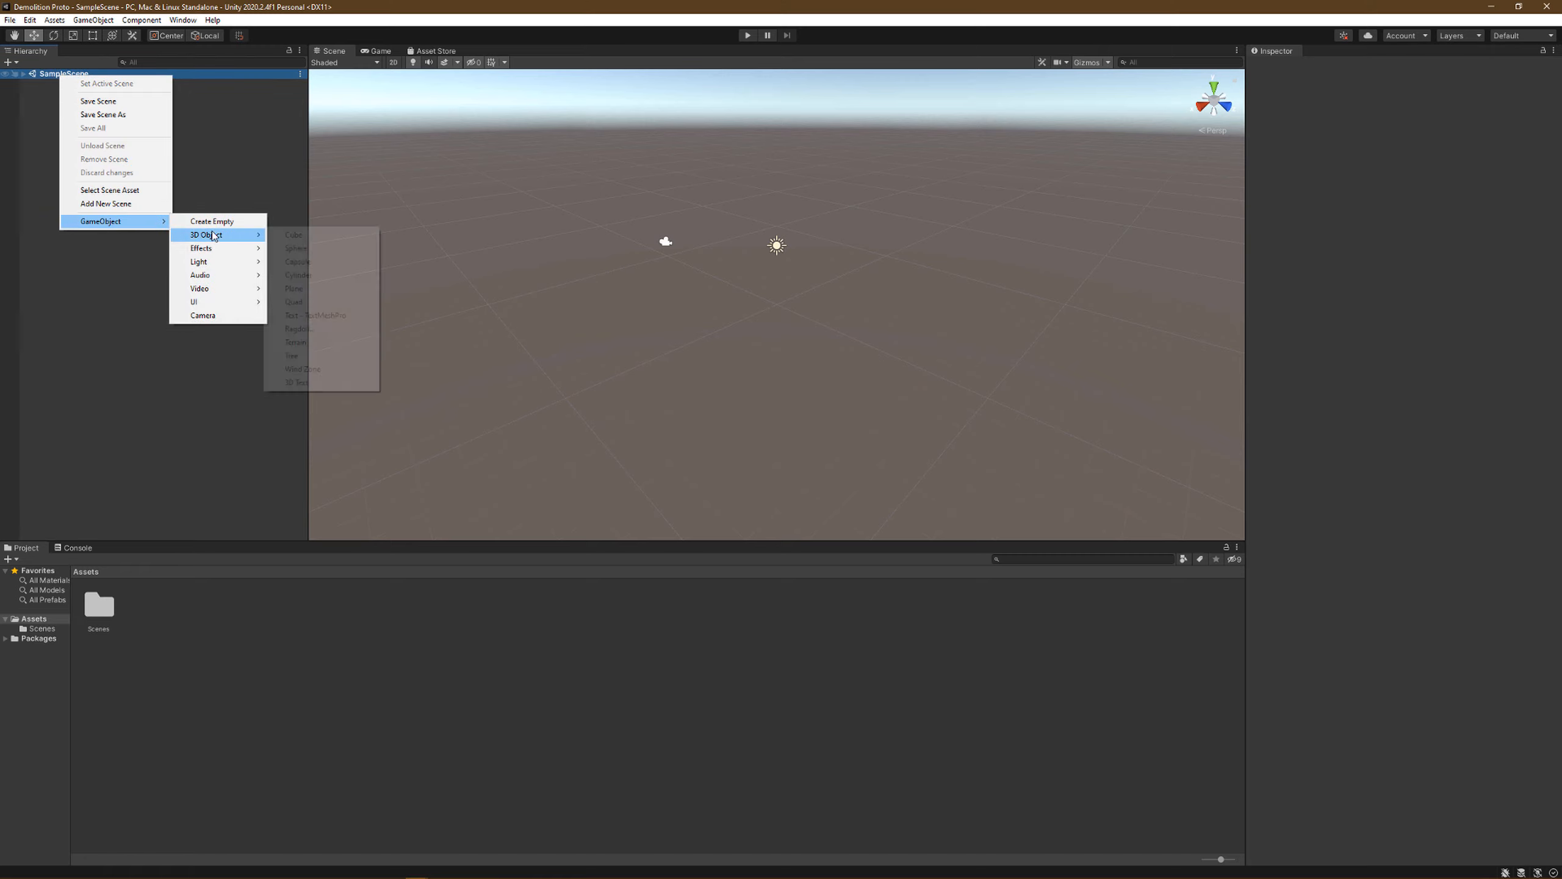
{"action": "left_click", "coordinate": [327, 236]}
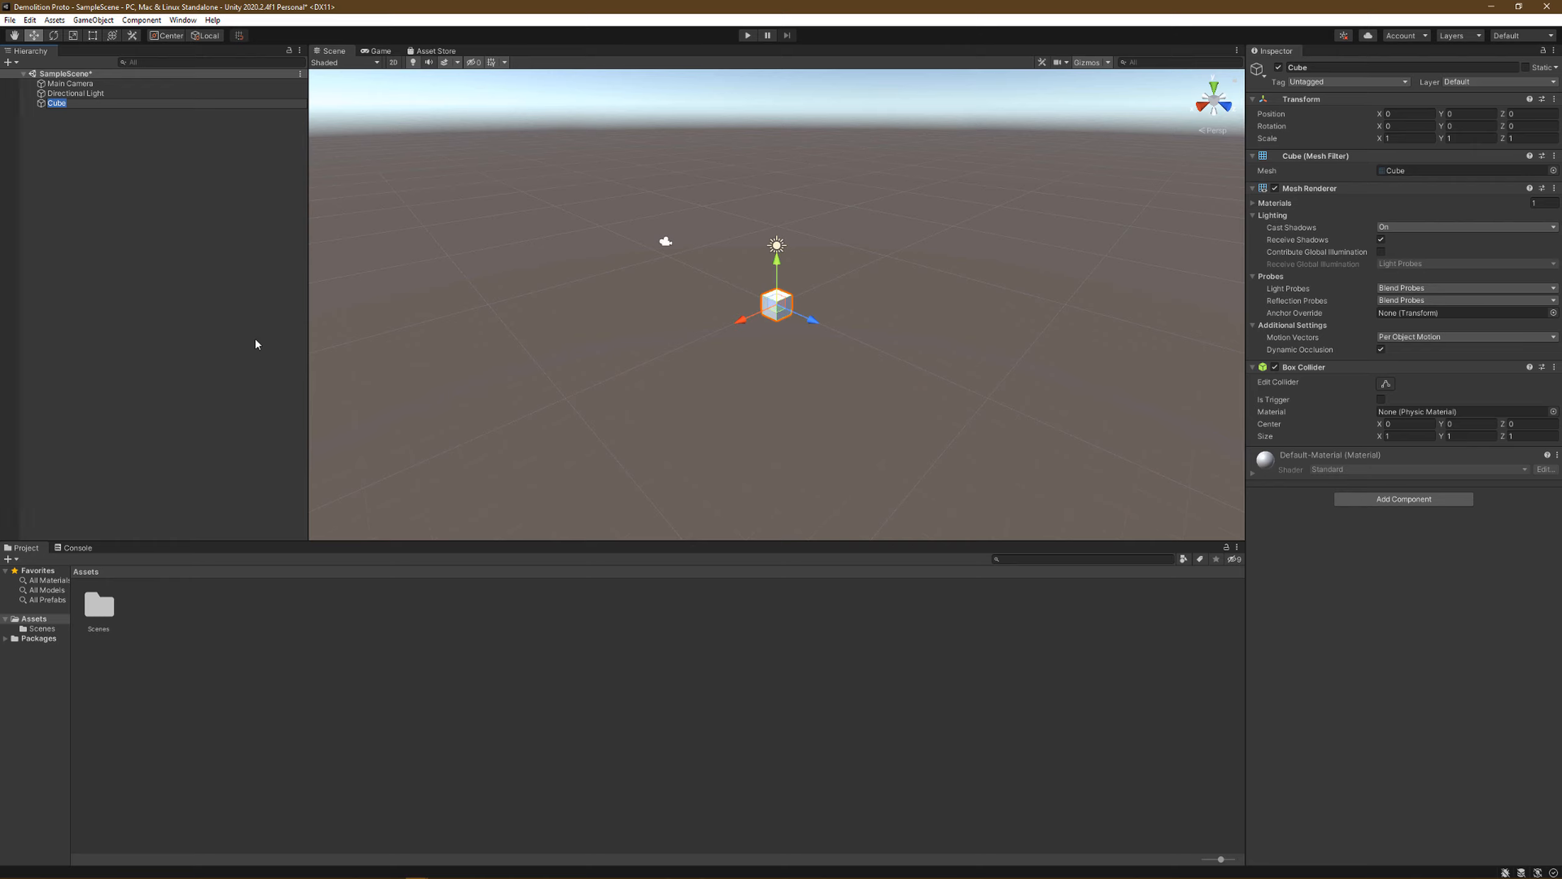
{"action": "left_click", "coordinate": [176, 232]}
Step: Rename the new cube as Ground
{"action": "left_click", "coordinate": [76, 103]}
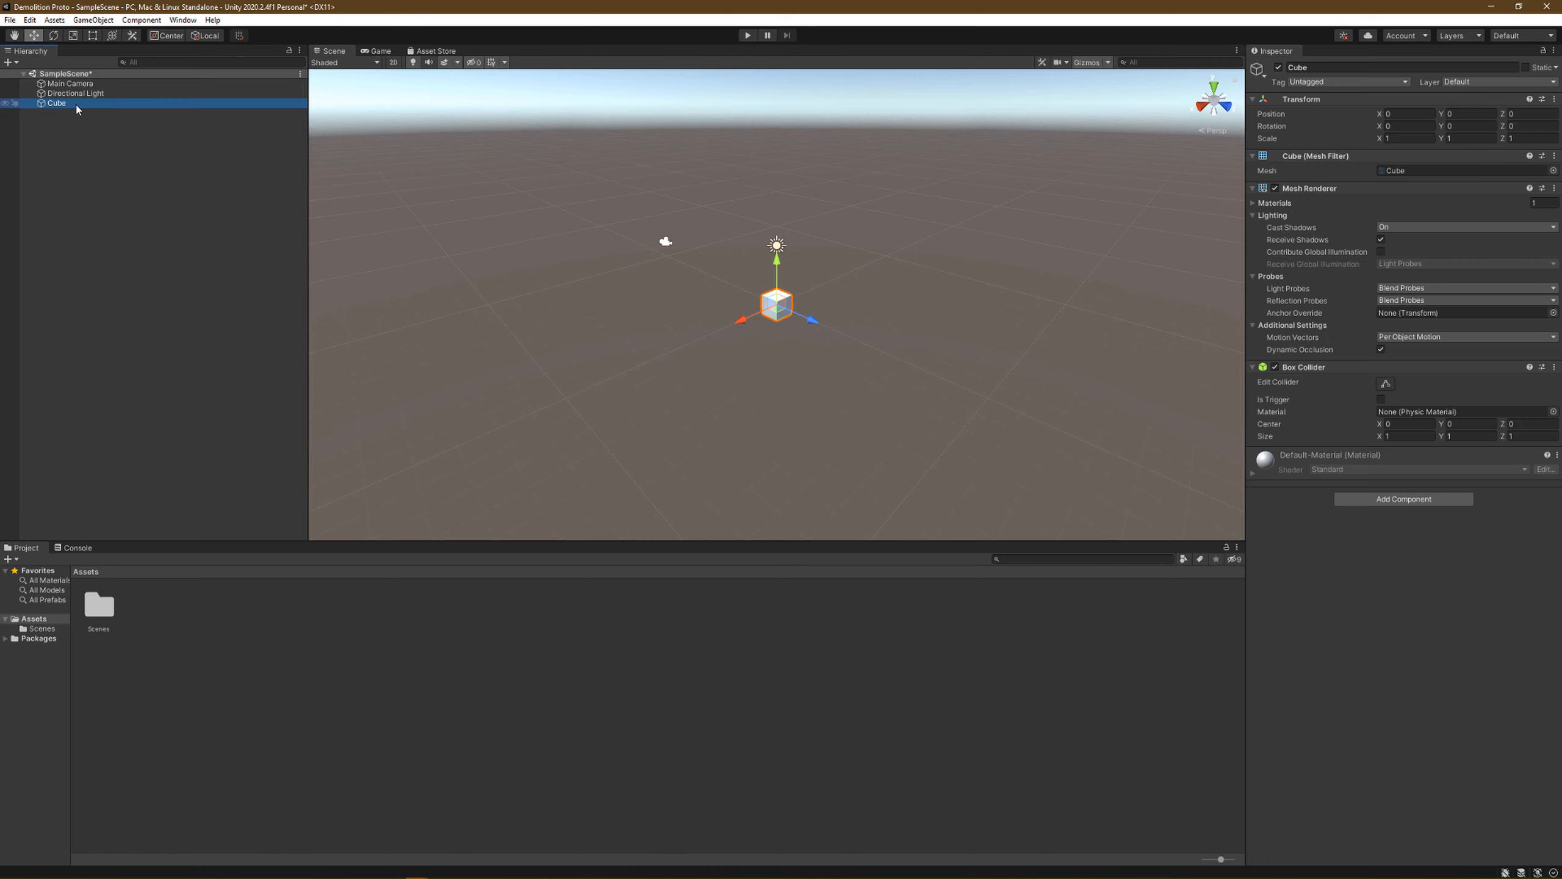
{"action": "left_click", "coordinate": [76, 104]}
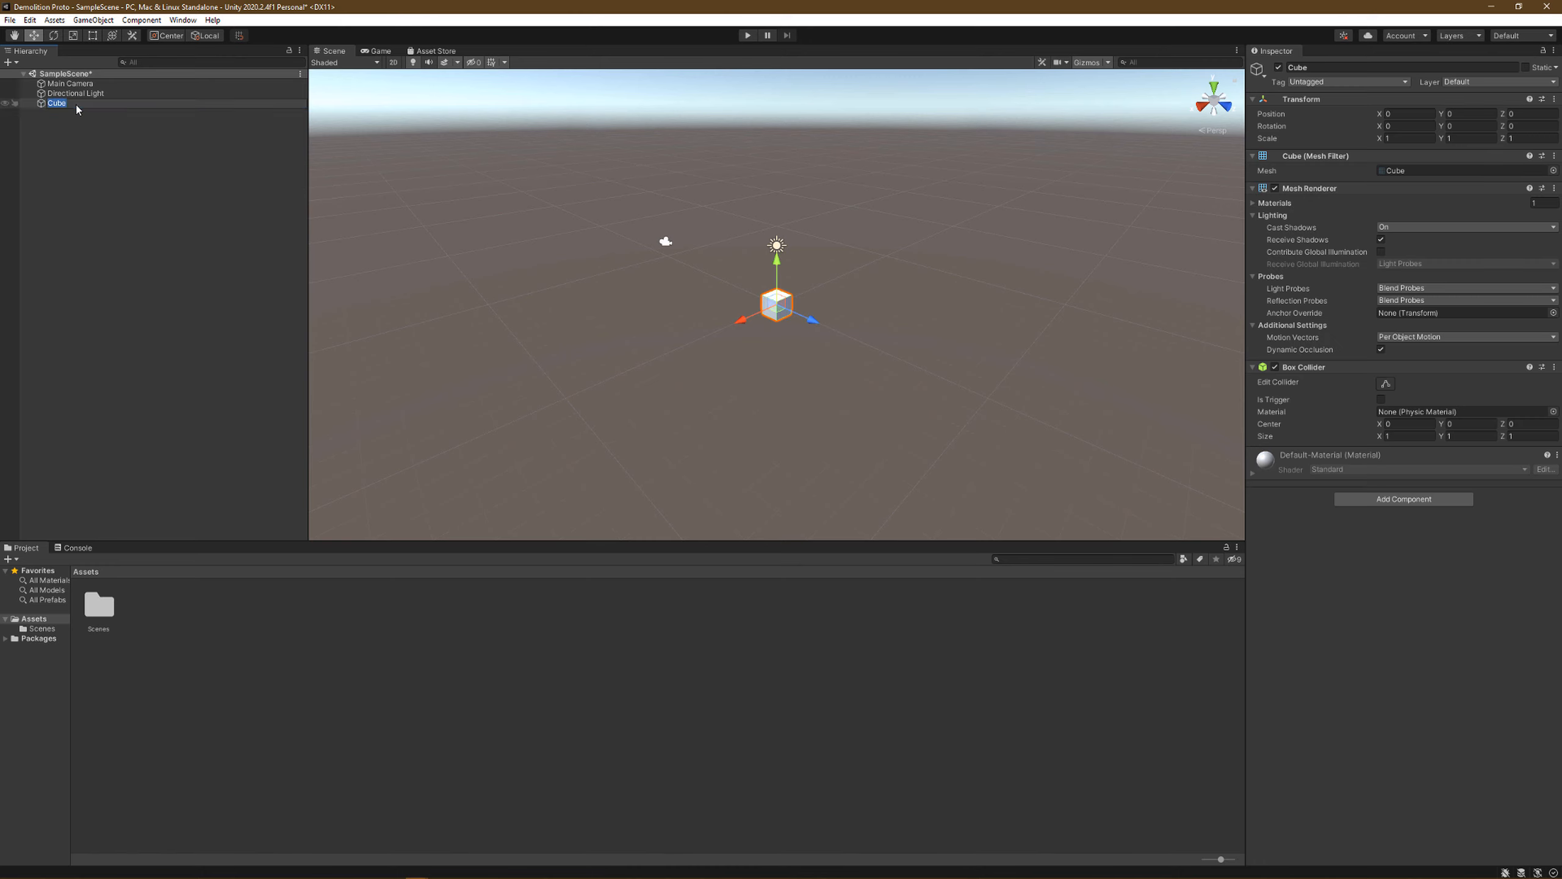
{"action": "type", "text": "Ground"}
{"action": "left_click", "coordinate": [676, 231]}
{"action": "left_click", "coordinate": [772, 306]}
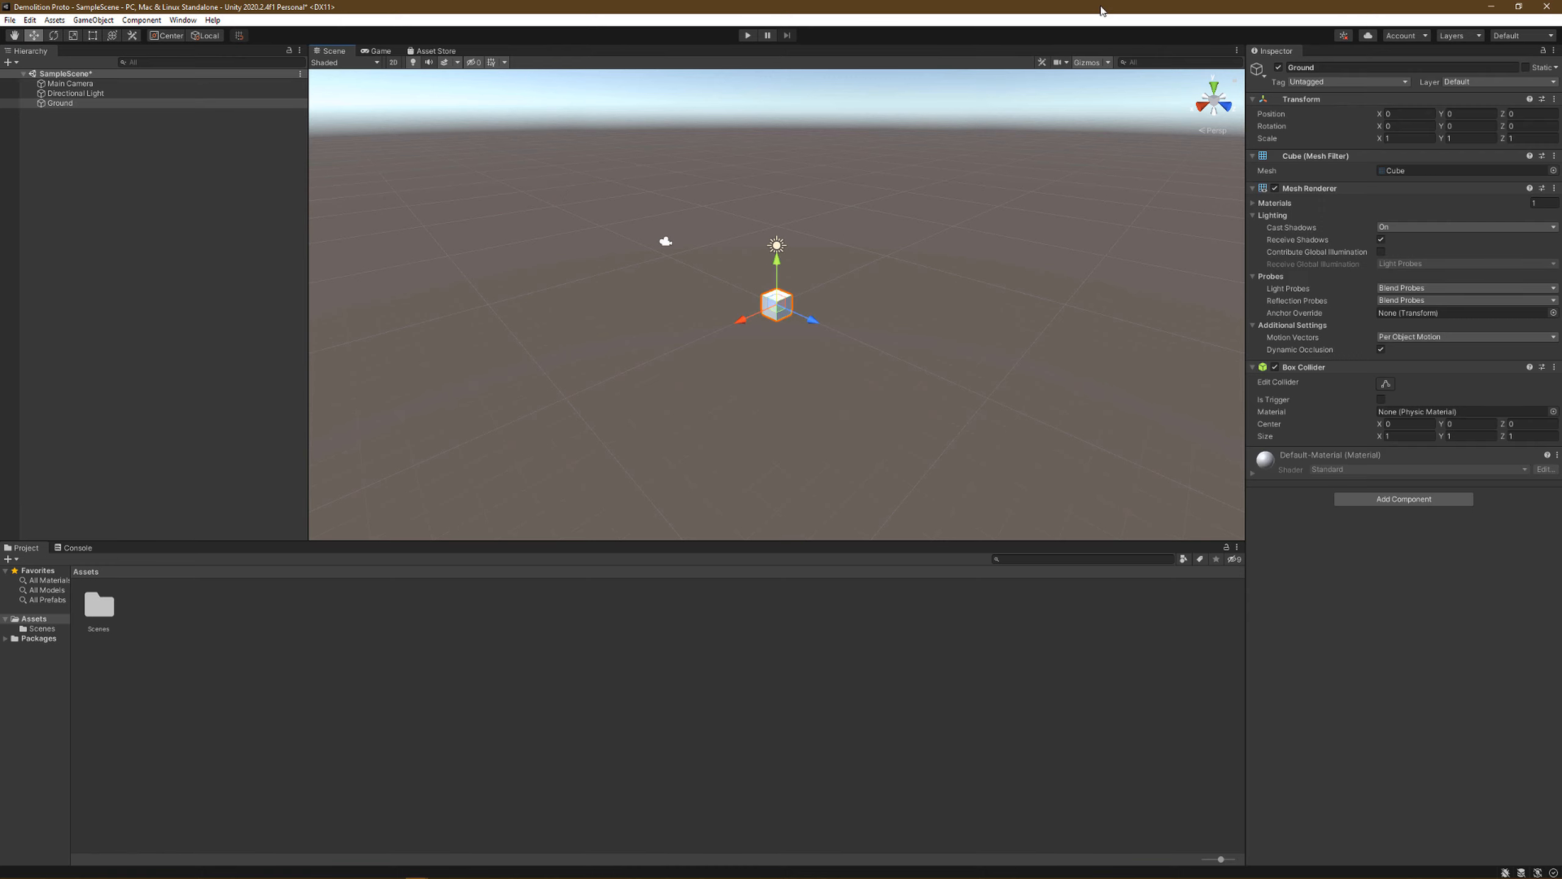
Step: Set the Ground object's Y position to -10 and its scale to 100 on X and 4 on Z
{"action": "left_click", "coordinate": [1456, 115]}
{"action": "type", "text": "-10"}
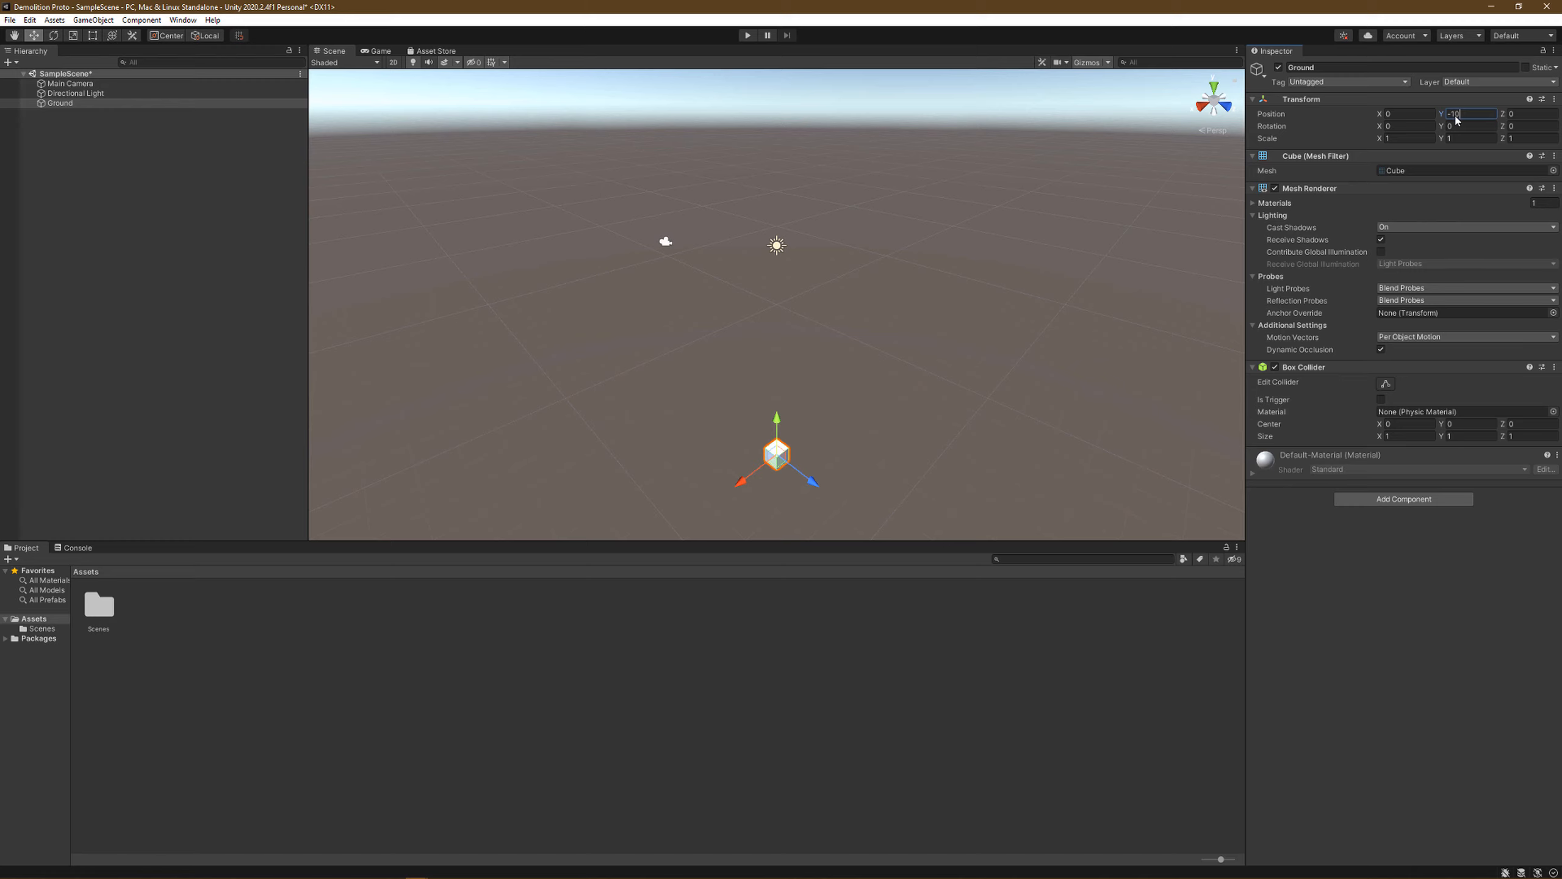
{"action": "left_click", "coordinate": [1403, 139]}
{"action": "type", "text": "100"}
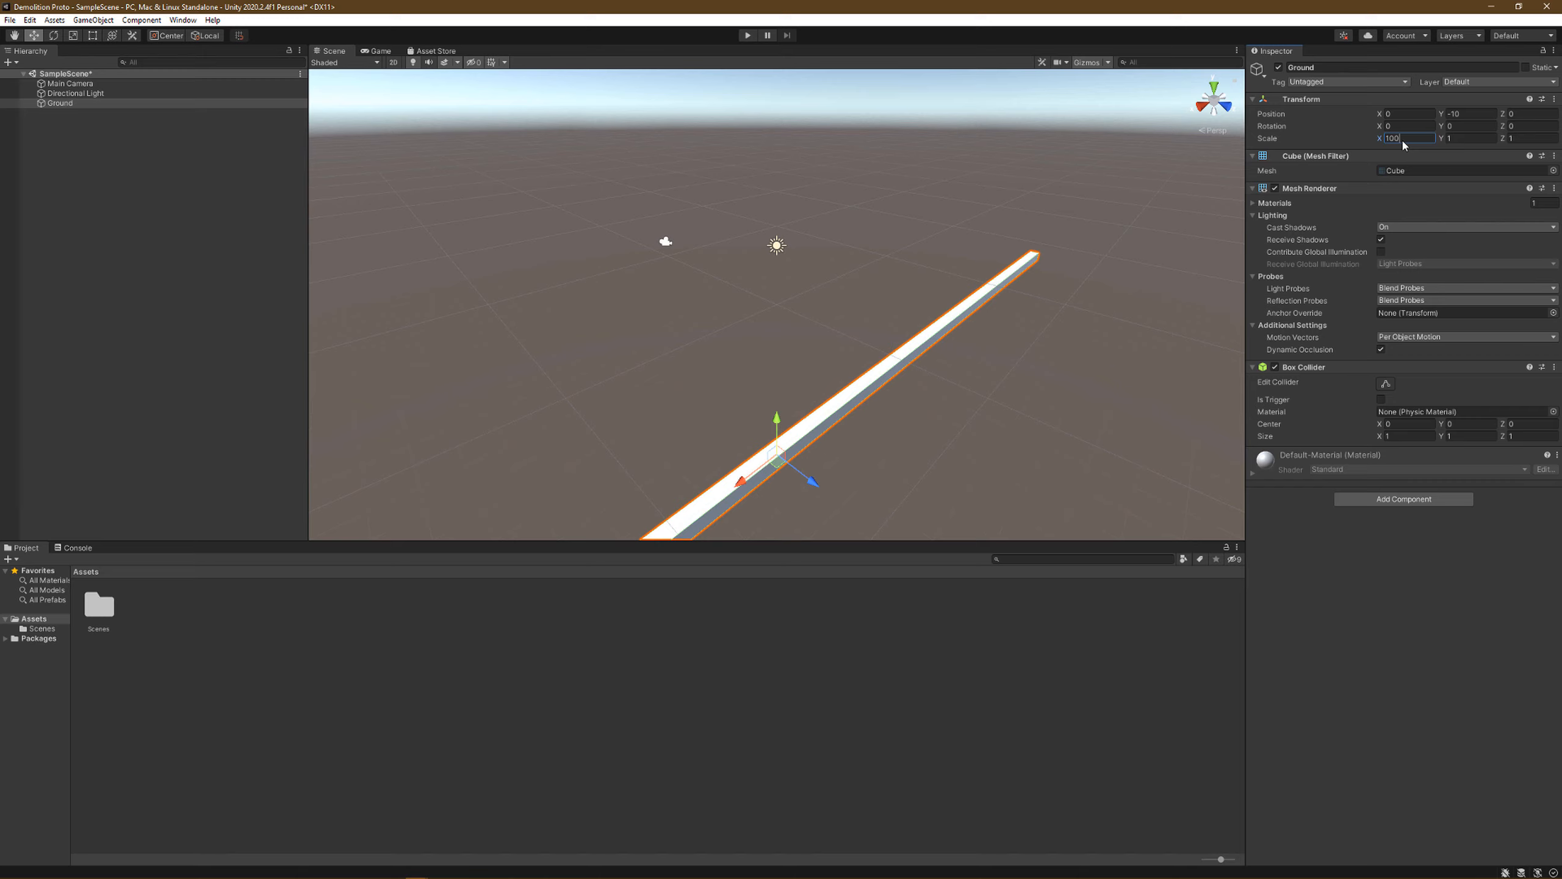
{"action": "key", "text": "Tab"}
{"action": "key", "text": "Tab"}
{"action": "type", "text": "4"}
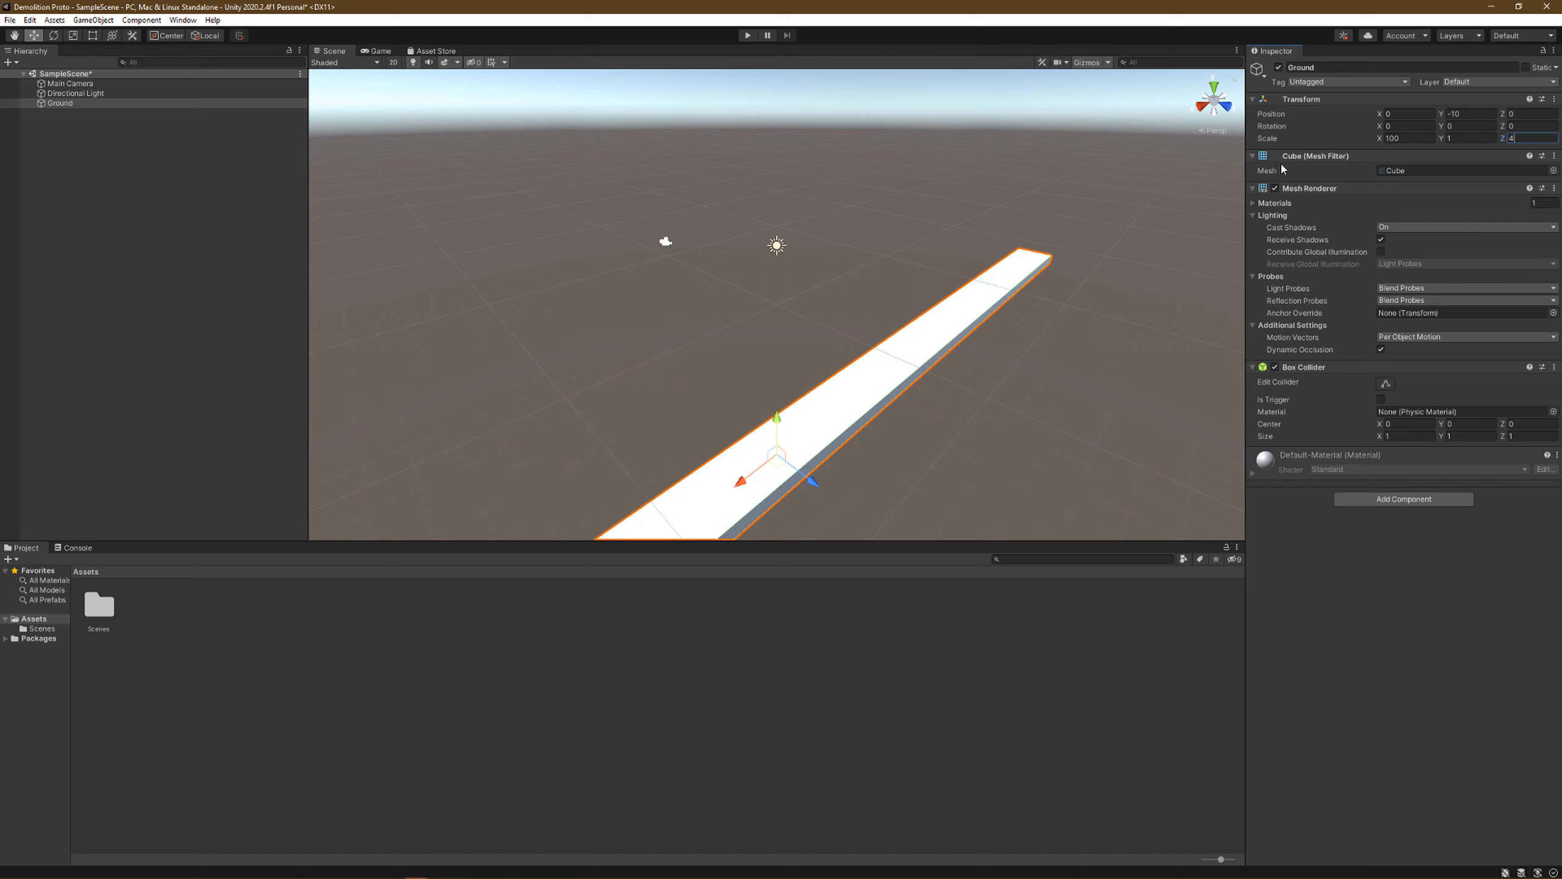
{"action": "left_click_drag", "start_coordinate": [1123, 449], "coordinate": [1433, 369], "text": "alt"}
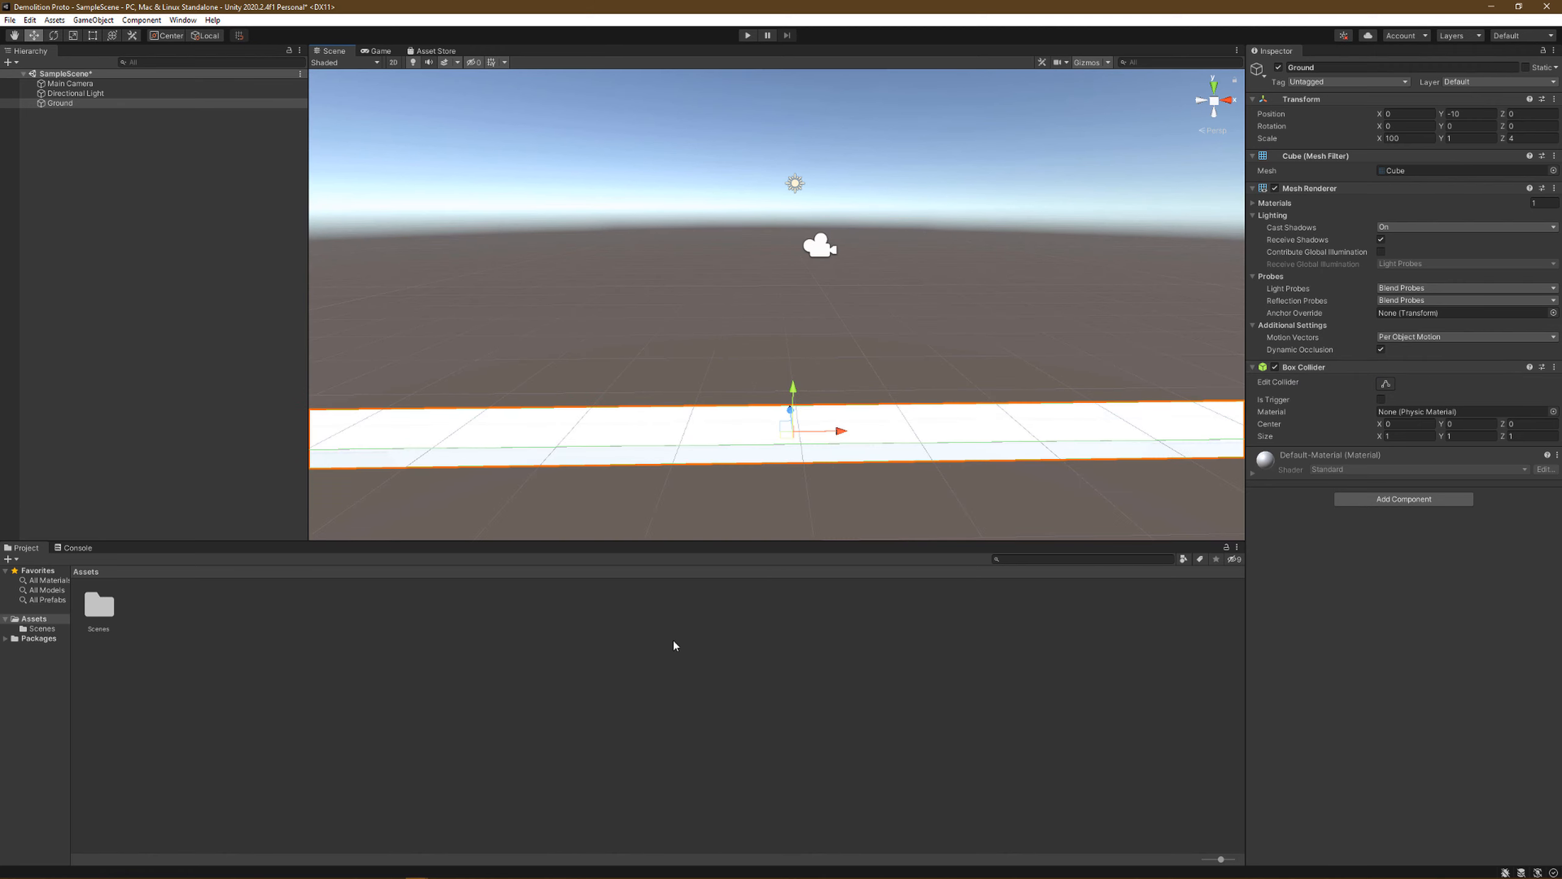
Step: Create a folder named Materials inside the Assets folder
{"action": "right_click", "coordinate": [31, 628]}
{"action": "right_click", "coordinate": [28, 625]}
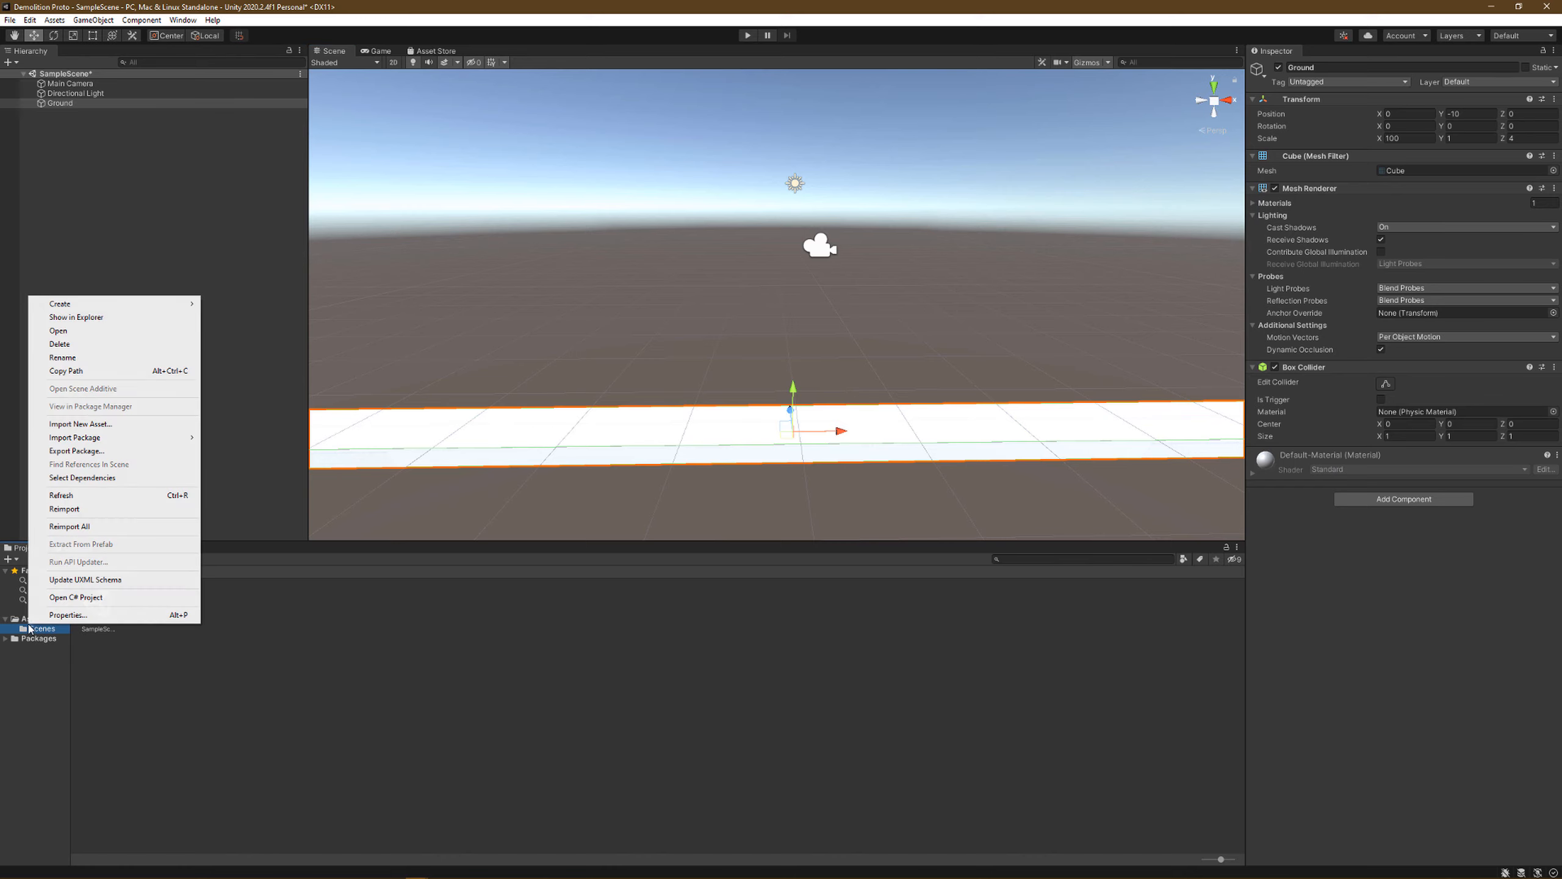
{"action": "right_click", "coordinate": [16, 618]}
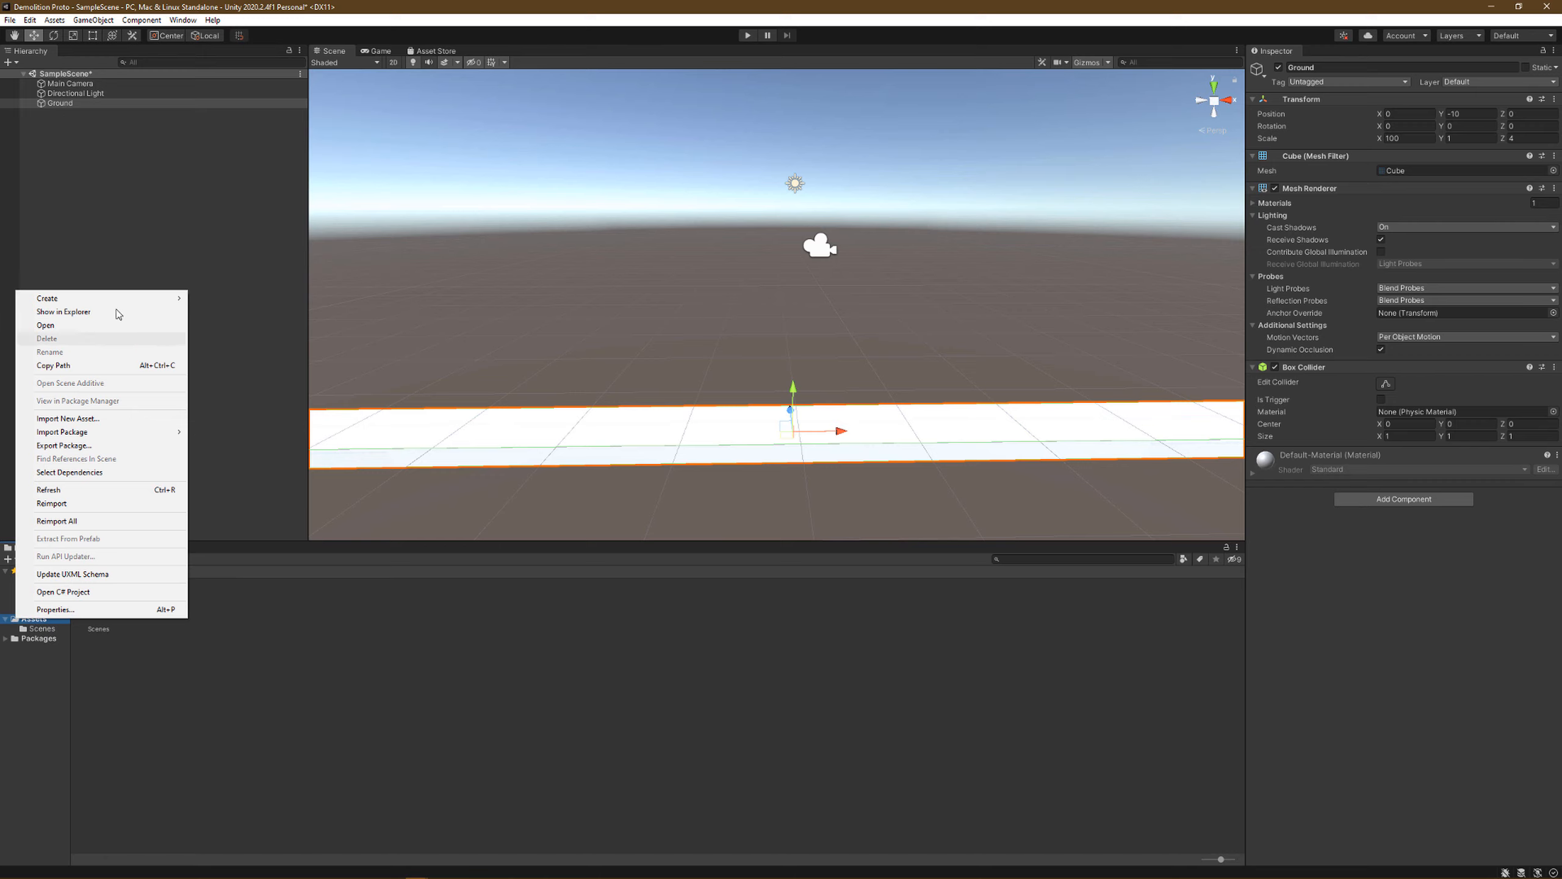
{"action": "mouse_move", "coordinate": [131, 299]}
{"action": "left_click", "coordinate": [216, 299]}
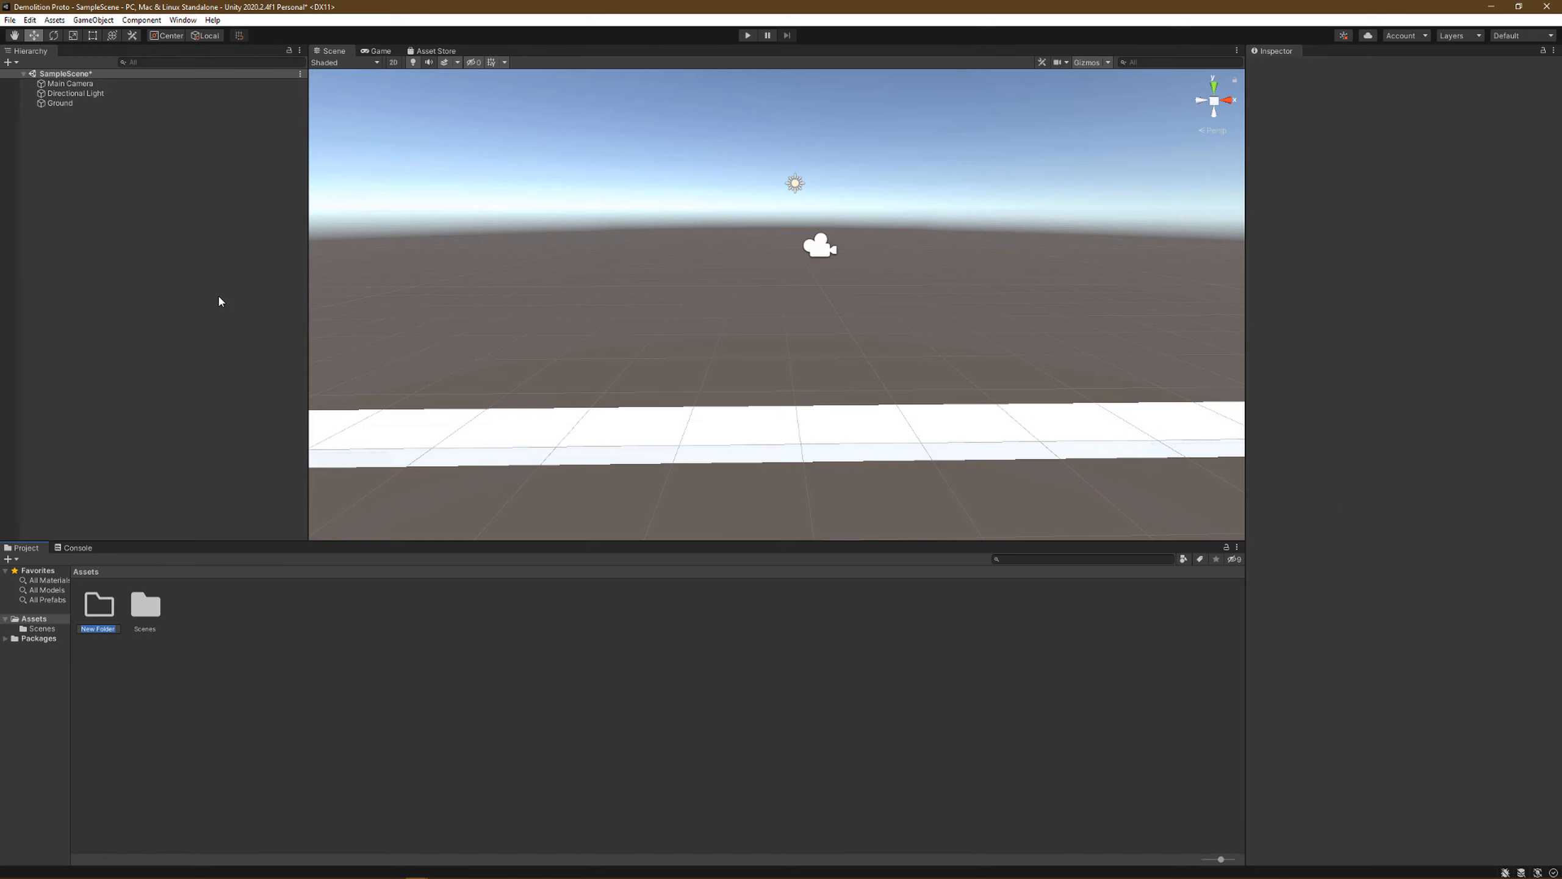
{"action": "type", "text": "Materials"}
{"action": "key", "text": "Return"}
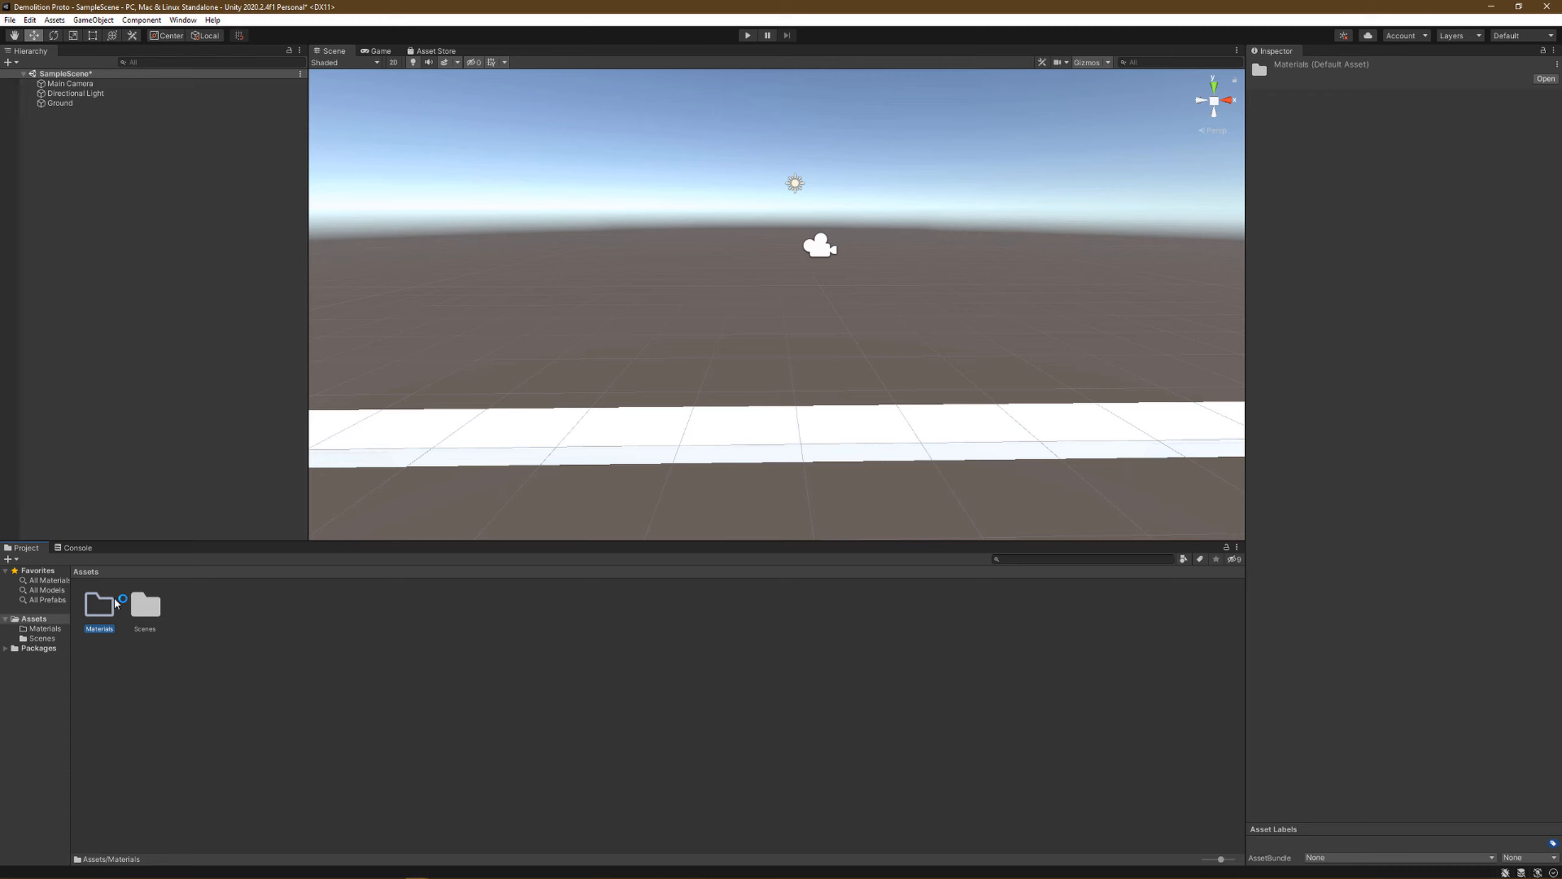
Step: Create a material named Mat_Ground inside the Materials folder
{"action": "left_click", "coordinate": [99, 609]}
{"action": "double_click", "coordinate": [99, 615]}
{"action": "right_click", "coordinate": [237, 630]}
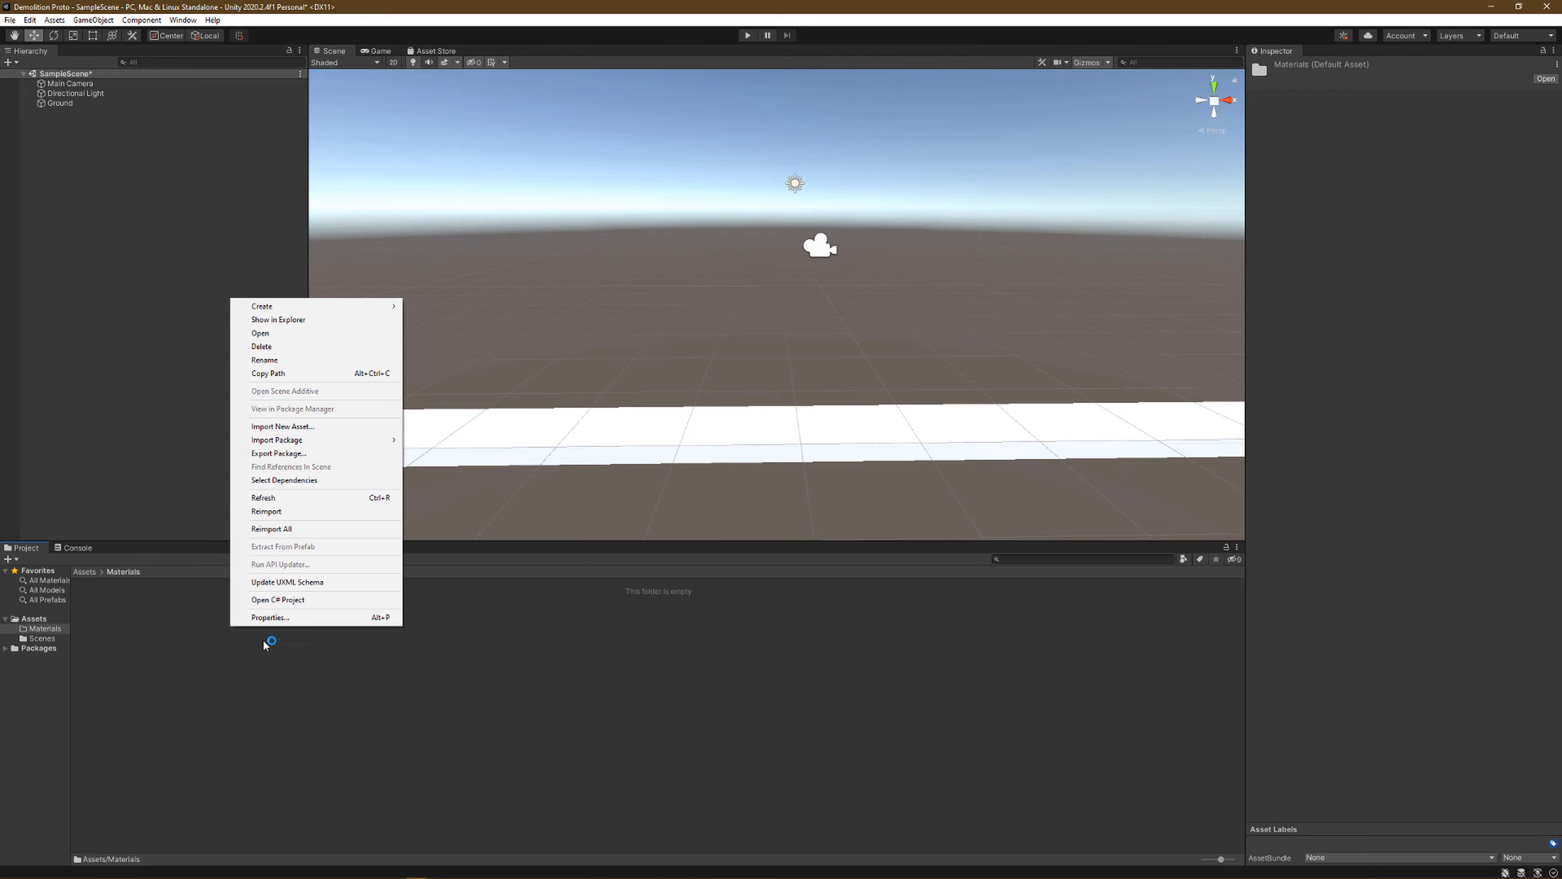
{"action": "mouse_move", "coordinate": [281, 308]}
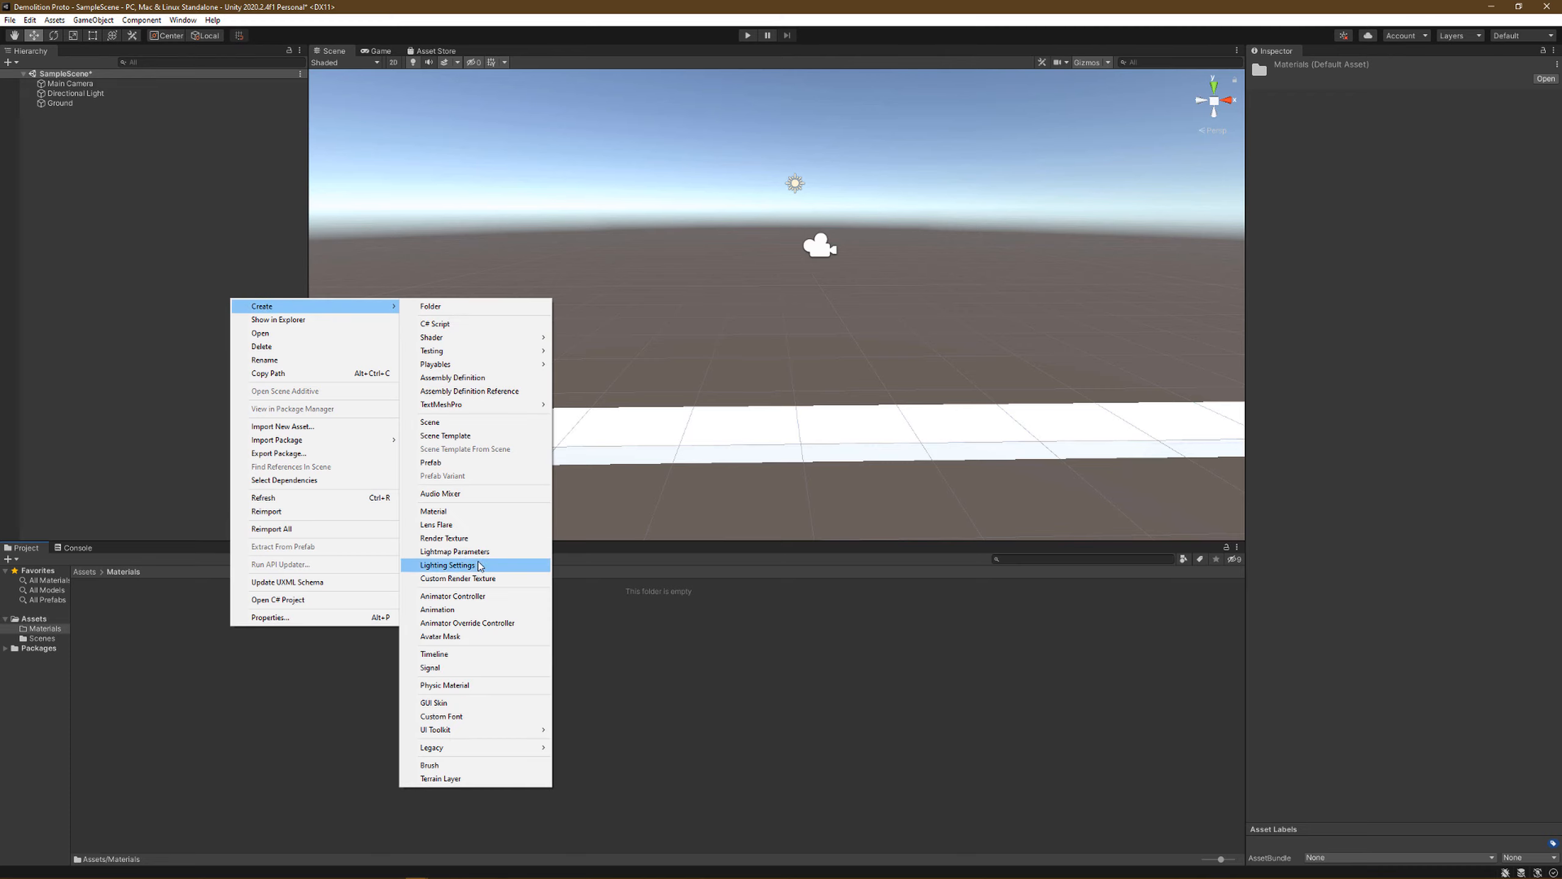
{"action": "left_click", "coordinate": [468, 512]}
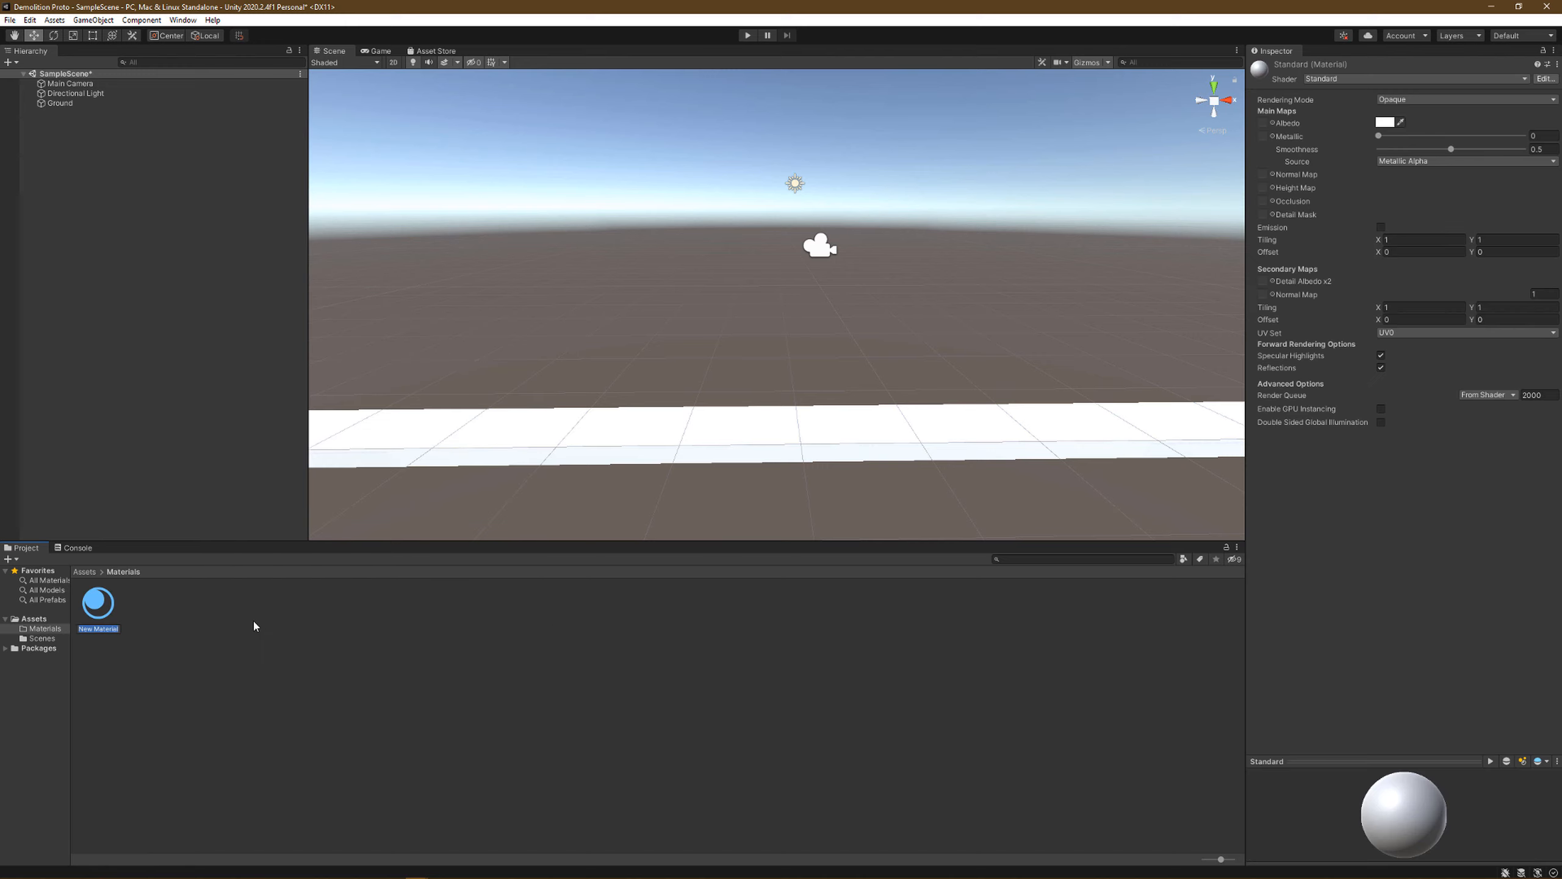
{"action": "type", "text": "Mat_Ground"}
{"action": "key", "text": "Return"}
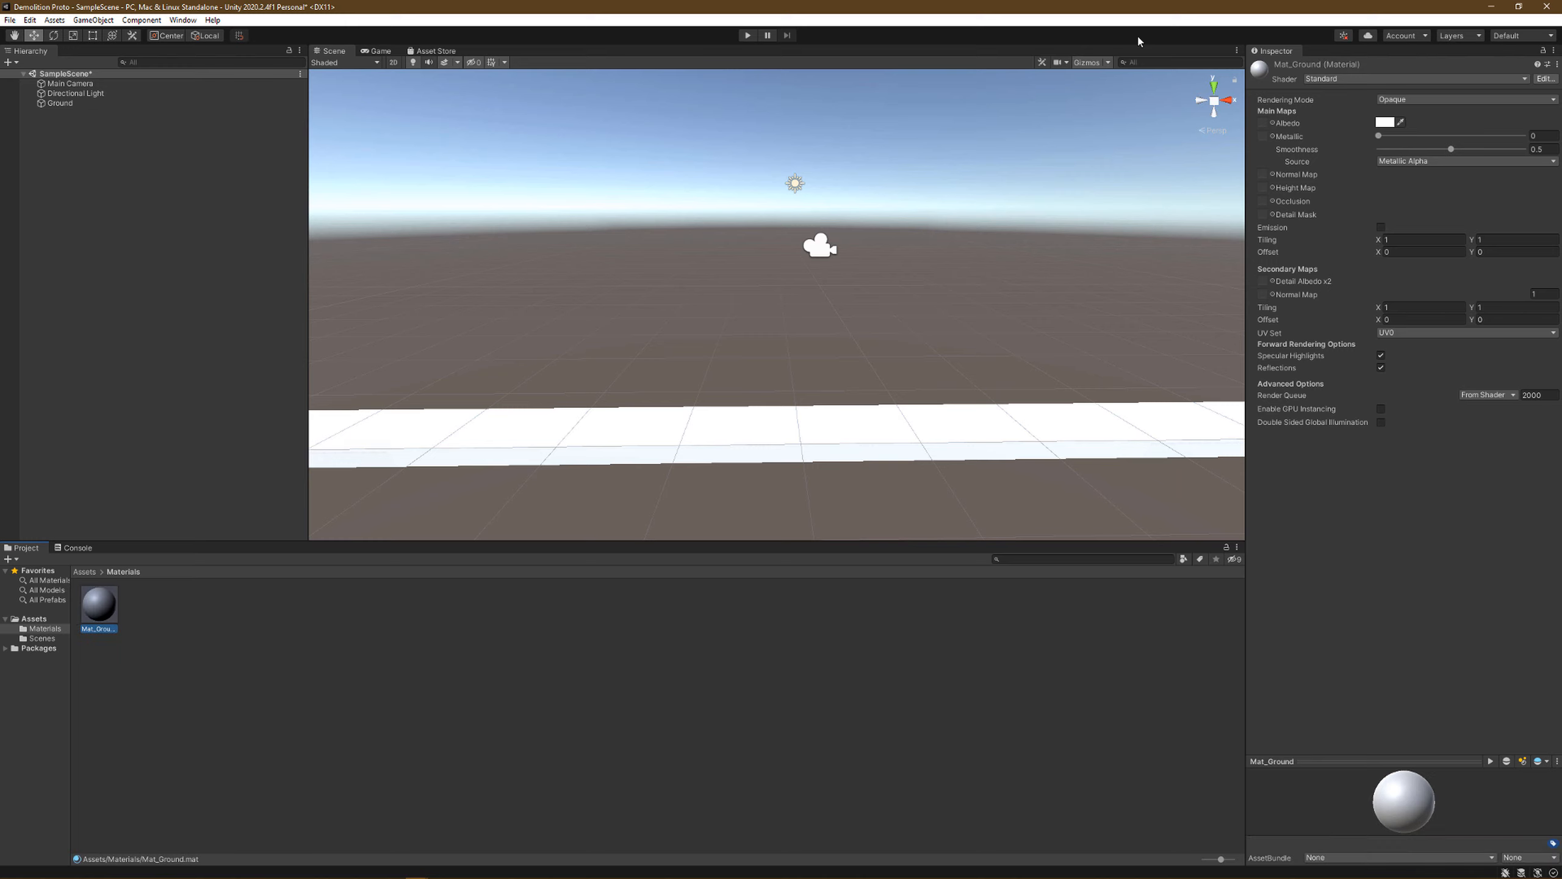
Step: Give Mat_Ground a brown albedo color (7B4617), a metallic value of about 0.38 and a smoothness of about 0.52
{"action": "left_click", "coordinate": [1384, 122]}
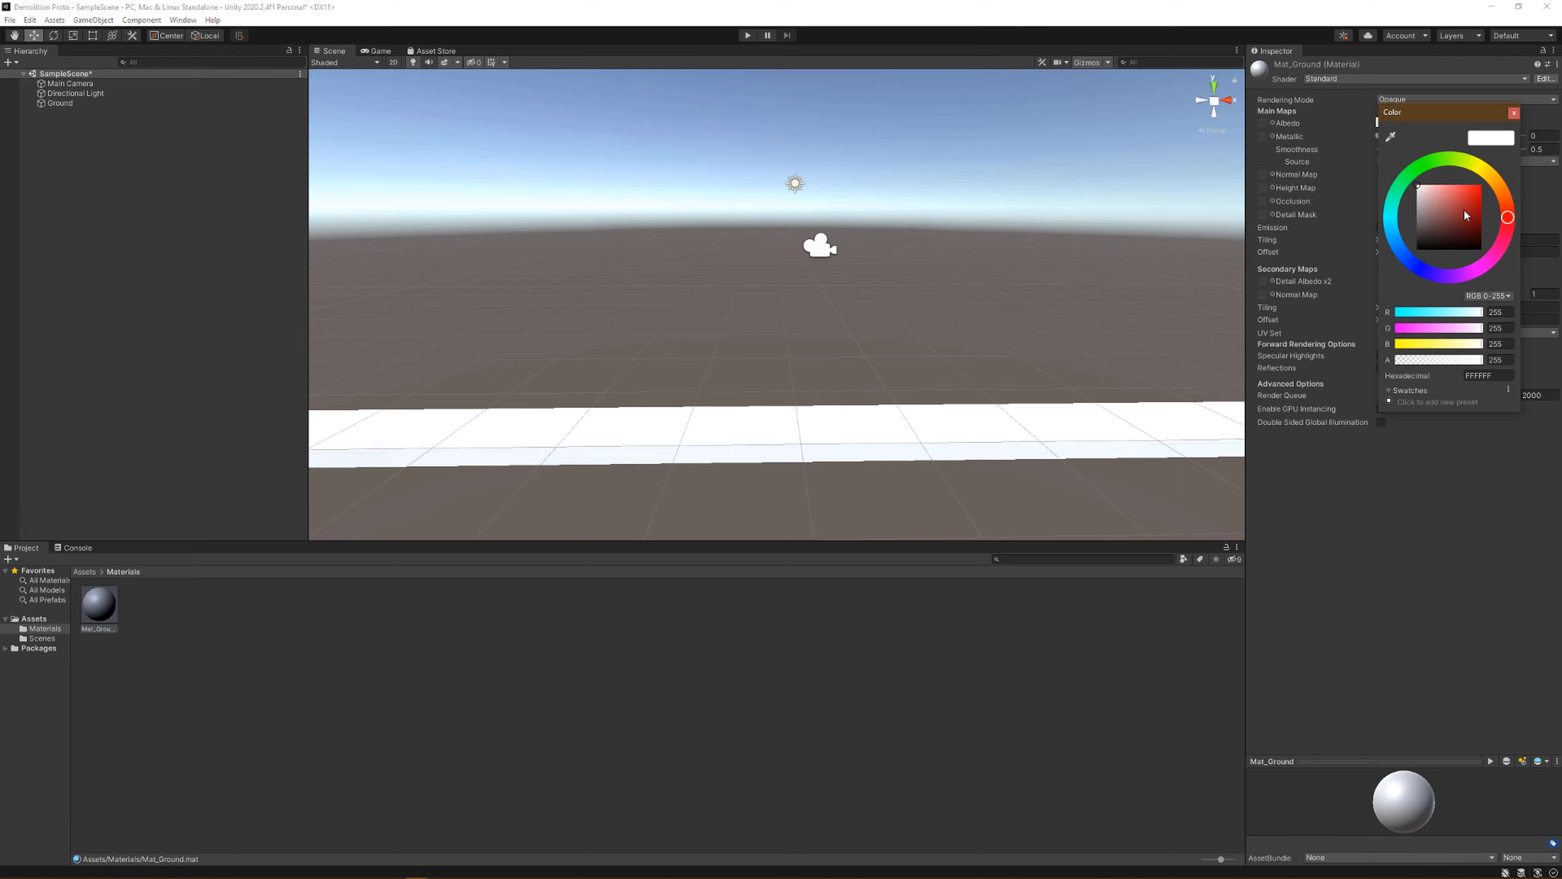
{"action": "left_click_drag", "start_coordinate": [1513, 215], "coordinate": [1471, 220]}
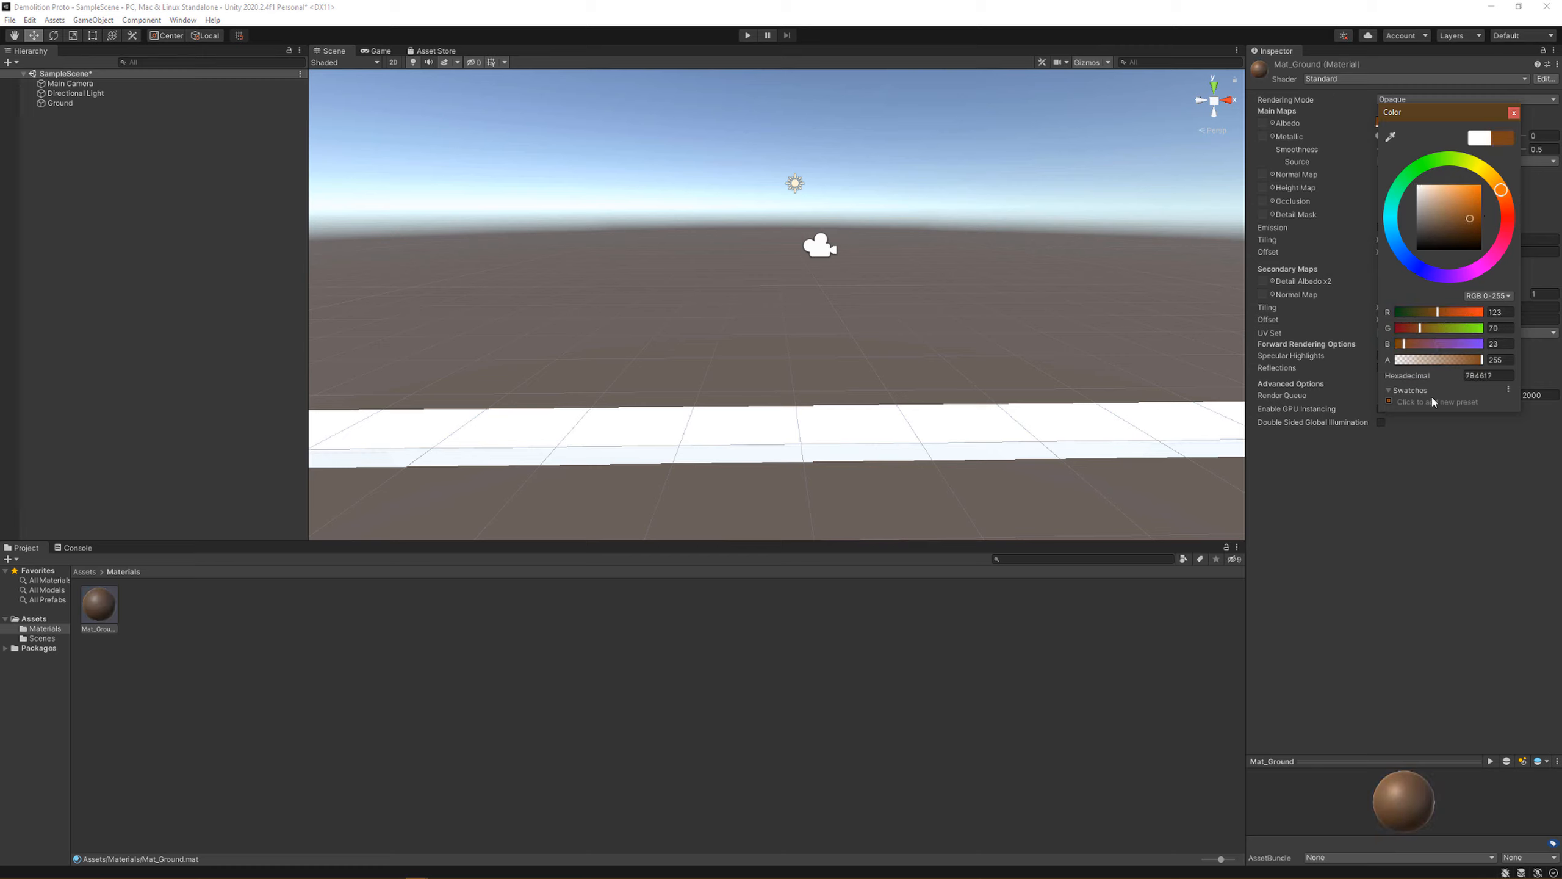
{"action": "left_click", "coordinate": [1418, 439]}
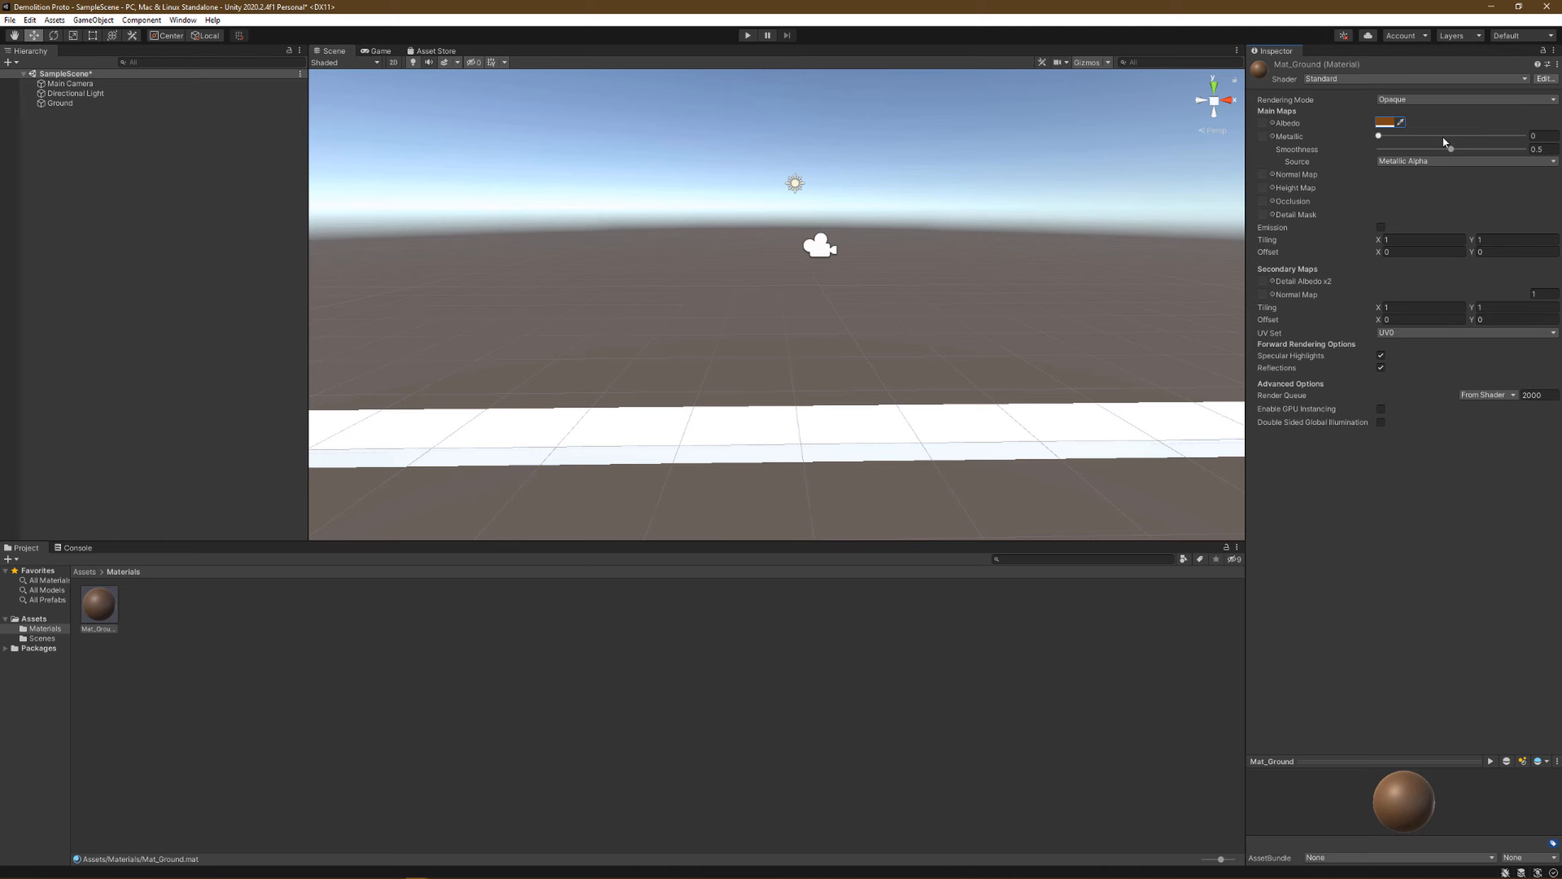
{"action": "left_click_drag", "start_coordinate": [1382, 137], "coordinate": [1430, 140]}
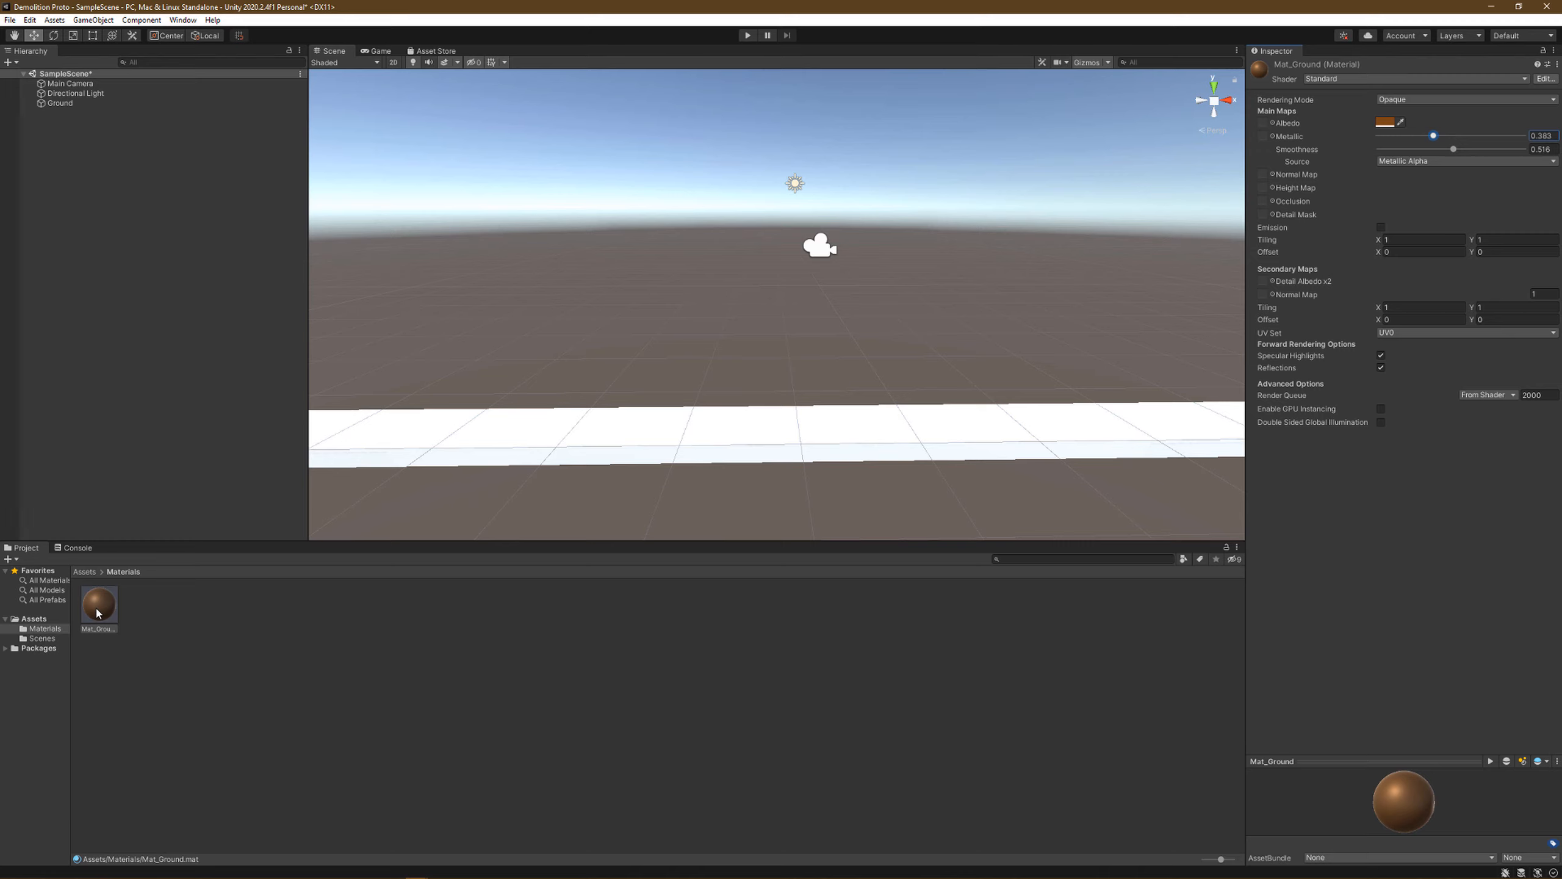
Step: Apply the Mat_Ground material to the Ground object in the scene
{"action": "left_click_drag", "start_coordinate": [99, 602], "coordinate": [437, 463]}
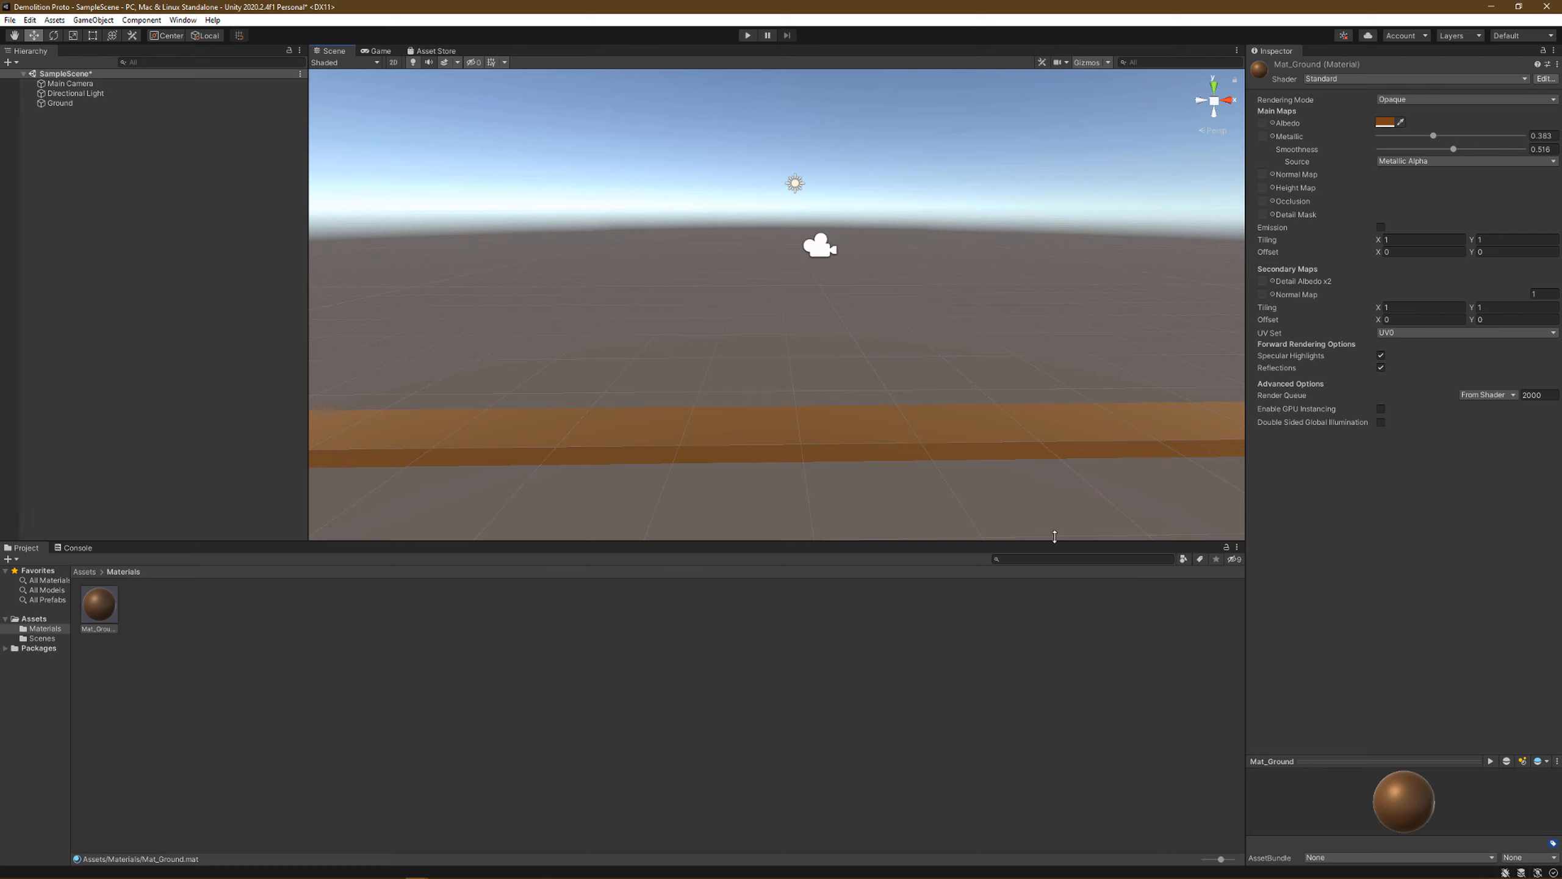
{"action": "scroll", "coordinate": [649, 411], "scroll_direction": "down", "scroll_amount": 5}
{"action": "scroll", "coordinate": [615, 427], "scroll_direction": "down", "scroll_amount": 3}
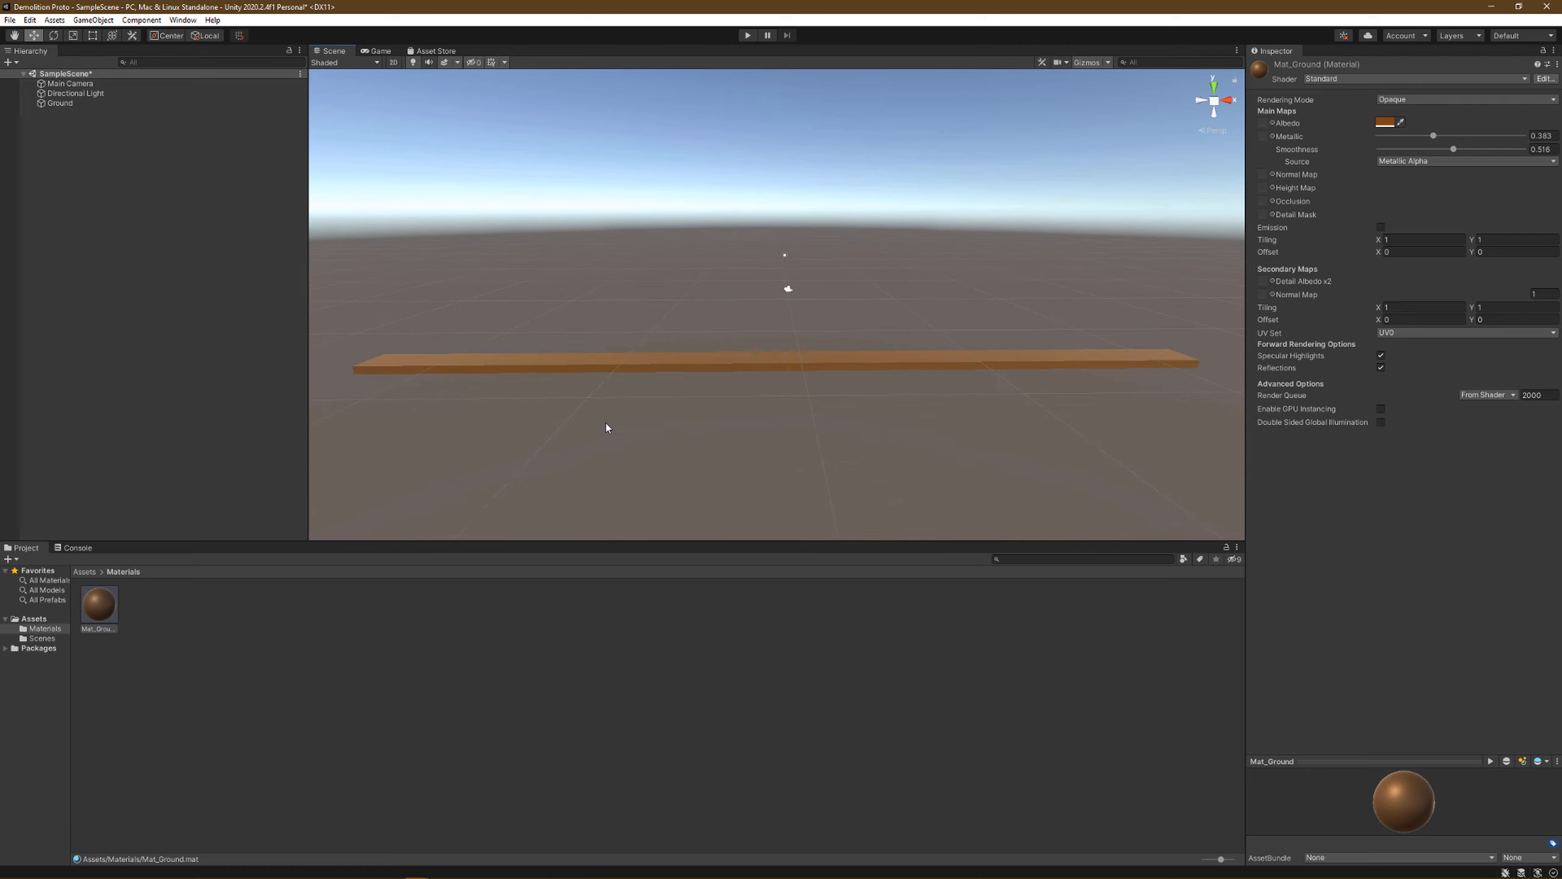
{"action": "right_click_drag", "start_coordinate": [628, 324], "coordinate": [630, 397]}
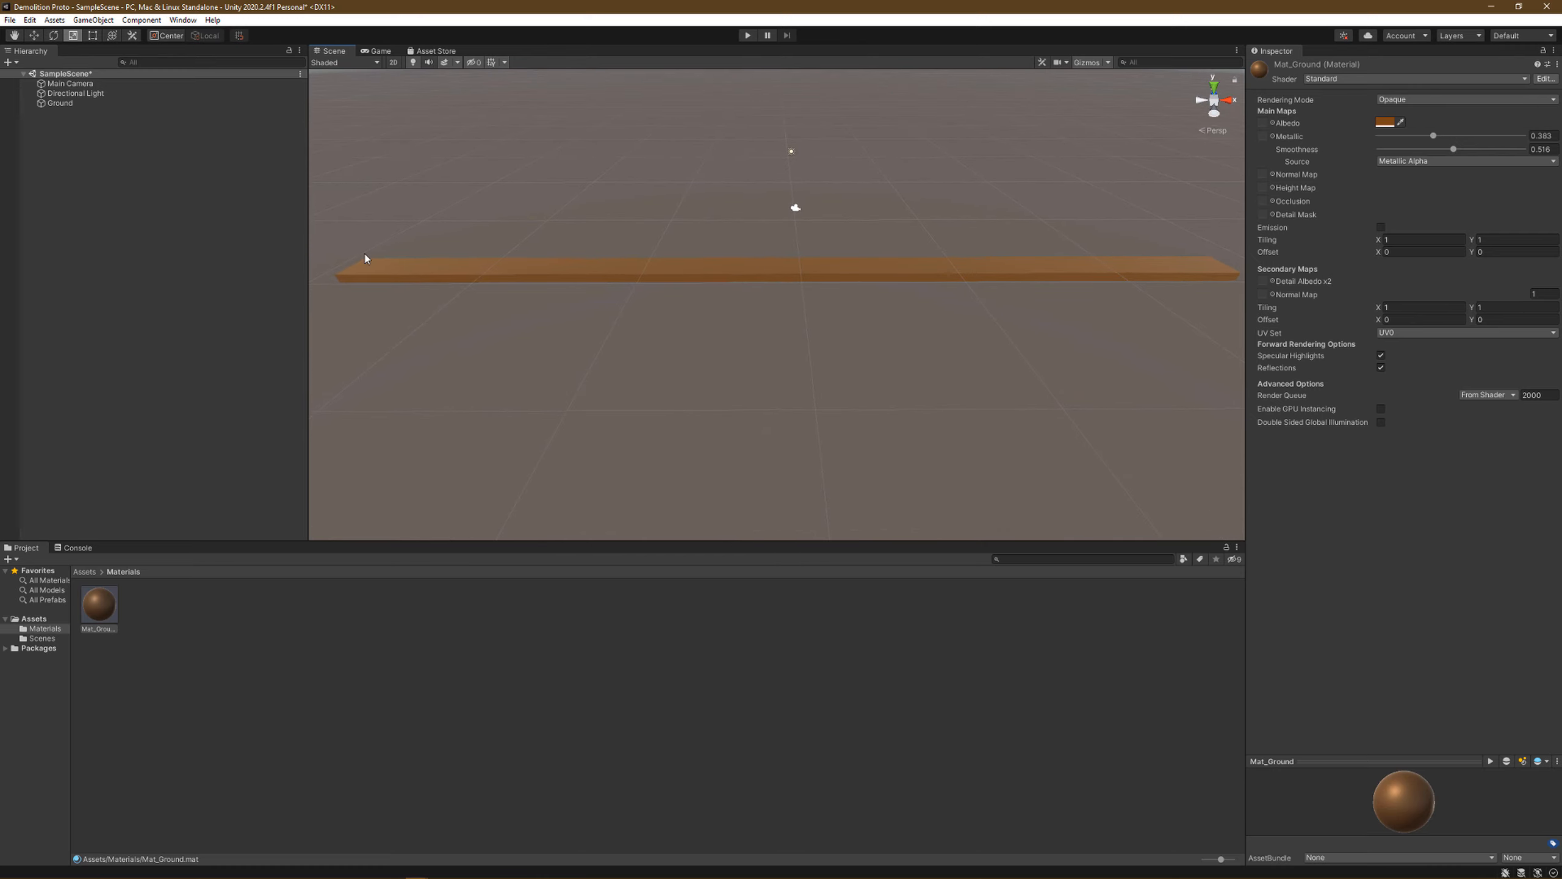
Step: Set the Directional Light's X position to -10 and deselect it
{"action": "left_click", "coordinate": [72, 94]}
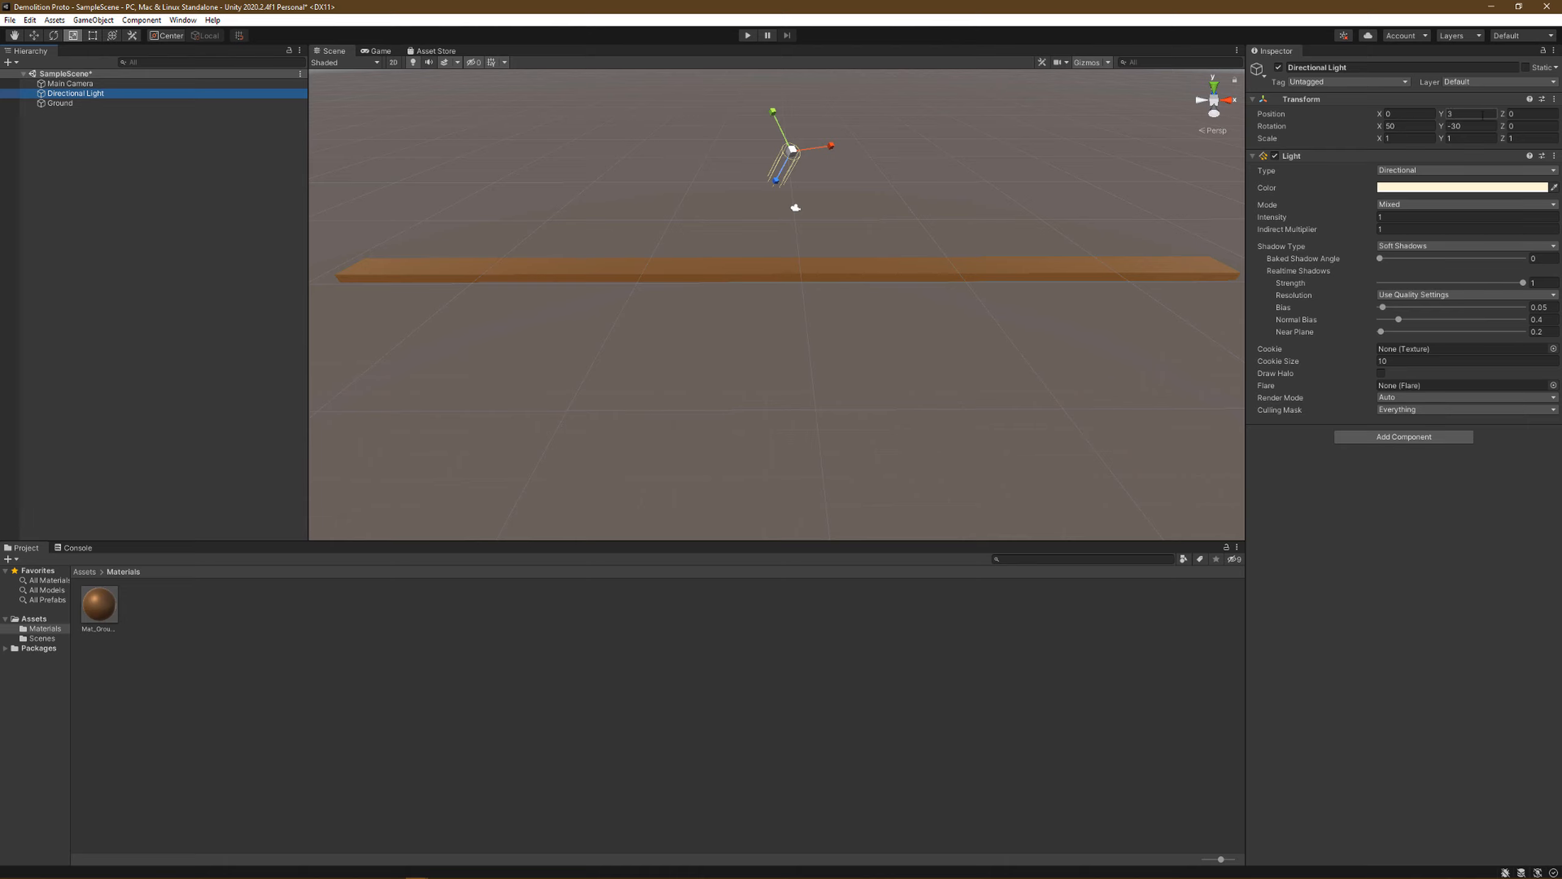
{"action": "left_click", "coordinate": [1401, 113]}
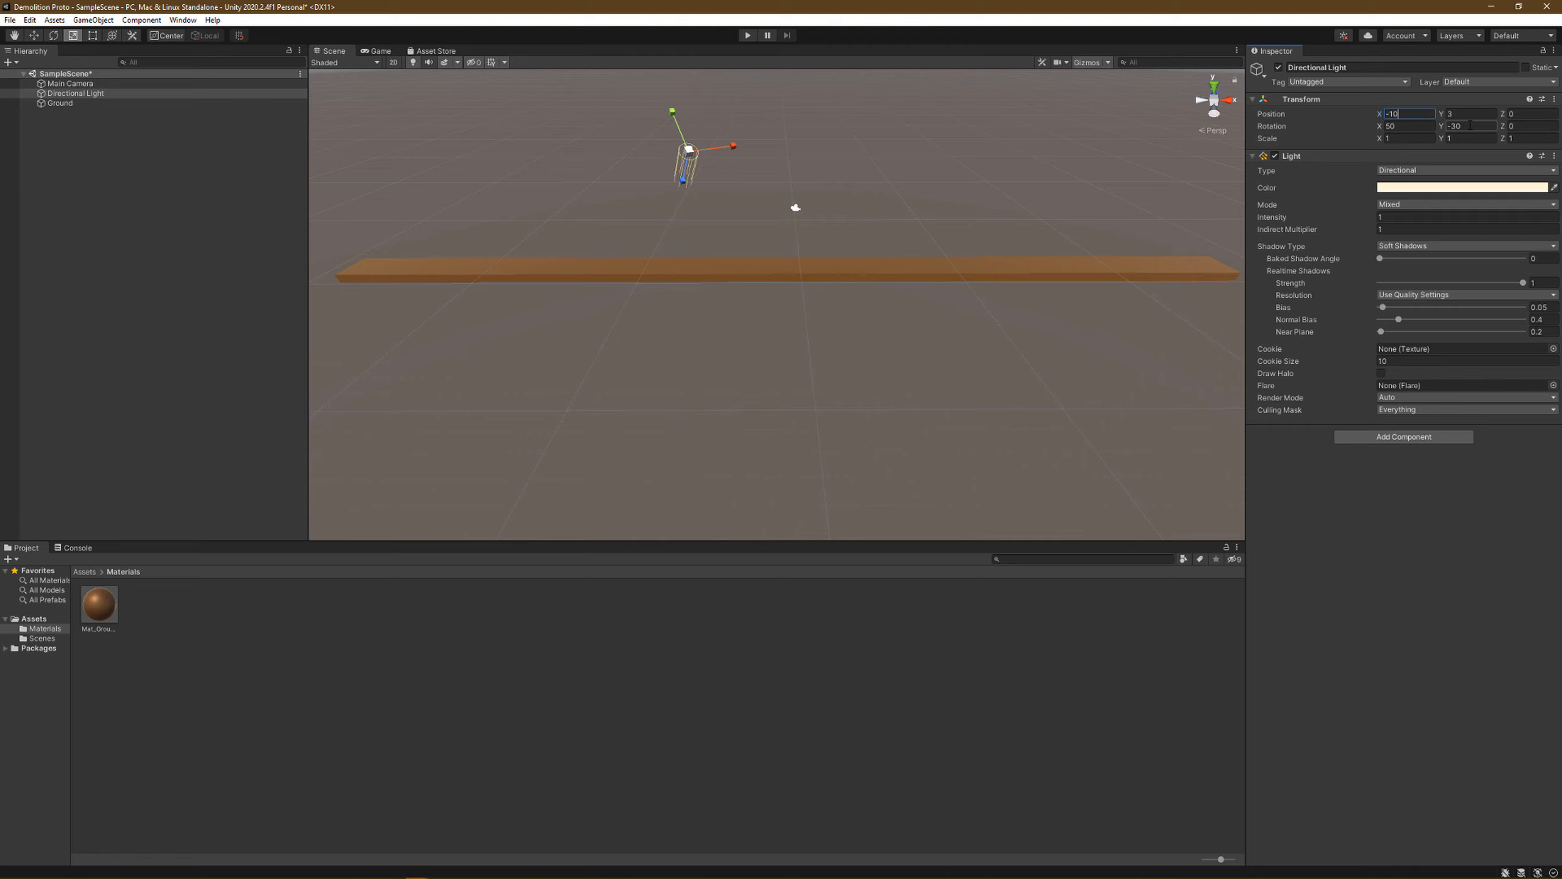
{"action": "left_click", "coordinate": [1415, 125]}
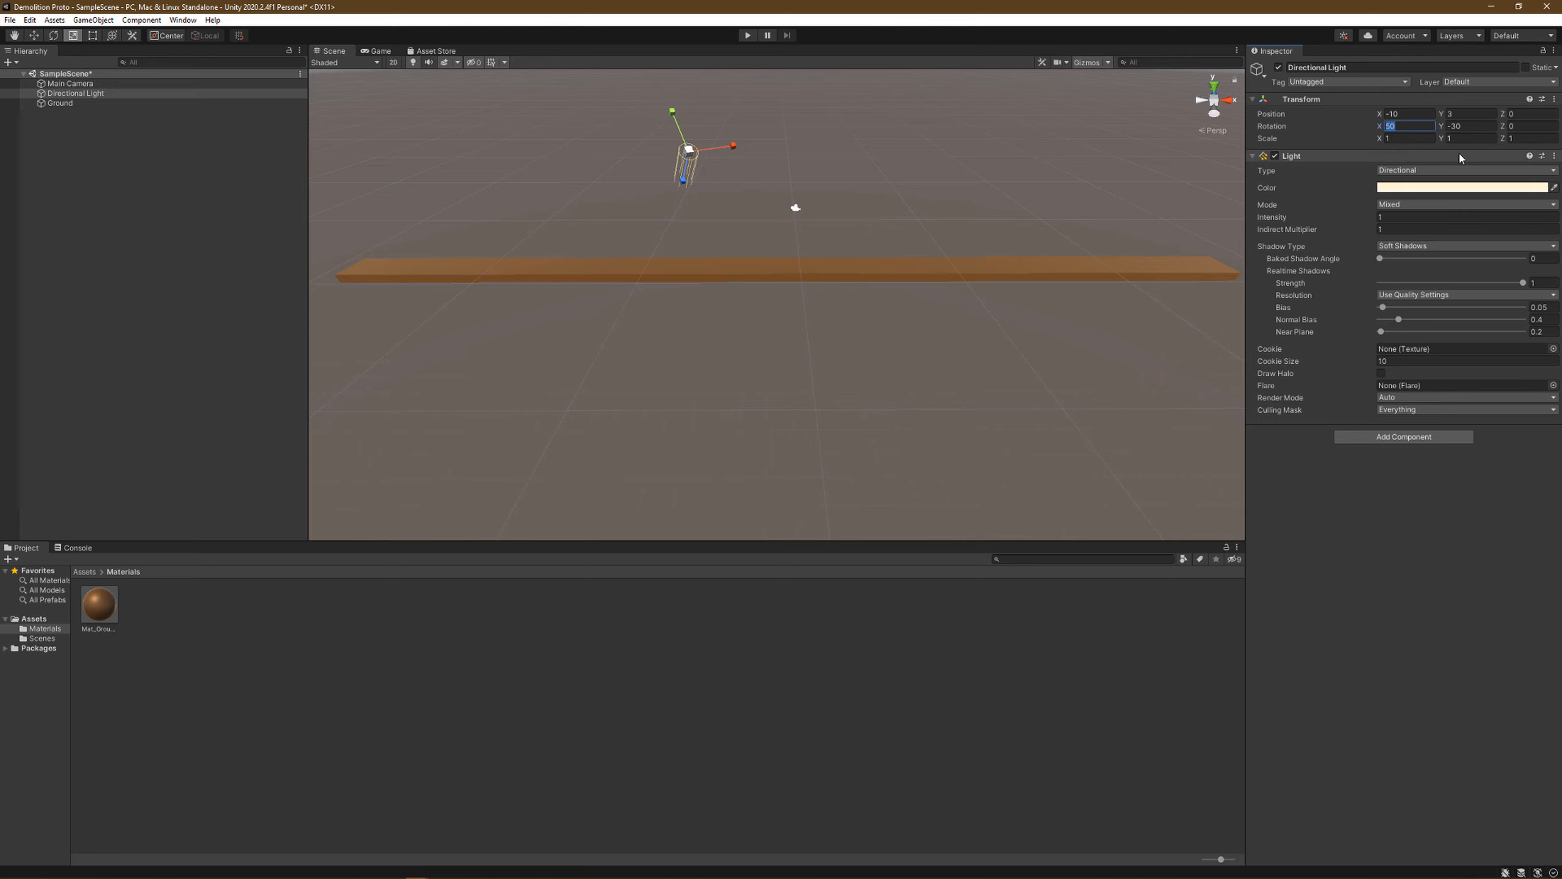
{"action": "key", "text": "Return"}
{"action": "left_click", "coordinate": [967, 331]}
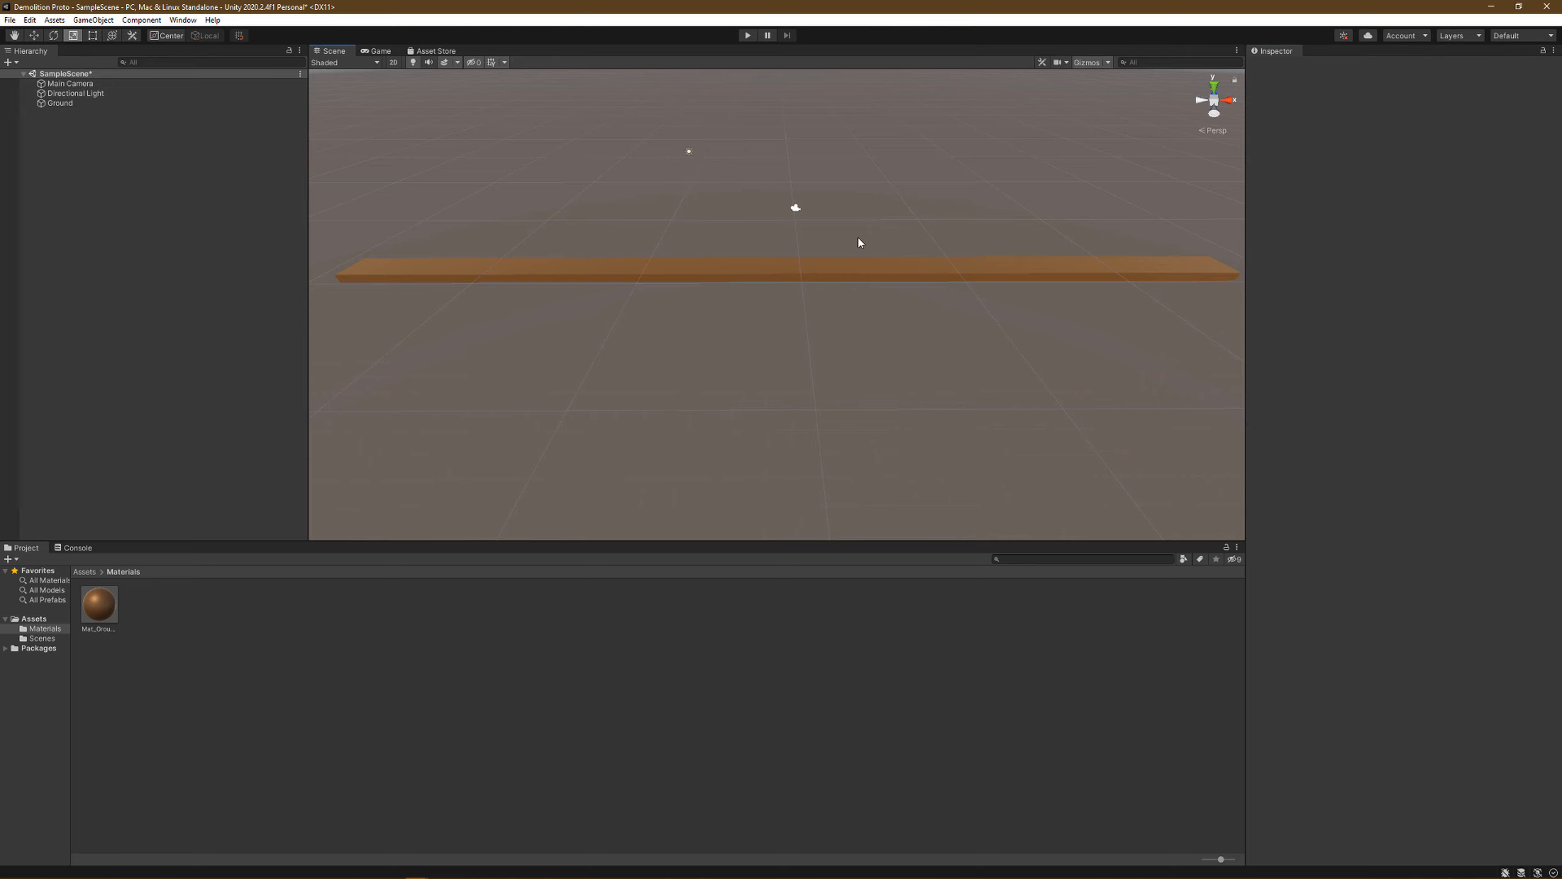
{"action": "right_click_drag", "start_coordinate": [749, 245], "coordinate": [752, 241]}
{"action": "key", "text": "e"}
{"action": "key", "text": "d"}
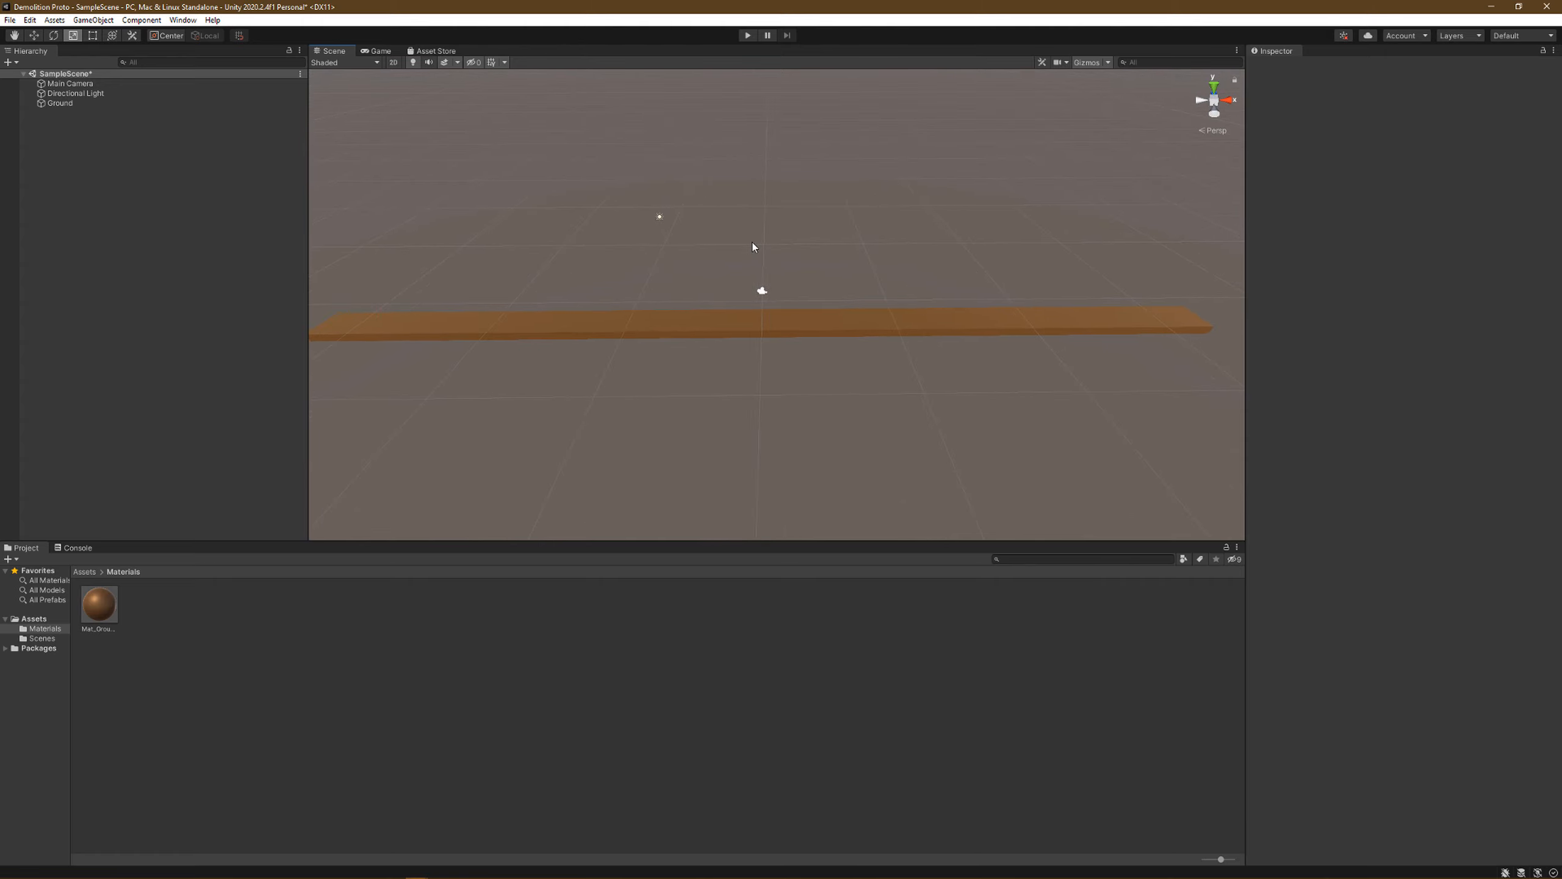
{"action": "left_click", "coordinate": [62, 84]}
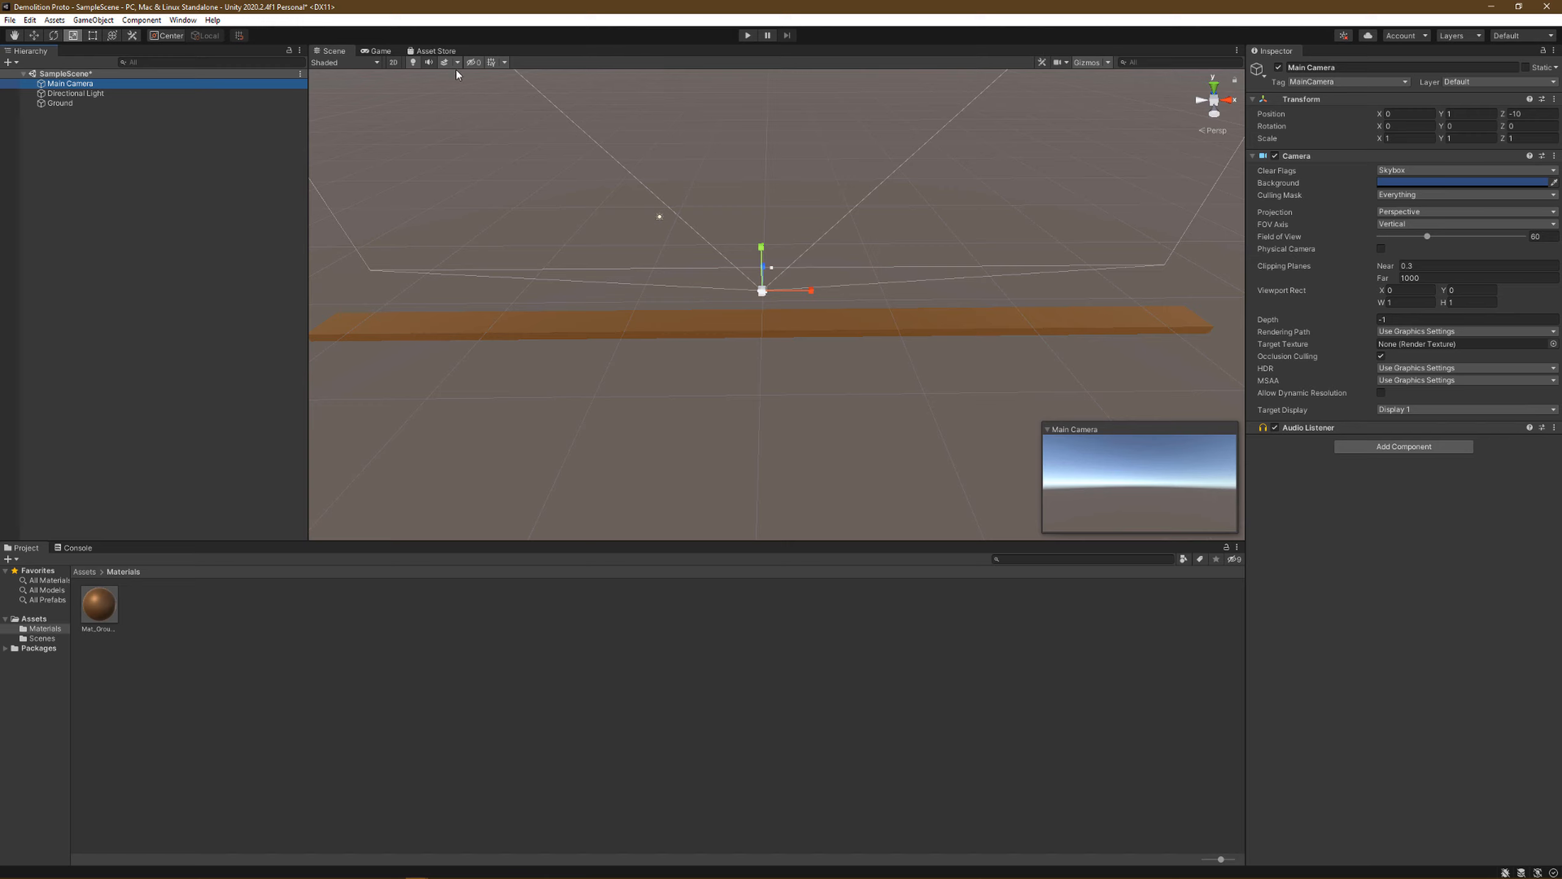
{"action": "left_click", "coordinate": [85, 106]}
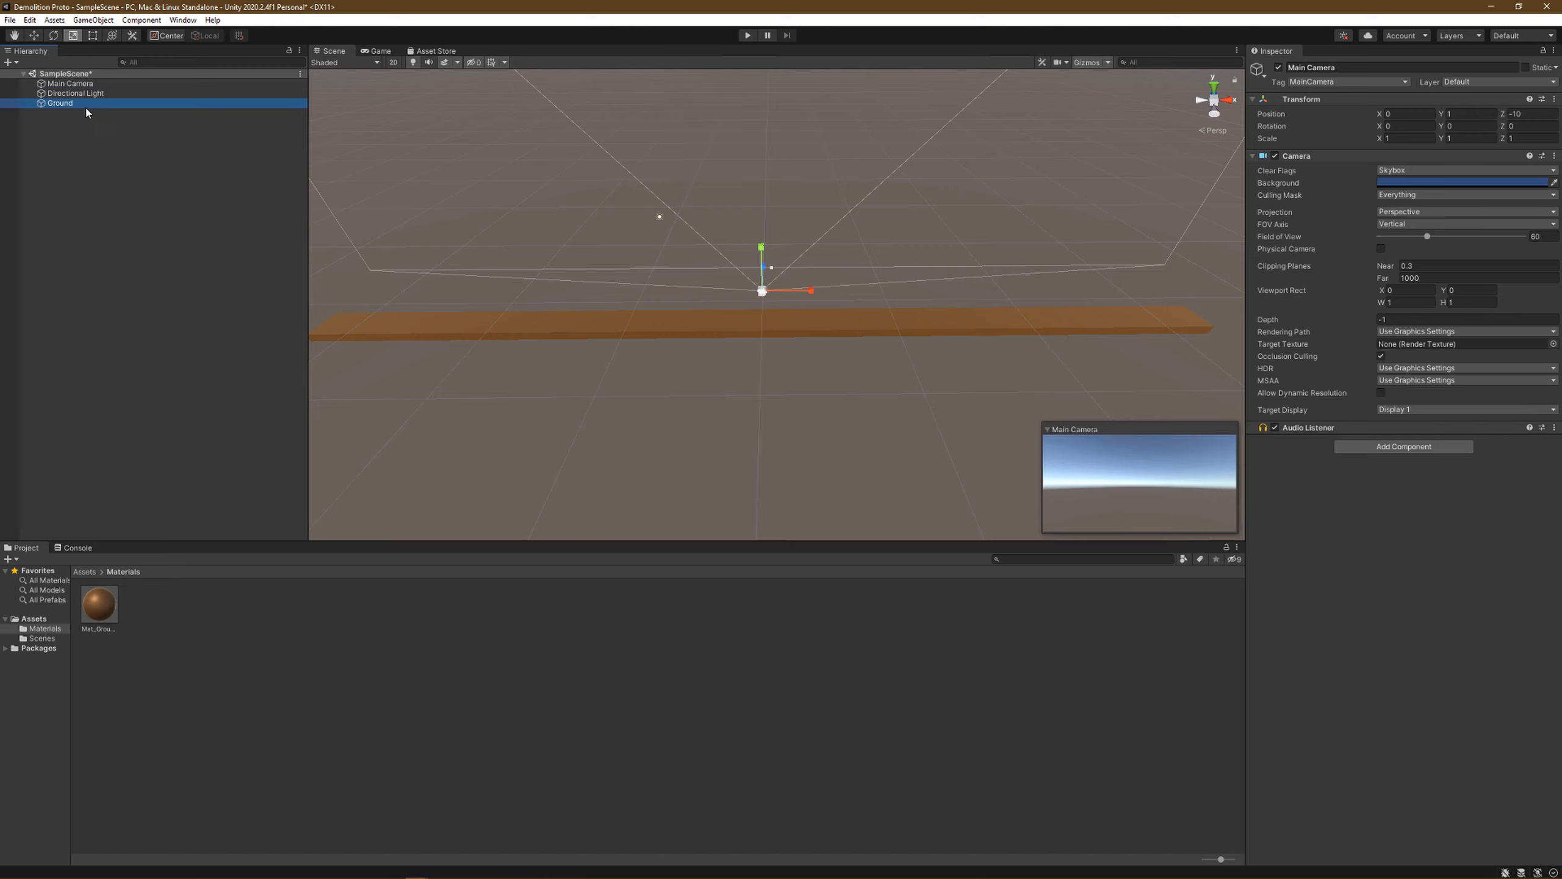
{"action": "left_click", "coordinate": [83, 93]}
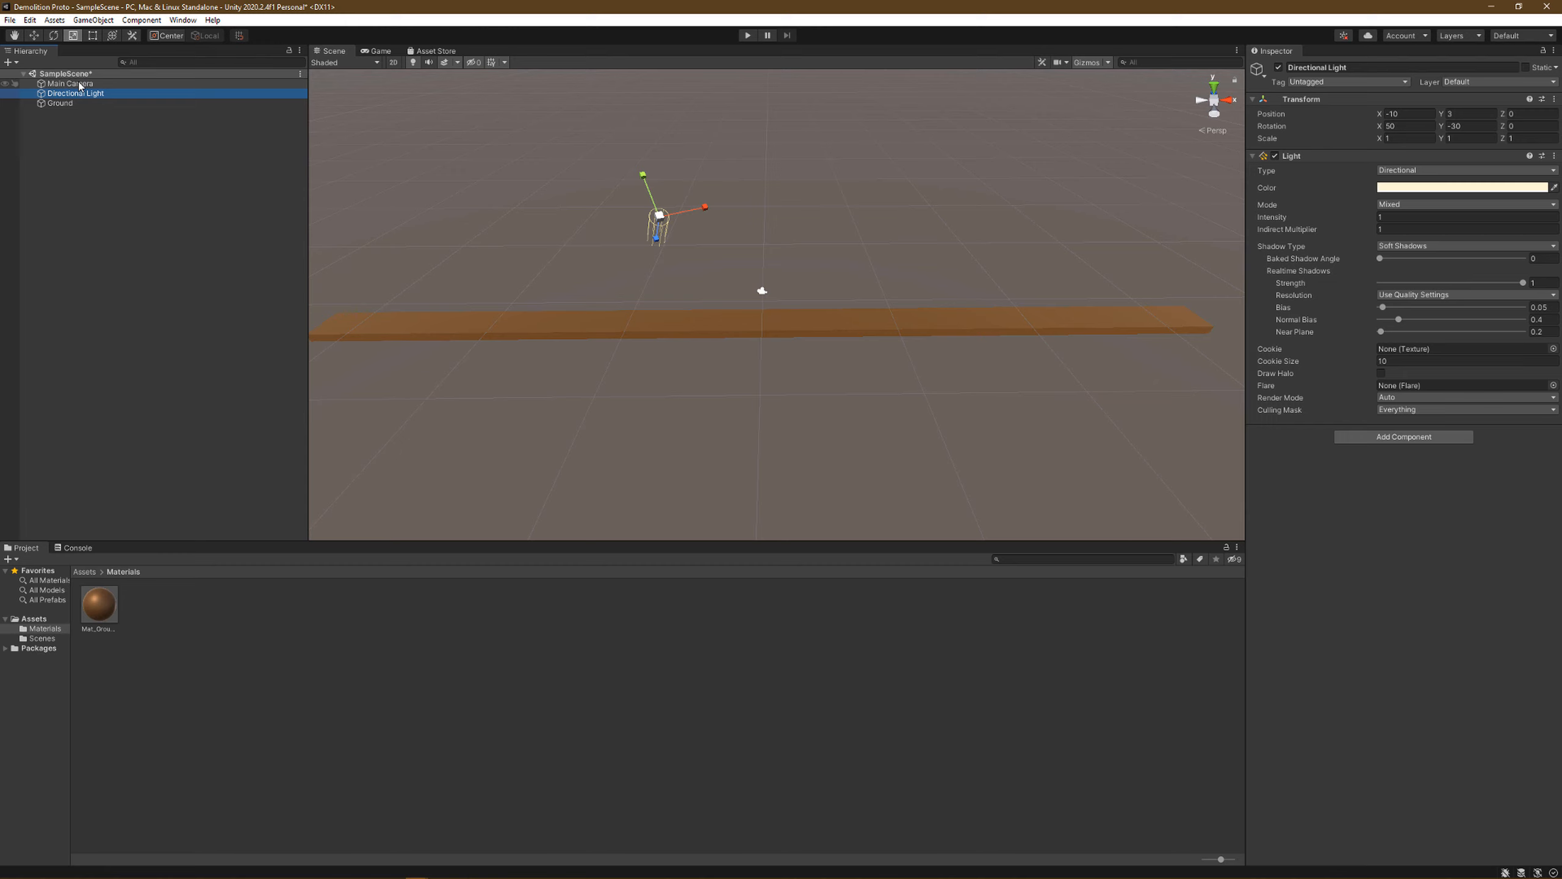
Step: Set the Main Camera's clear flags to Solid Color and its background to light blue (829BC3)
{"action": "left_click", "coordinate": [78, 84]}
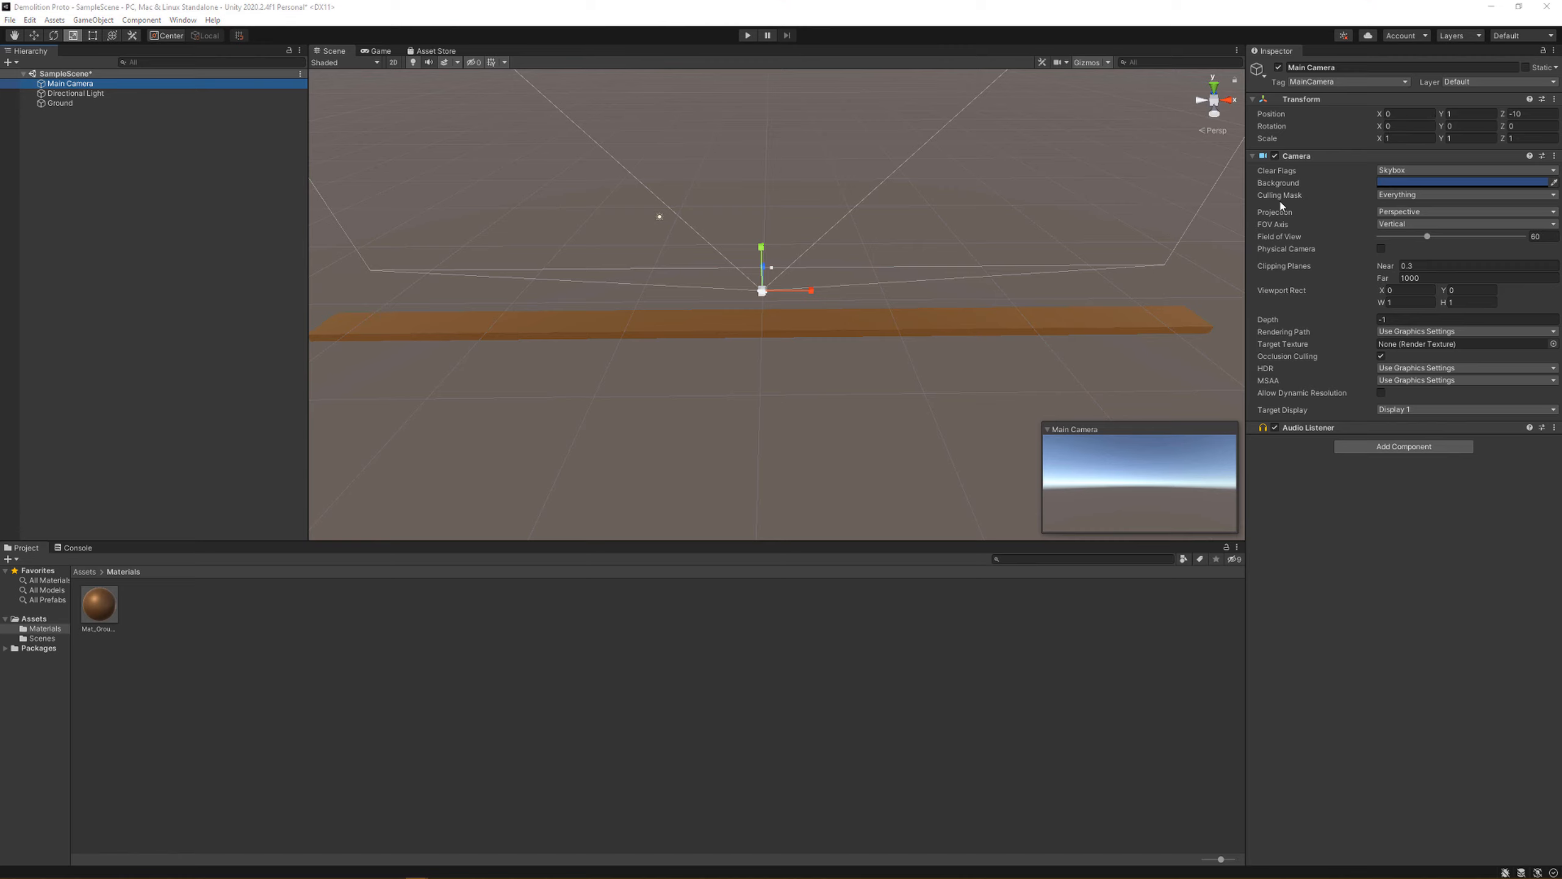
{"action": "left_click", "coordinate": [1391, 171]}
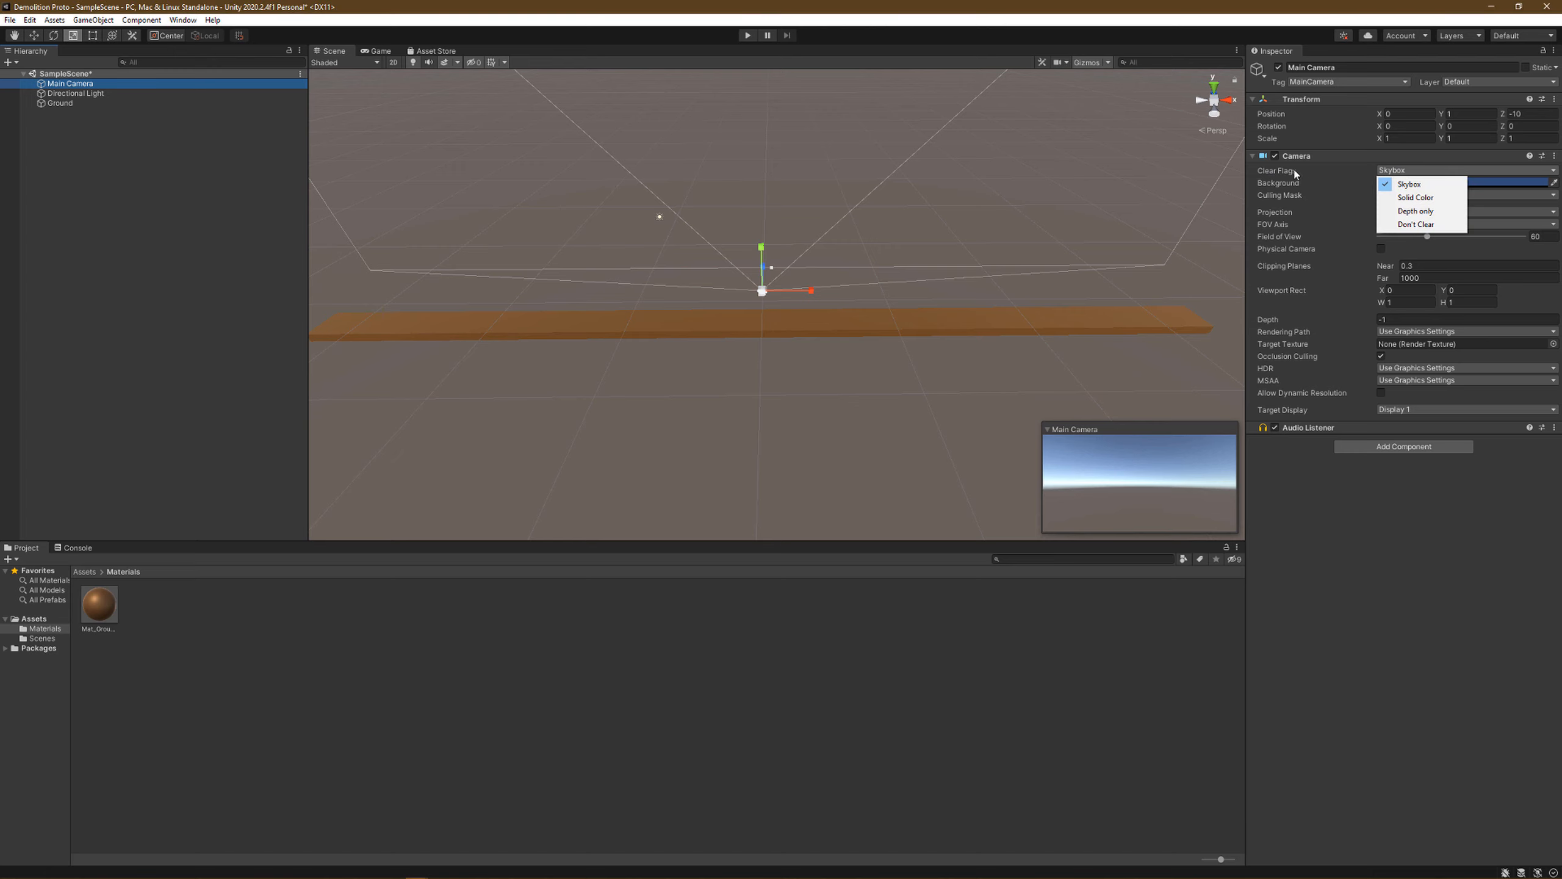
{"action": "left_click", "coordinate": [1417, 198]}
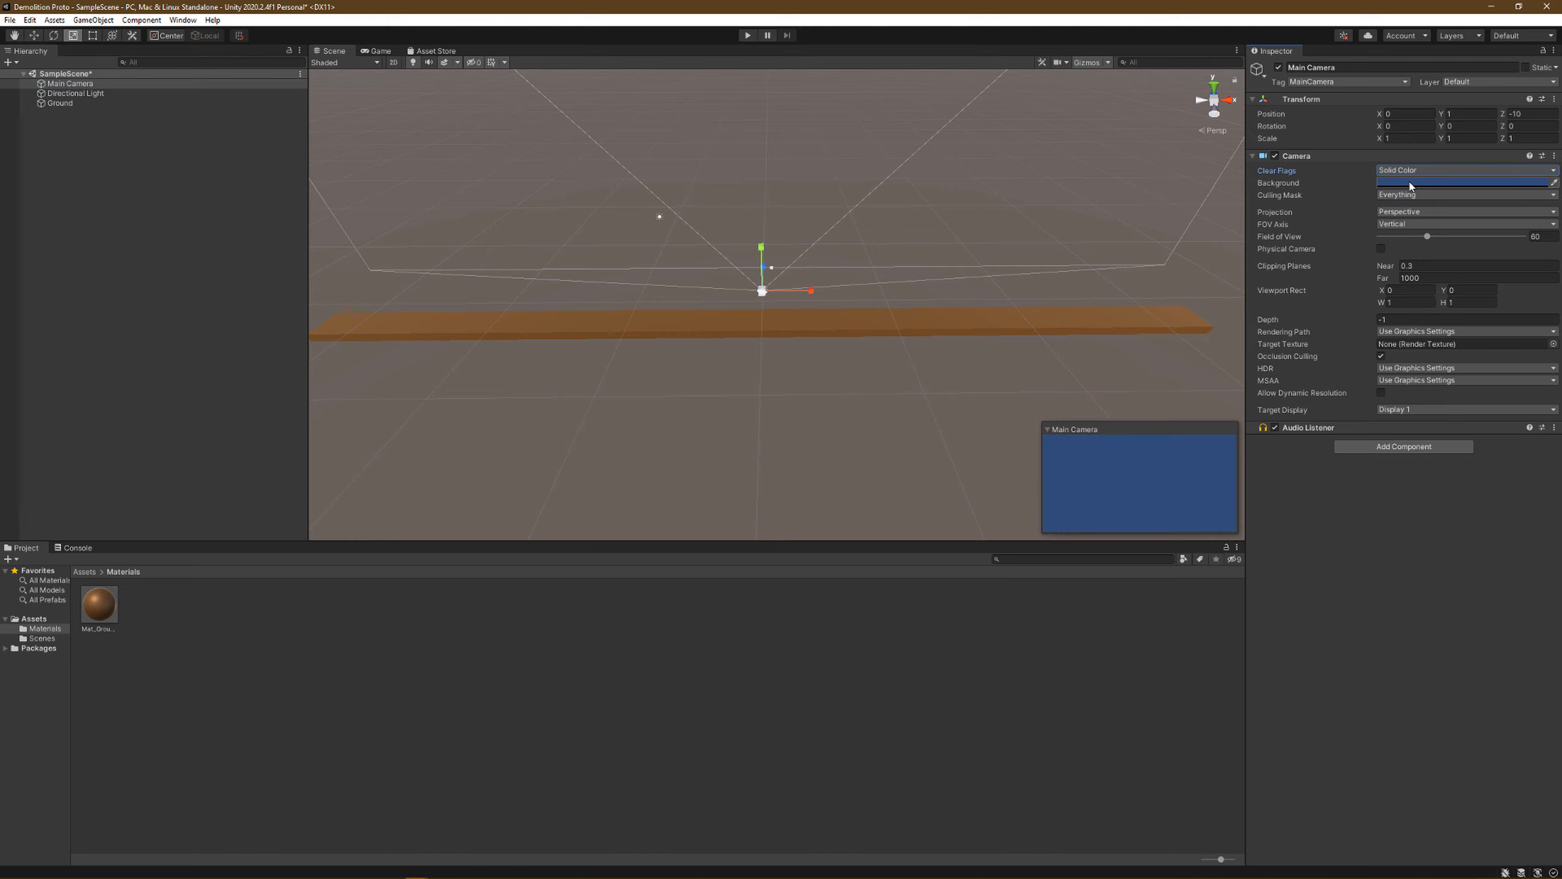
{"action": "left_click", "coordinate": [1411, 183]}
{"action": "left_click_drag", "start_coordinate": [1478, 274], "coordinate": [1472, 262]}
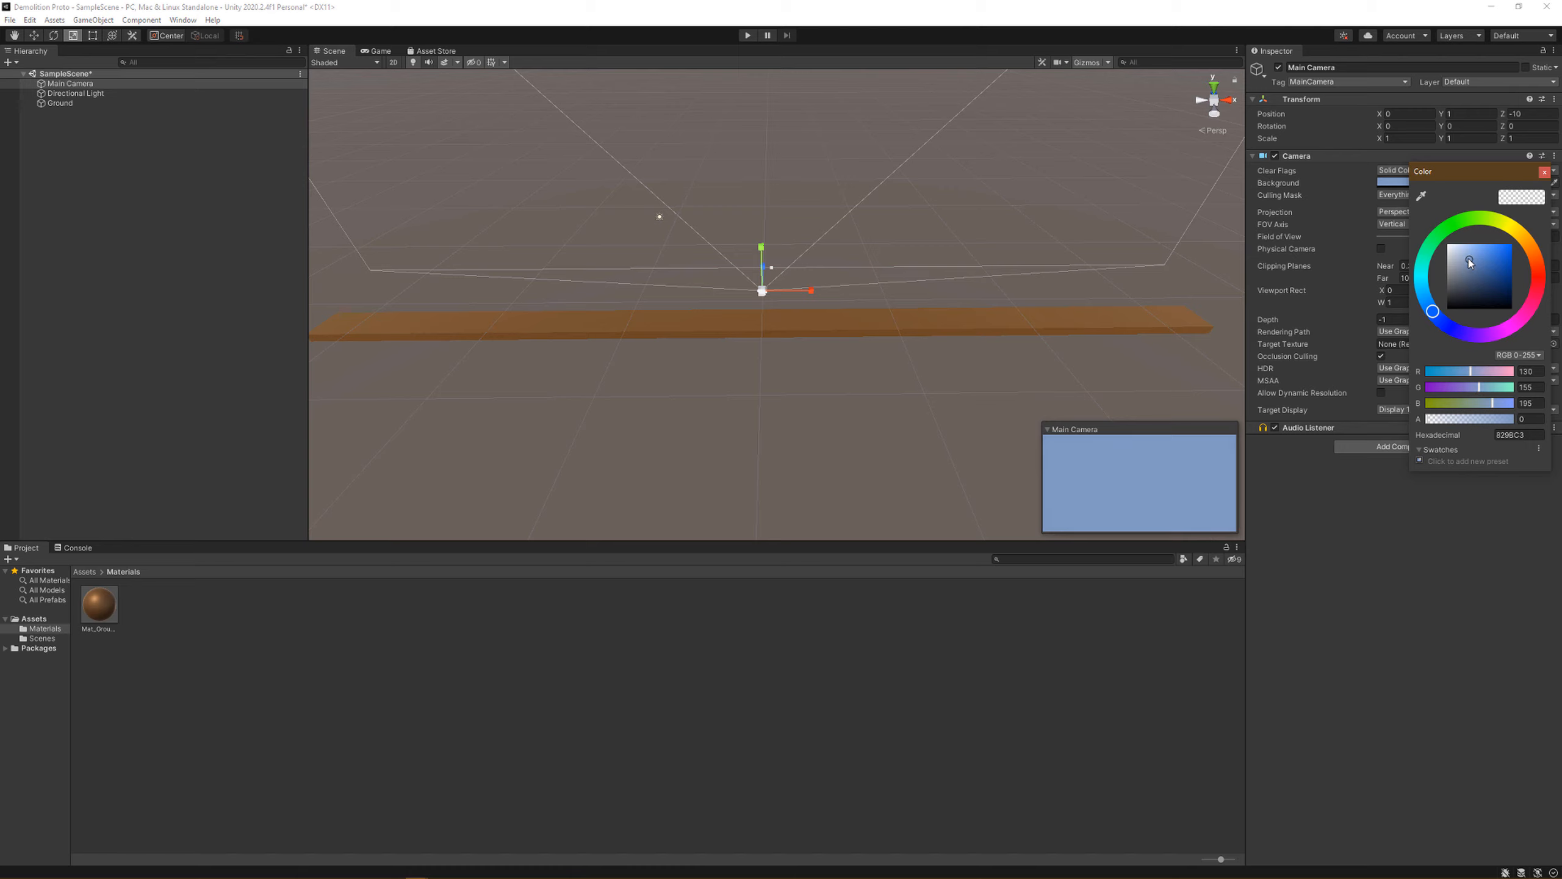
{"action": "left_click", "coordinate": [1331, 215]}
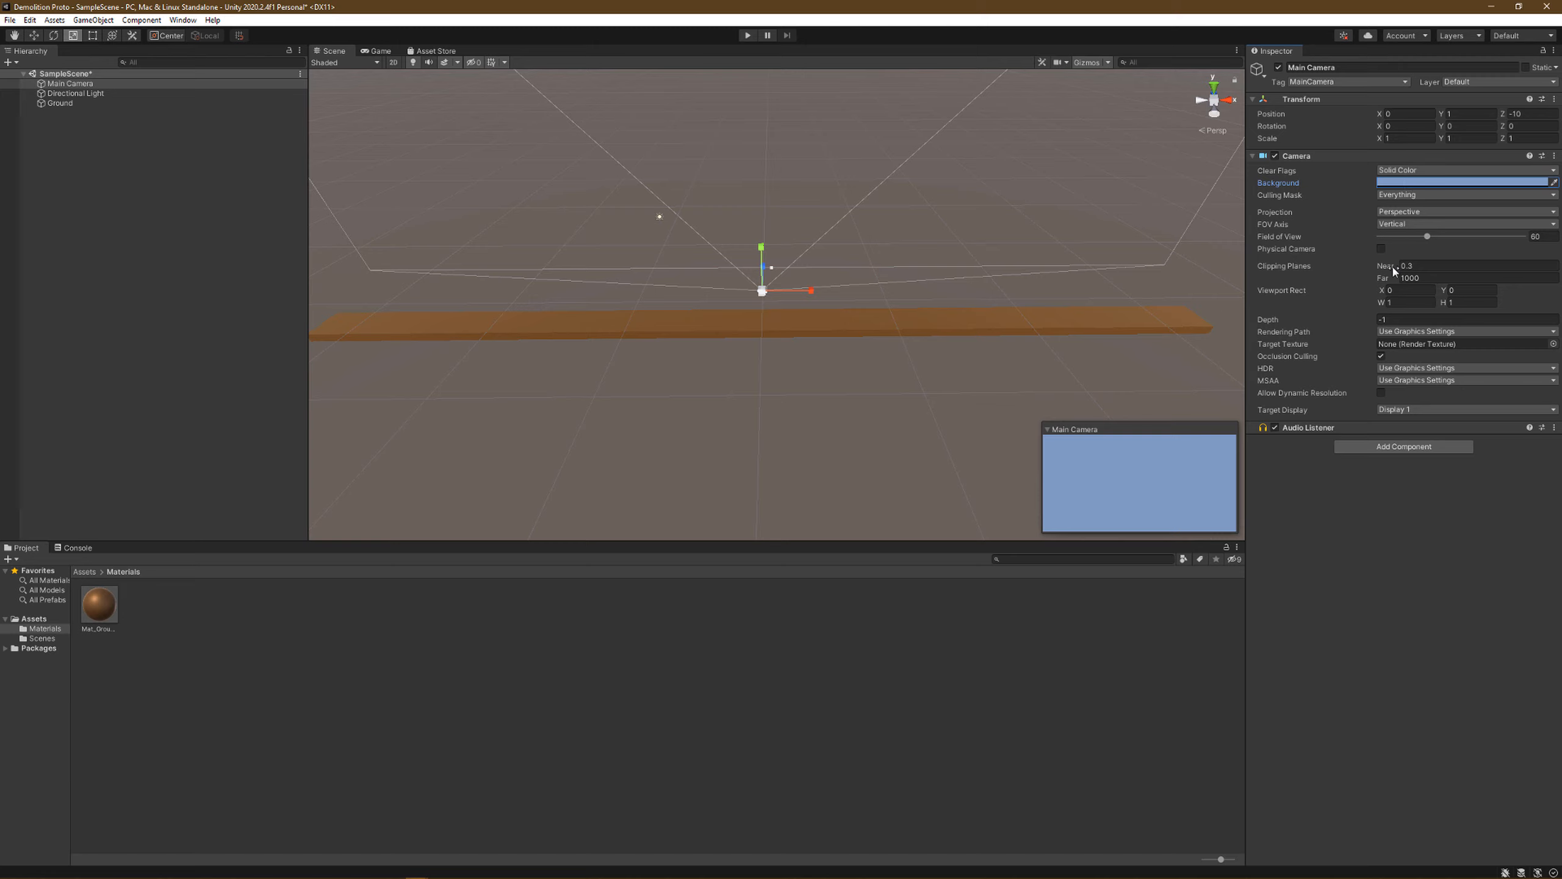
Step: Switch the Main Camera's projection to Orthographic with a size of 10
{"action": "left_click", "coordinate": [1407, 212]}
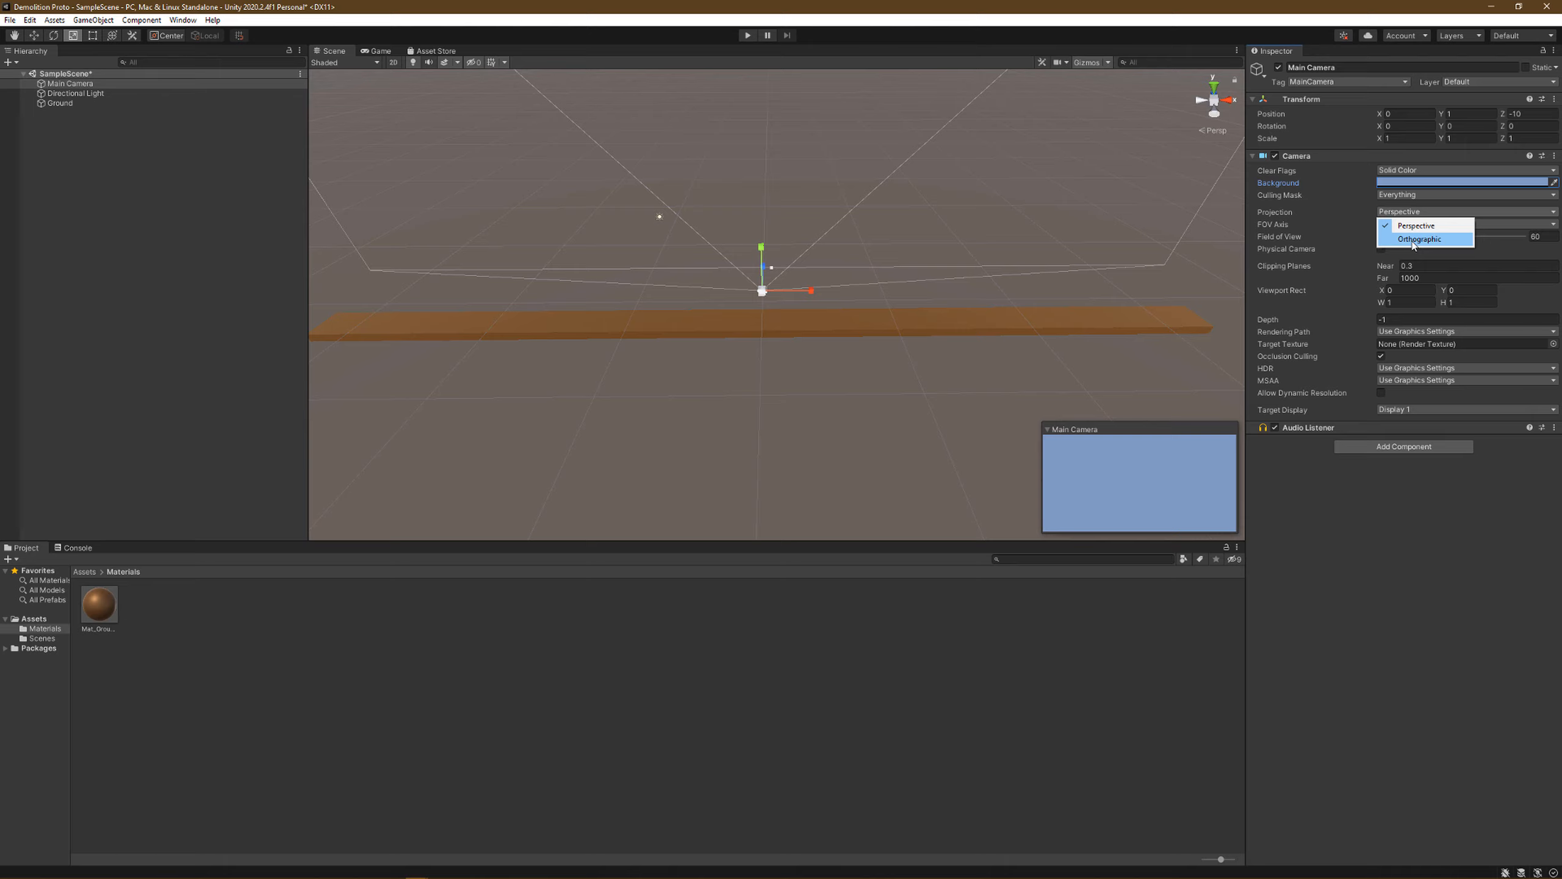
{"action": "left_click", "coordinate": [1413, 239]}
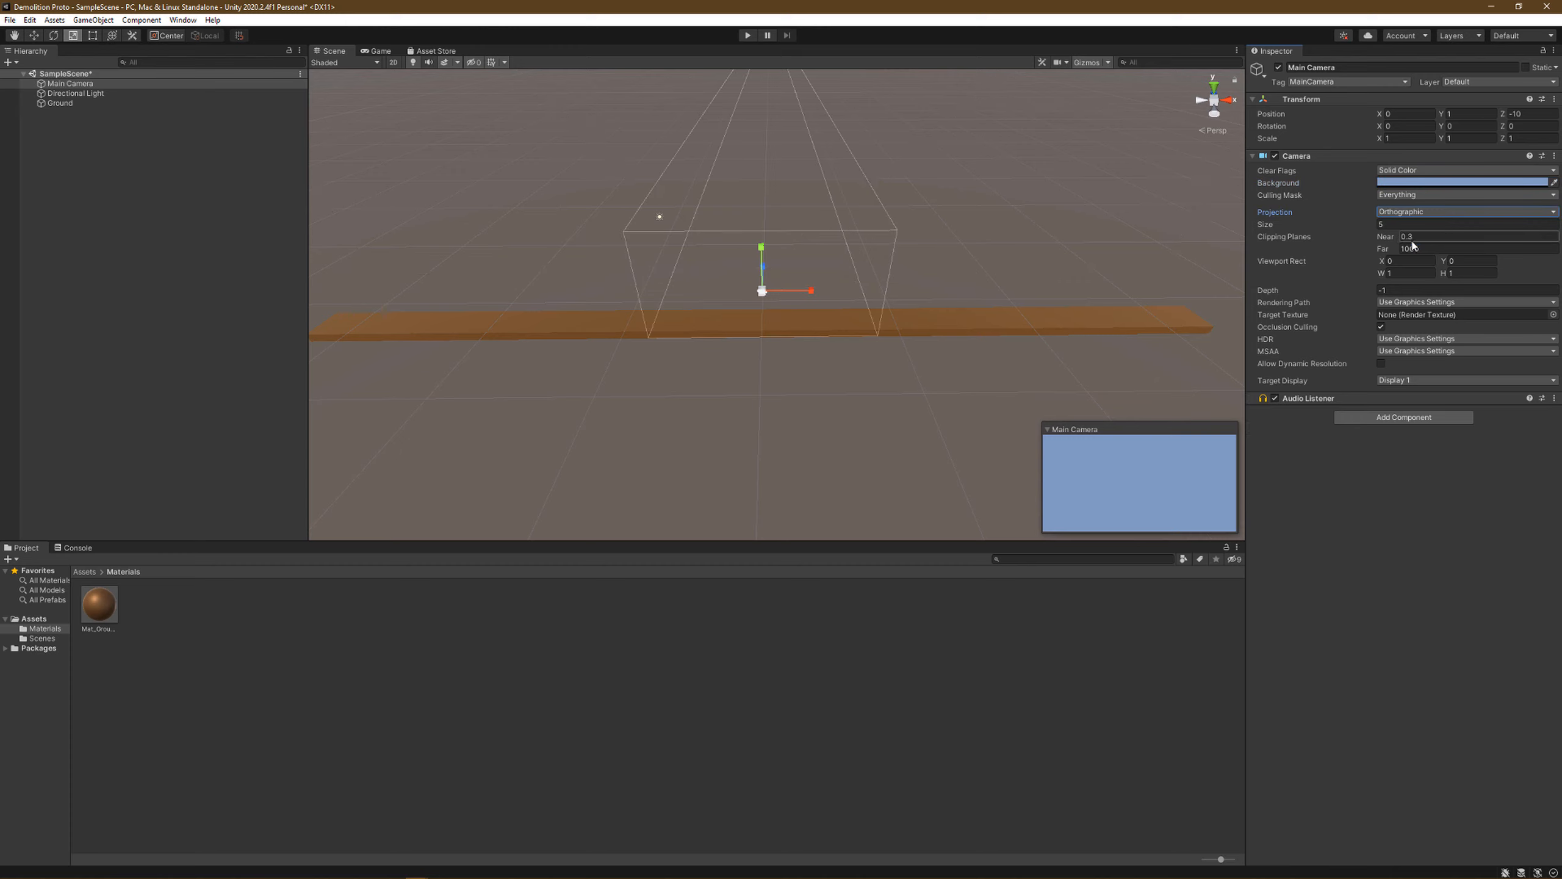
{"action": "left_click", "coordinate": [1359, 226]}
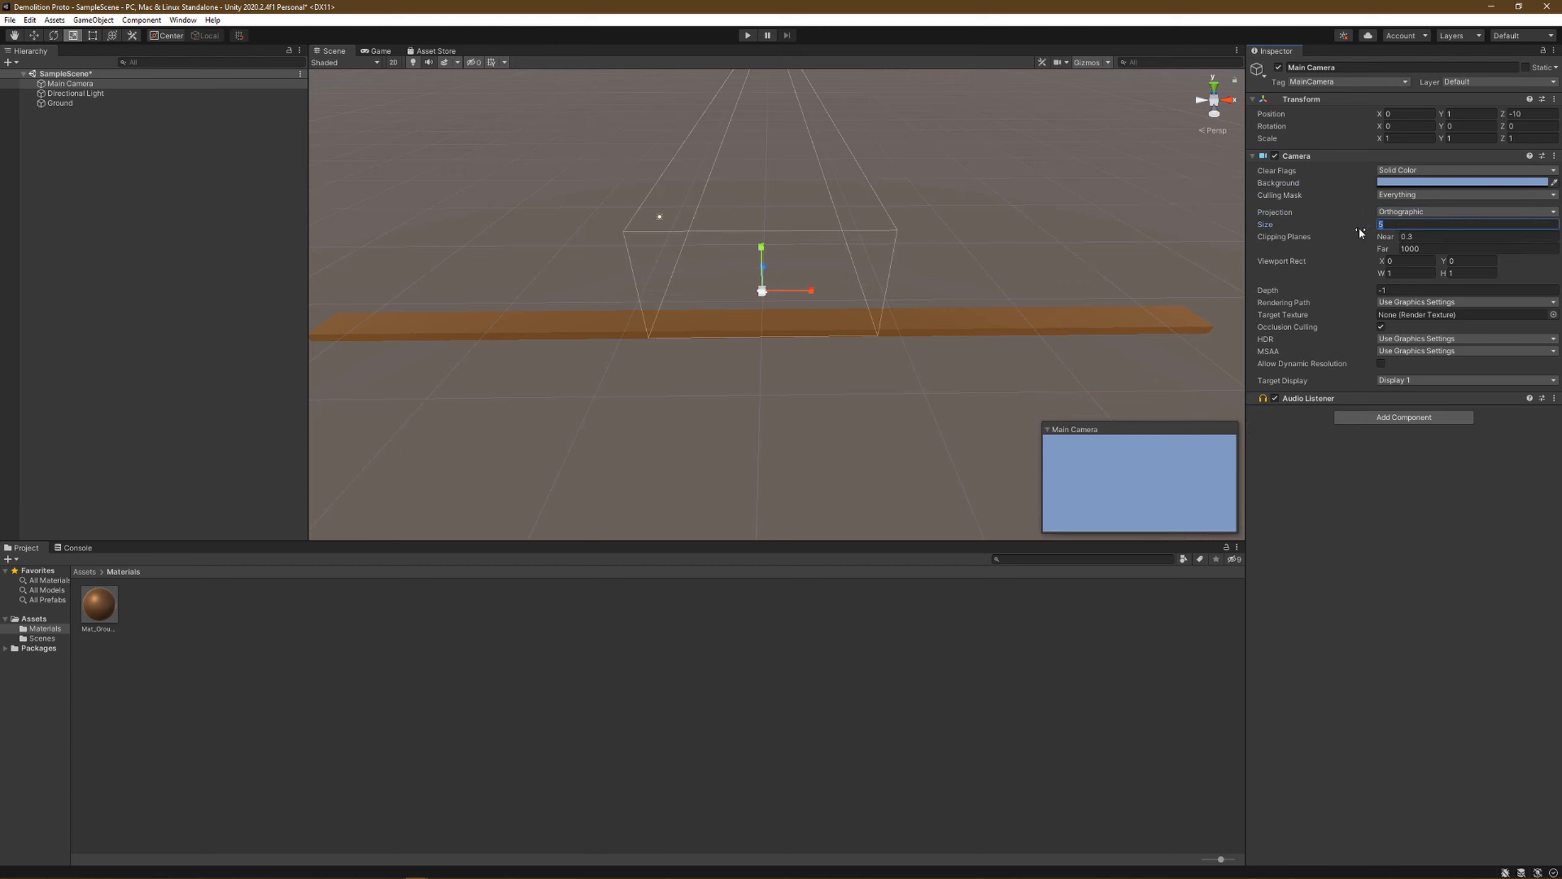
{"action": "type", "text": "10"}
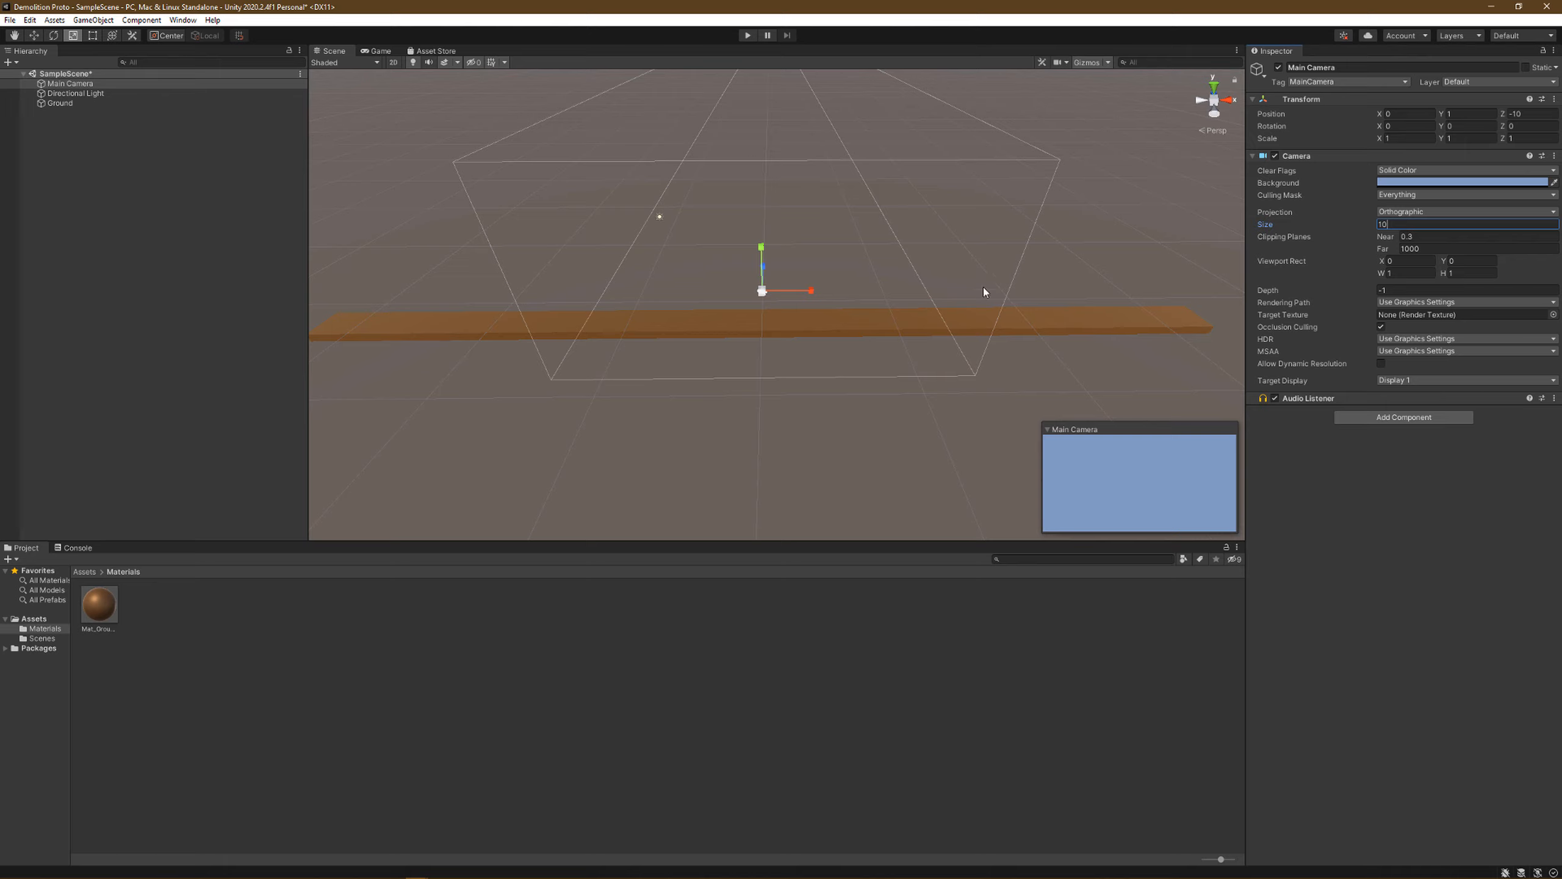
Step: Set the Main Camera's Y position to 0
{"action": "right_click_drag", "start_coordinate": [807, 373], "coordinate": [827, 262]}
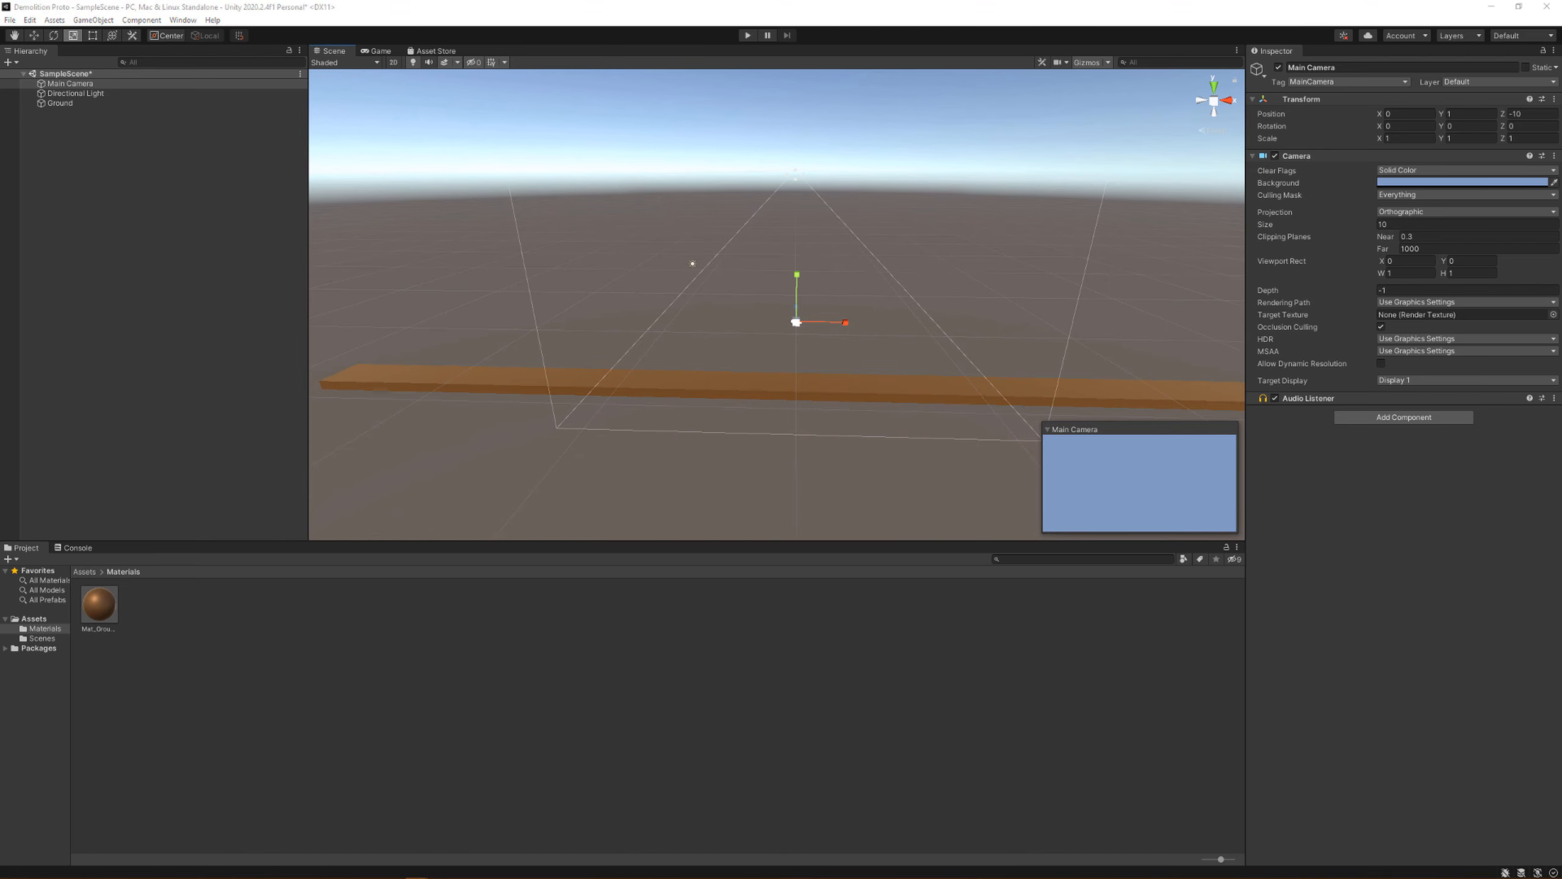
{"action": "right_click_drag", "start_coordinate": [1089, 283], "coordinate": [1134, 446]}
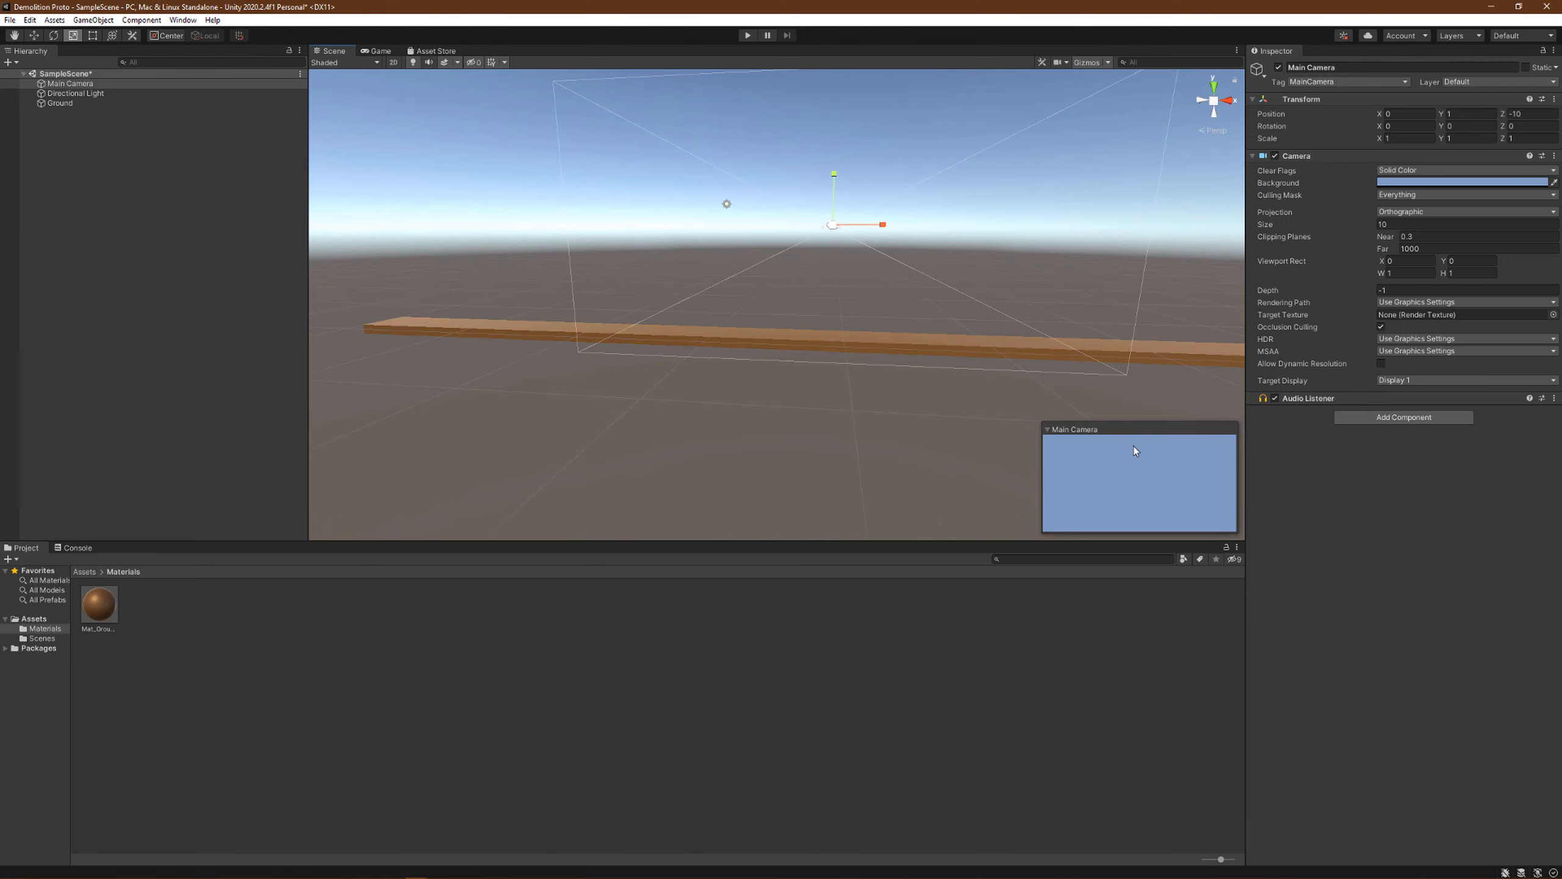
{"action": "right_click_drag", "start_coordinate": [1042, 305], "coordinate": [1090, 290]}
{"action": "left_click", "coordinate": [1465, 114]}
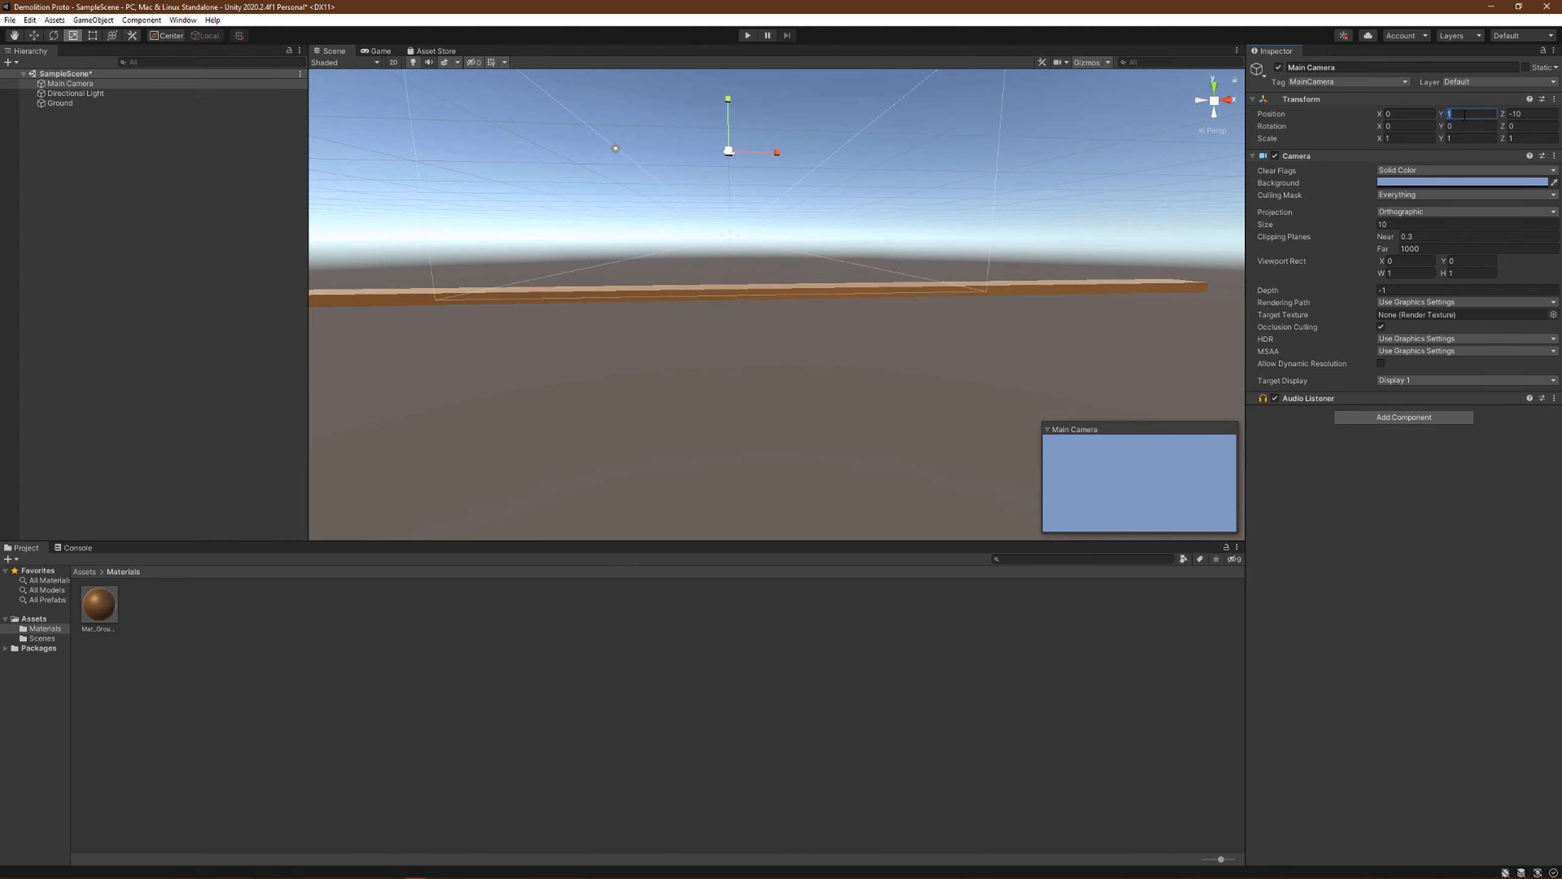
{"action": "type", "text": "0"}
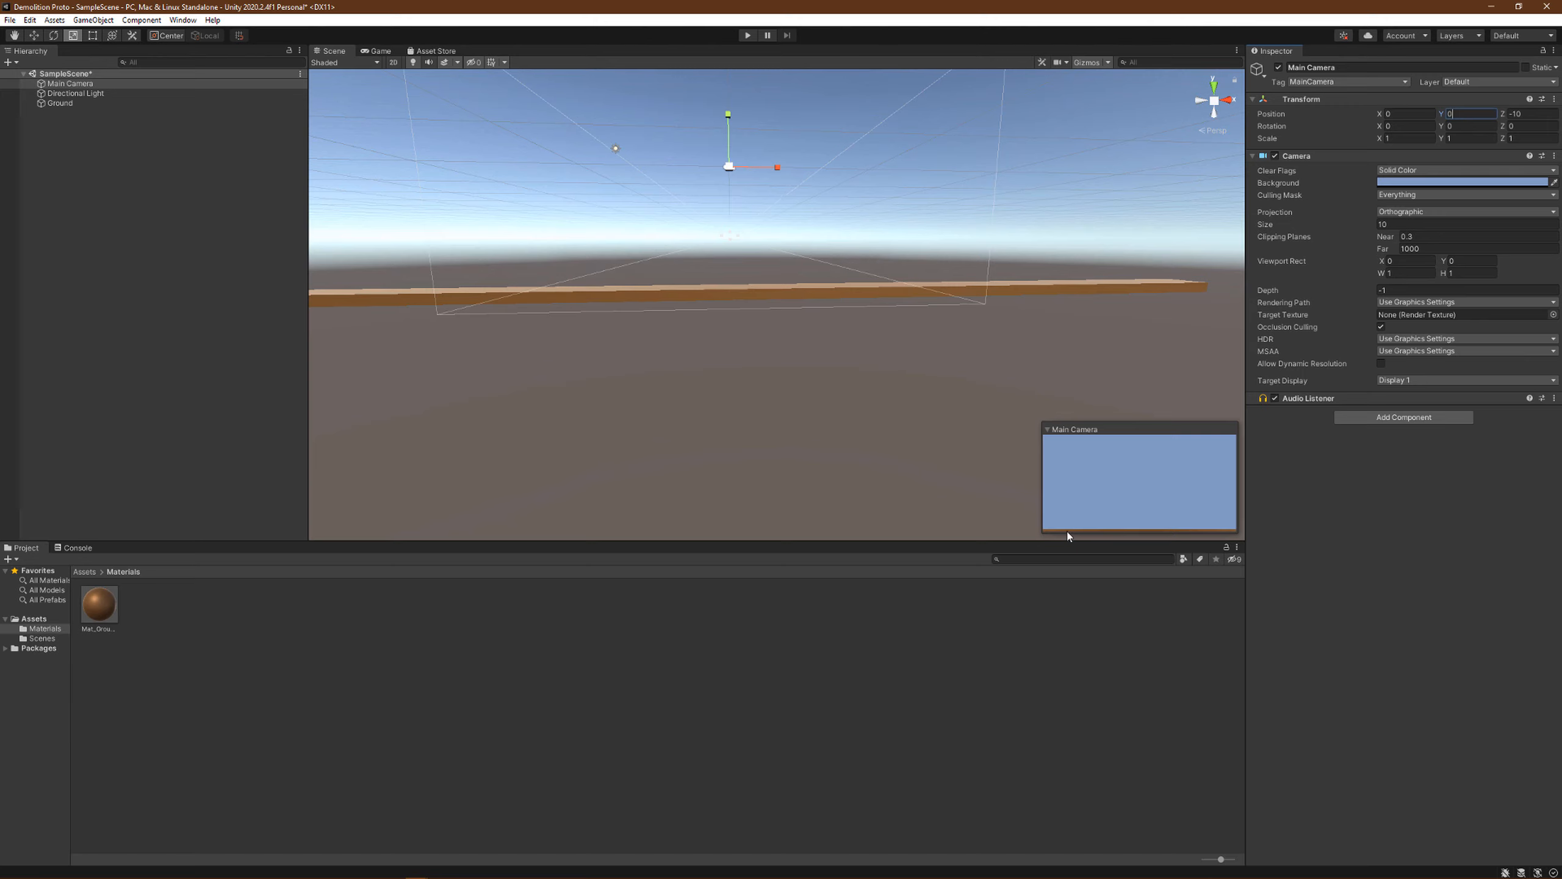
Step: Create an empty game object in the scene and name it SlingShot
{"action": "right_click_drag", "start_coordinate": [939, 338], "coordinate": [753, 80]}
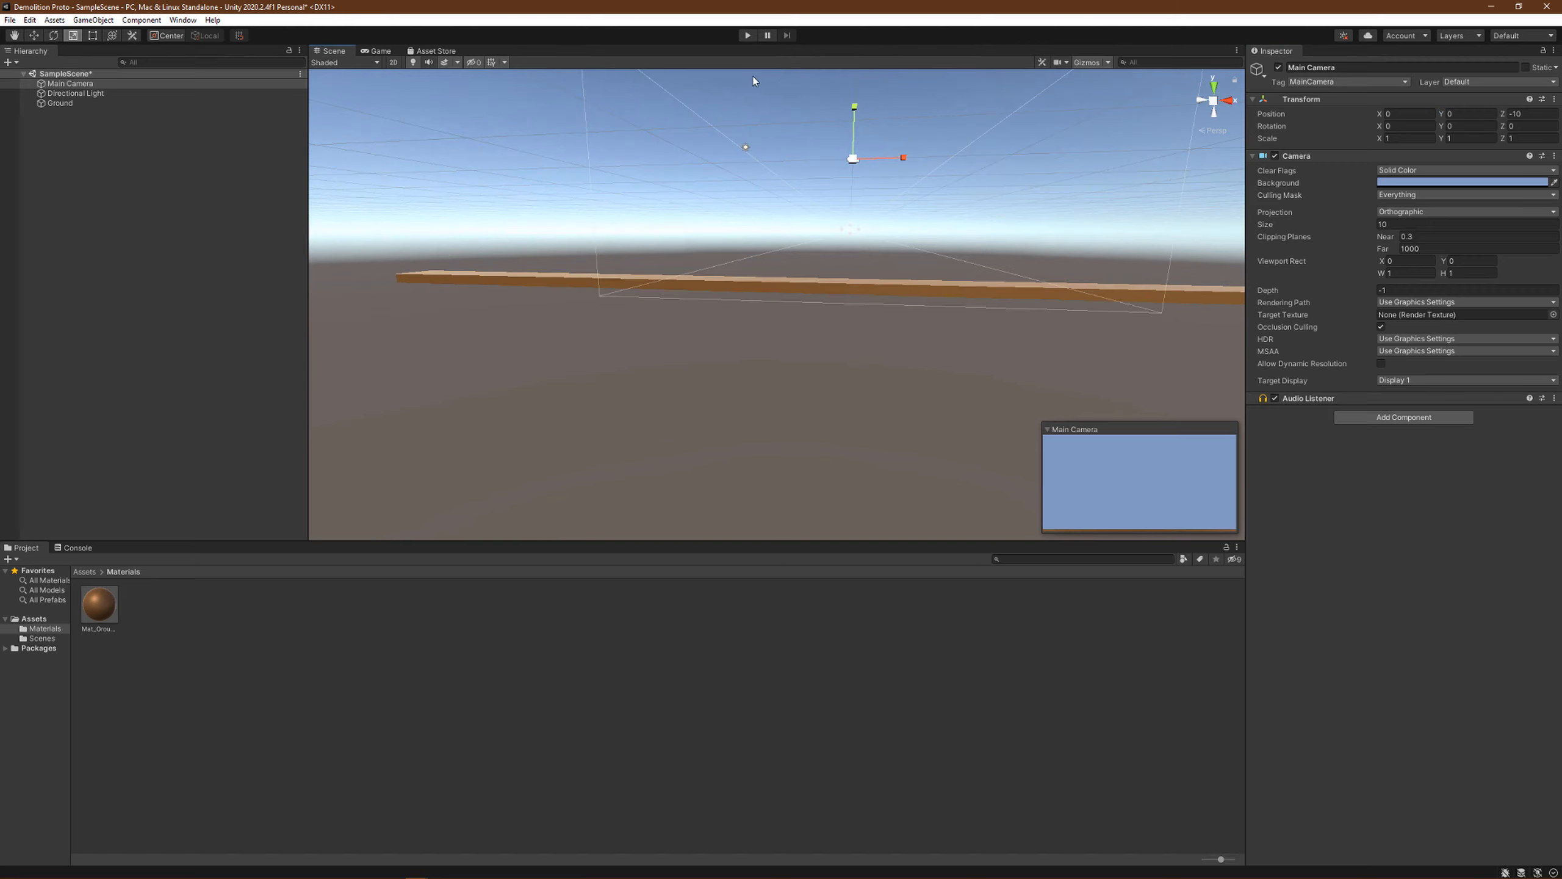
{"action": "right_click_drag", "start_coordinate": [896, 252], "coordinate": [933, 246]}
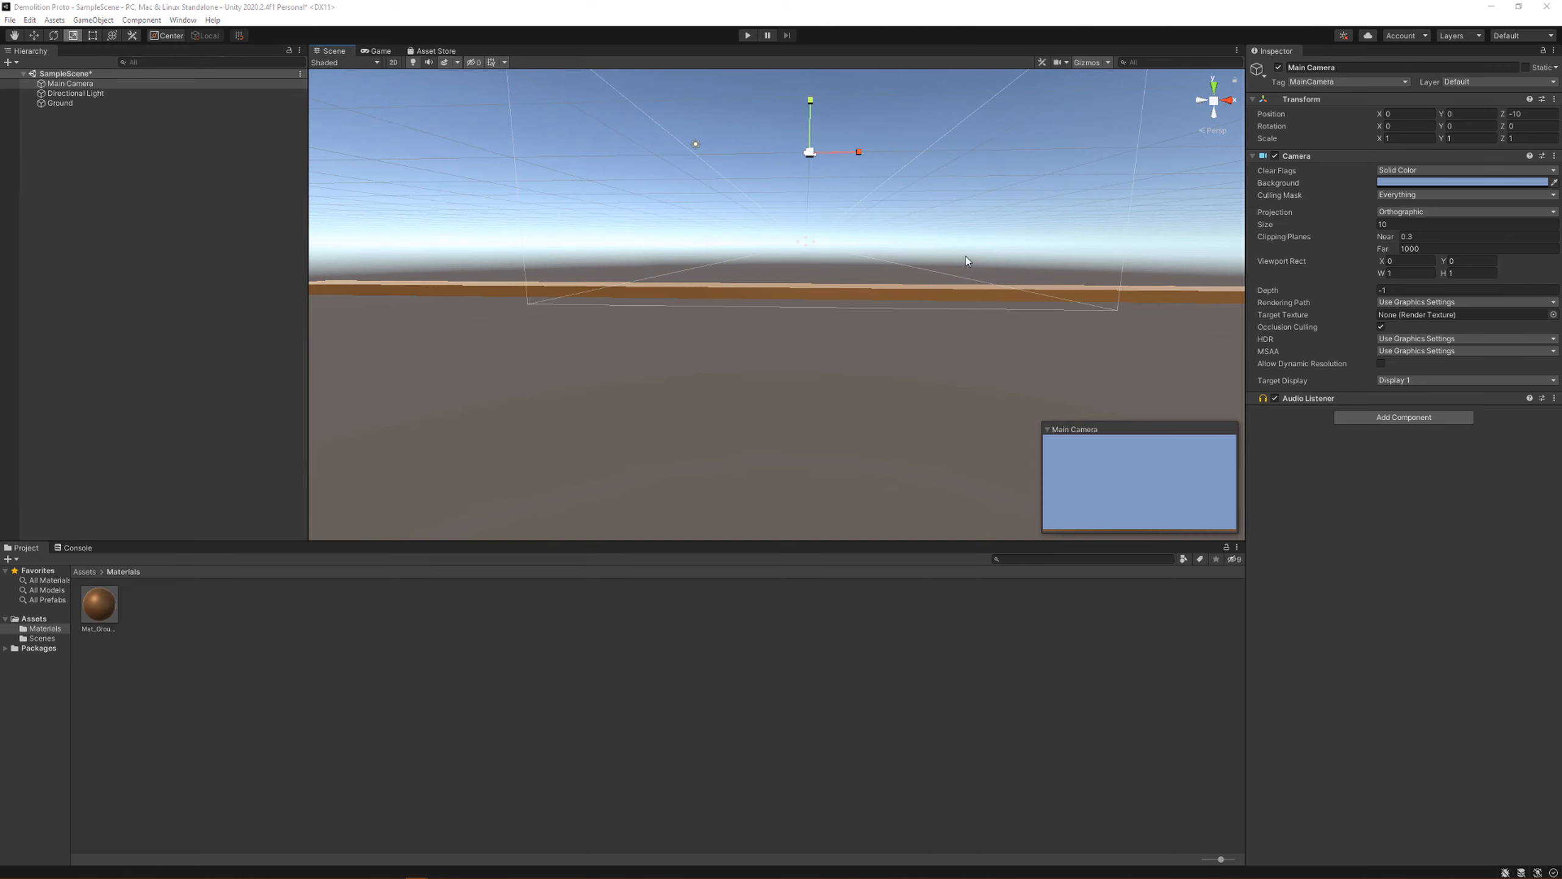
{"action": "right_click", "coordinate": [68, 74]}
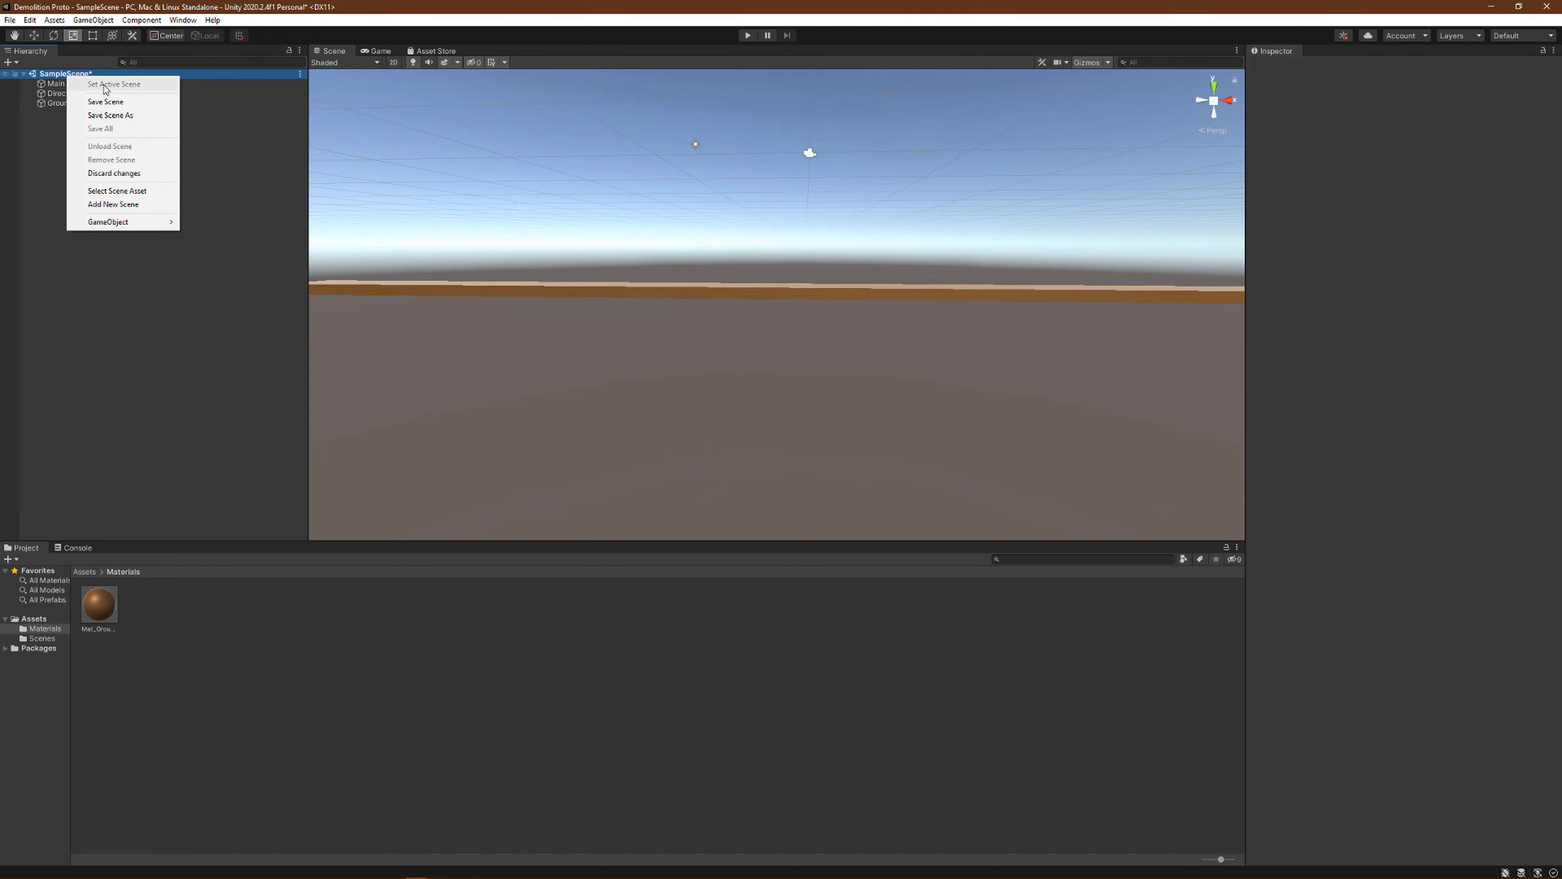
{"action": "mouse_move", "coordinate": [148, 229]}
{"action": "left_click", "coordinate": [208, 223]}
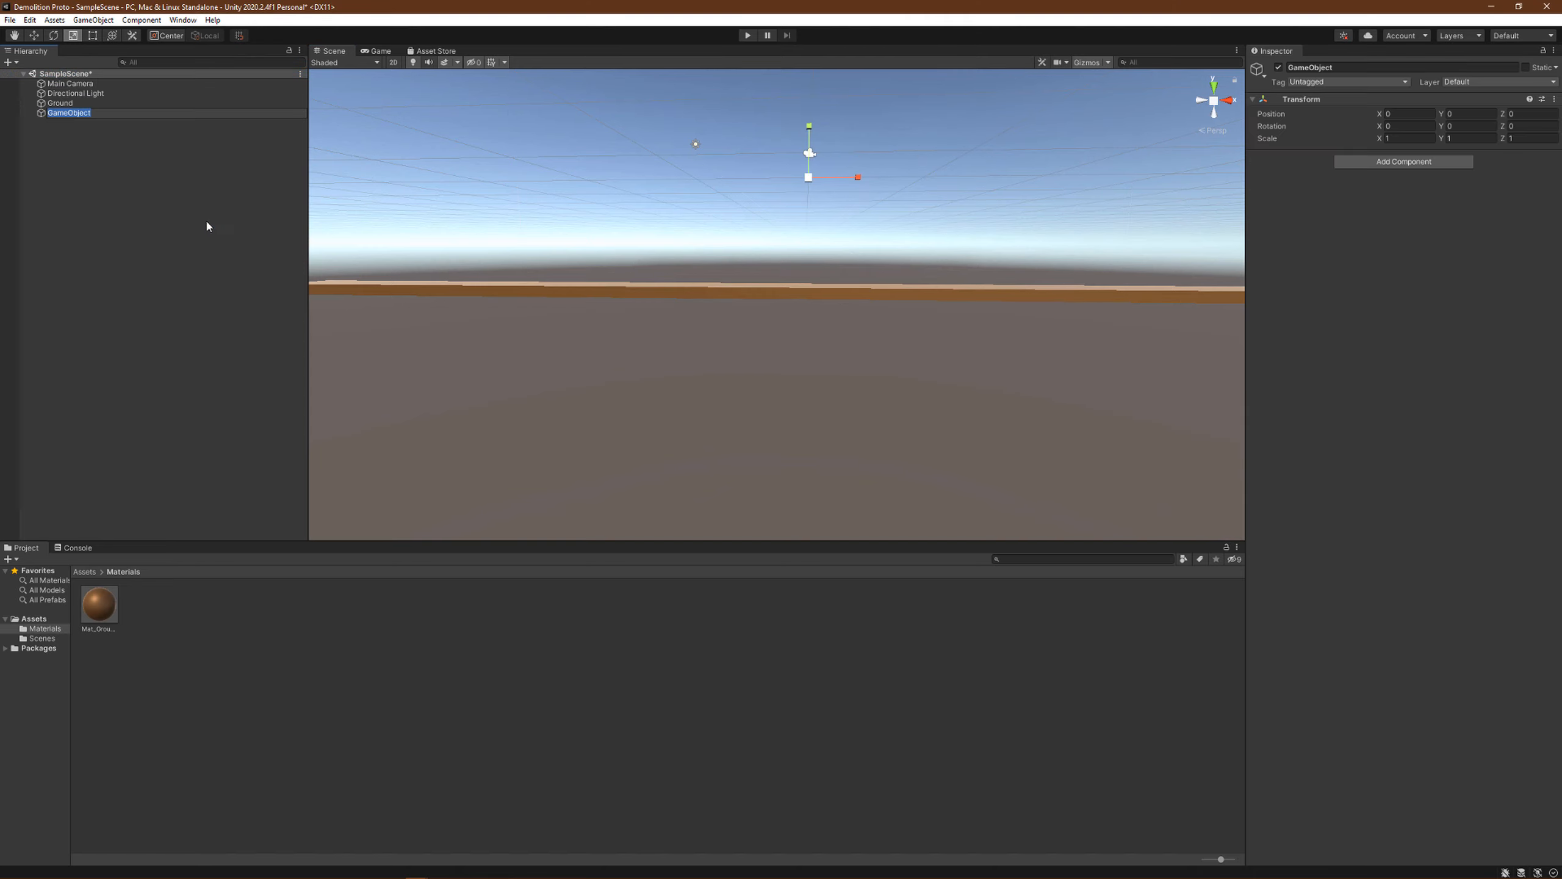
{"action": "type", "text": "SlingShot"}
{"action": "key", "text": "Return"}
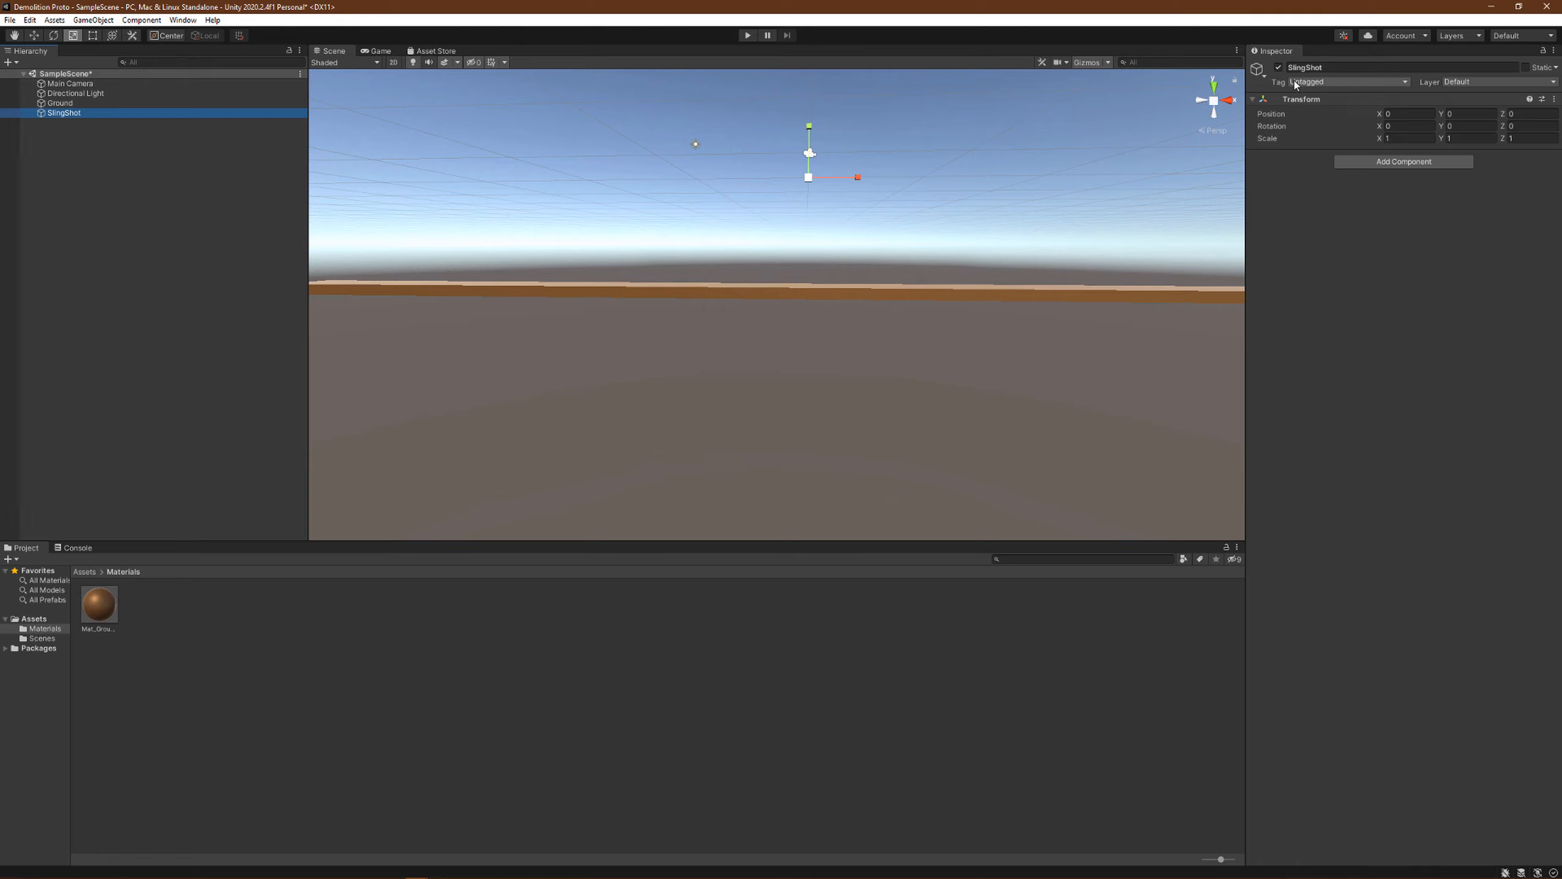
Step: Set the SlingShot object's Z position to -10 and deselect it
{"action": "left_click", "coordinate": [1527, 115]}
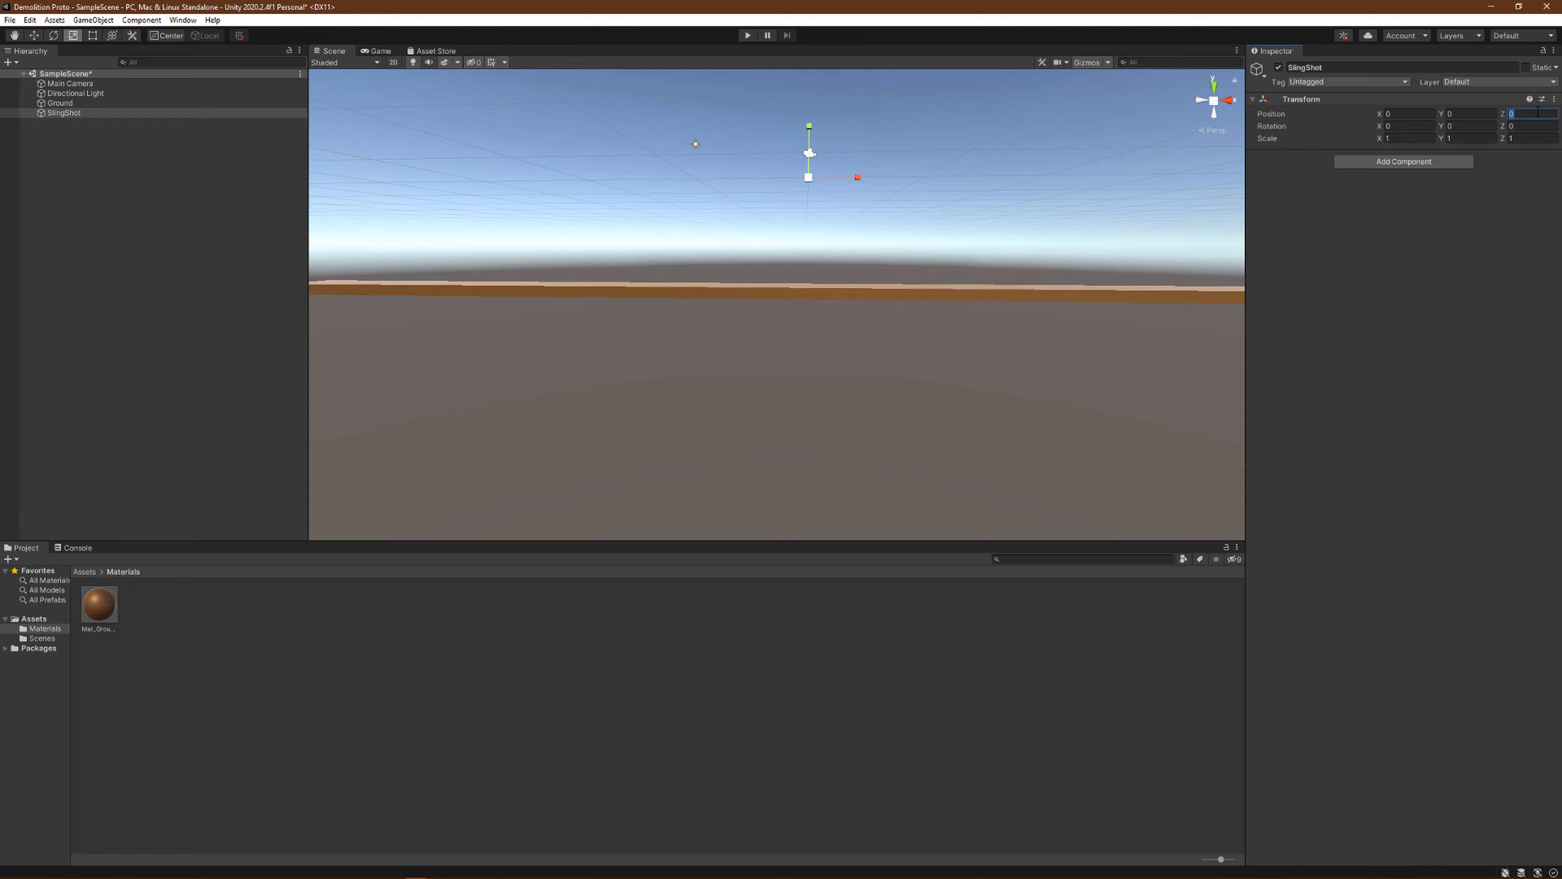
{"action": "type", "text": "-10"}
{"action": "left_click", "coordinate": [1159, 314]}
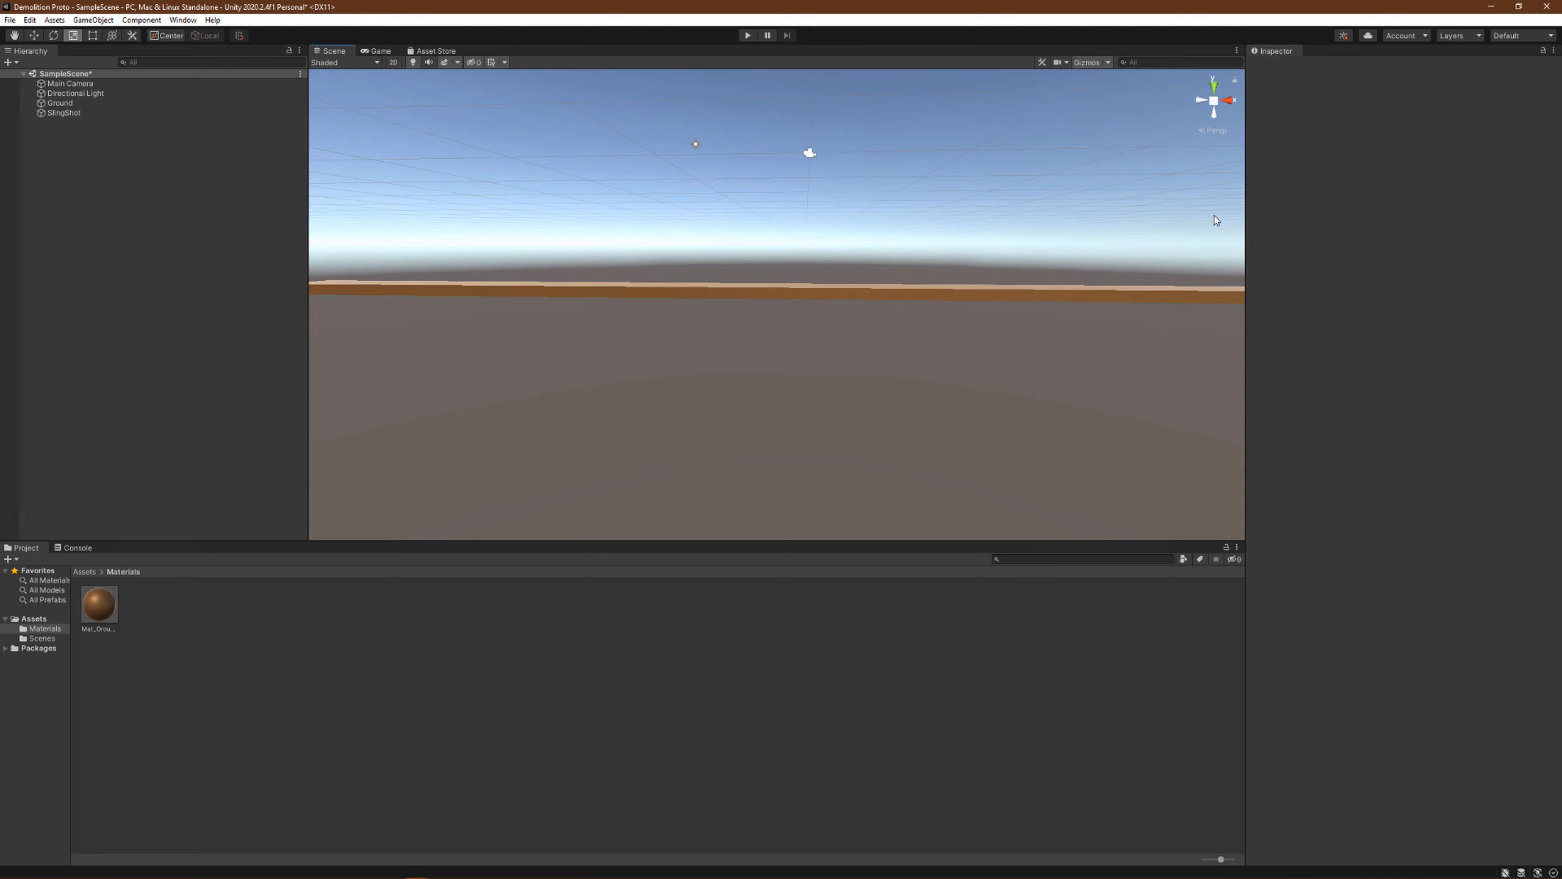
Step: Add a cylinder as a child of the SlingShot object
{"action": "left_click", "coordinate": [54, 114]}
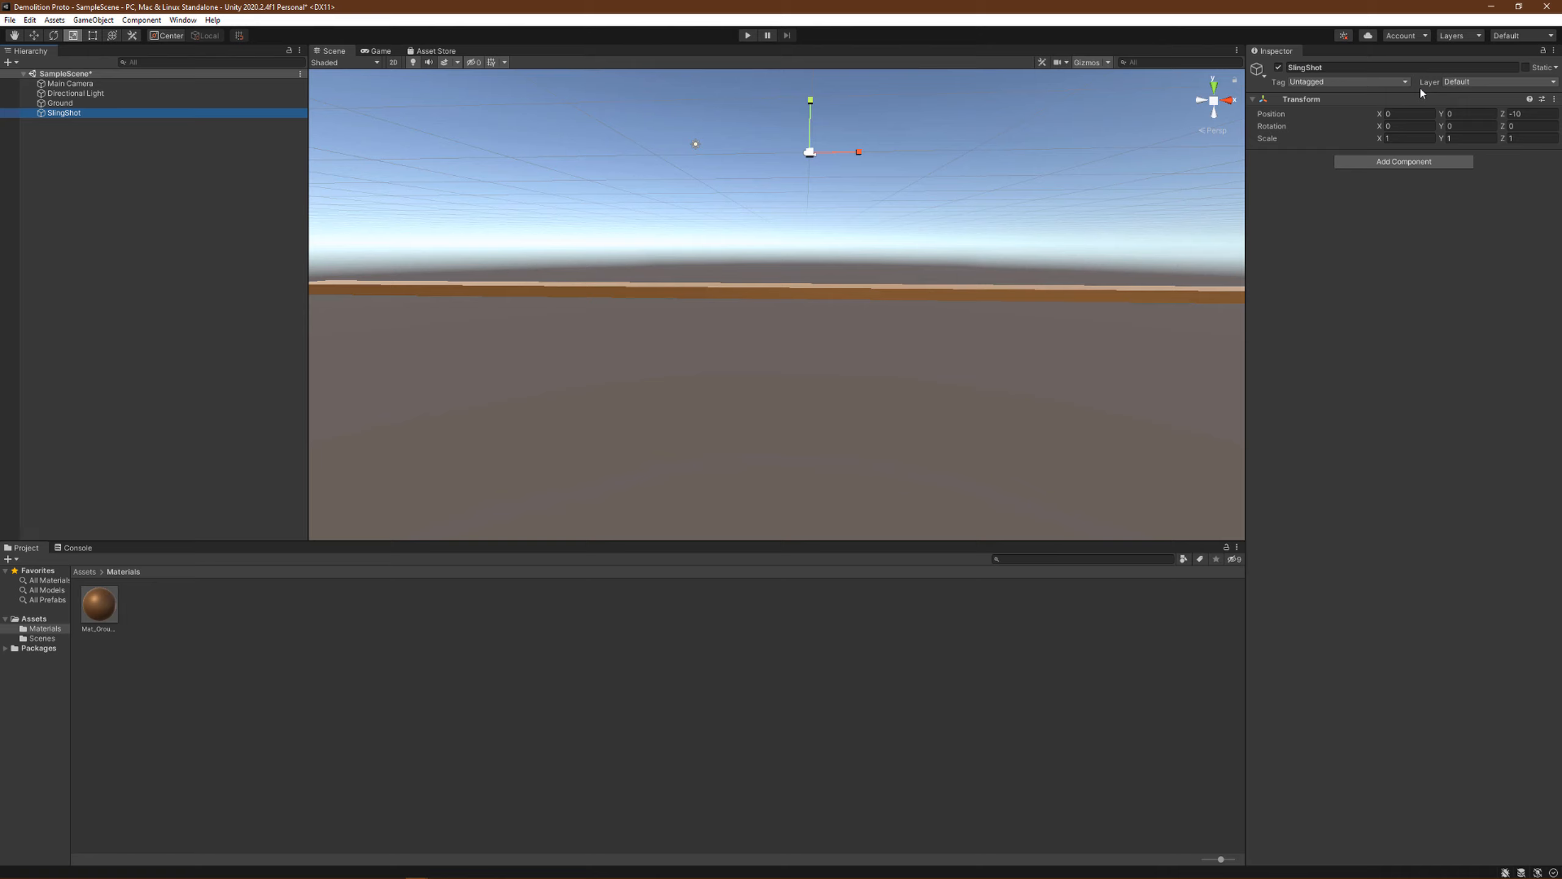
{"action": "right_click", "coordinate": [105, 116]}
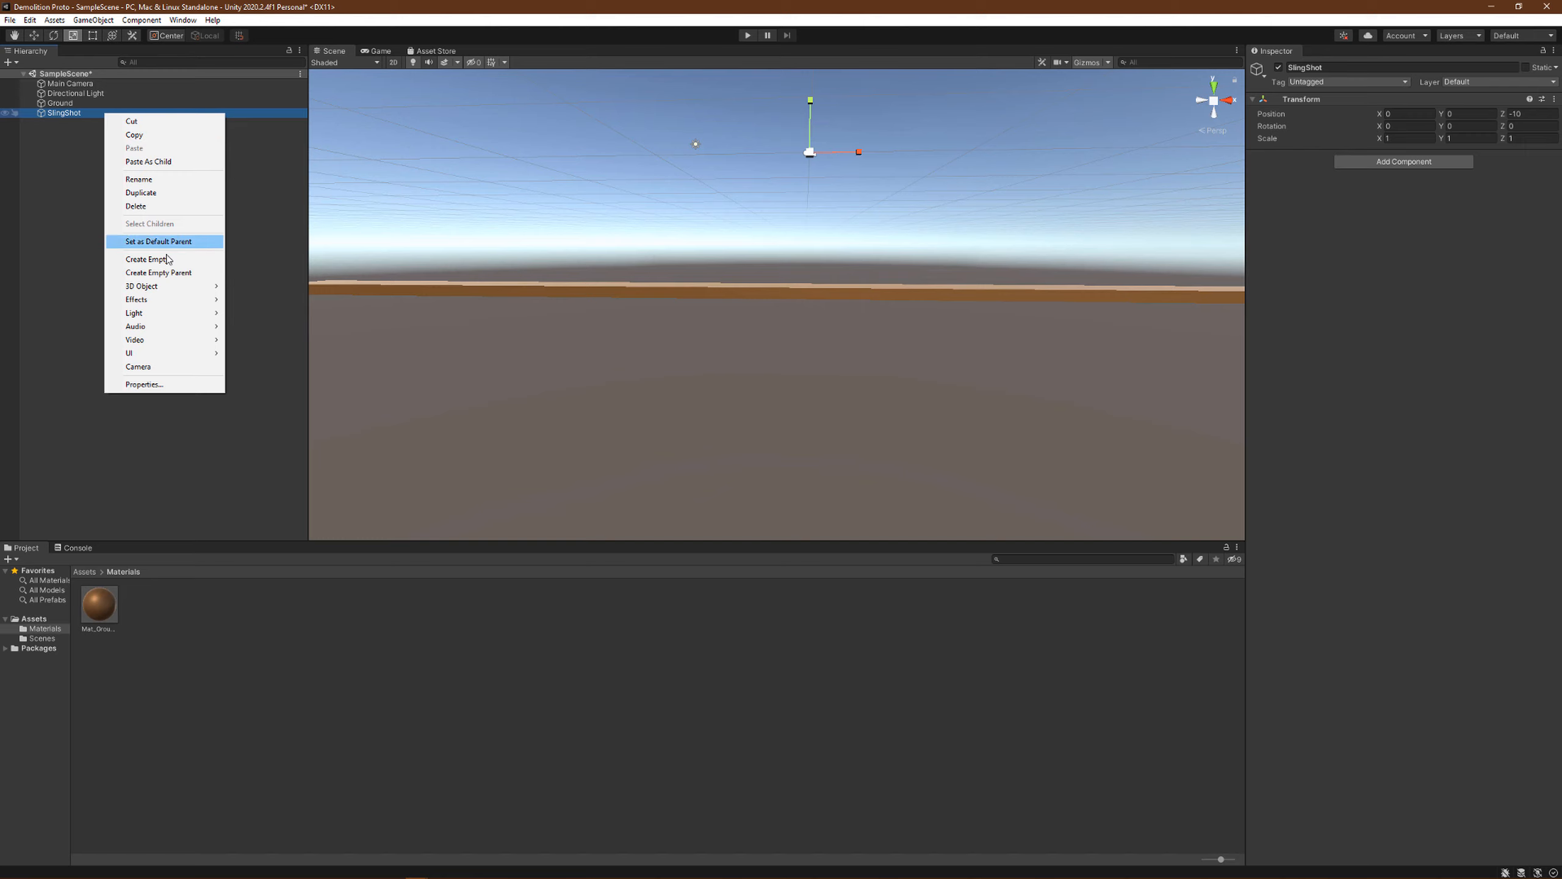
{"action": "mouse_move", "coordinate": [164, 287]}
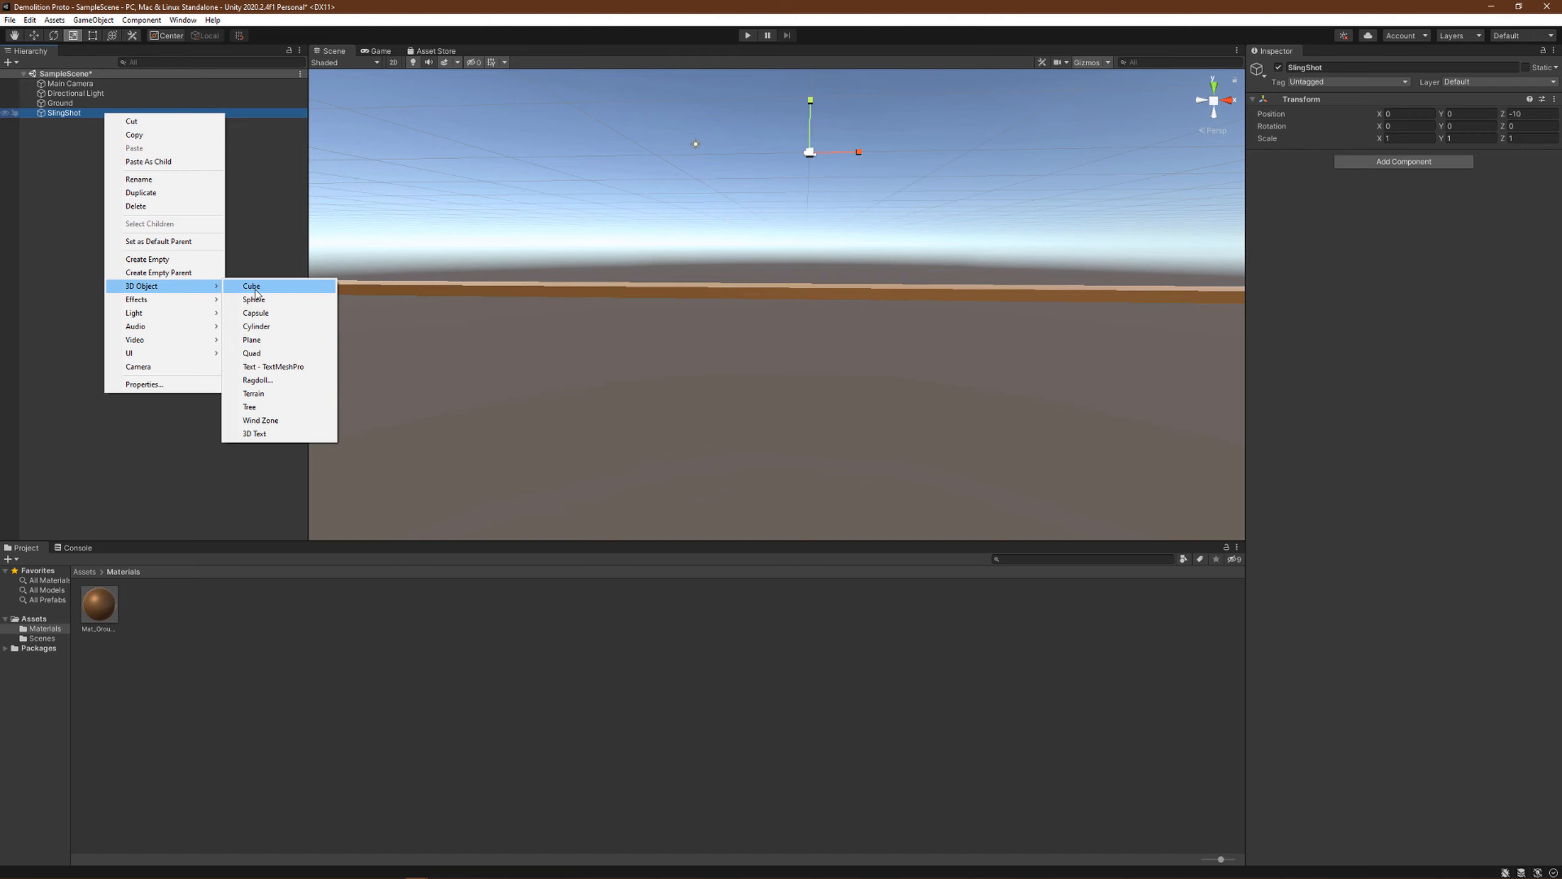
{"action": "left_click", "coordinate": [287, 328]}
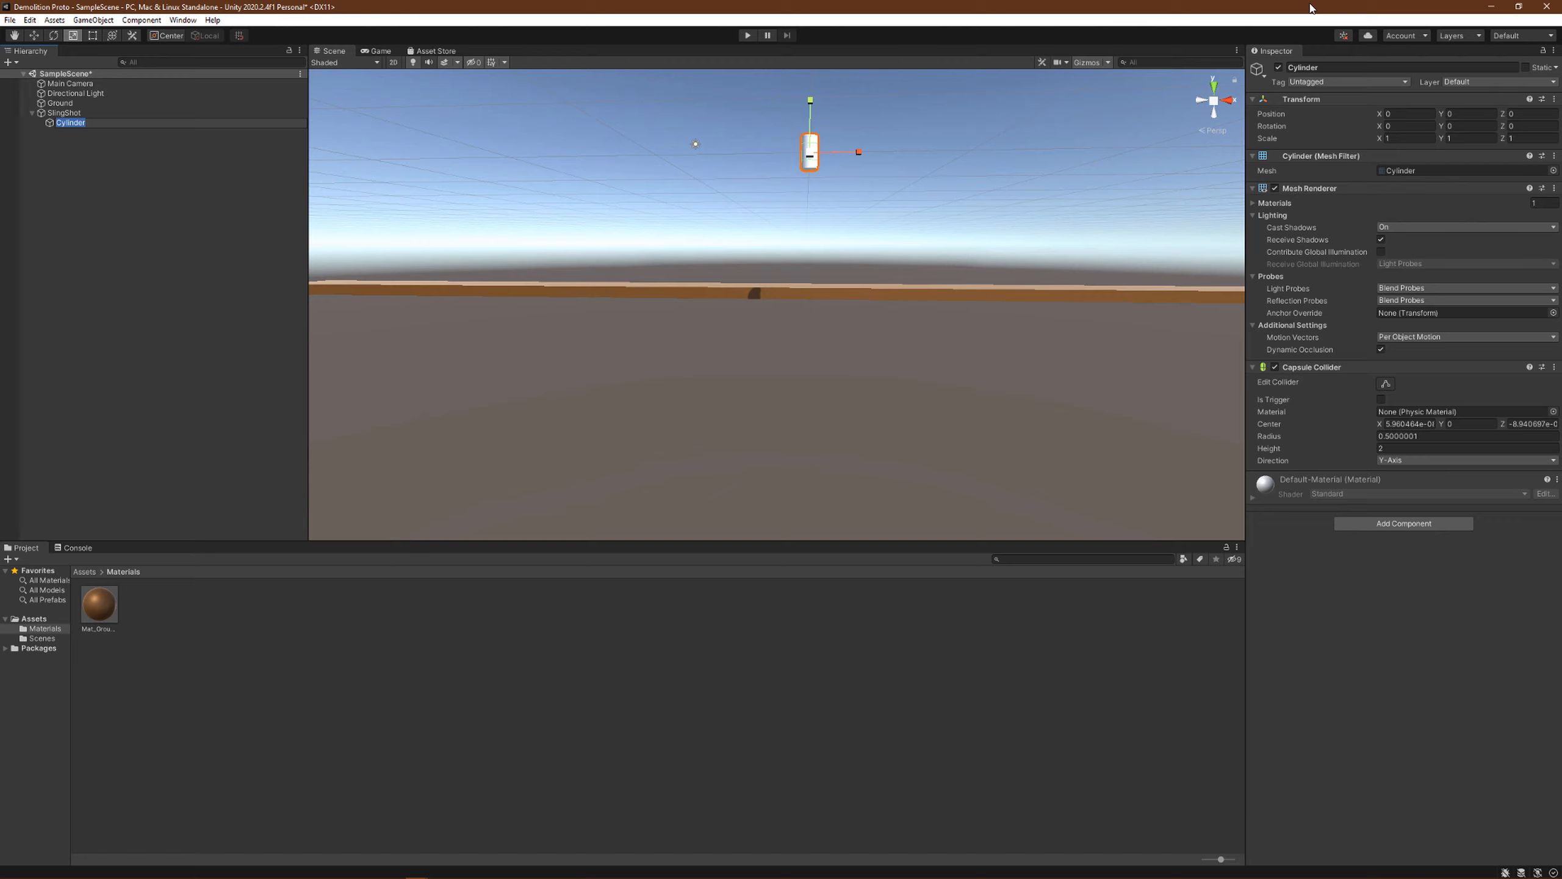
Step: Set the cylinder's Y position to 1 and its X and Z scale to 0.5
{"action": "left_click", "coordinate": [1469, 113]}
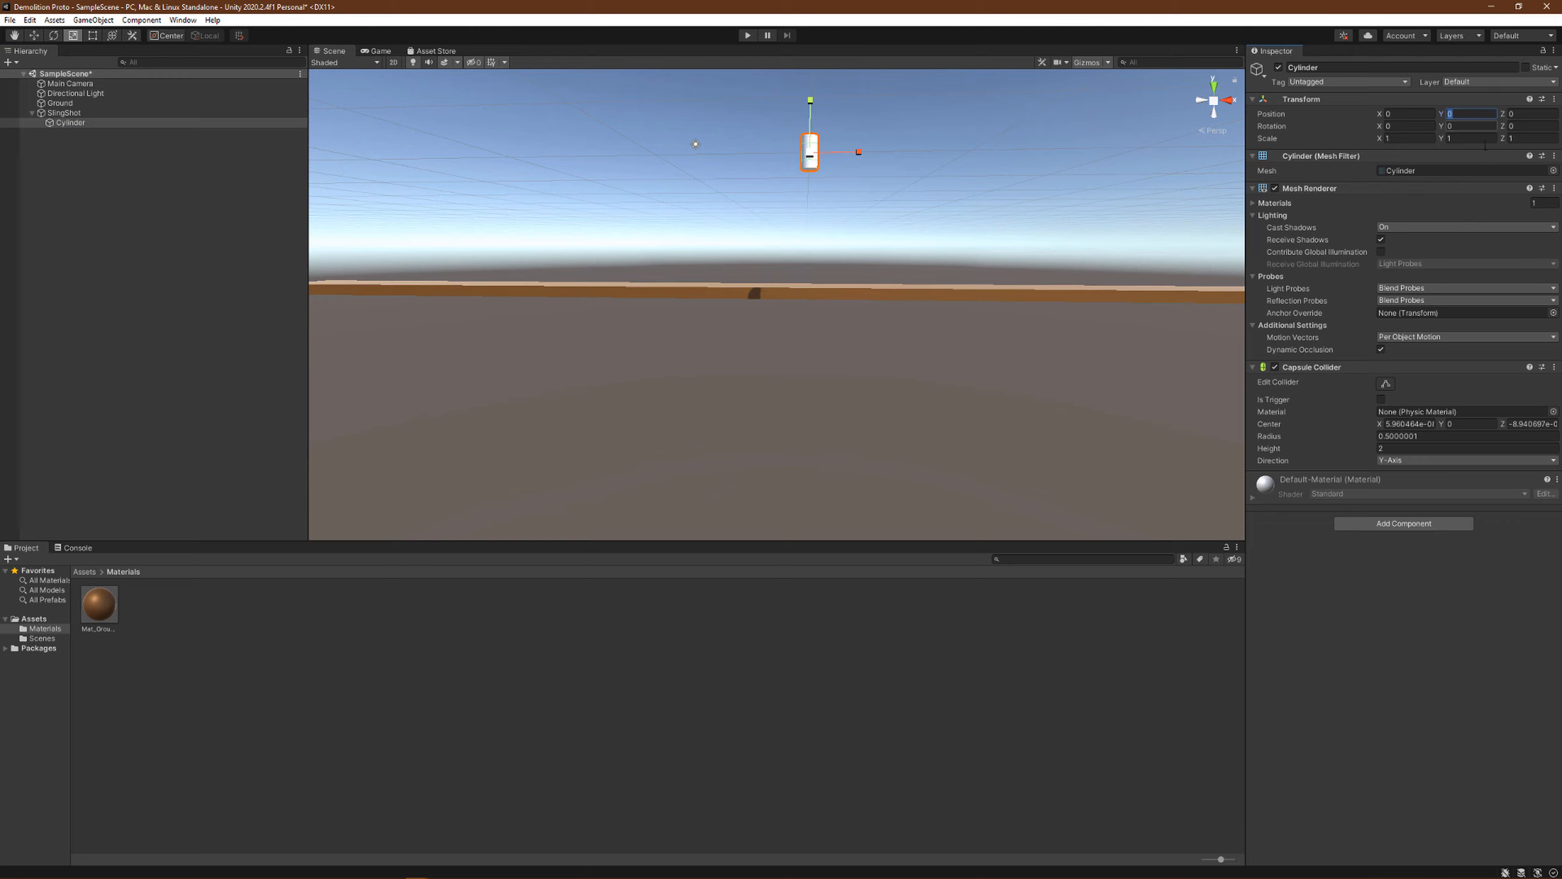
{"action": "type", "text": "1"}
{"action": "left_click", "coordinate": [1402, 138]}
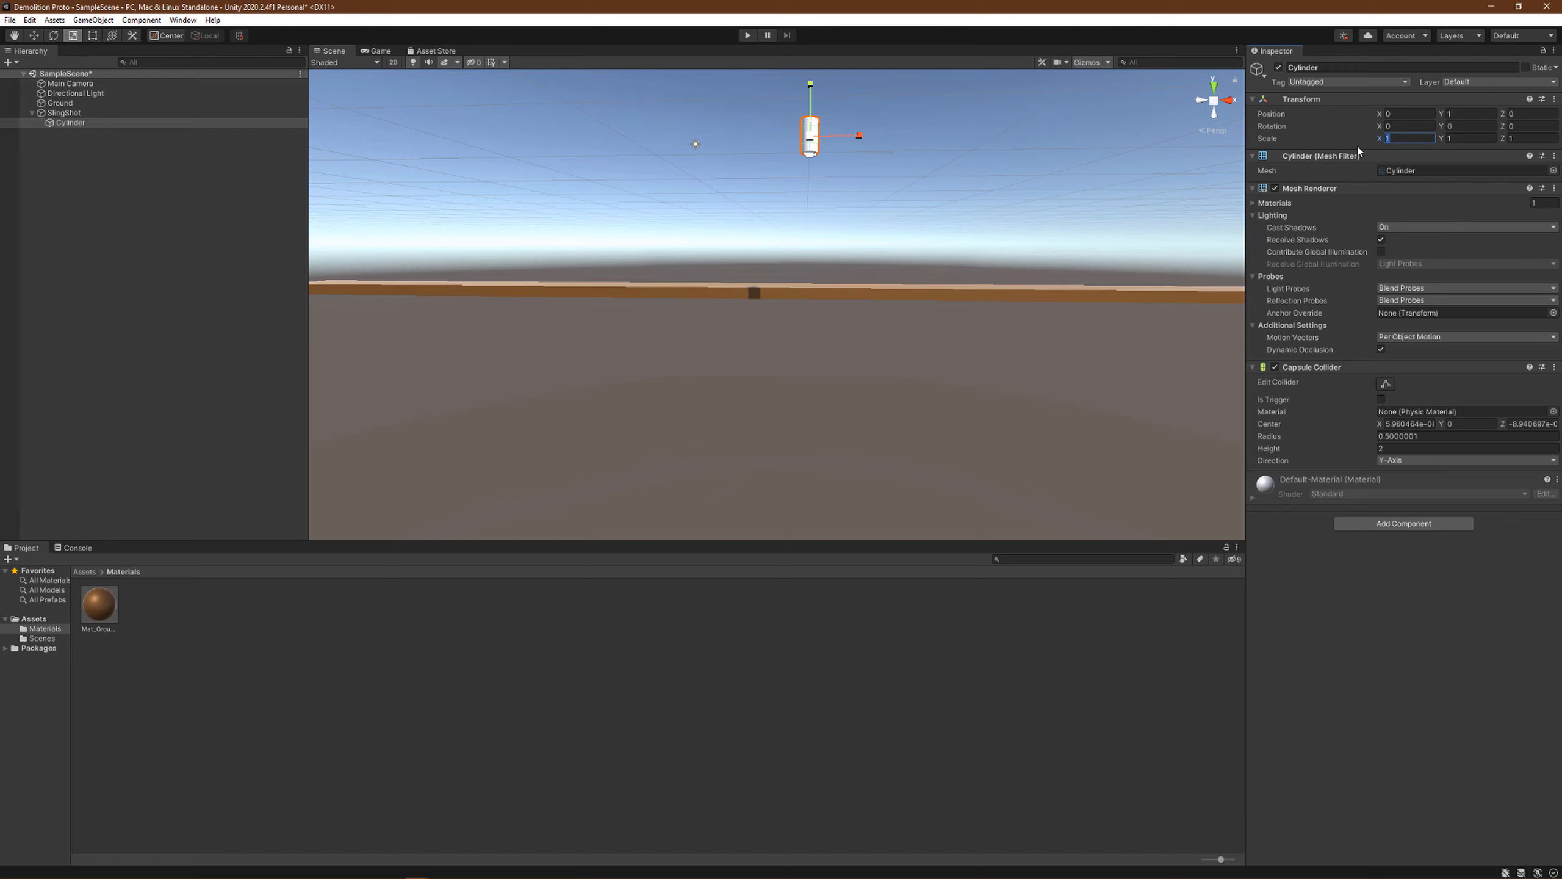
{"action": "type", "text": "0.5"}
{"action": "key", "text": "Tab"}
{"action": "key", "text": "Tab"}
{"action": "type", "text": ".5"}
{"action": "key", "text": "Return"}
{"action": "left_click_drag", "start_coordinate": [892, 255], "coordinate": [1034, 304], "text": "alt"}
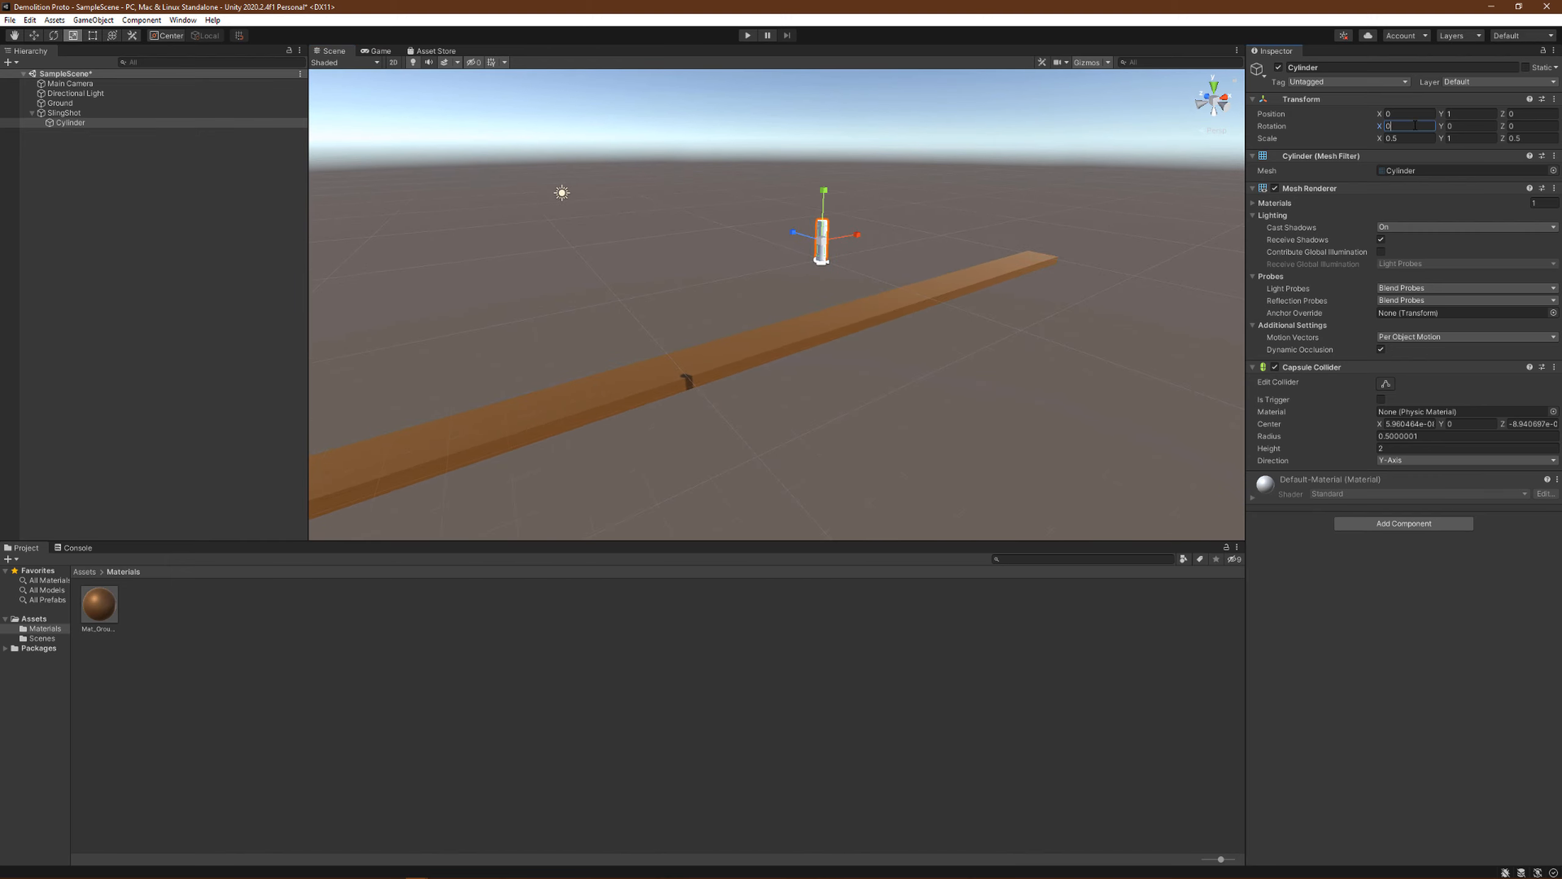
{"action": "type", "text": "45"}
{"action": "key", "text": "BackSpace"}
{"action": "type", "text": "0"}
{"action": "key", "text": "BackSpace"}
{"action": "key", "text": "BackSpace"}
{"action": "type", "text": "0"}
{"action": "left_click", "coordinate": [955, 348]}
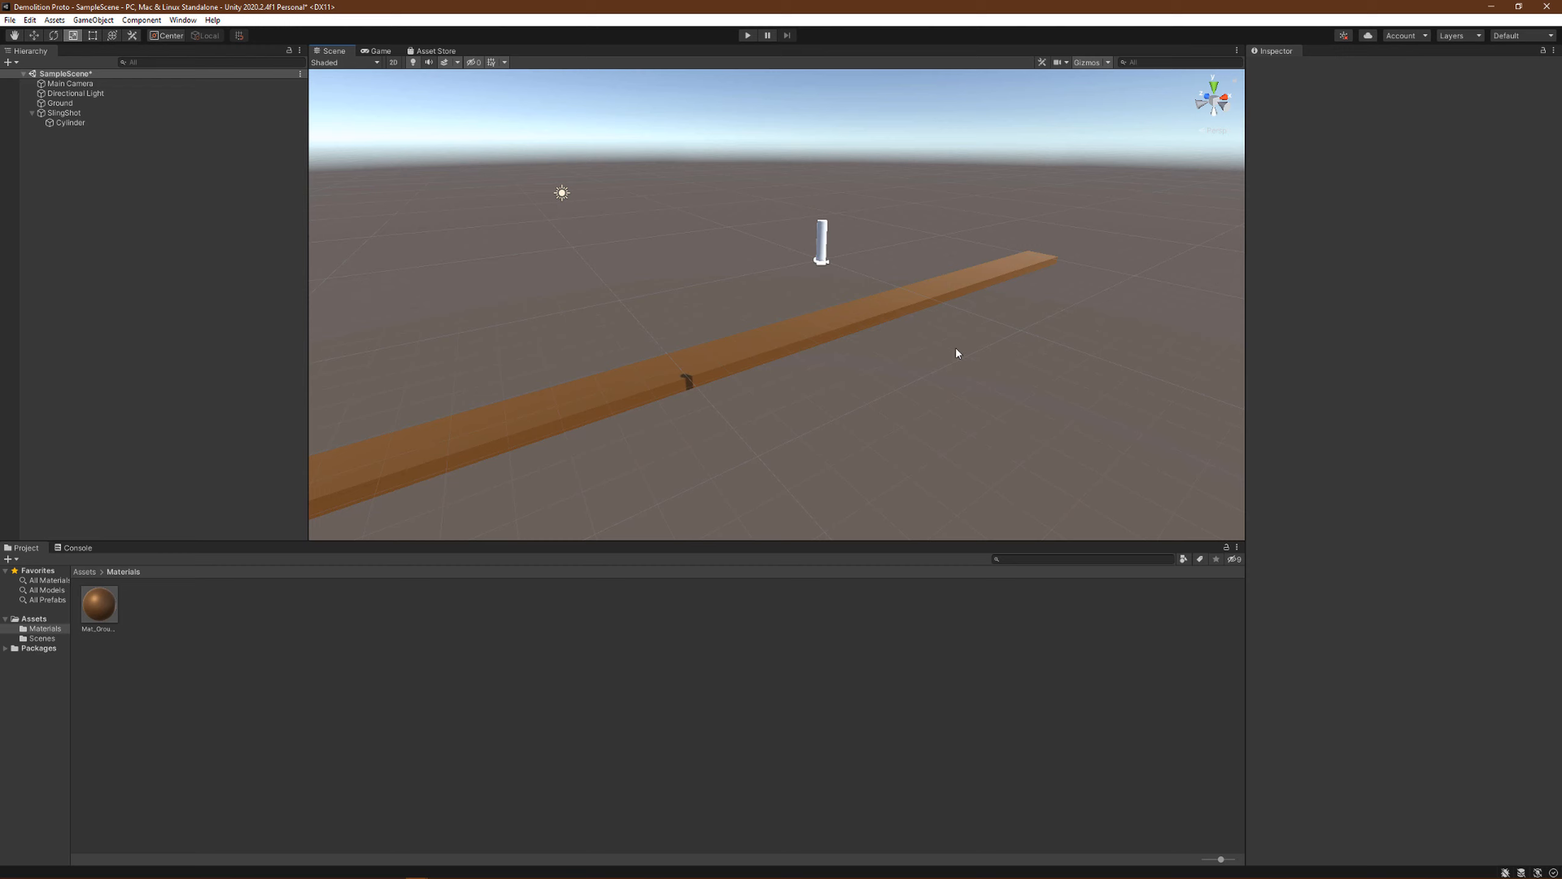
Step: Create a new material in the Materials folder and set its smoothness to 0
{"action": "left_click", "coordinate": [822, 243]}
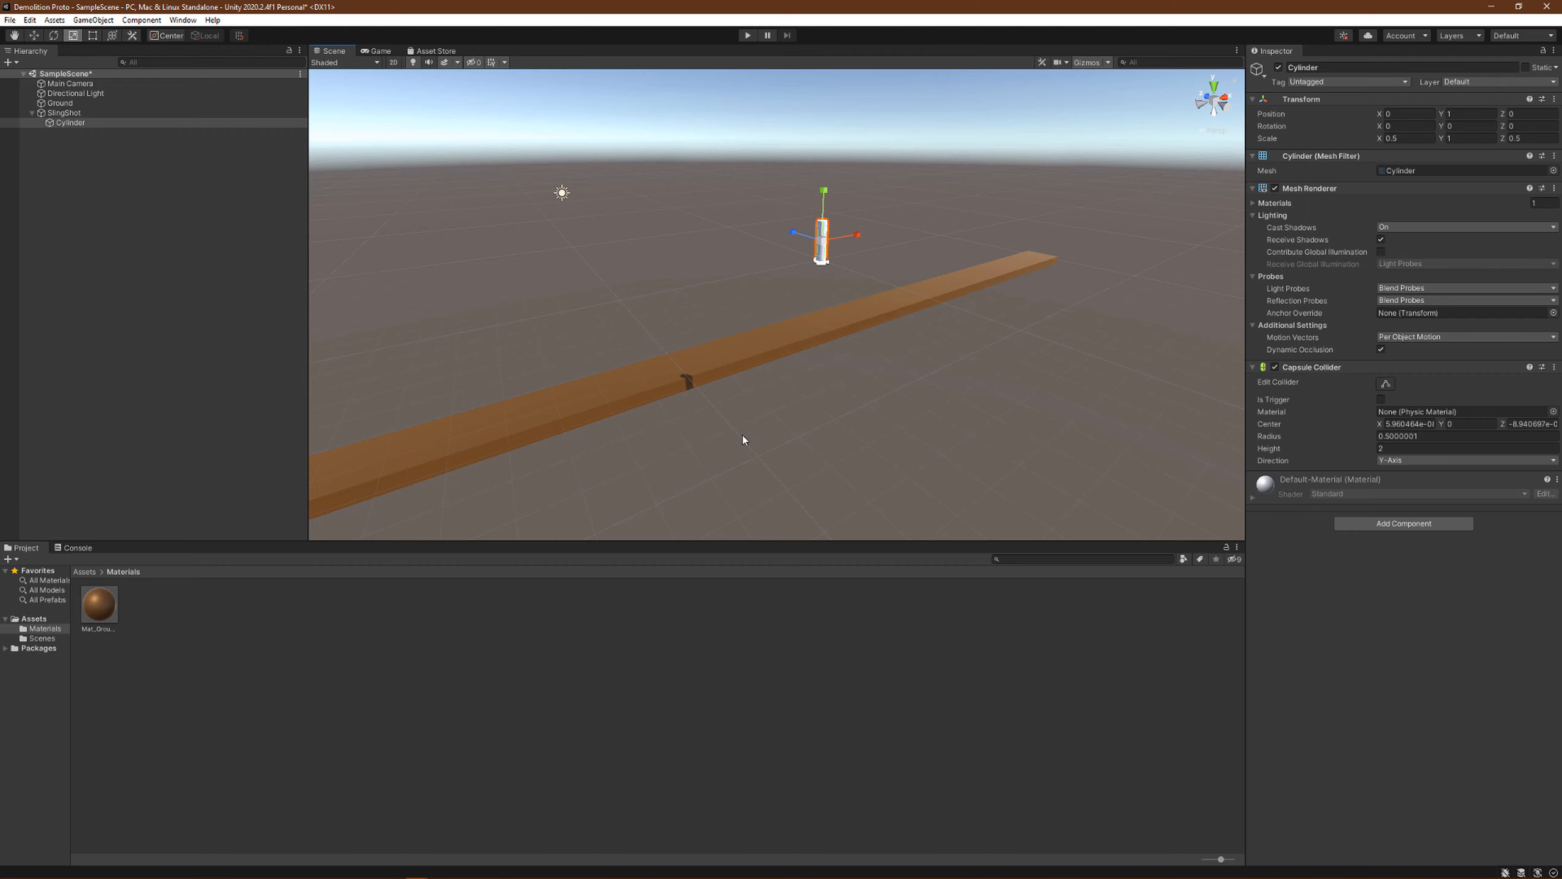
{"action": "right_click", "coordinate": [239, 641]}
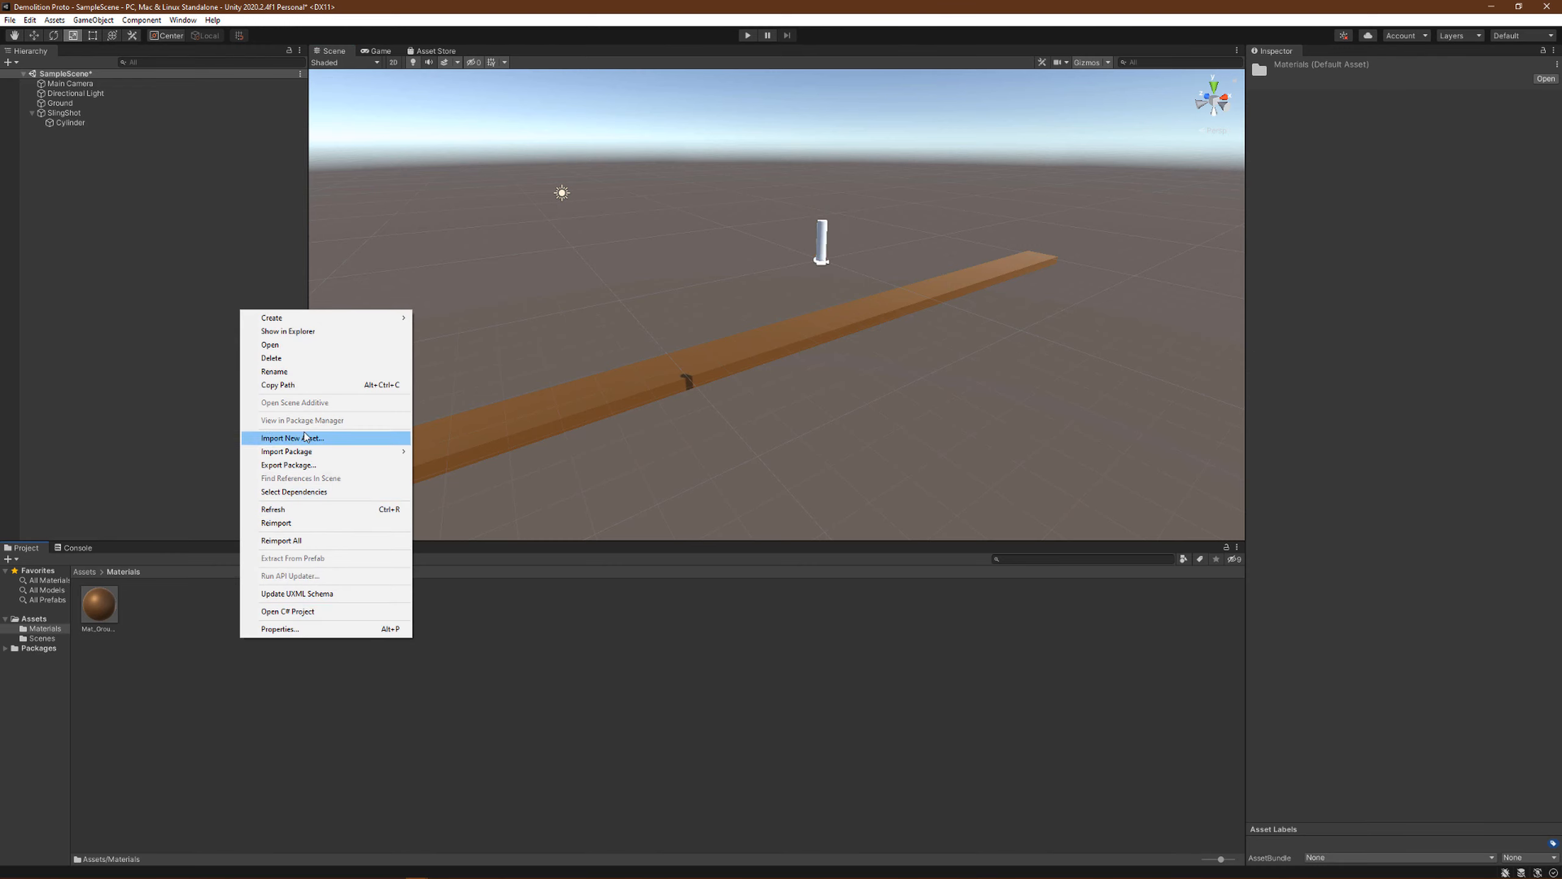
{"action": "mouse_move", "coordinate": [297, 318]}
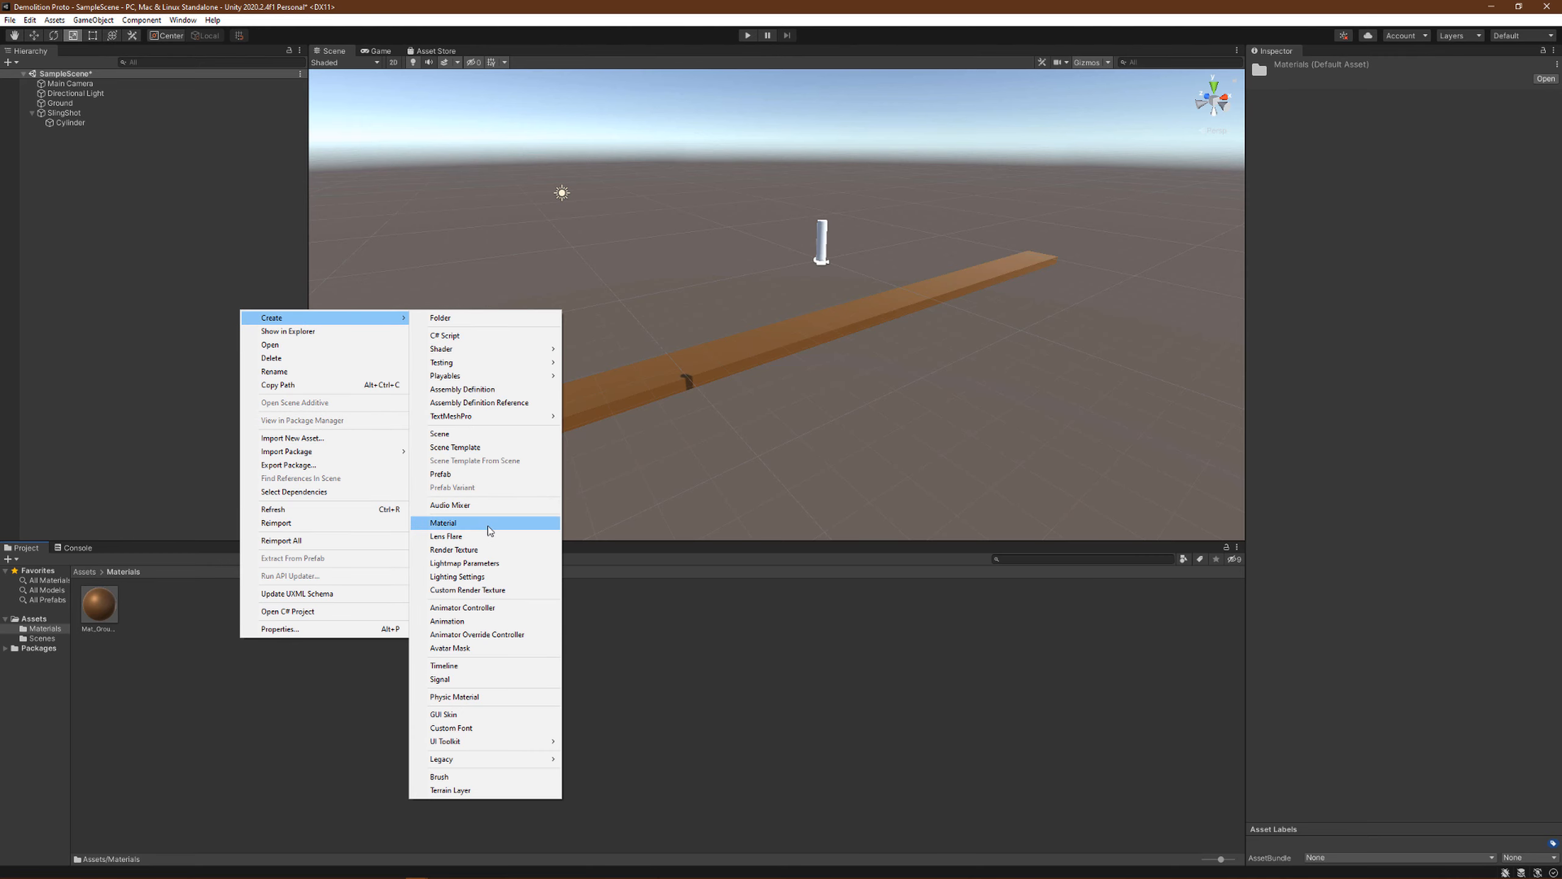
{"action": "left_click", "coordinate": [489, 530]}
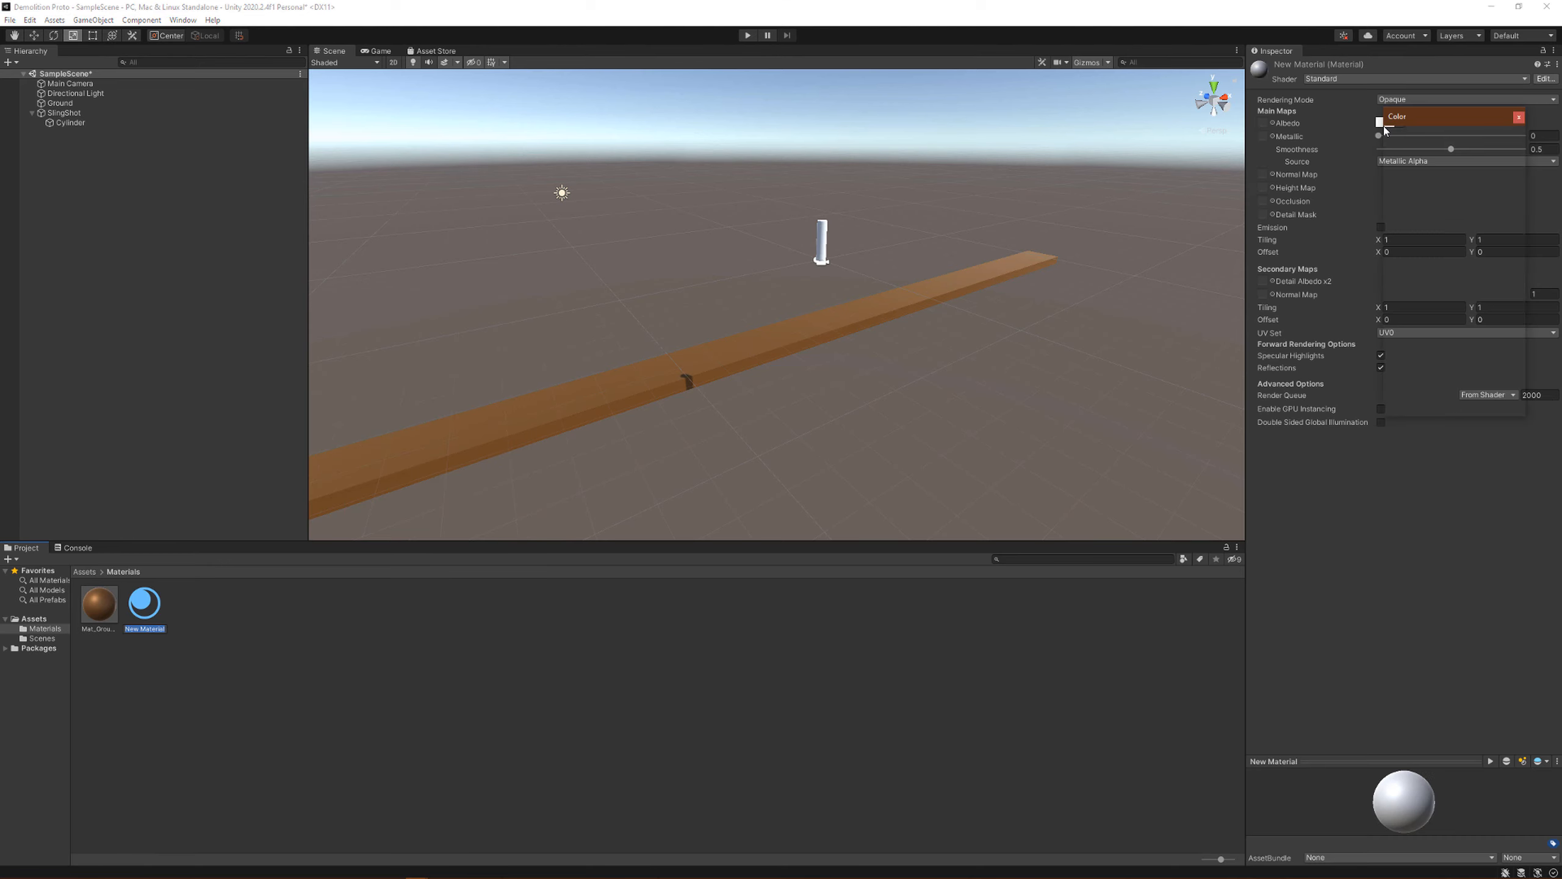
{"action": "left_click_drag", "start_coordinate": [1497, 180], "coordinate": [1453, 209]}
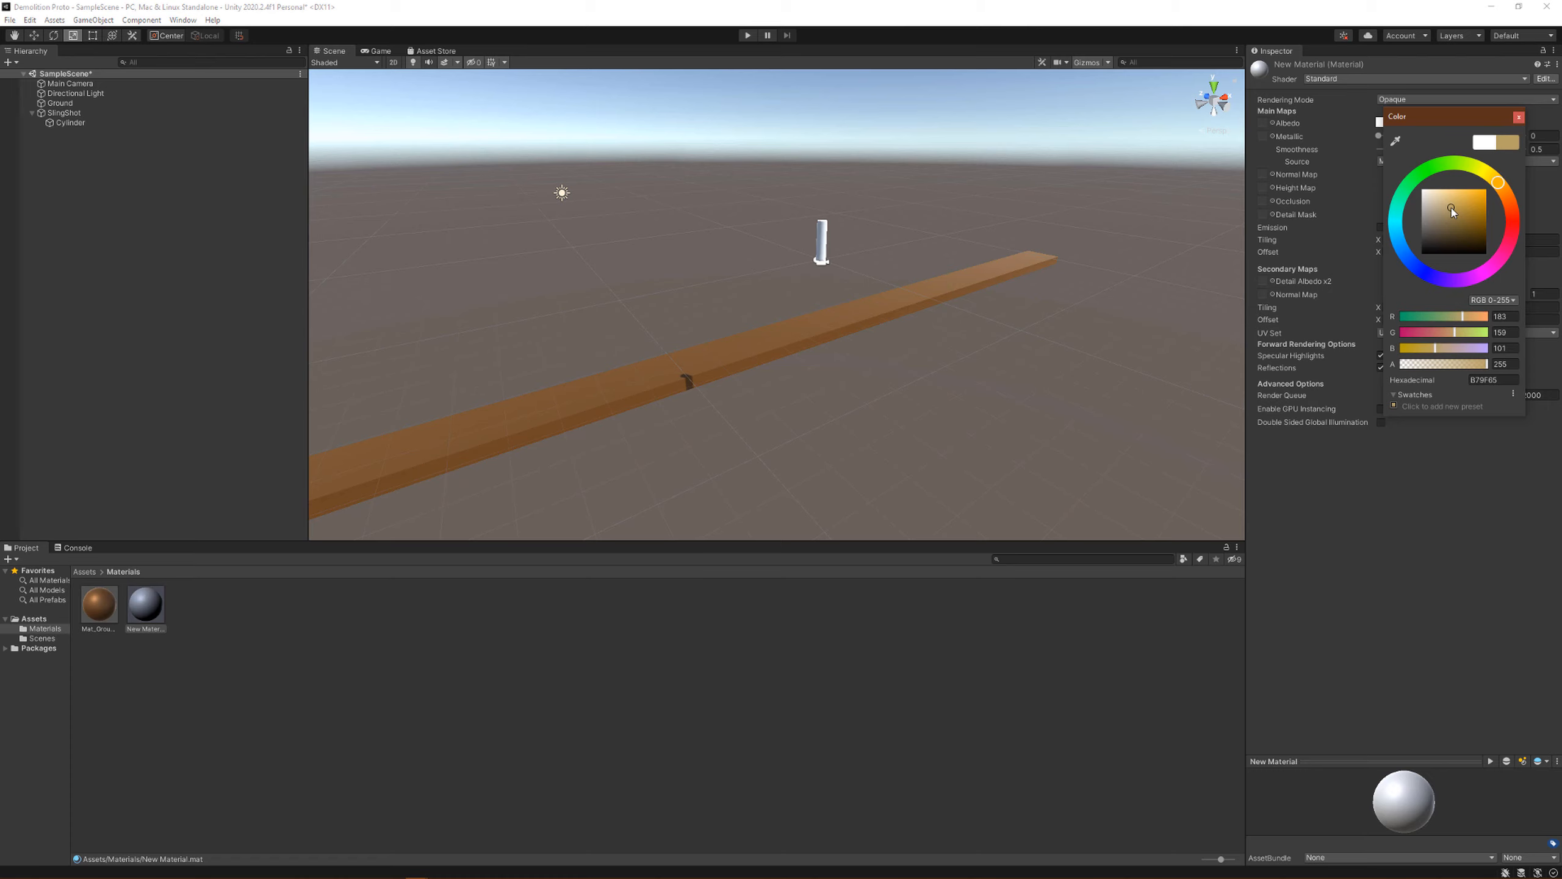
{"action": "left_click", "coordinate": [1497, 433]}
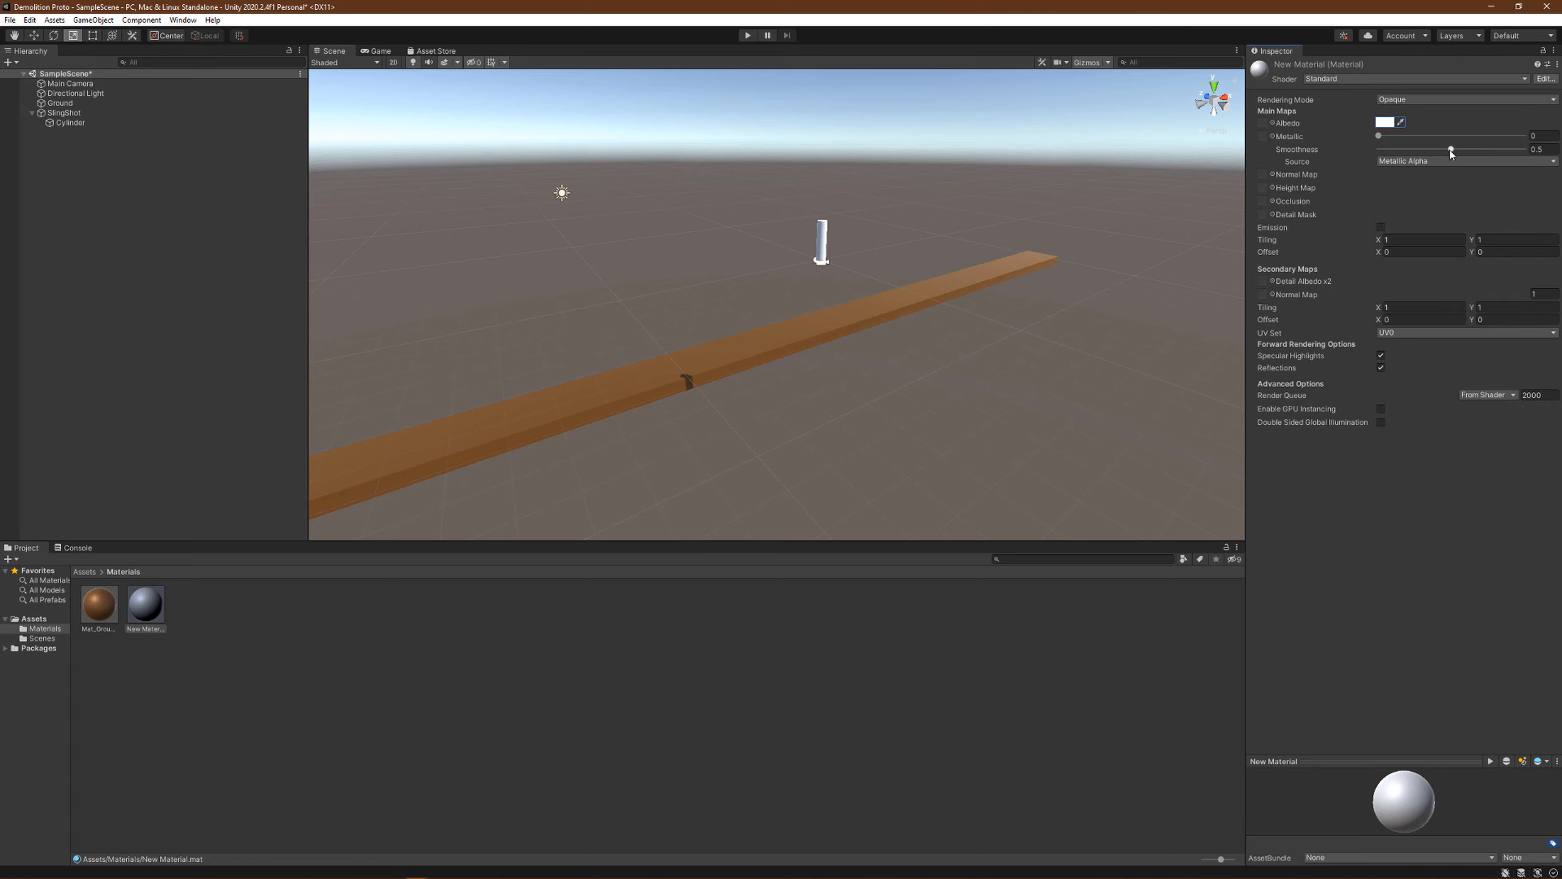
{"action": "left_click_drag", "start_coordinate": [1451, 149], "coordinate": [1350, 154]}
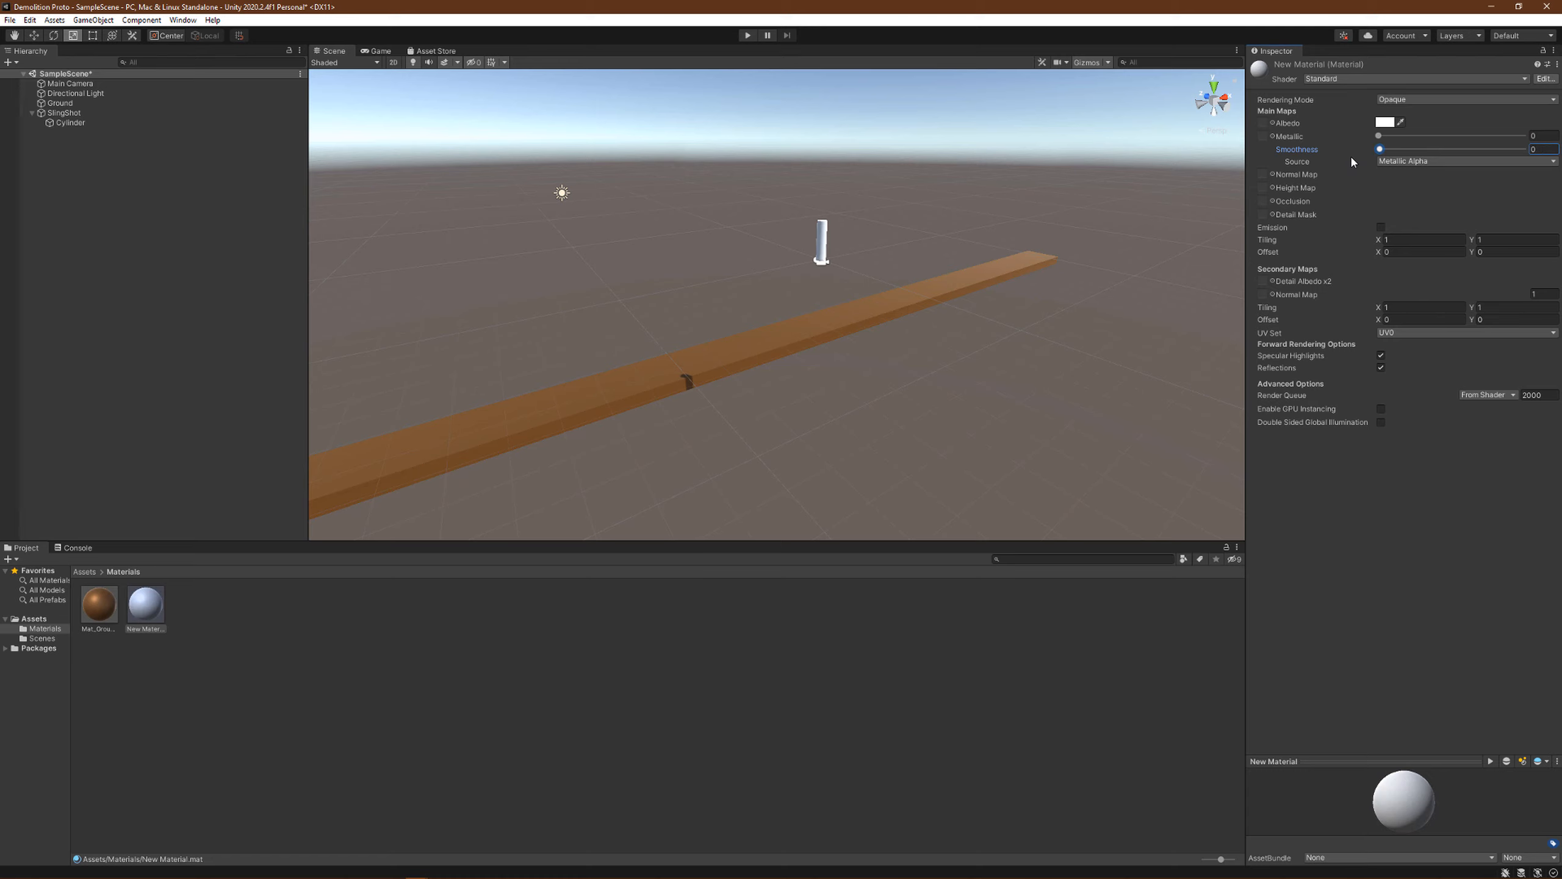
Step: Set the new material's albedo to a tan colour, about C1A45C, and apply the material to the slingshot's cylinder
{"action": "left_click", "coordinate": [1384, 122]}
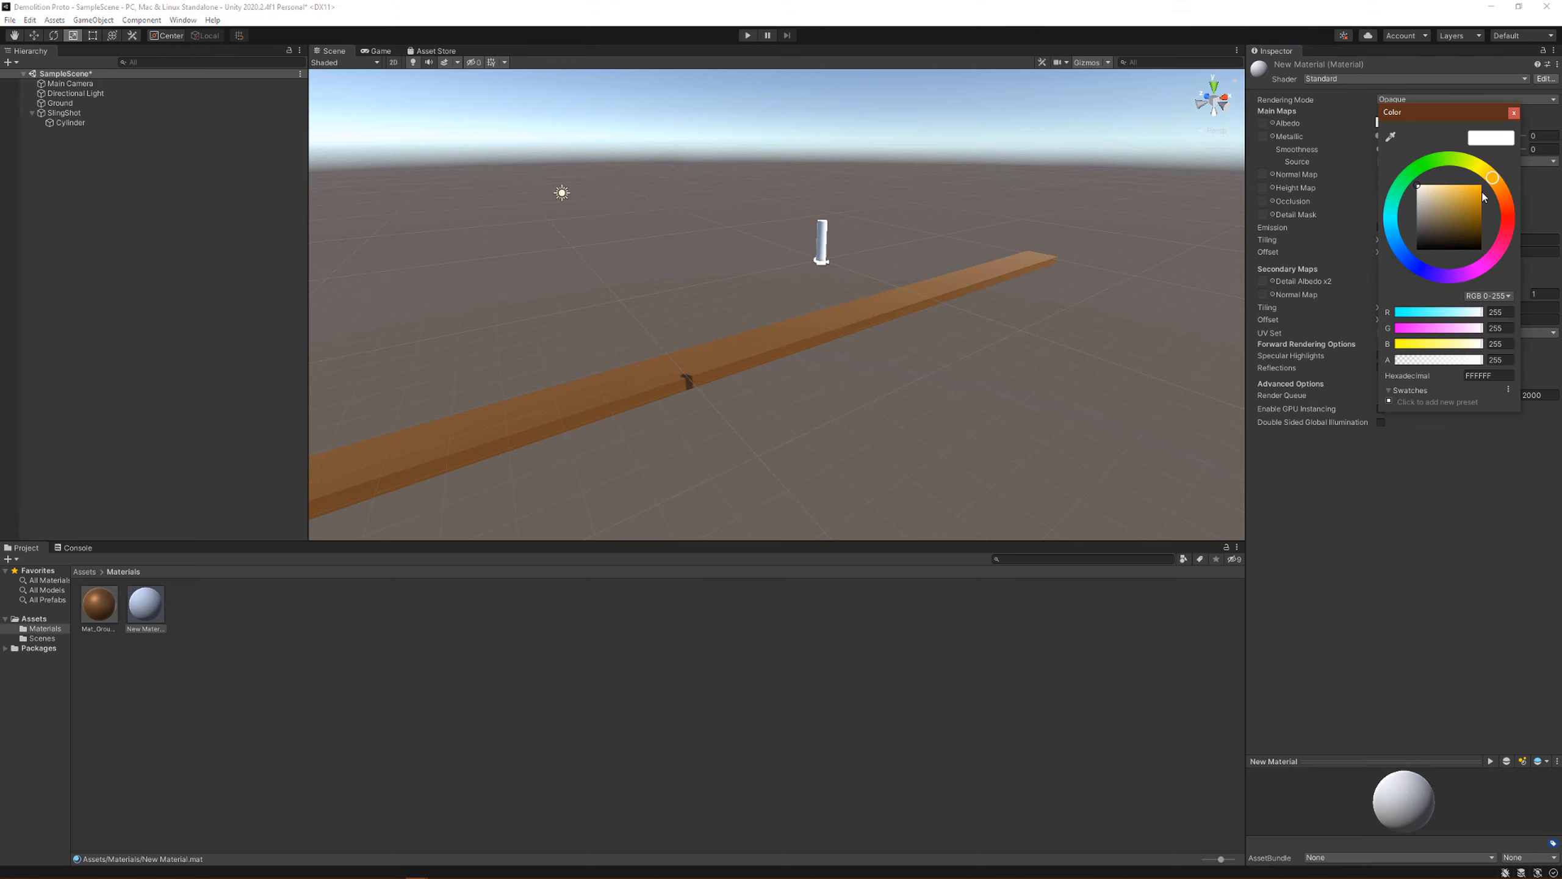
{"action": "mouse_move", "coordinate": [1471, 212]}
{"action": "left_mouse_down"}
{"action": "mouse_move", "coordinate": [1472, 227]}
{"action": "mouse_move", "coordinate": [1452, 200]}
{"action": "left_mouse_up"}
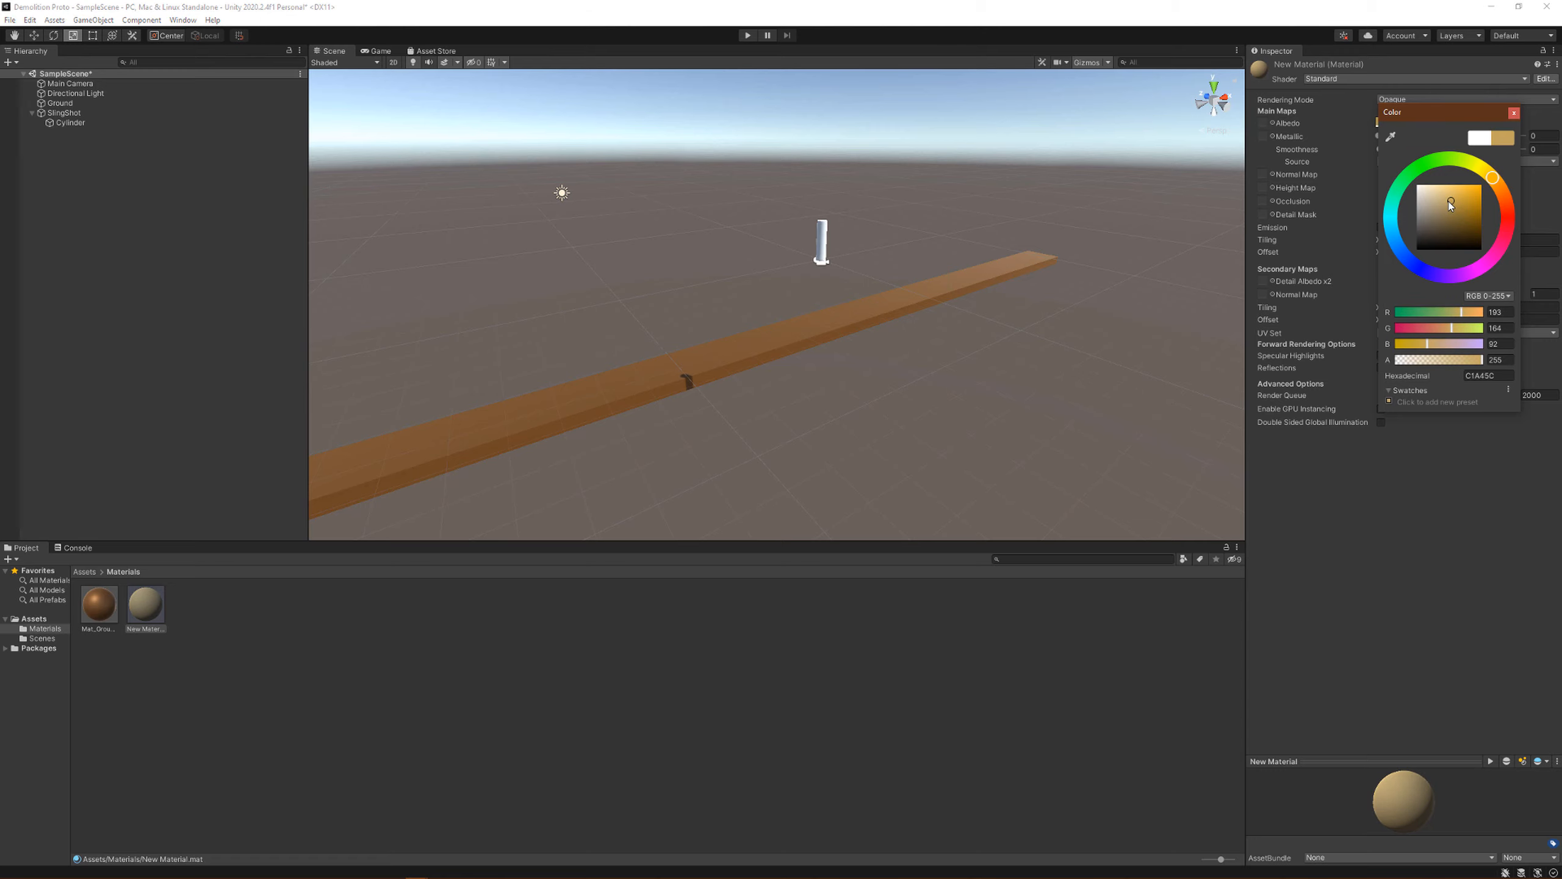
{"action": "key", "text": "Return"}
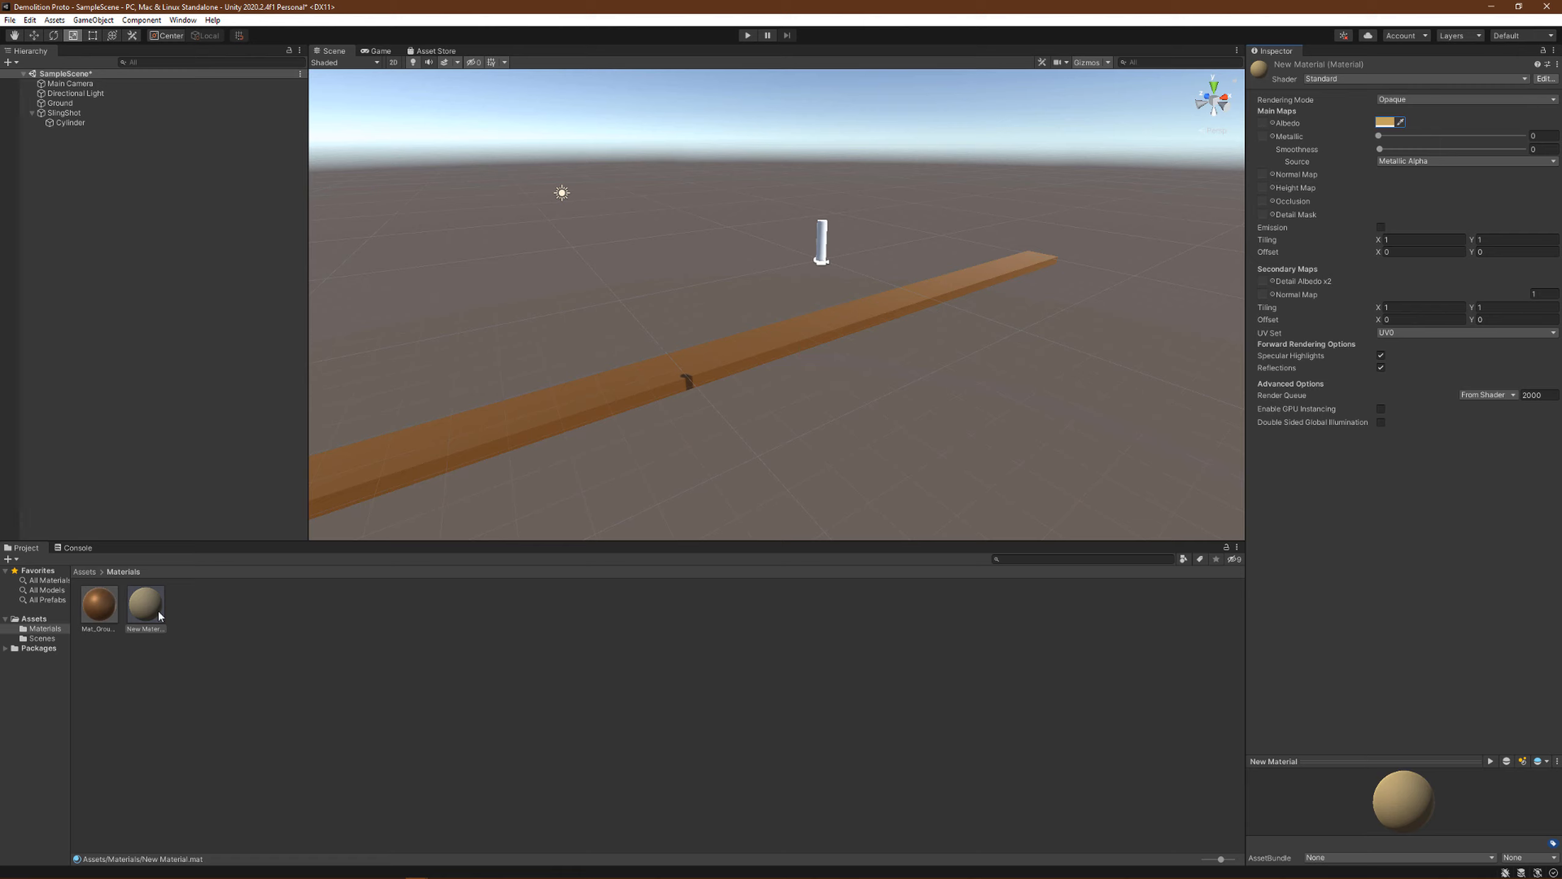
{"action": "left_click_drag", "start_coordinate": [158, 608], "coordinate": [823, 248]}
Step: Remove the Capsule Collider component from the cylinder under SlingShot
{"action": "left_click", "coordinate": [69, 123]}
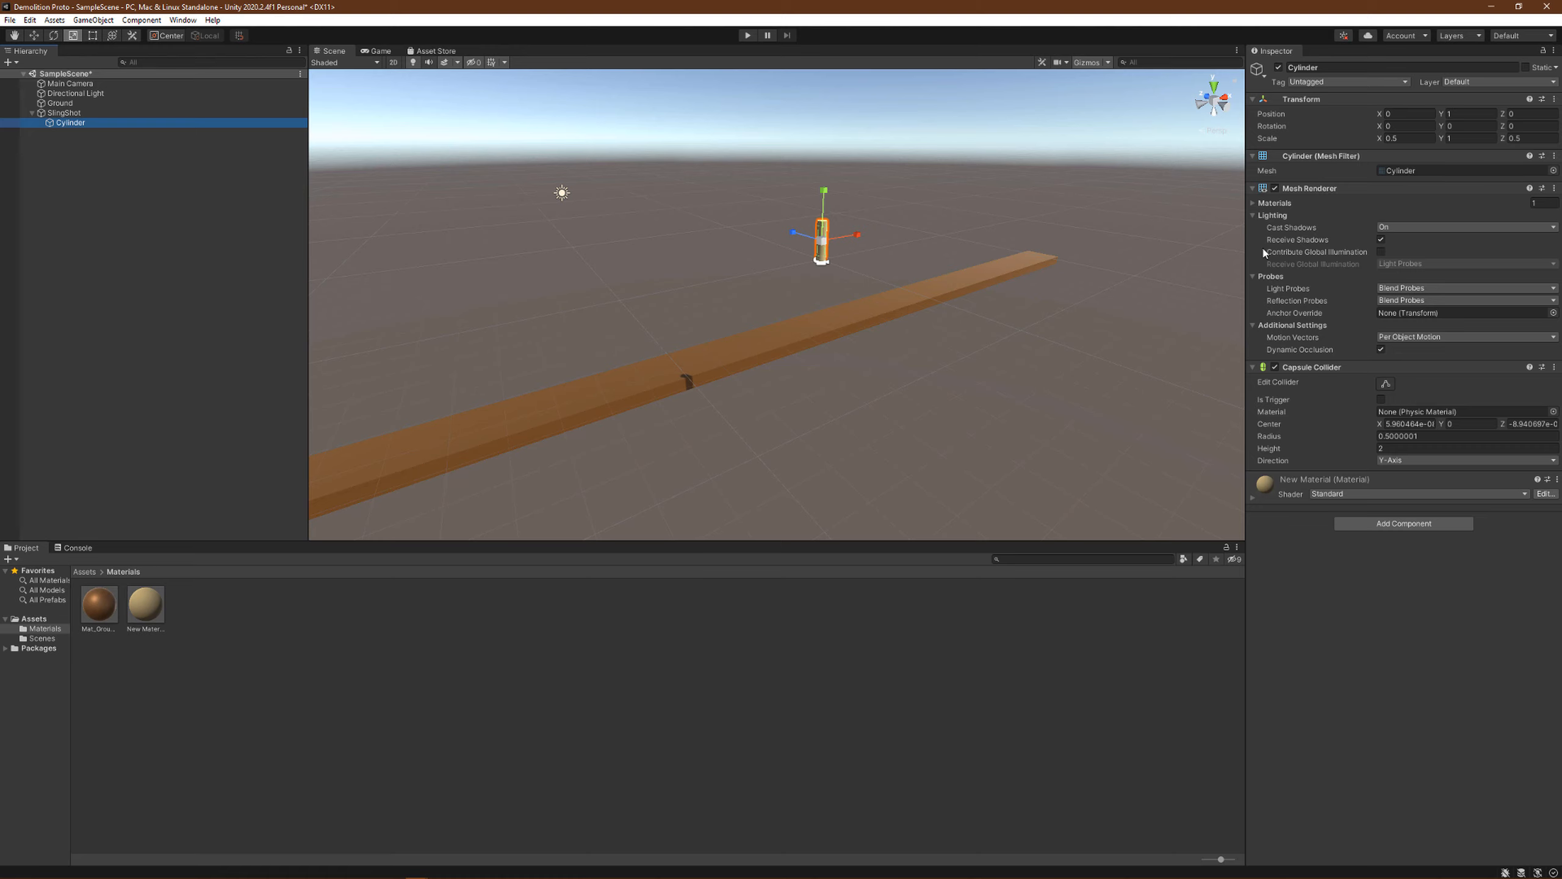
{"action": "left_click", "coordinate": [1555, 368]}
{"action": "left_click", "coordinate": [1504, 401]}
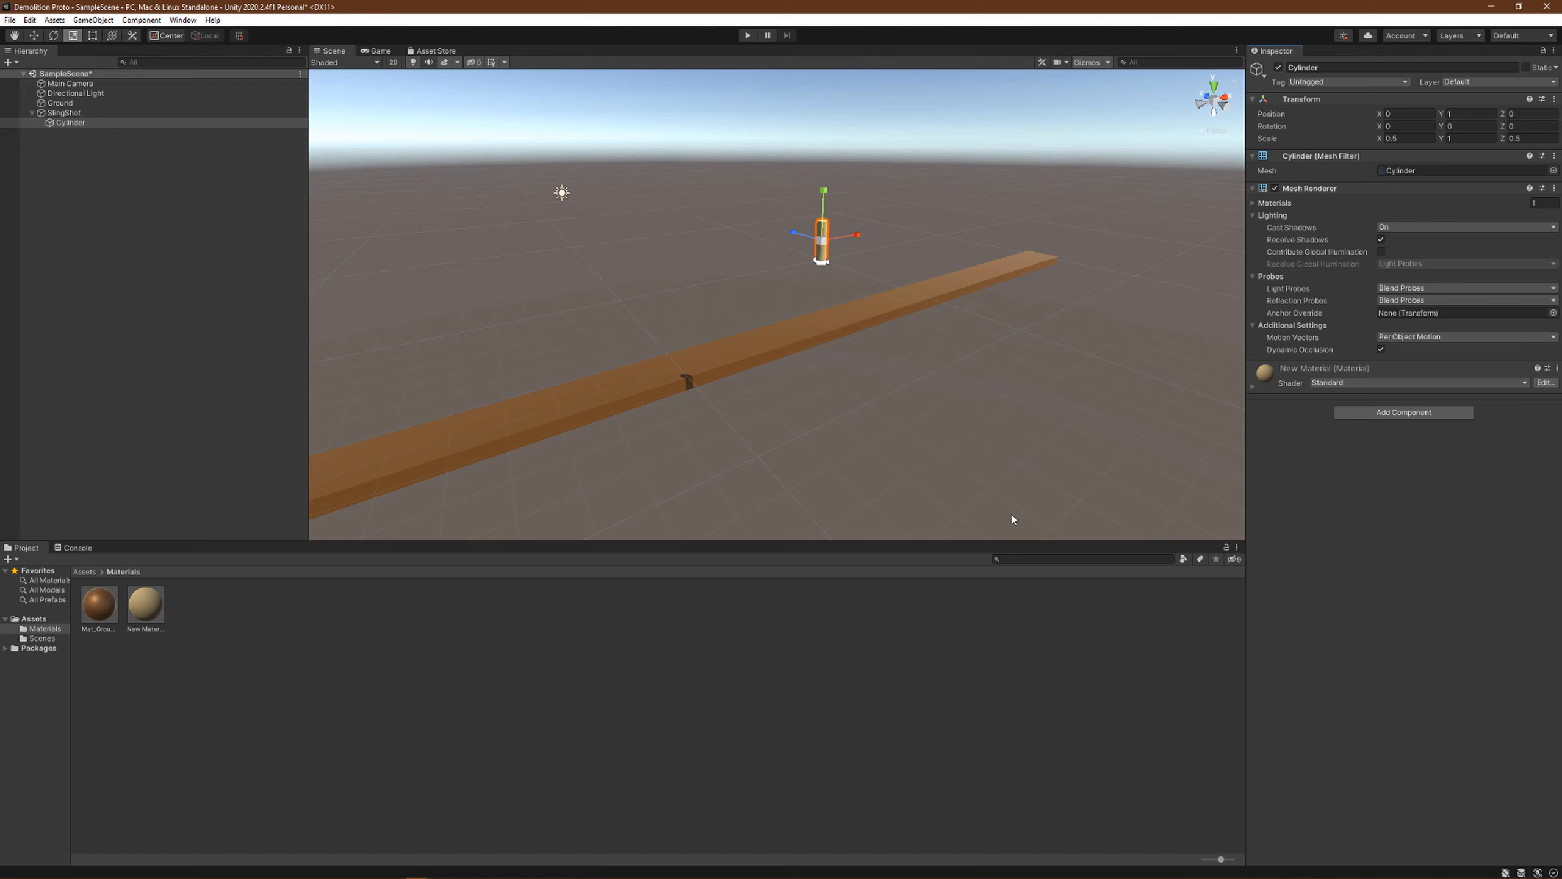
Step: Rename the cylinder under SlingShot as Base
{"action": "left_click", "coordinate": [66, 122]}
{"action": "left_click", "coordinate": [72, 124]}
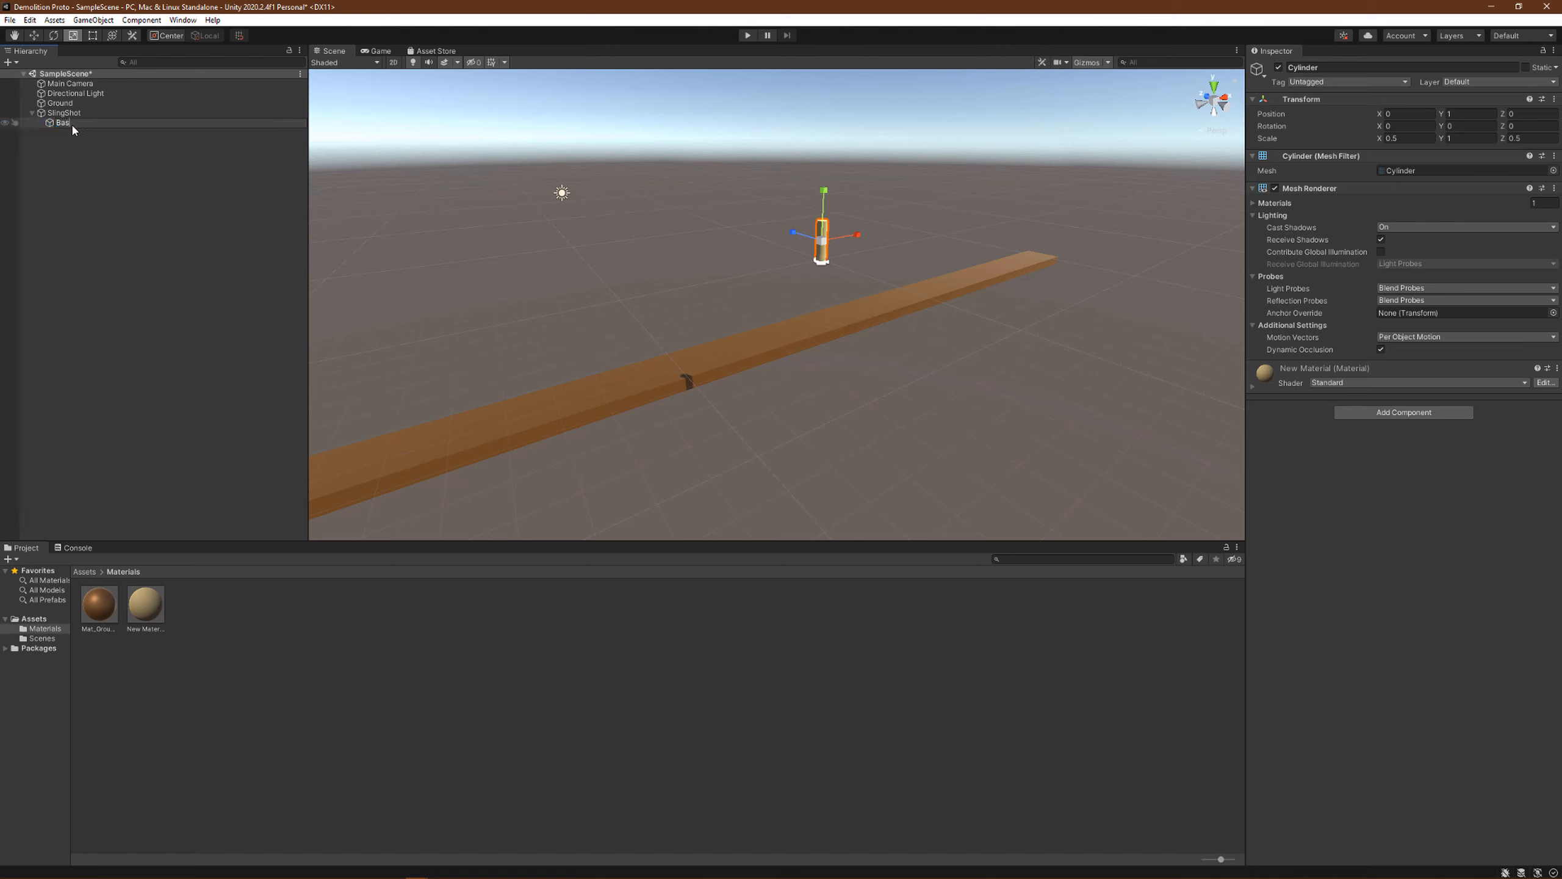
{"action": "type", "text": "Base"}
{"action": "left_click", "coordinate": [68, 155]}
Step: Duplicate the Base cylinder and rename the copy LeftArm
{"action": "left_click", "coordinate": [62, 124]}
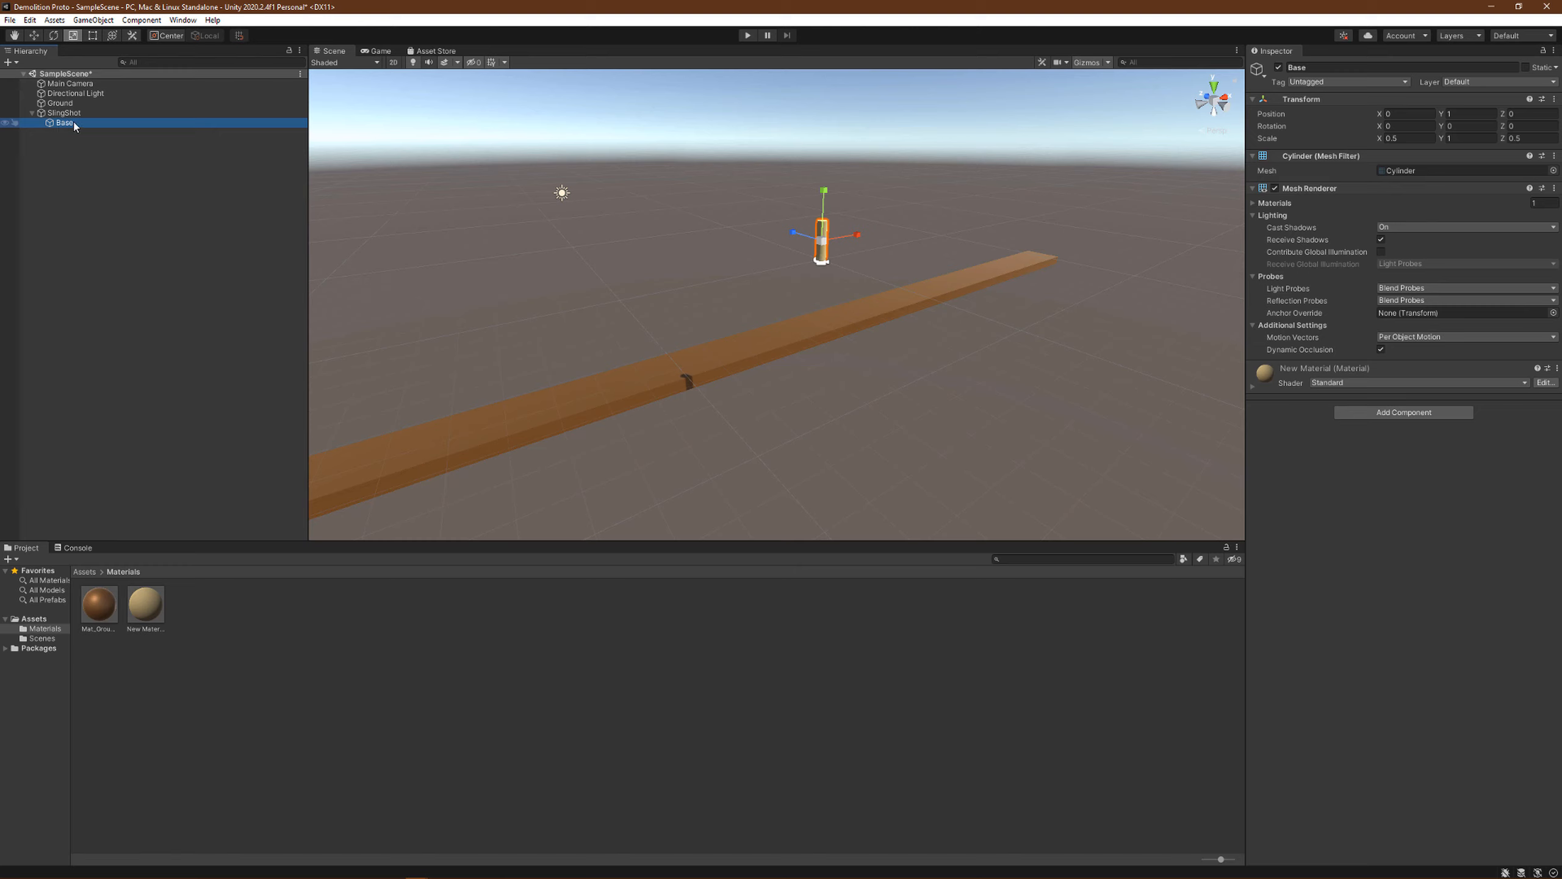
{"action": "right_click", "coordinate": [73, 122]}
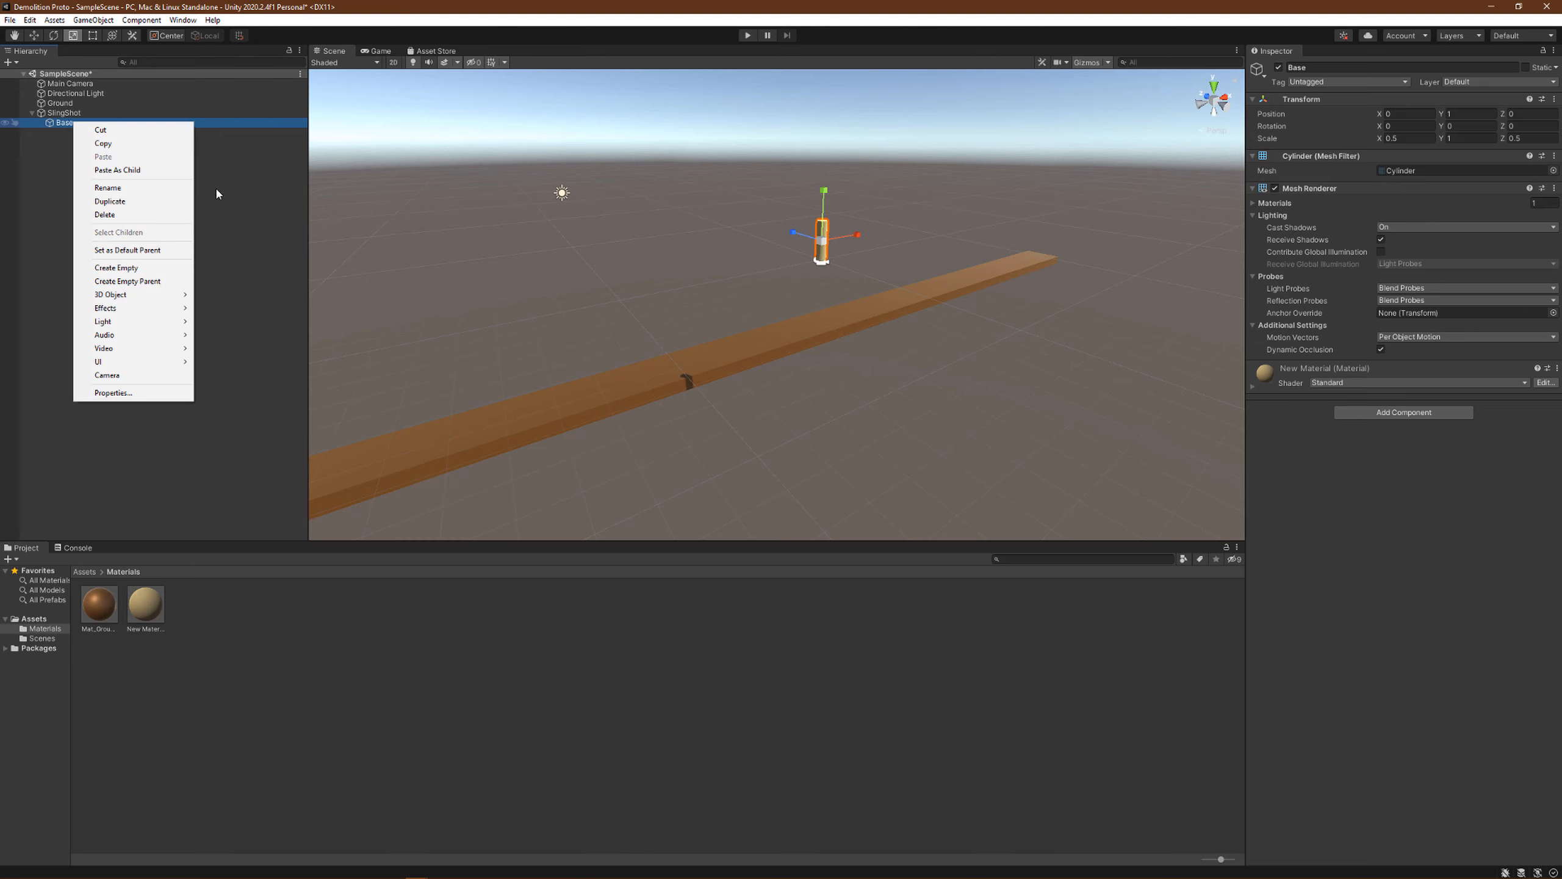
{"action": "left_click", "coordinate": [231, 125]}
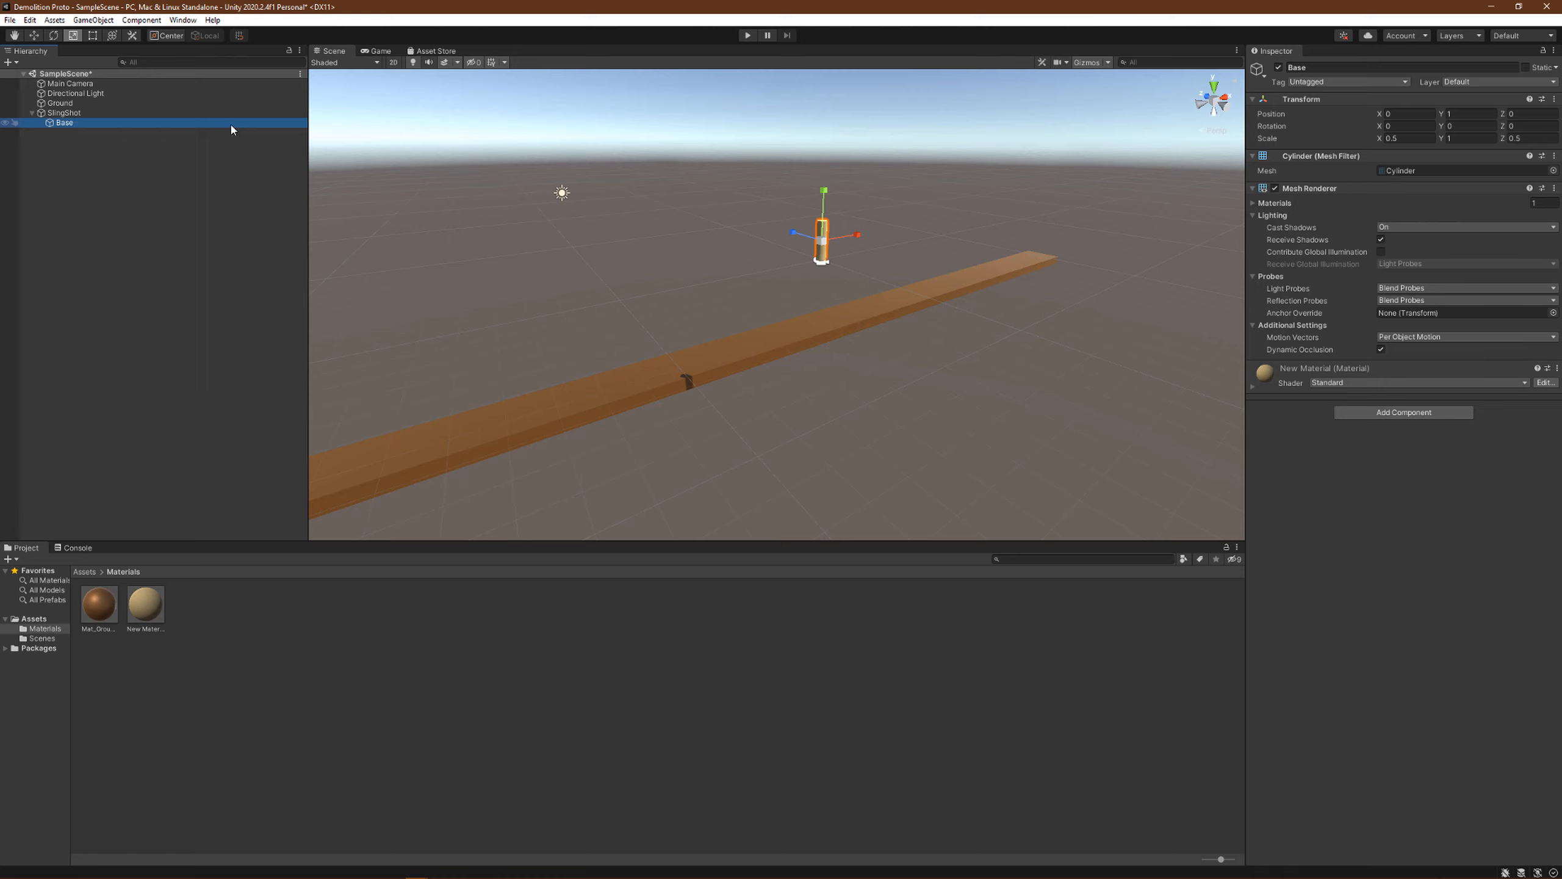
{"action": "key", "text": "Return"}
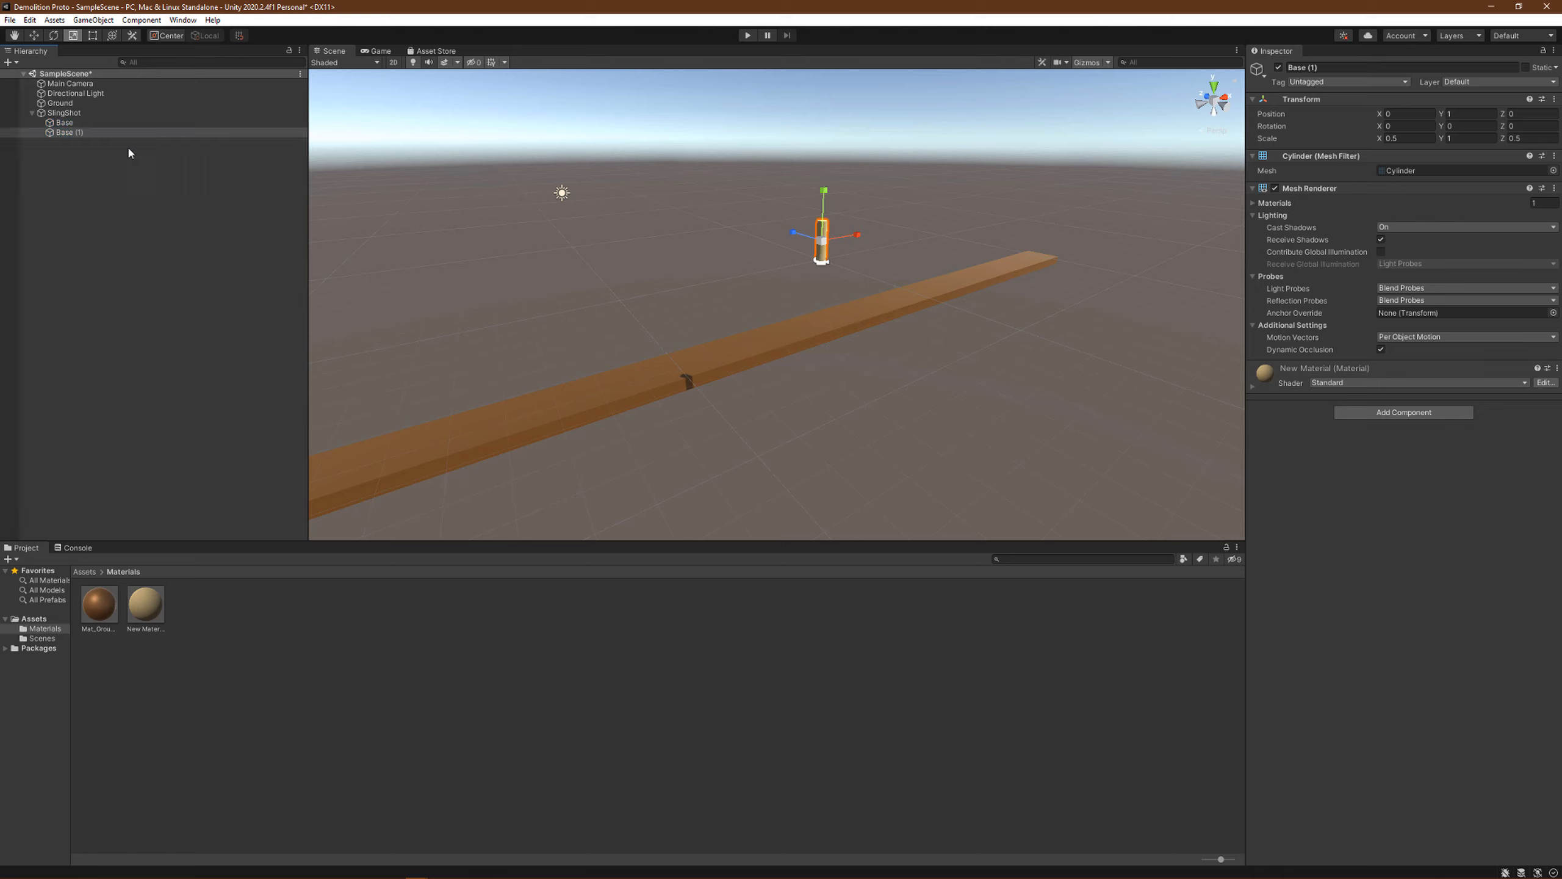
{"action": "key", "text": "ctrl+d"}
{"action": "left_click", "coordinate": [75, 133]}
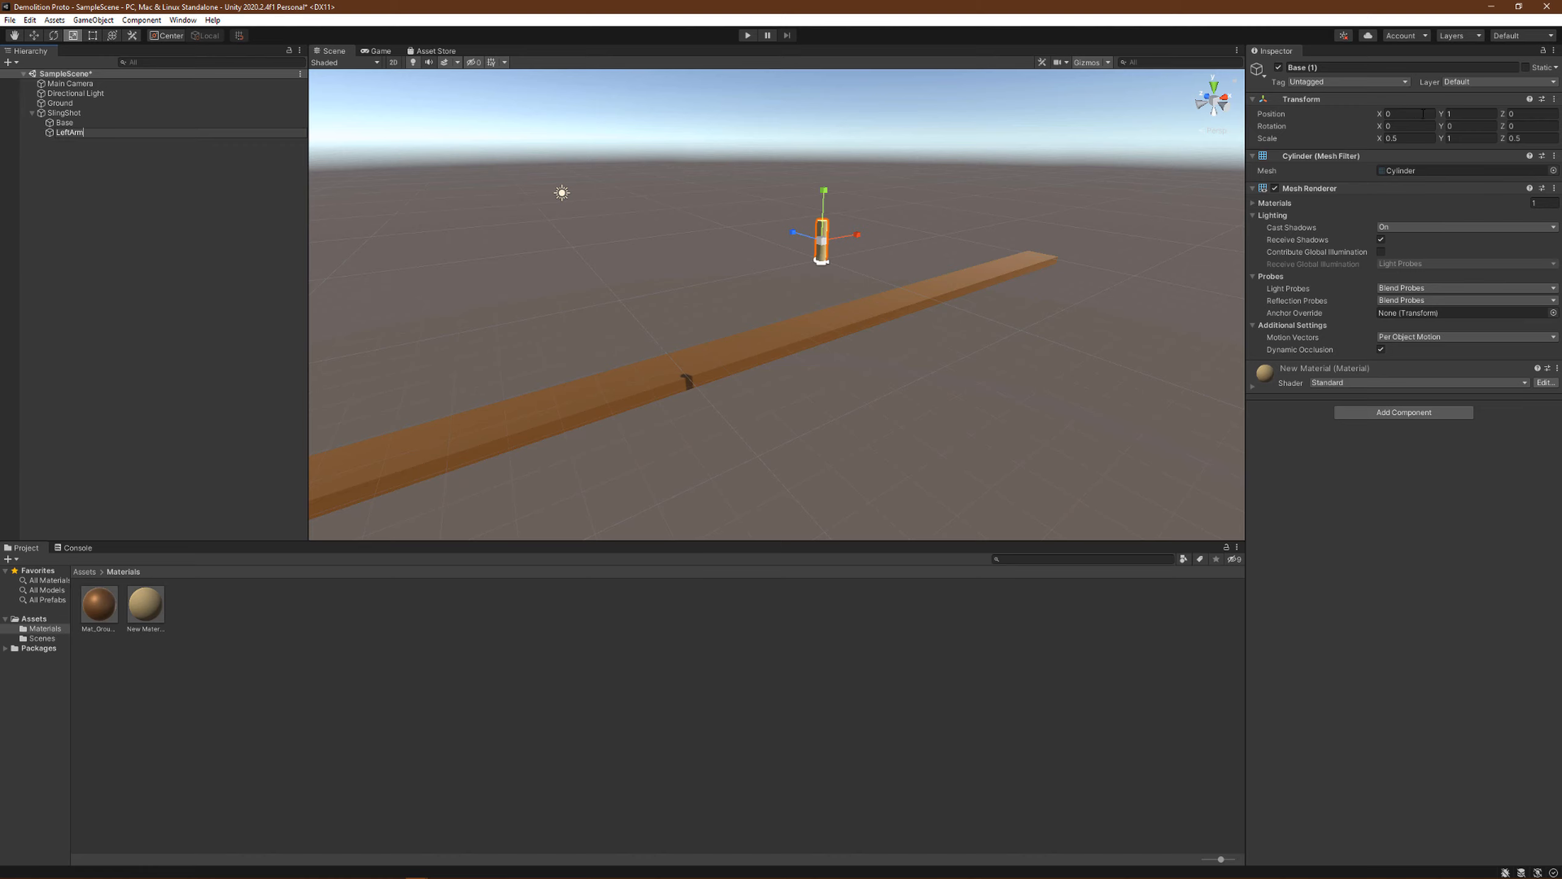
Step: Set LeftArm's Y position to 3, its X rotation to 45 and its Z position to 1
{"action": "left_click", "coordinate": [1451, 114]}
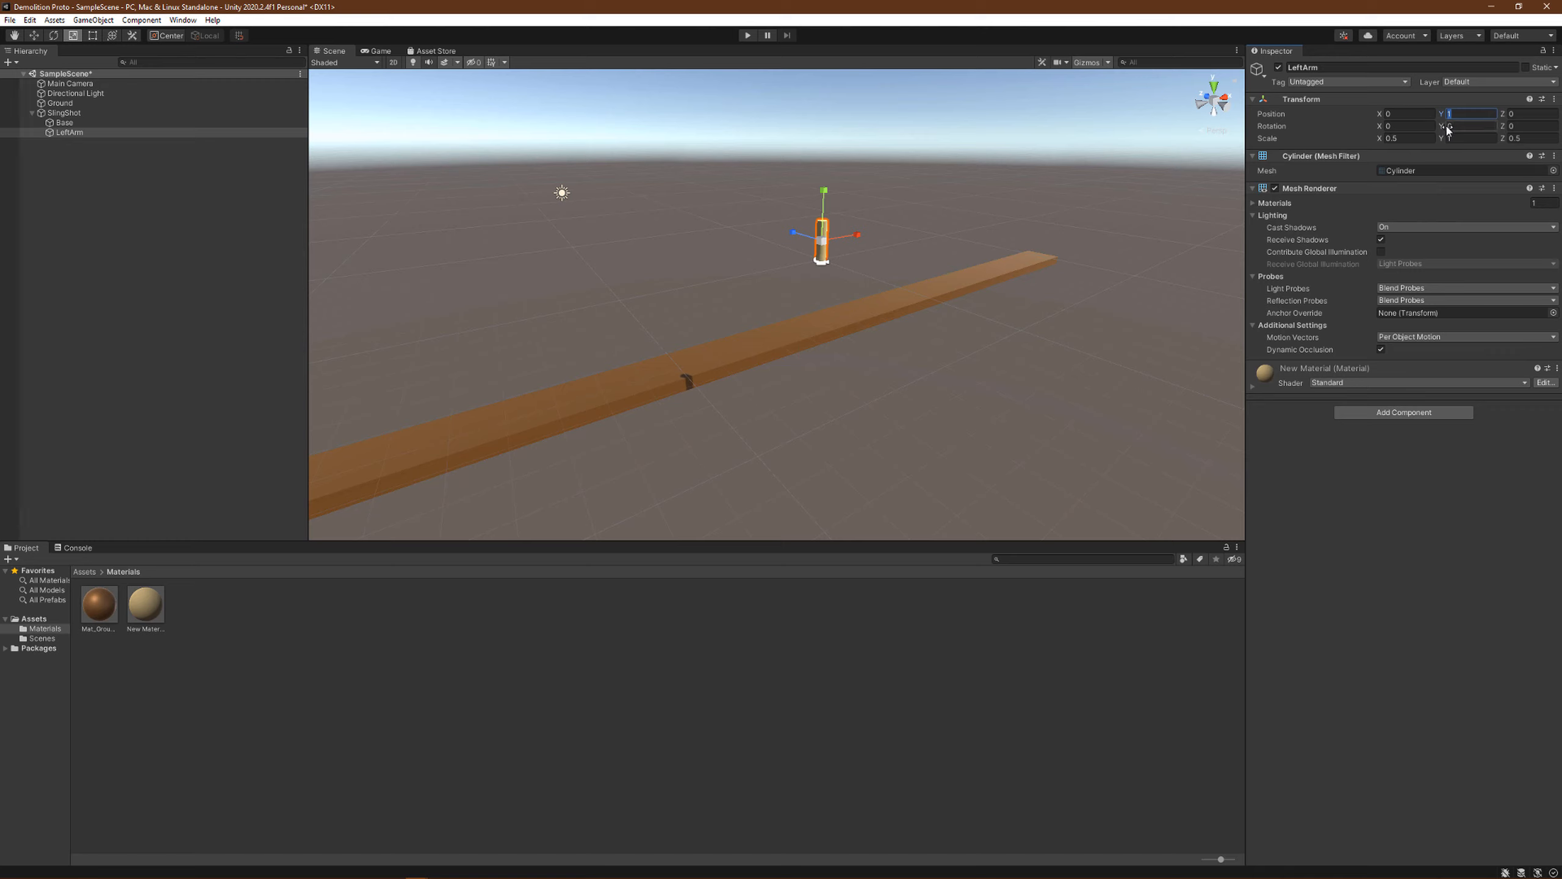
{"action": "type", "text": "3"}
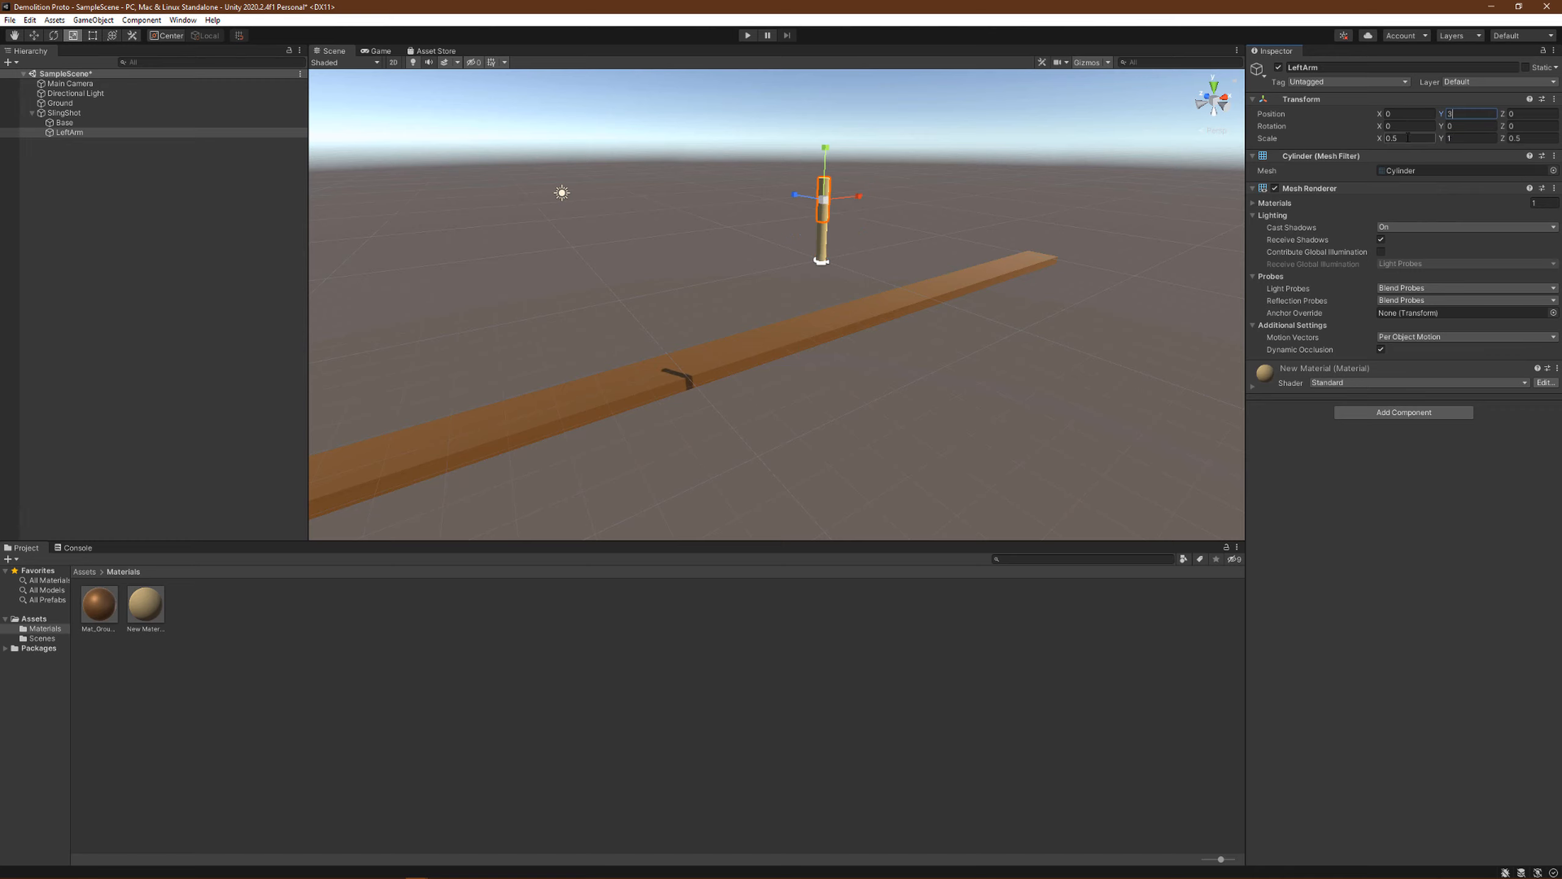
{"action": "left_click", "coordinate": [1391, 126]}
{"action": "type", "text": "45"}
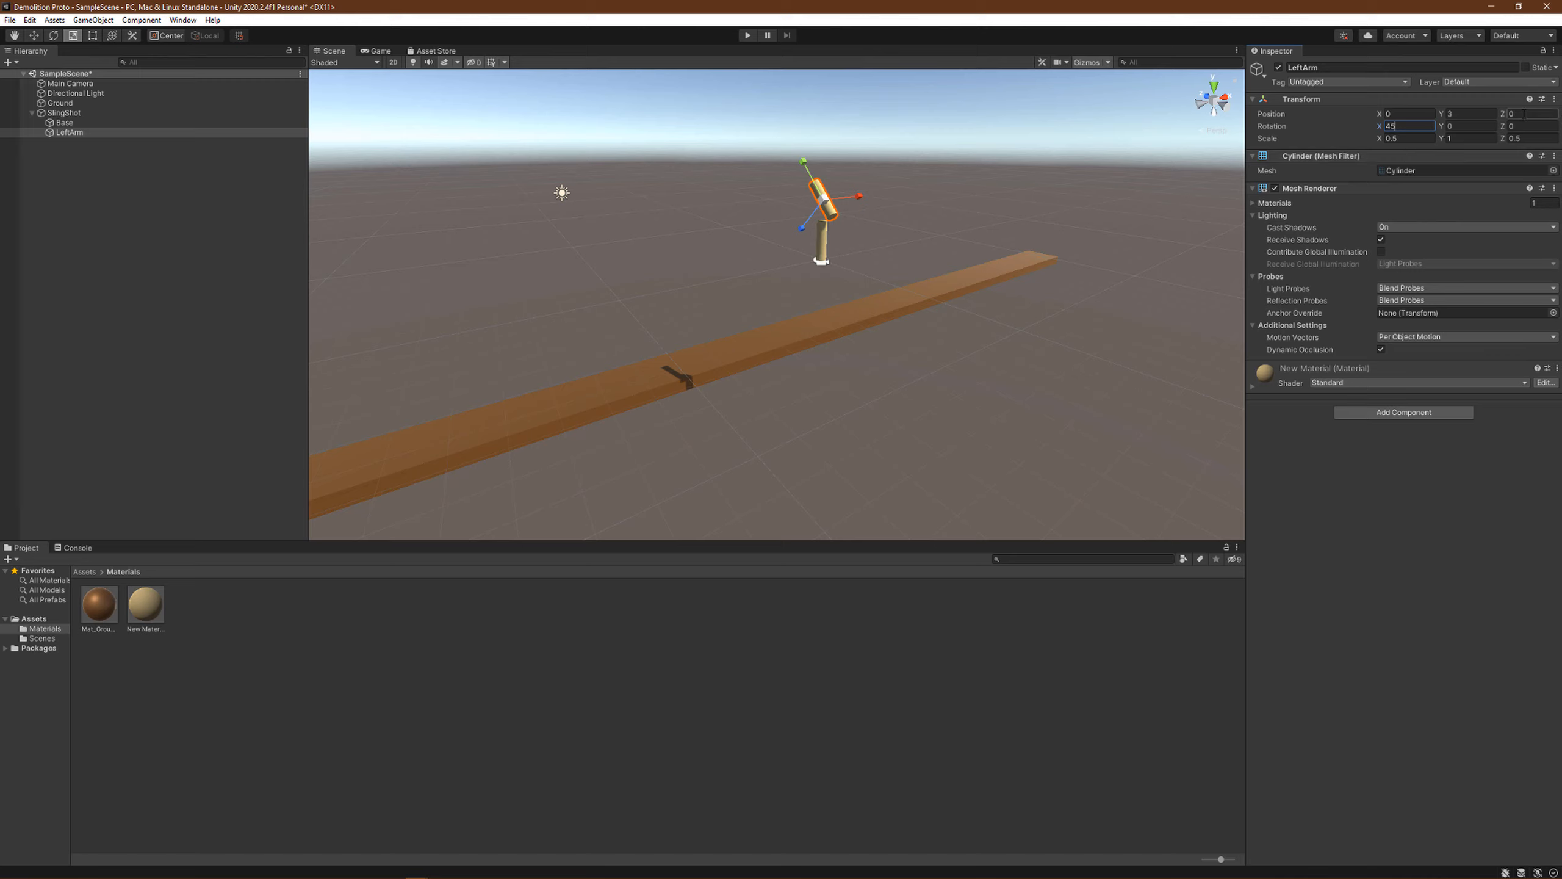
{"action": "key", "text": "shift+Tab"}
{"action": "type", "text": "1"}
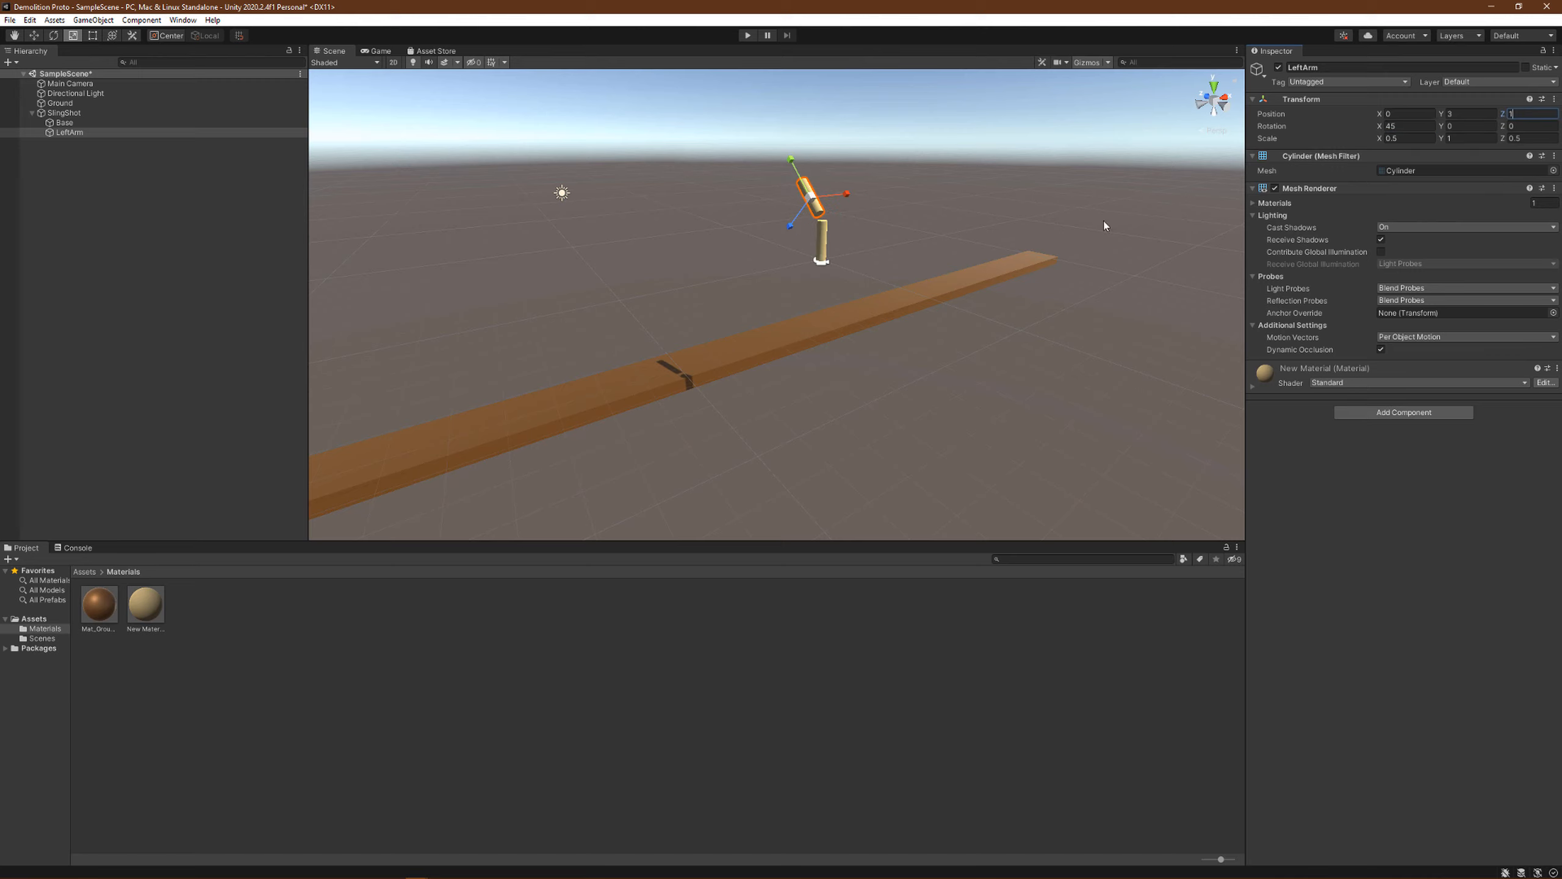
Step: Duplicate the LeftArm cylinder and rename the copy RightArm
{"action": "left_click", "coordinate": [98, 132]}
{"action": "right_click", "coordinate": [98, 132]}
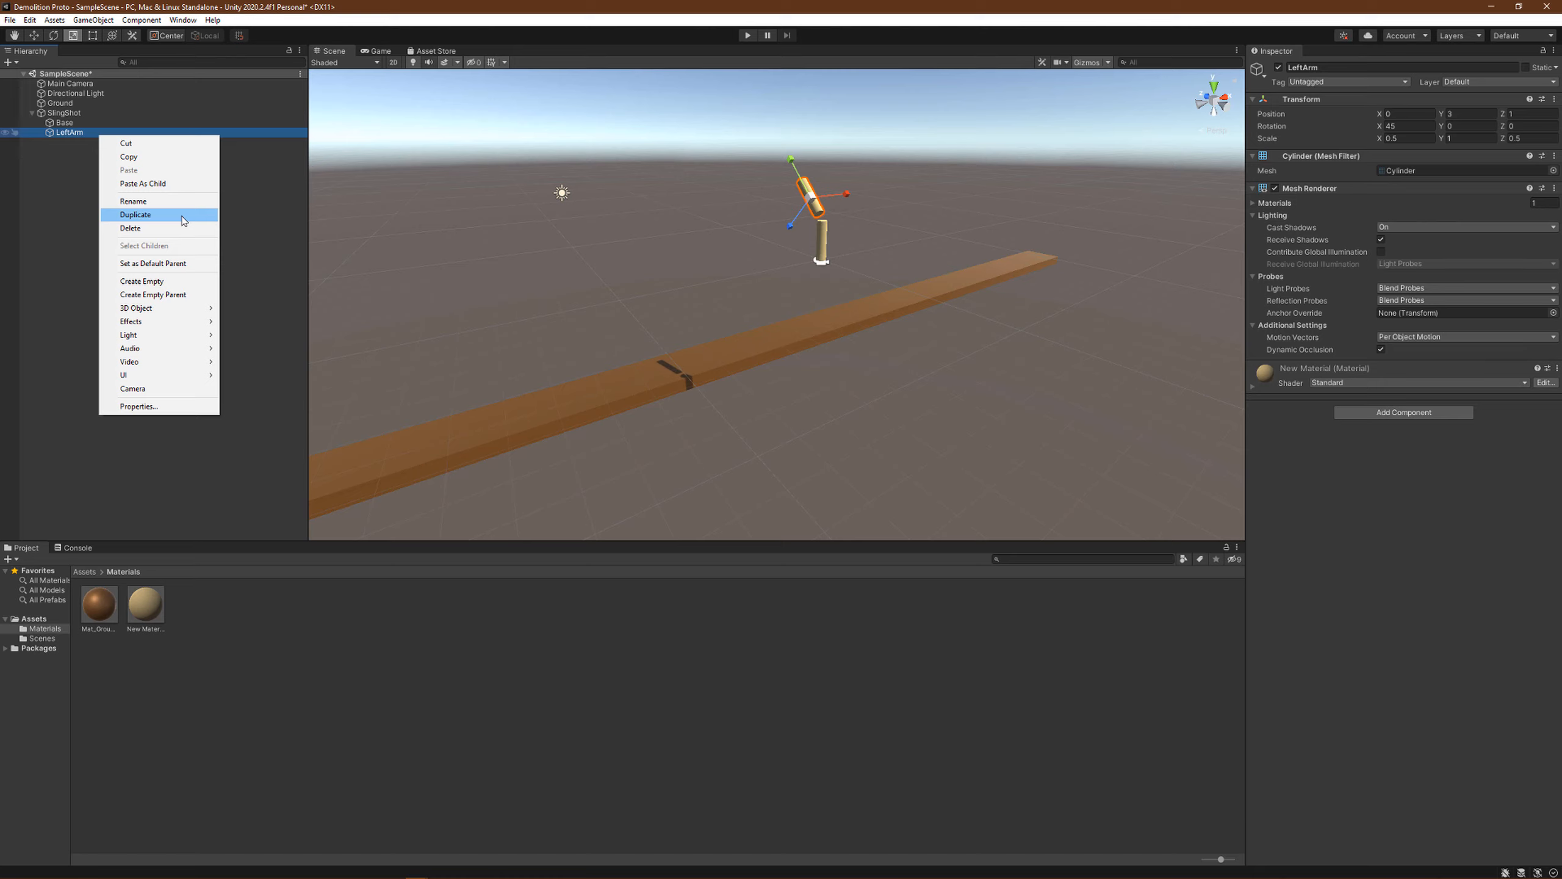
{"action": "left_click", "coordinate": [183, 220]}
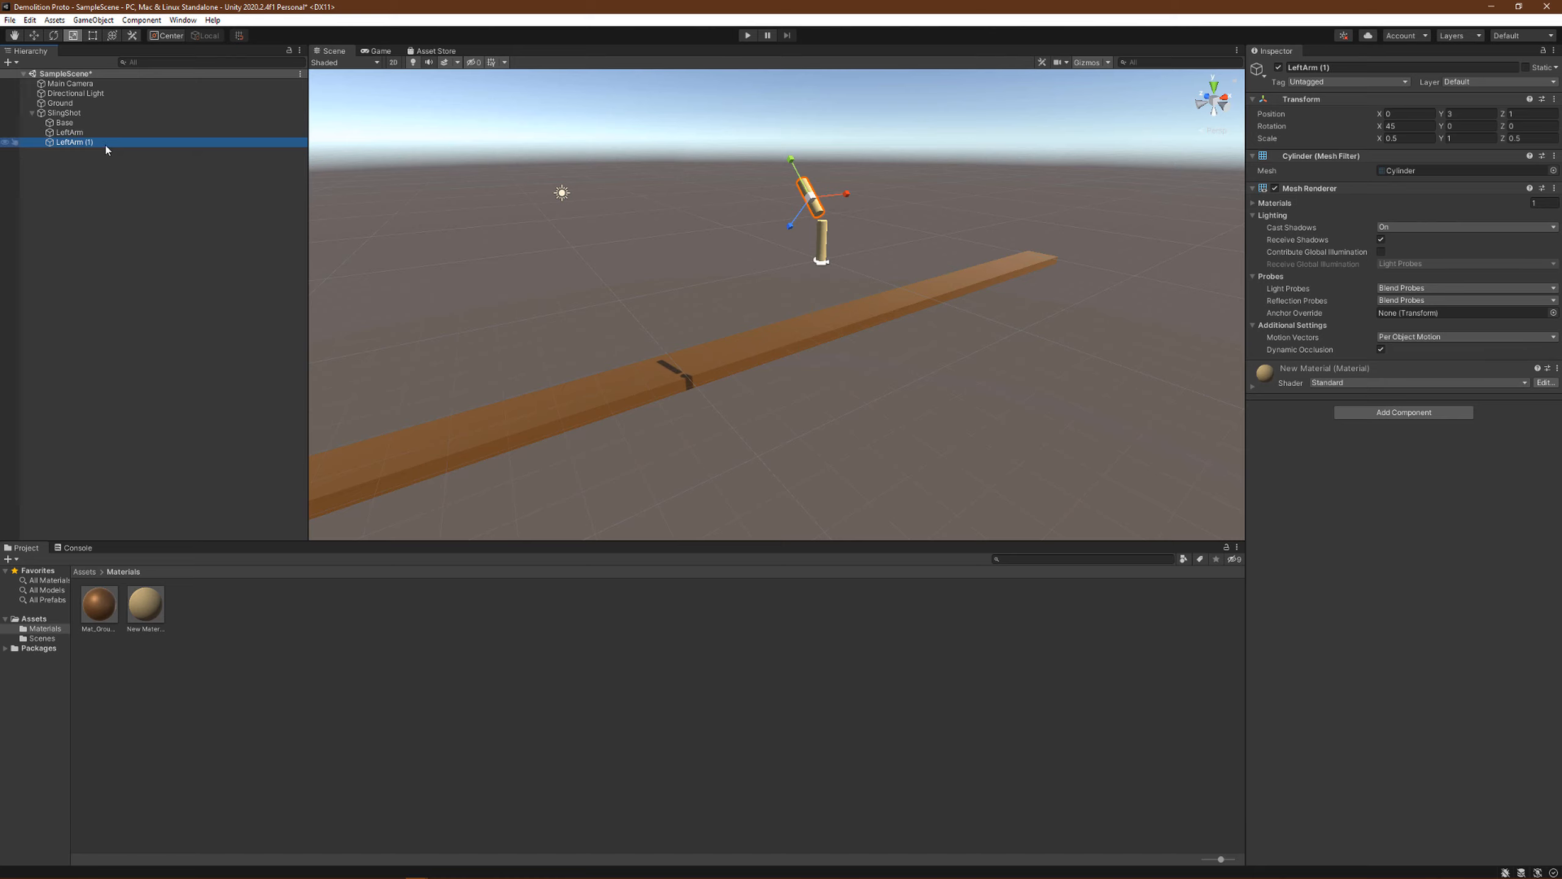
{"action": "left_click", "coordinate": [105, 145]}
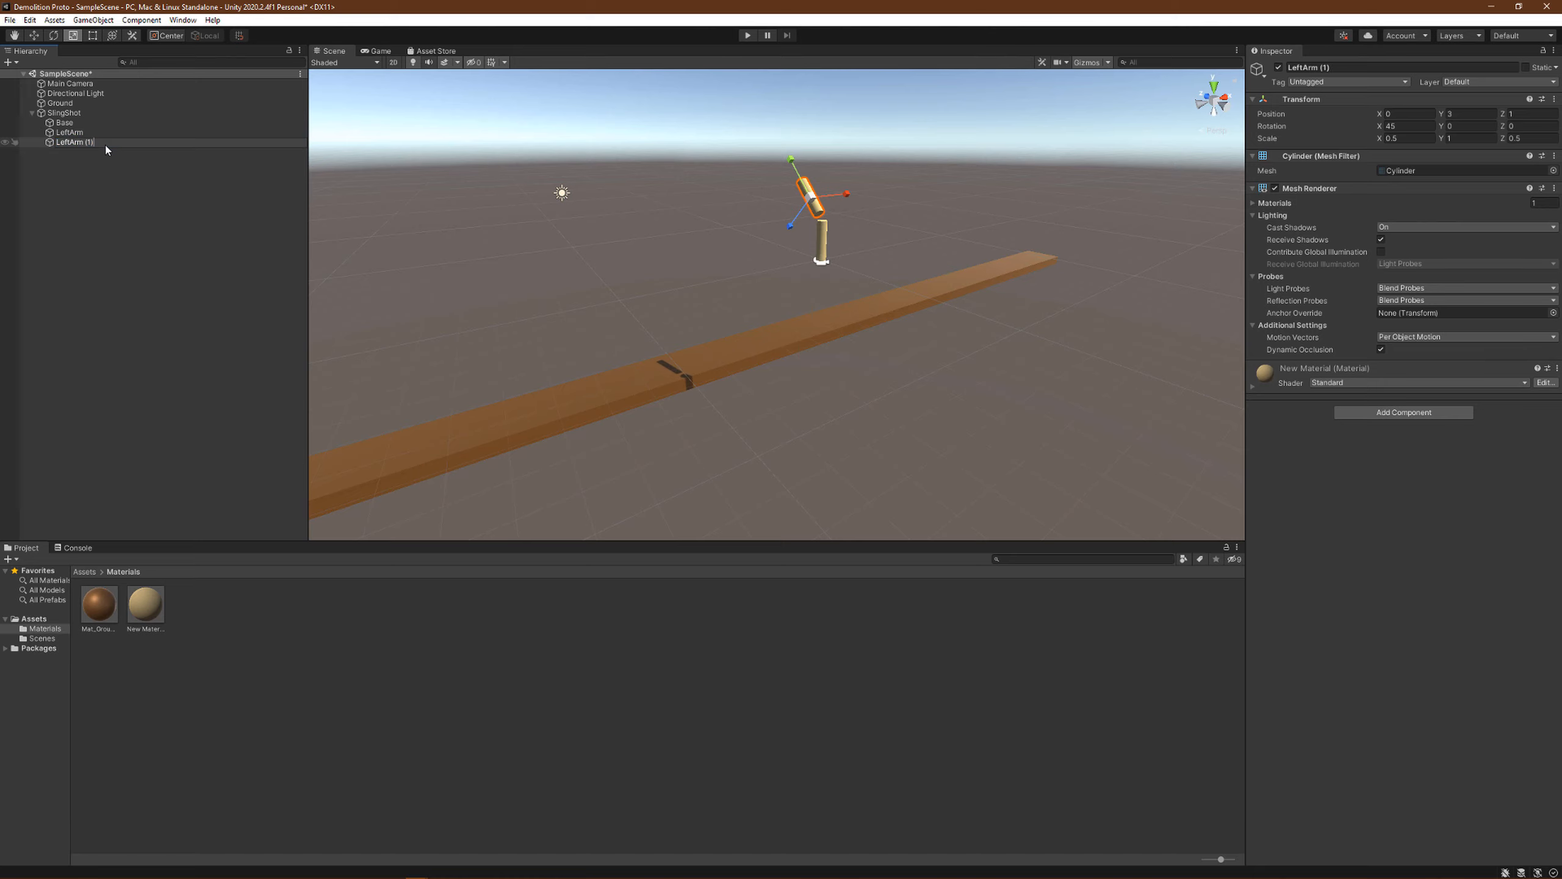
{"action": "left_click", "coordinate": [102, 148]}
{"action": "left_click", "coordinate": [90, 143]}
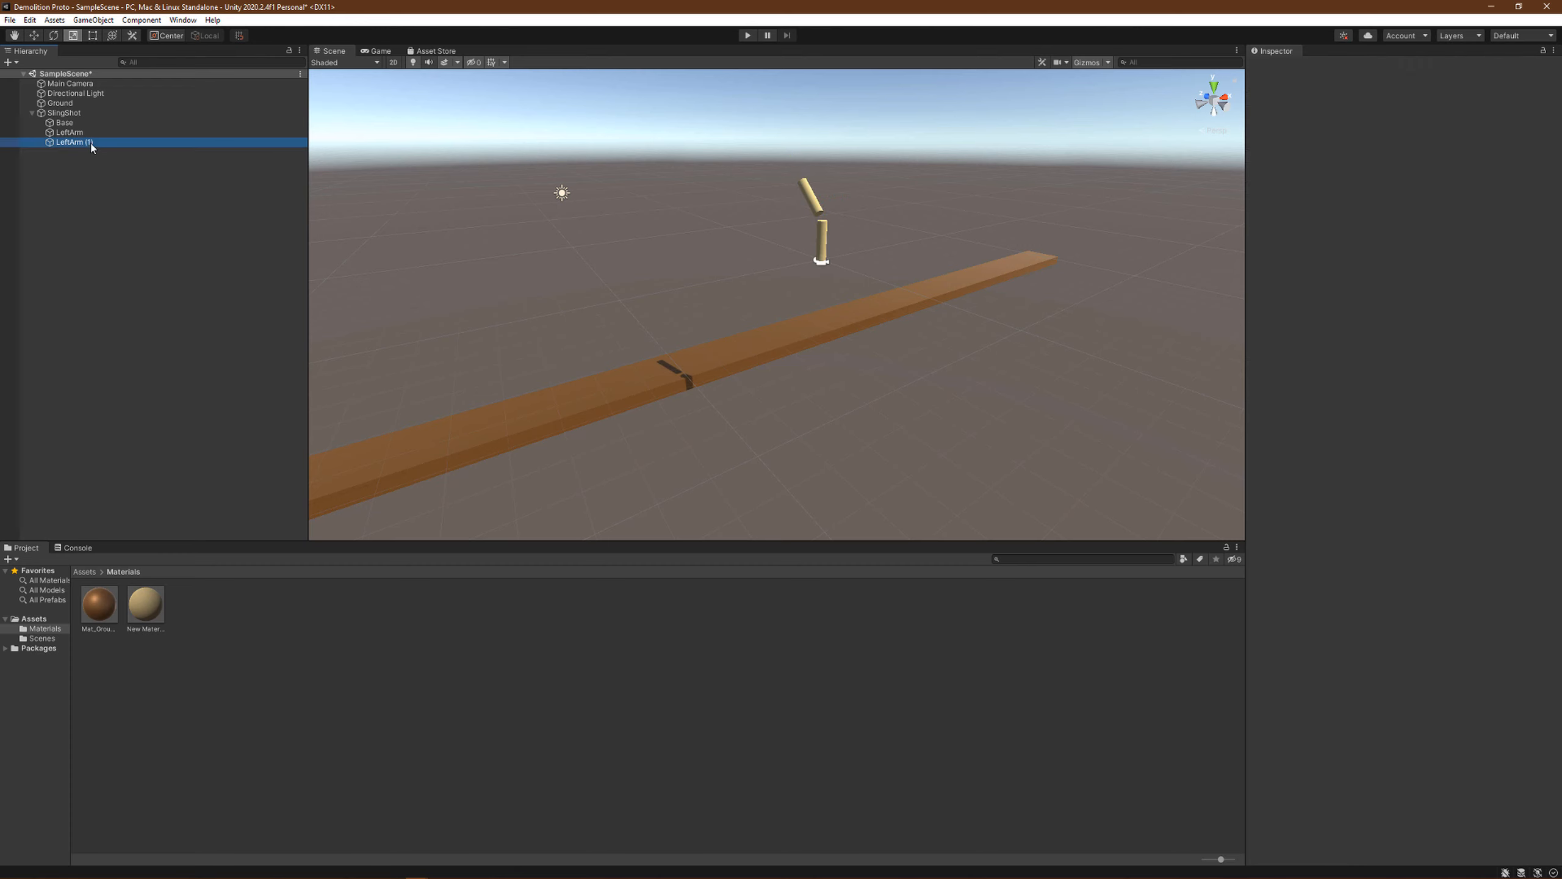
{"action": "left_click", "coordinate": [88, 147]}
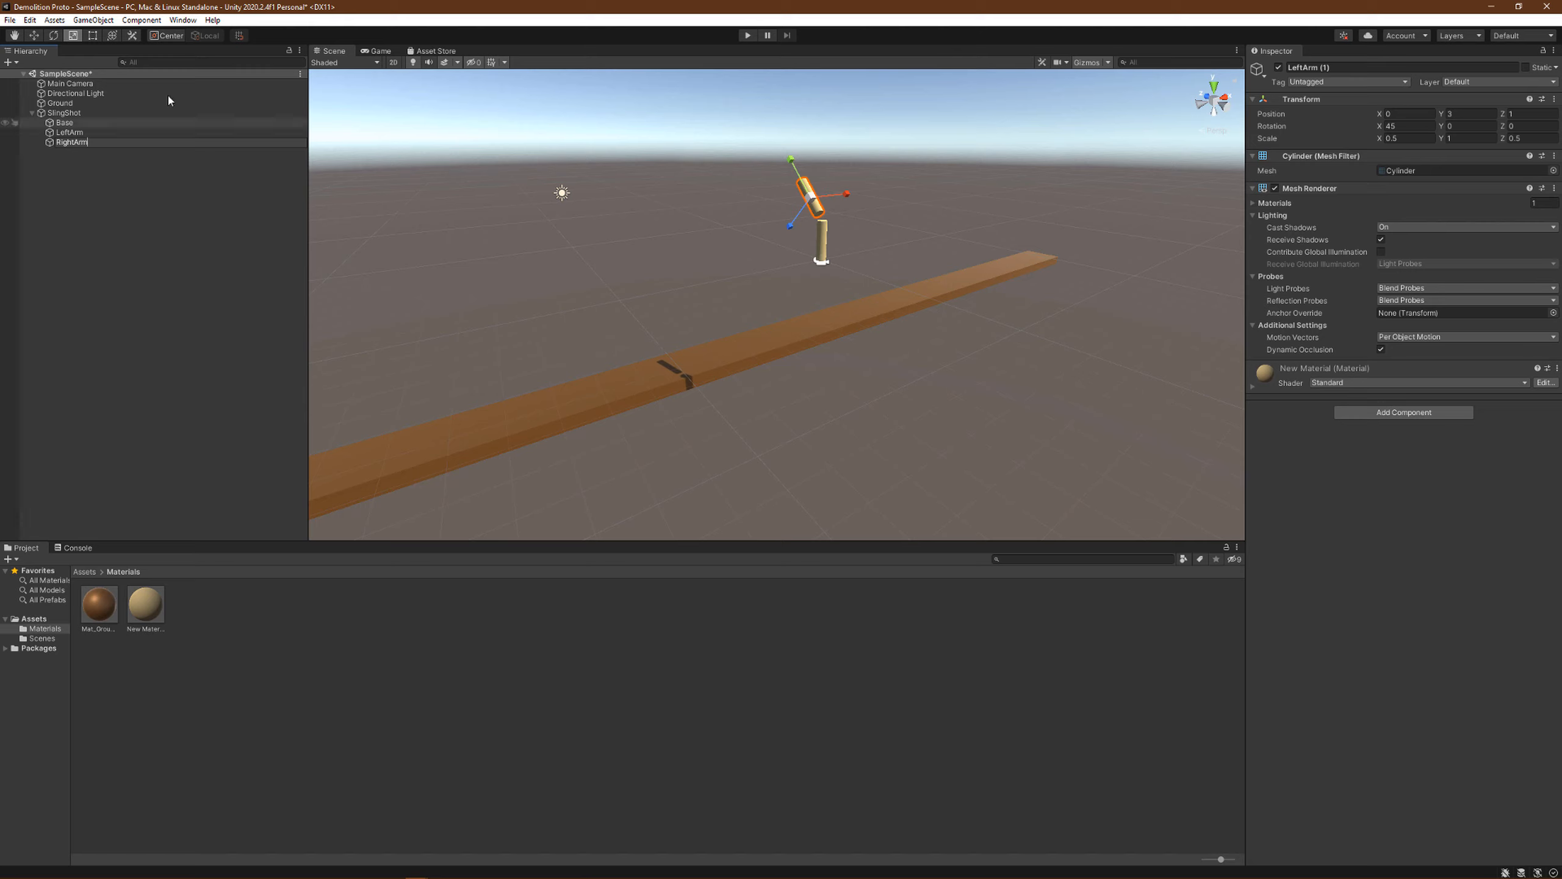
{"action": "left_click", "coordinate": [133, 258]}
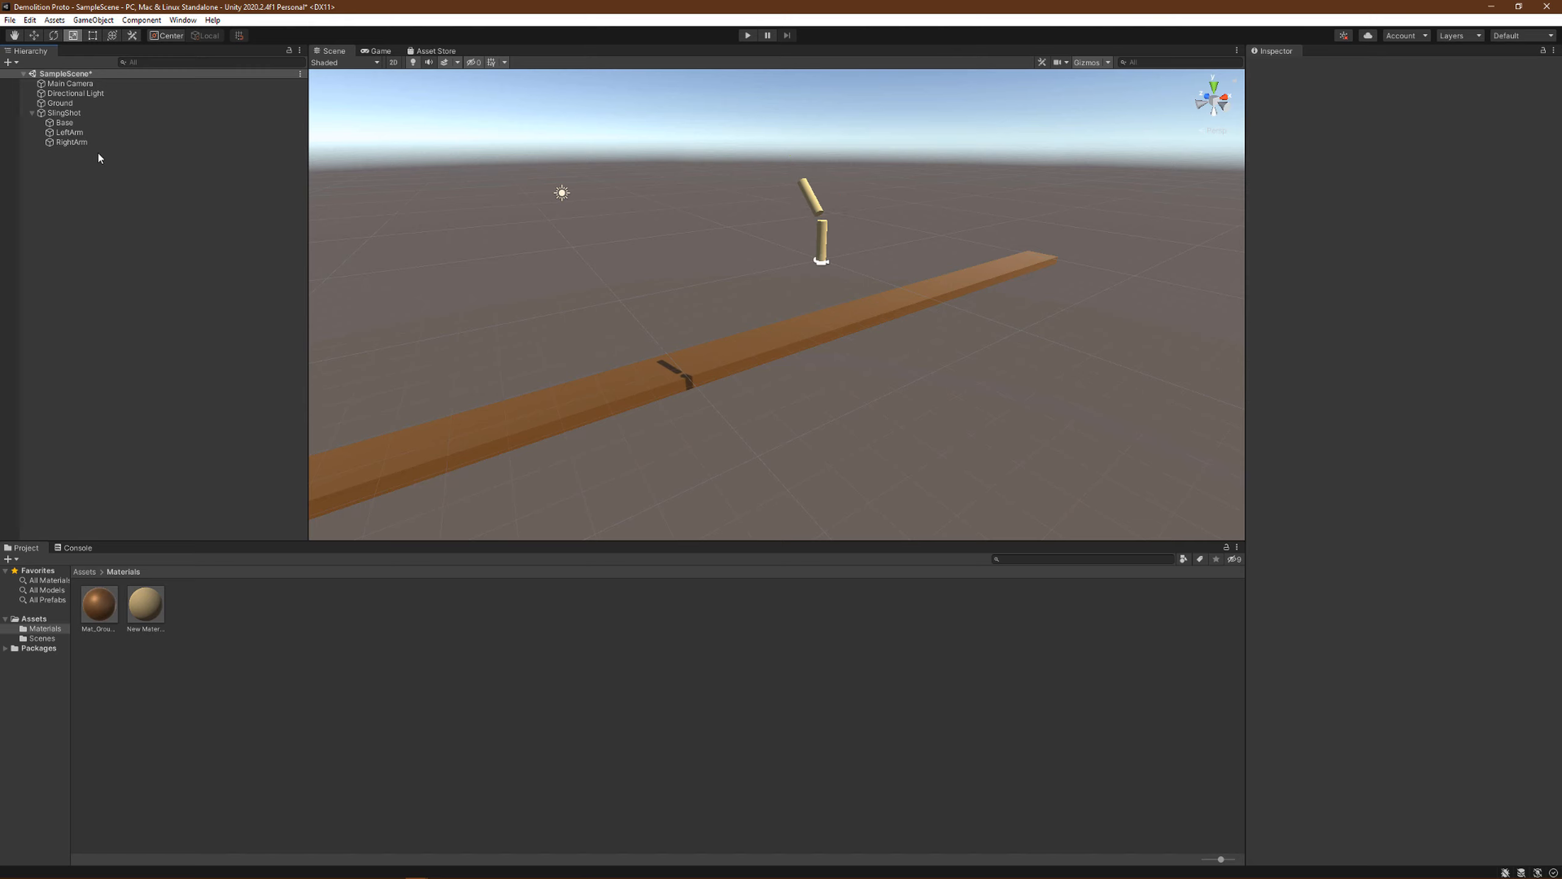
Step: Set RightArm's X rotation to -45 and its Z position to -1 to mirror the other arm
{"action": "left_click", "coordinate": [96, 144]}
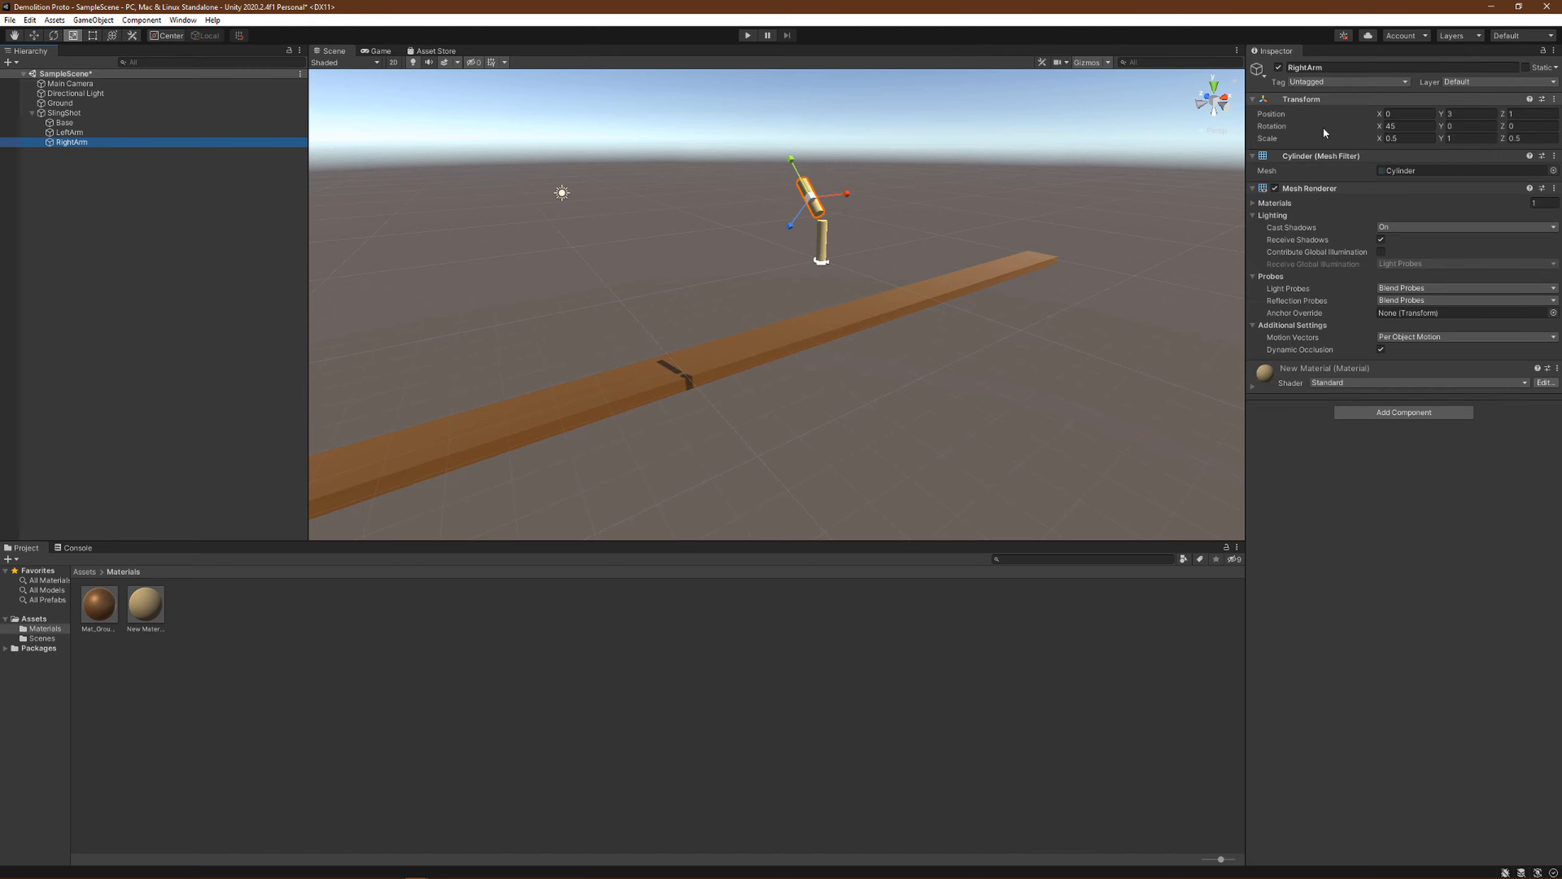
{"action": "left_click", "coordinate": [1408, 126]}
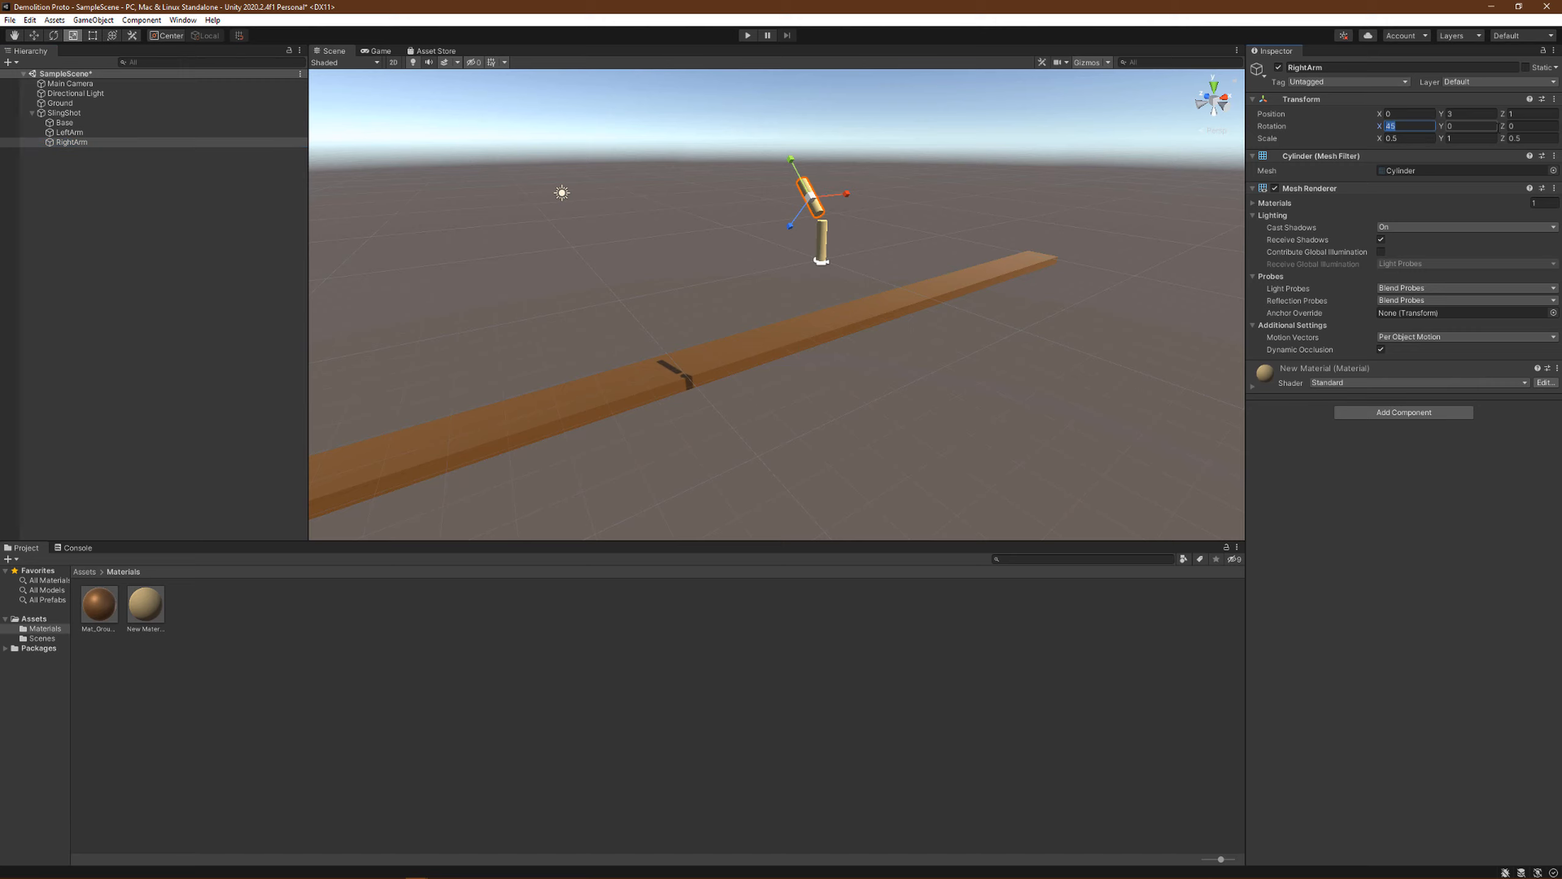
{"action": "type", "text": "-45"}
{"action": "left_click", "coordinate": [1532, 114]}
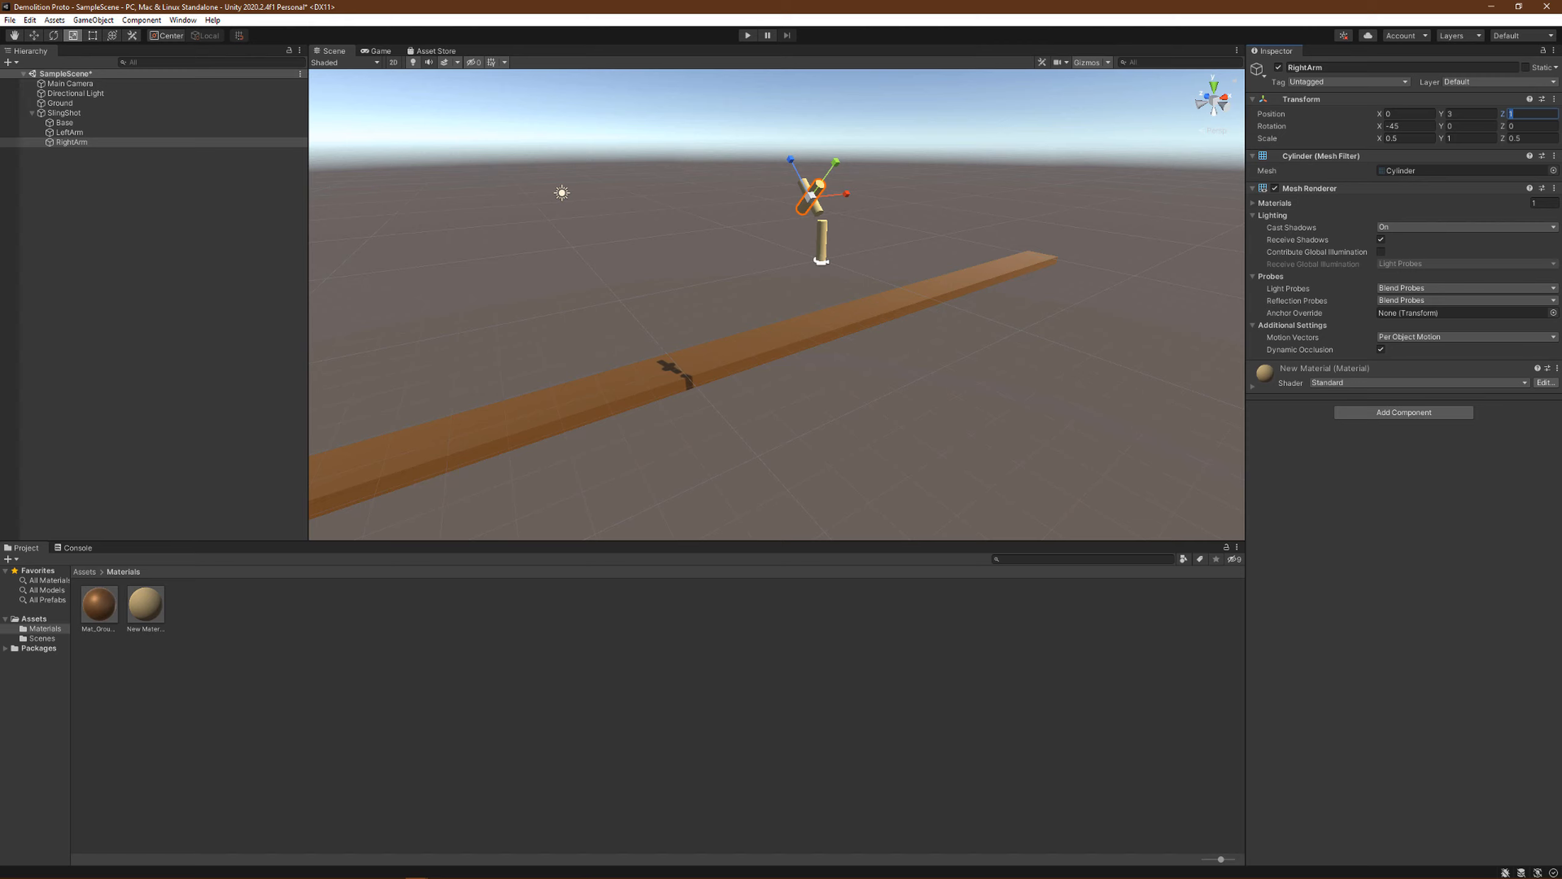
{"action": "type", "text": "-1"}
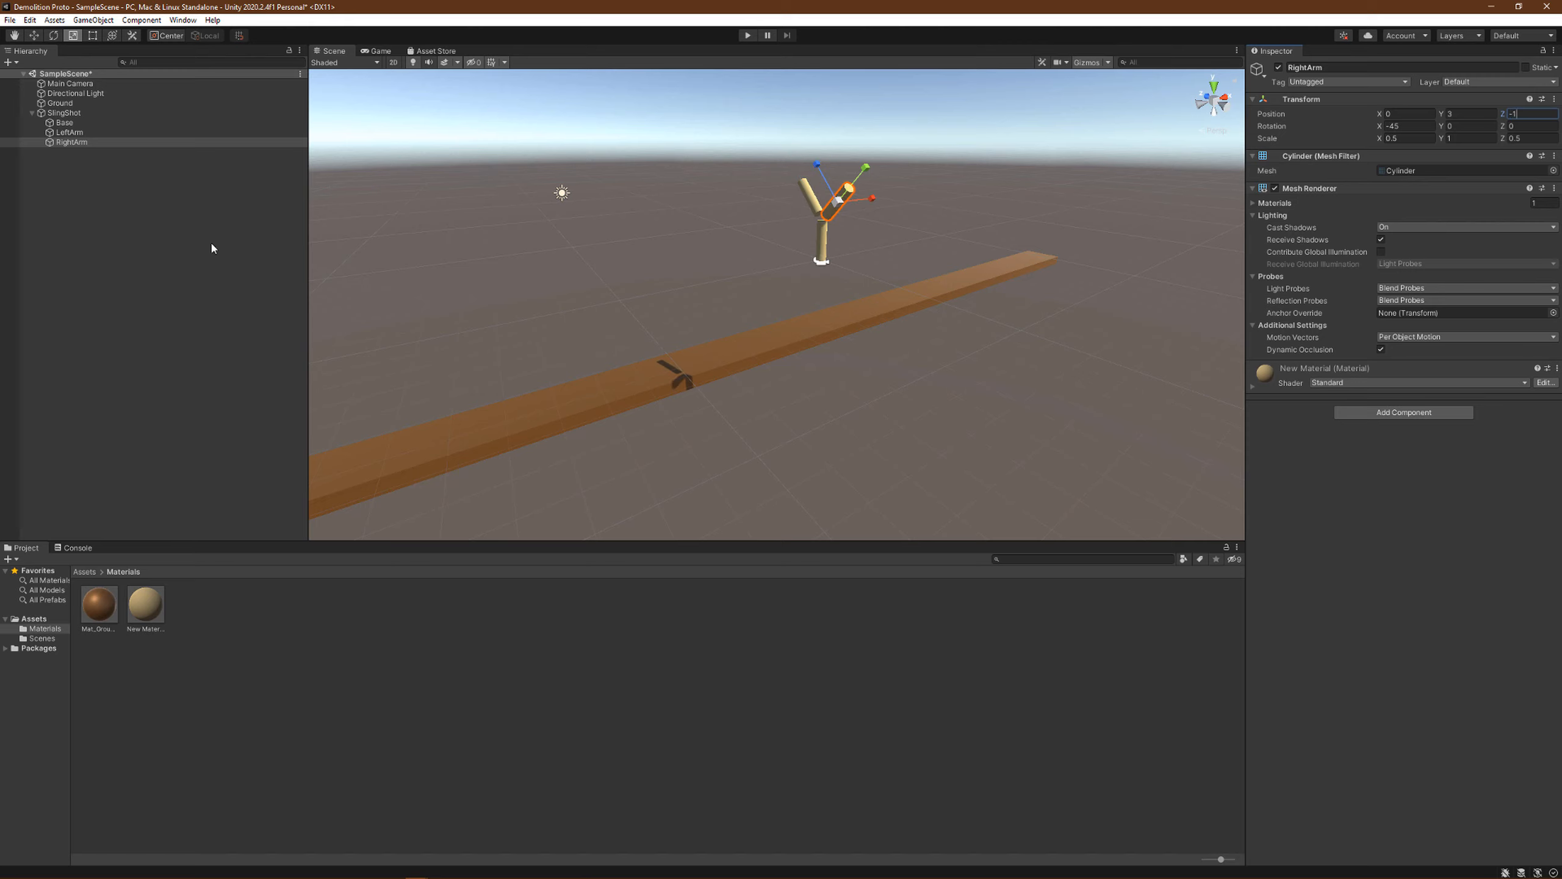
Step: Lengthen the RightArm cylinder by setting its Y scale to 1.414
{"action": "left_click", "coordinate": [59, 114]}
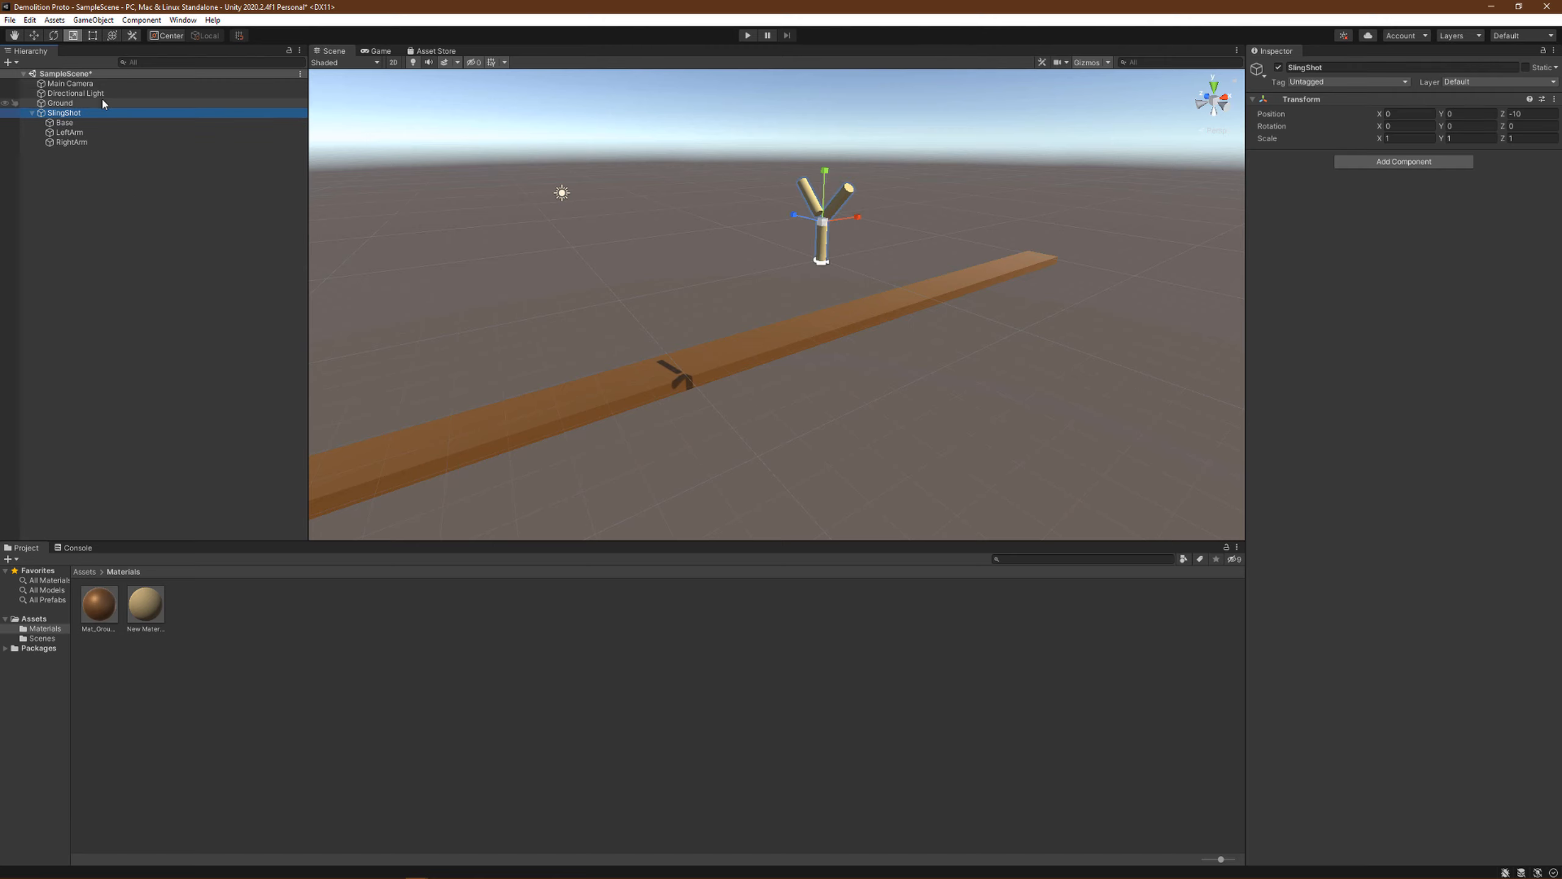
{"action": "left_click", "coordinate": [845, 193]}
{"action": "left_click", "coordinate": [844, 197]}
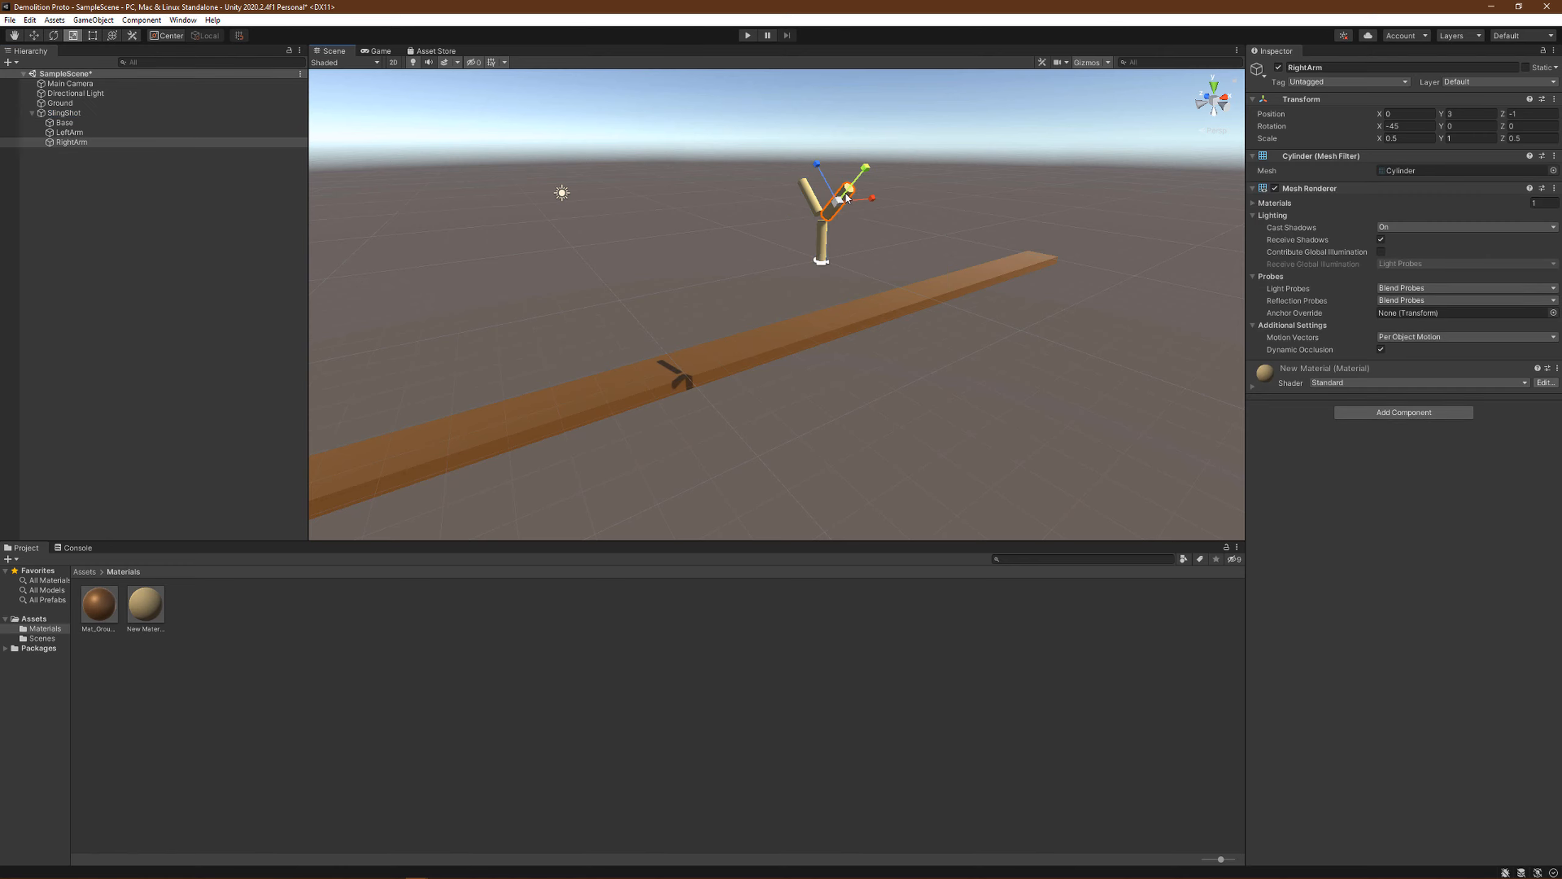
{"action": "left_click", "coordinate": [1467, 139]}
{"action": "type", "text": ".414"}
Step: Set the LeftArm cylinder's Y scale to 1.414
{"action": "left_click", "coordinate": [812, 198]}
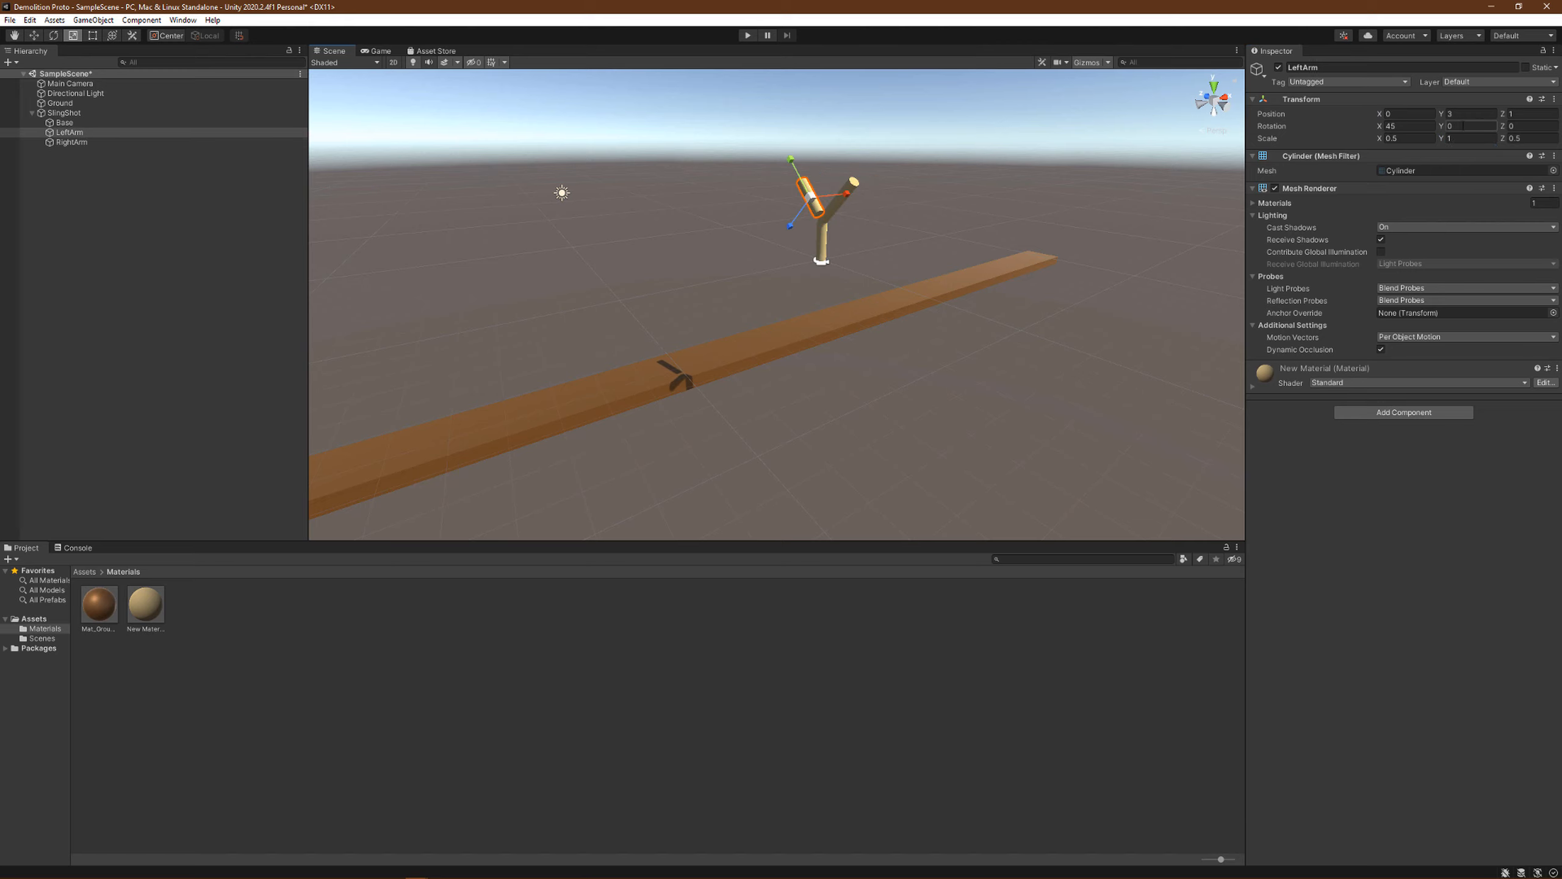
{"action": "left_click", "coordinate": [1472, 138]}
{"action": "type", "text": "414"}
{"action": "left_click", "coordinate": [1107, 338]}
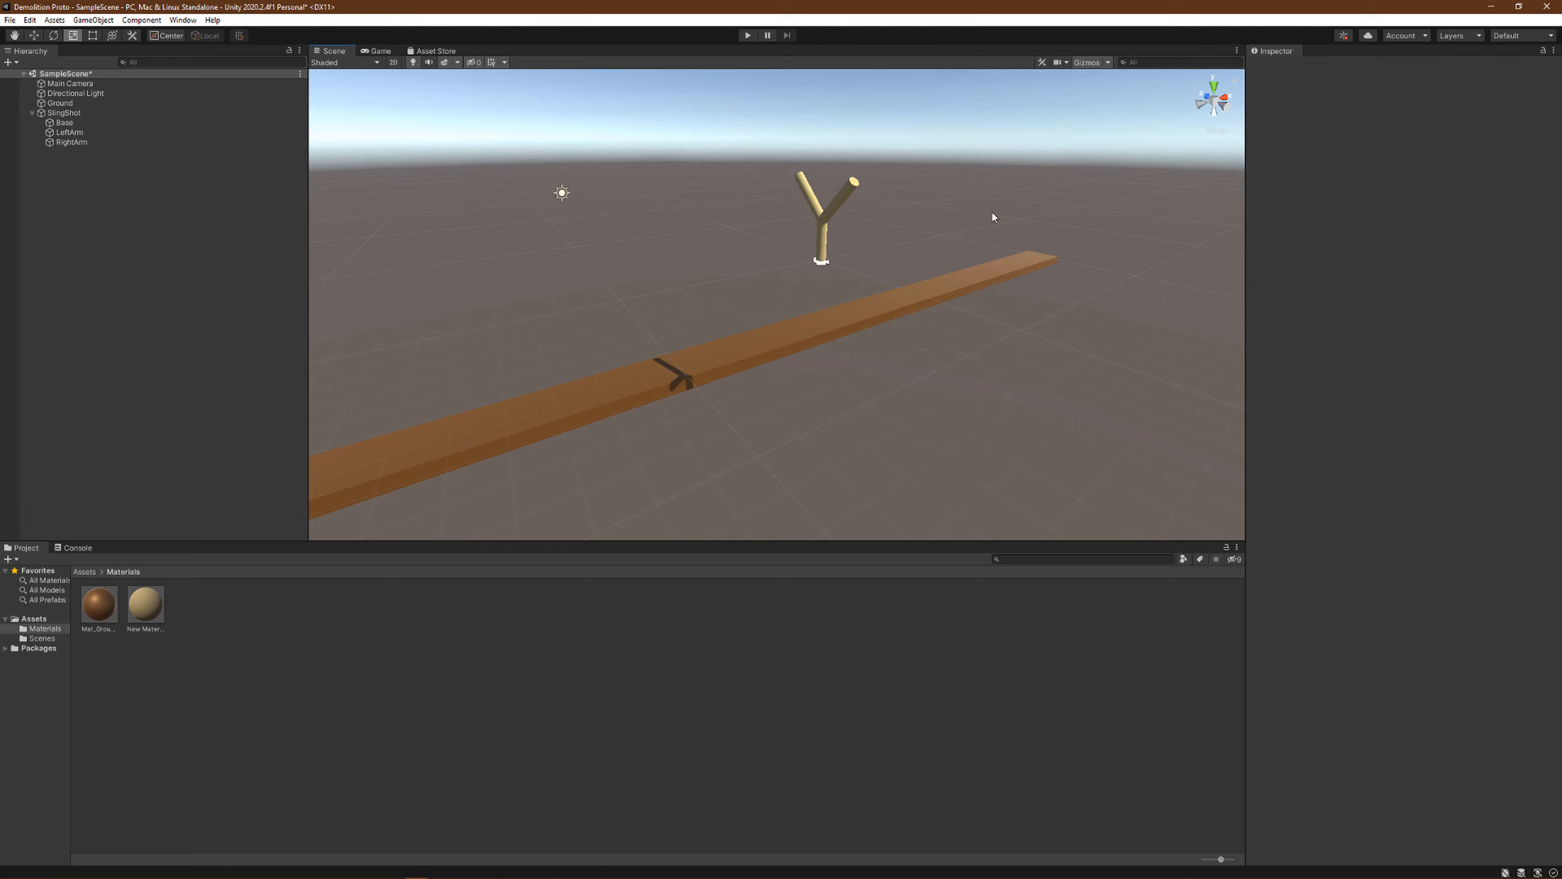
Step: Add a Sphere Collider component to the SlingShot parent object
{"action": "right_click", "coordinate": [71, 115]}
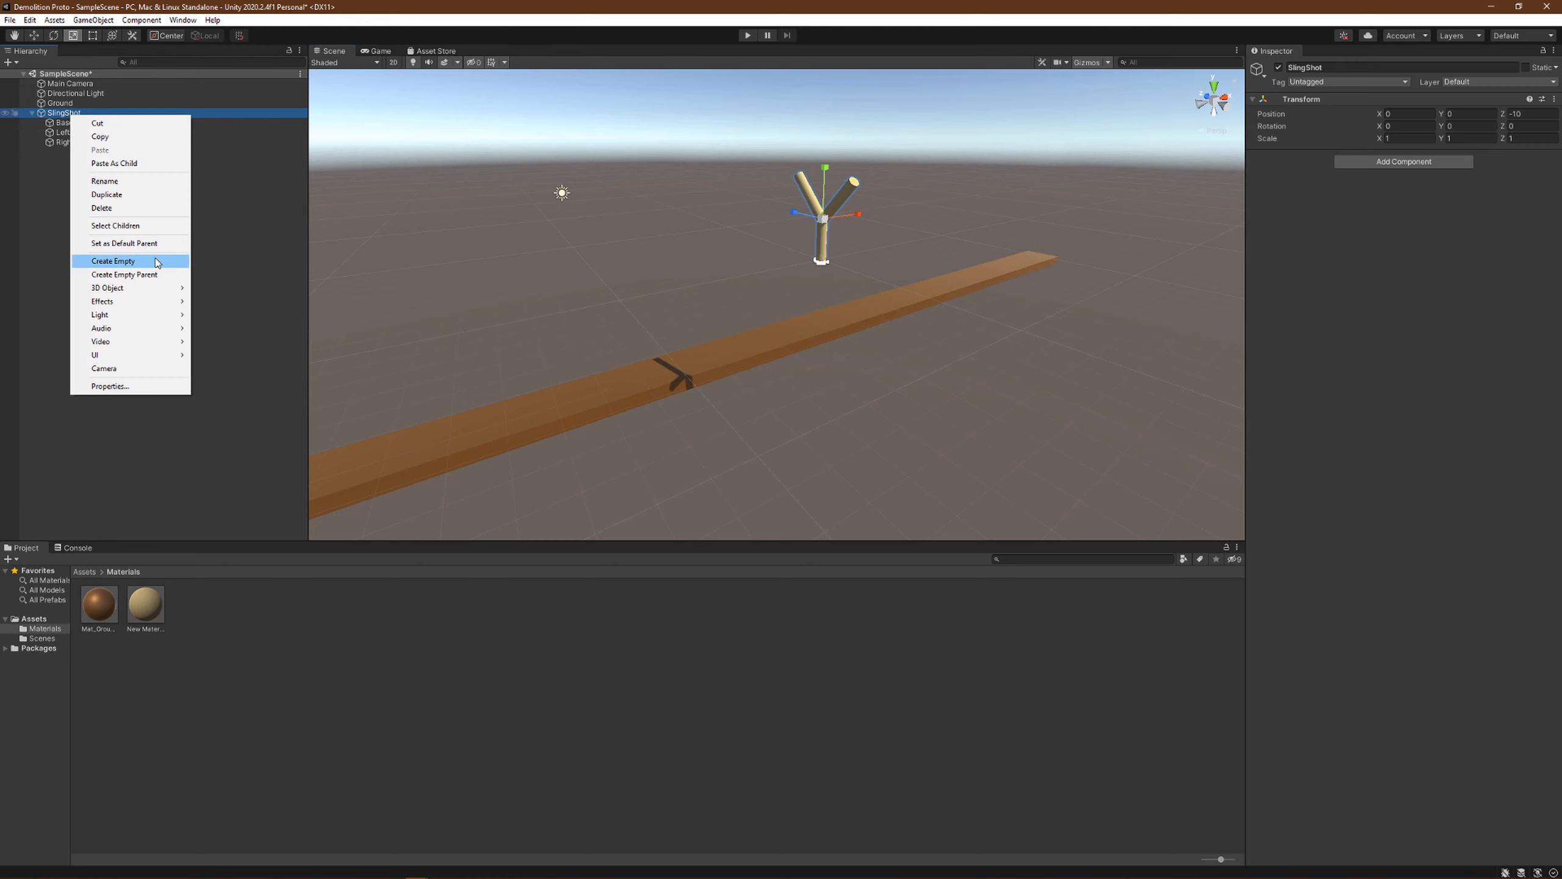
{"action": "mouse_move", "coordinate": [149, 289]}
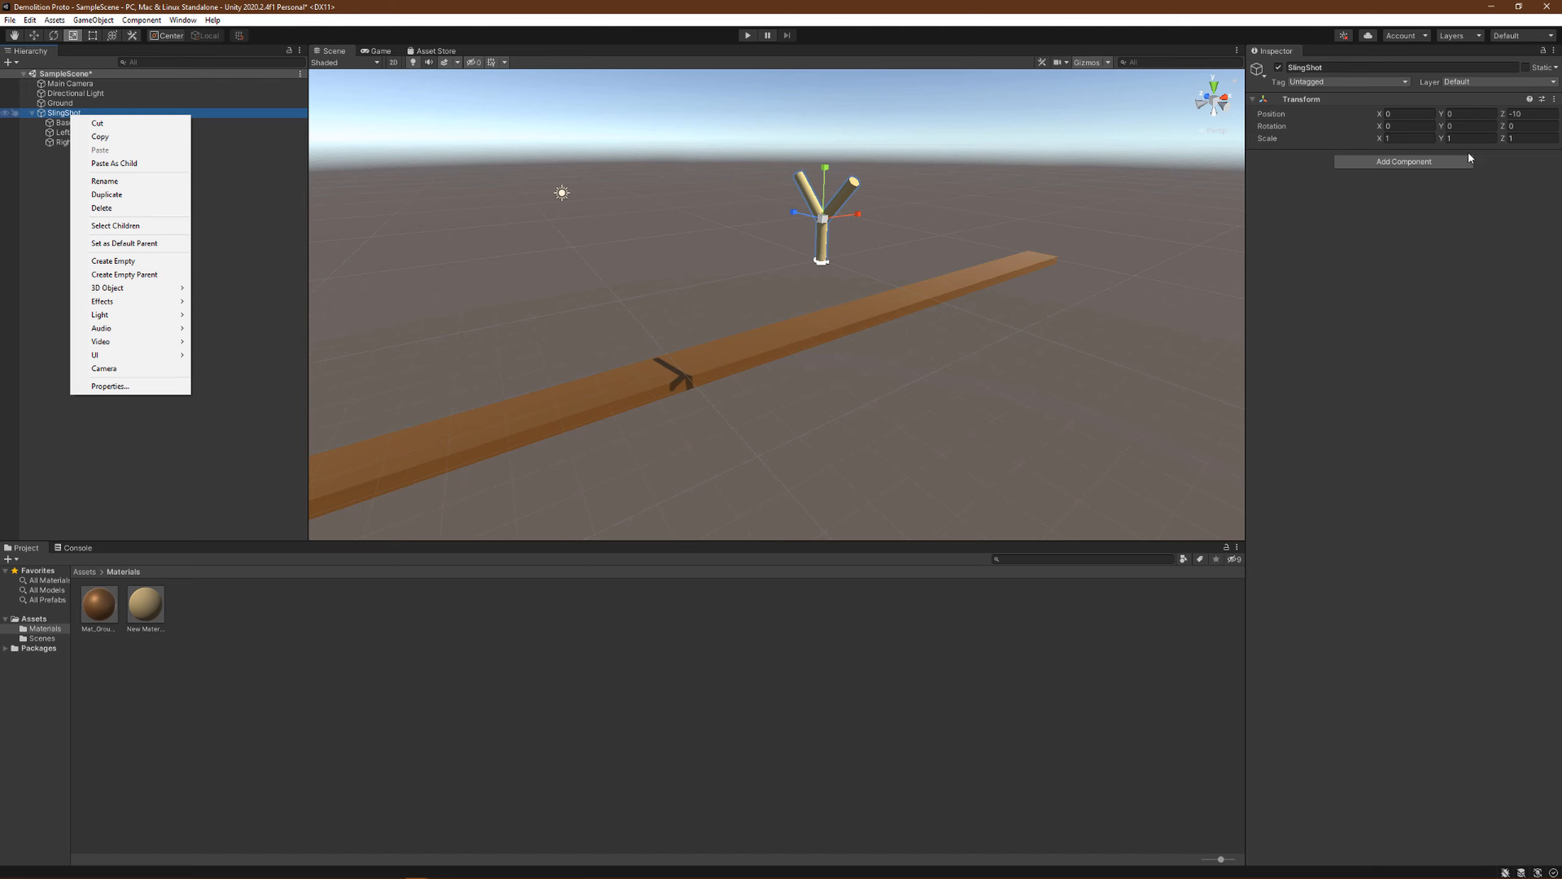
{"action": "left_click", "coordinate": [1401, 162]}
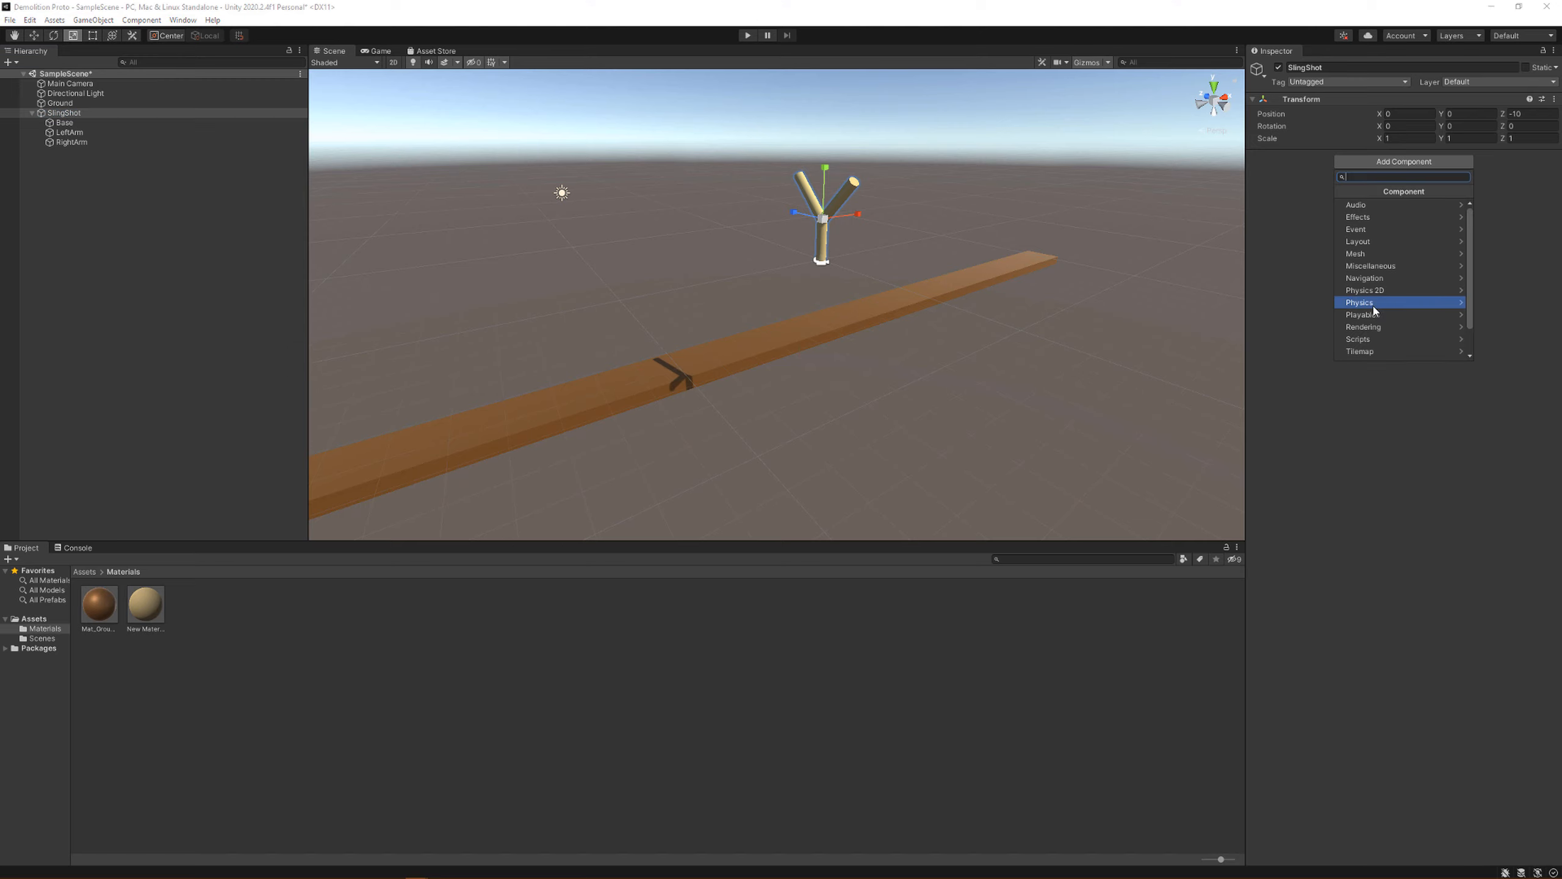
{"action": "left_click", "coordinate": [1451, 303]}
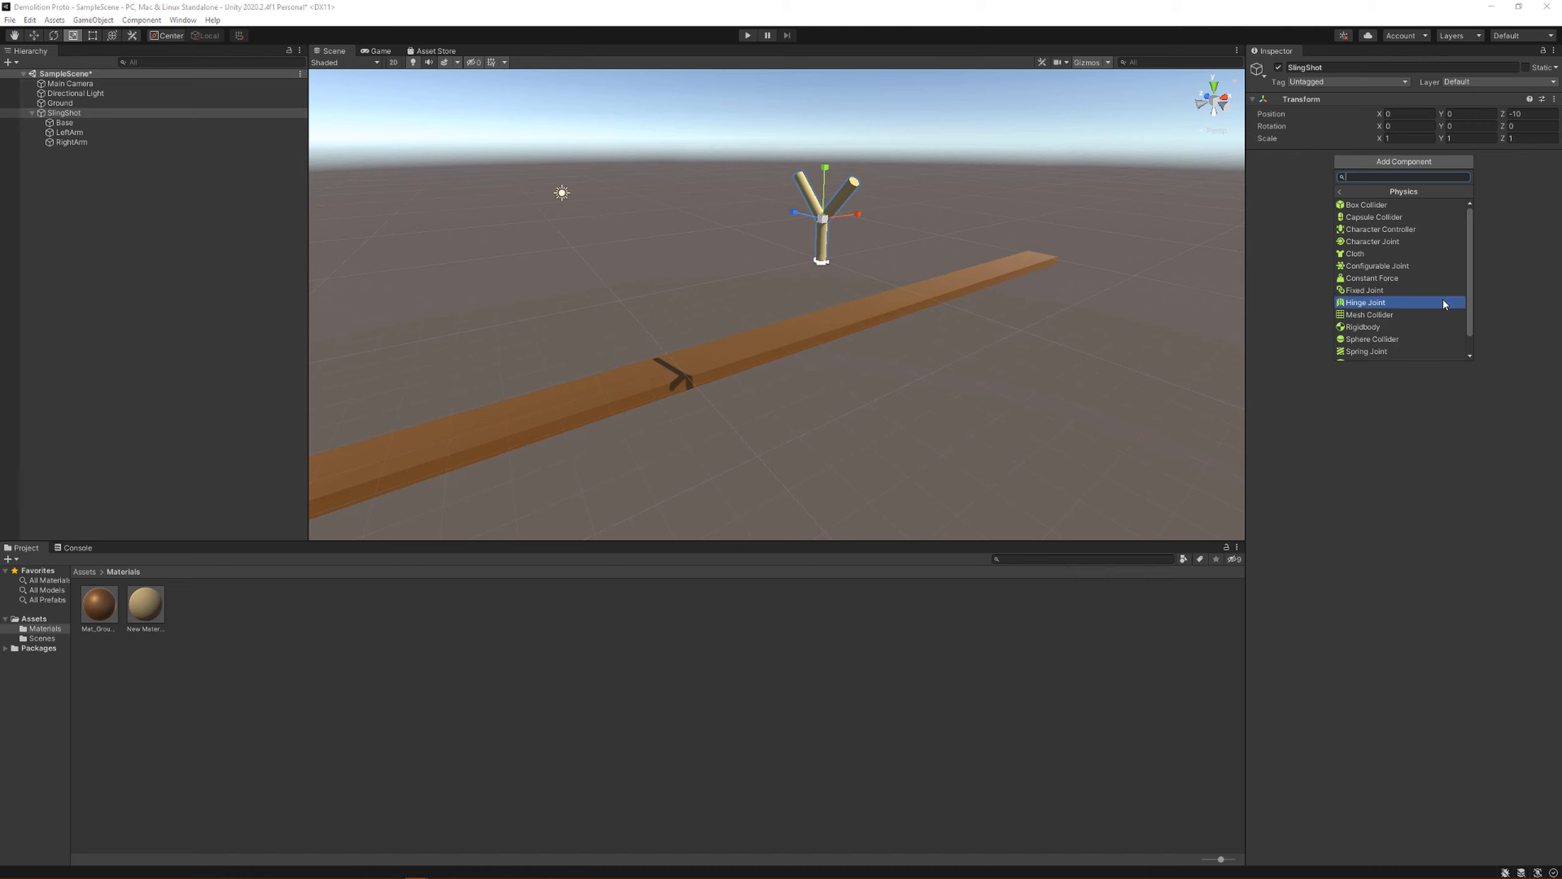
{"action": "left_click", "coordinate": [1409, 339]}
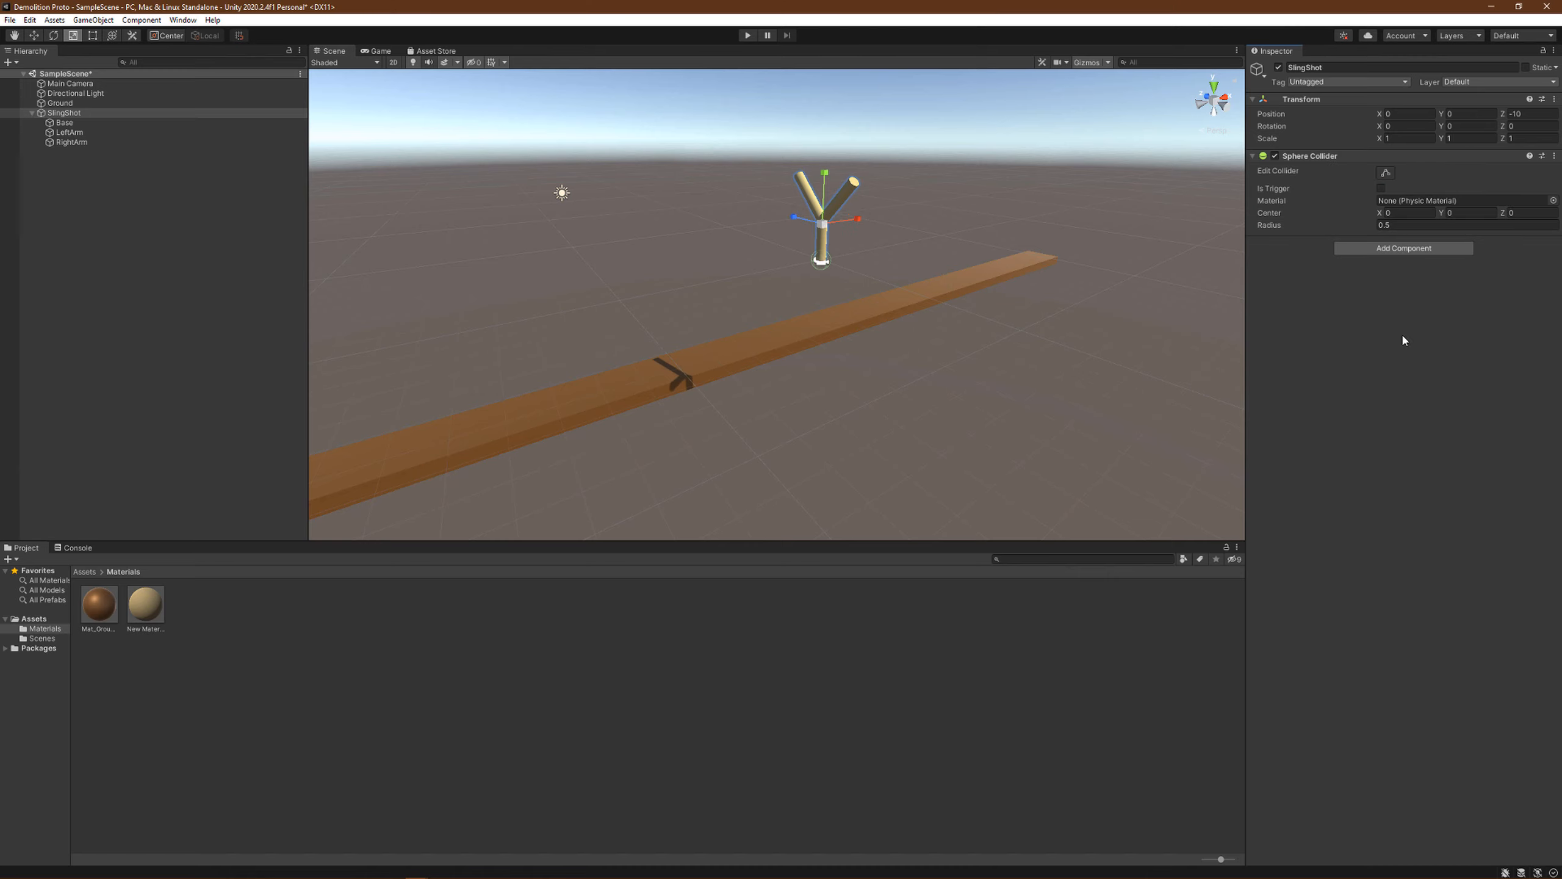
Step: Make the SlingShot's Sphere Collider a trigger with a radius of 3
{"action": "left_click", "coordinate": [1383, 189]}
{"action": "left_click", "coordinate": [1415, 225]}
{"action": "type", "text": "3"}
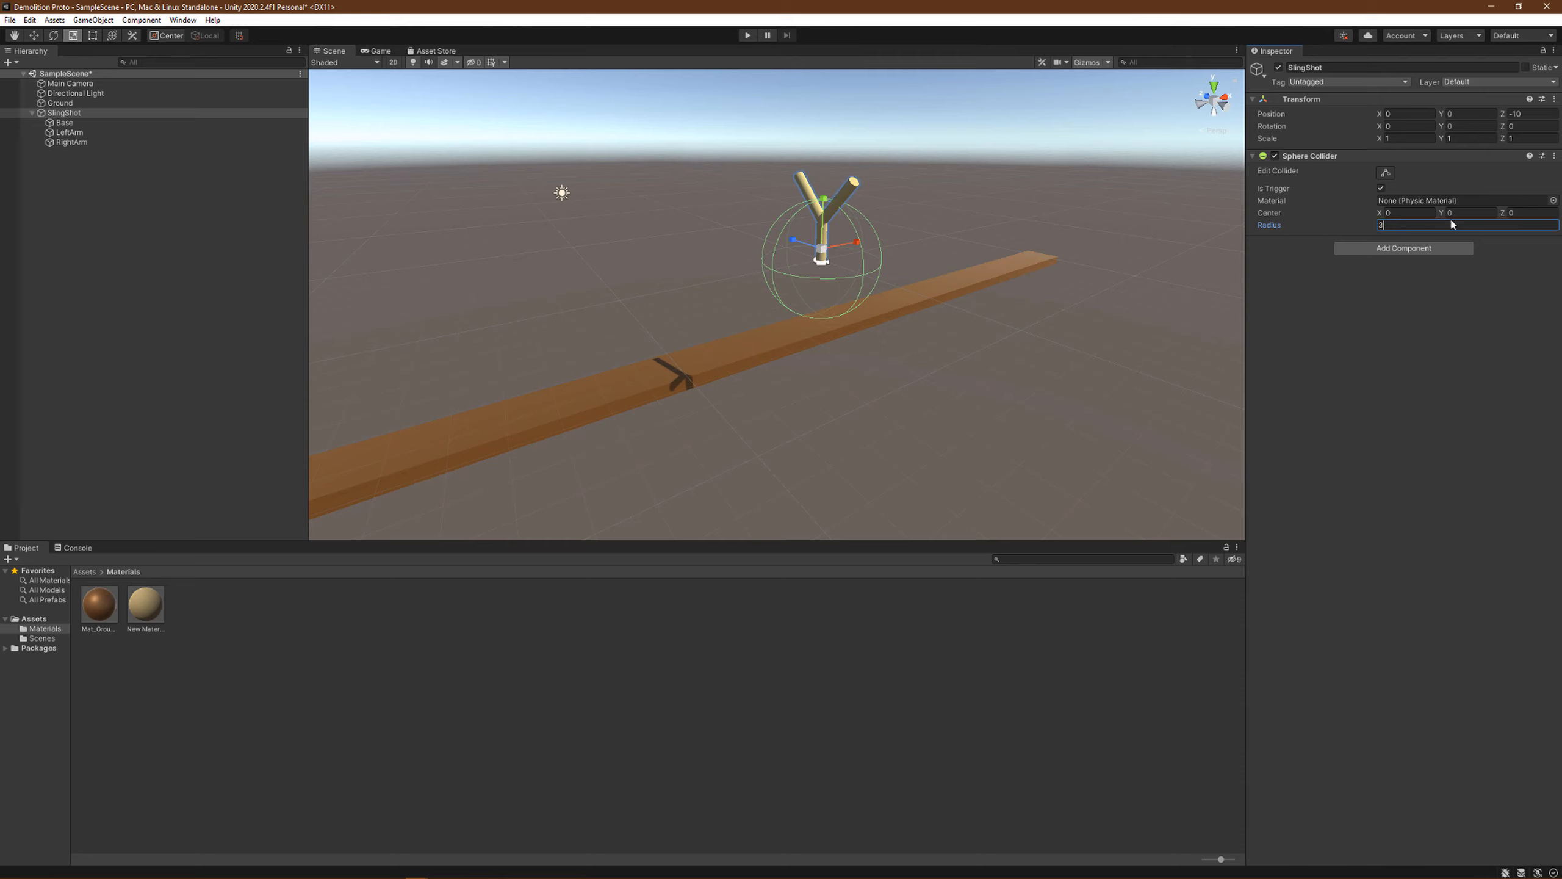
{"action": "left_click", "coordinate": [1400, 213]}
{"action": "type", "text": "0"}
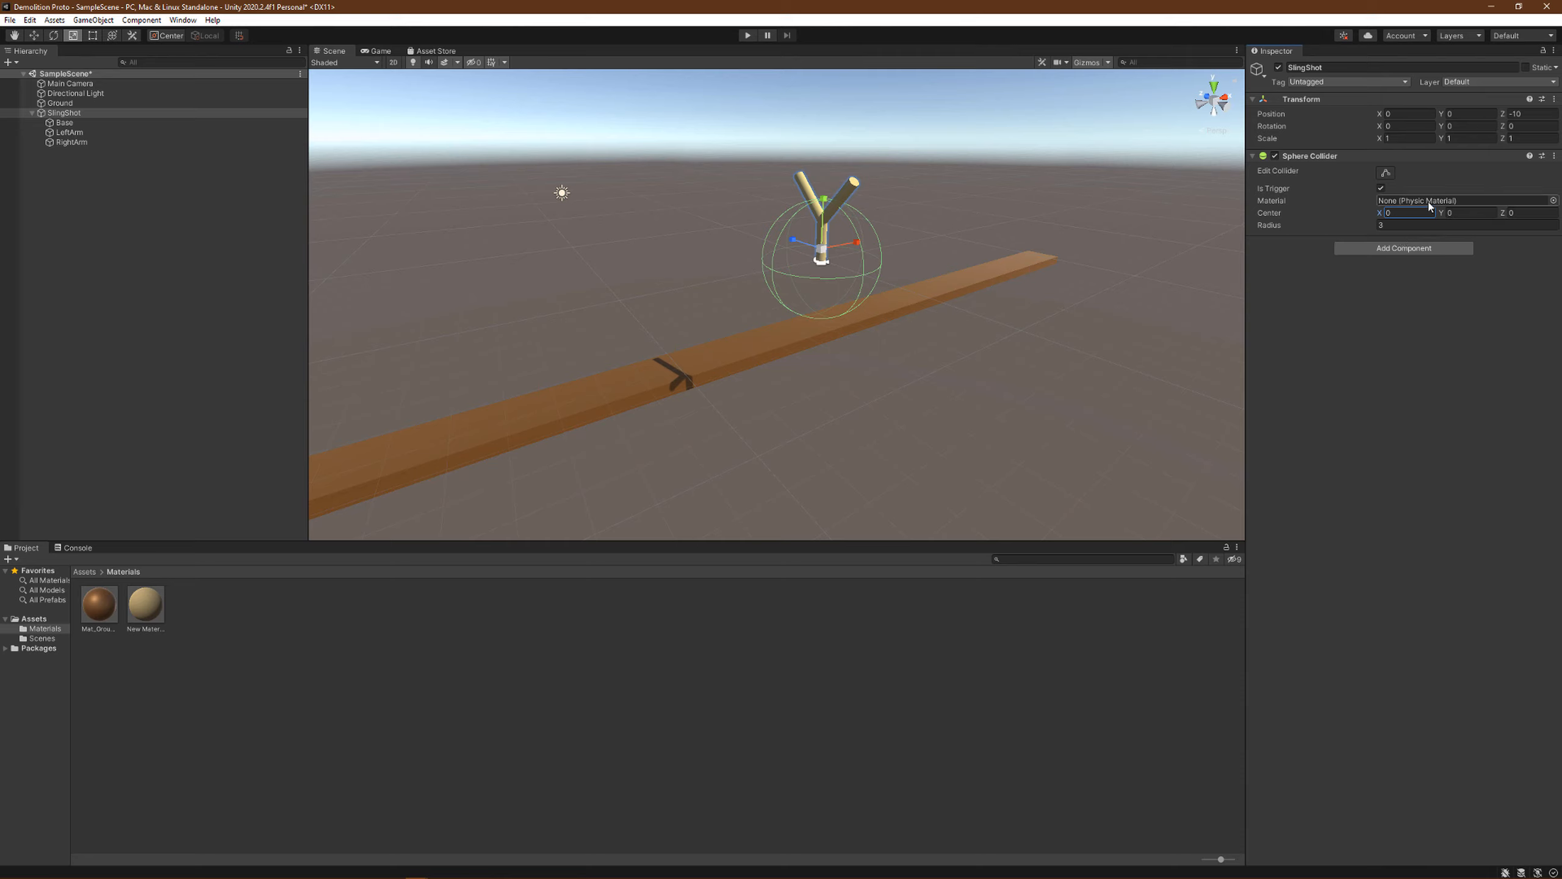
{"action": "left_click", "coordinate": [1470, 116]}
{"action": "type", "text": "4"}
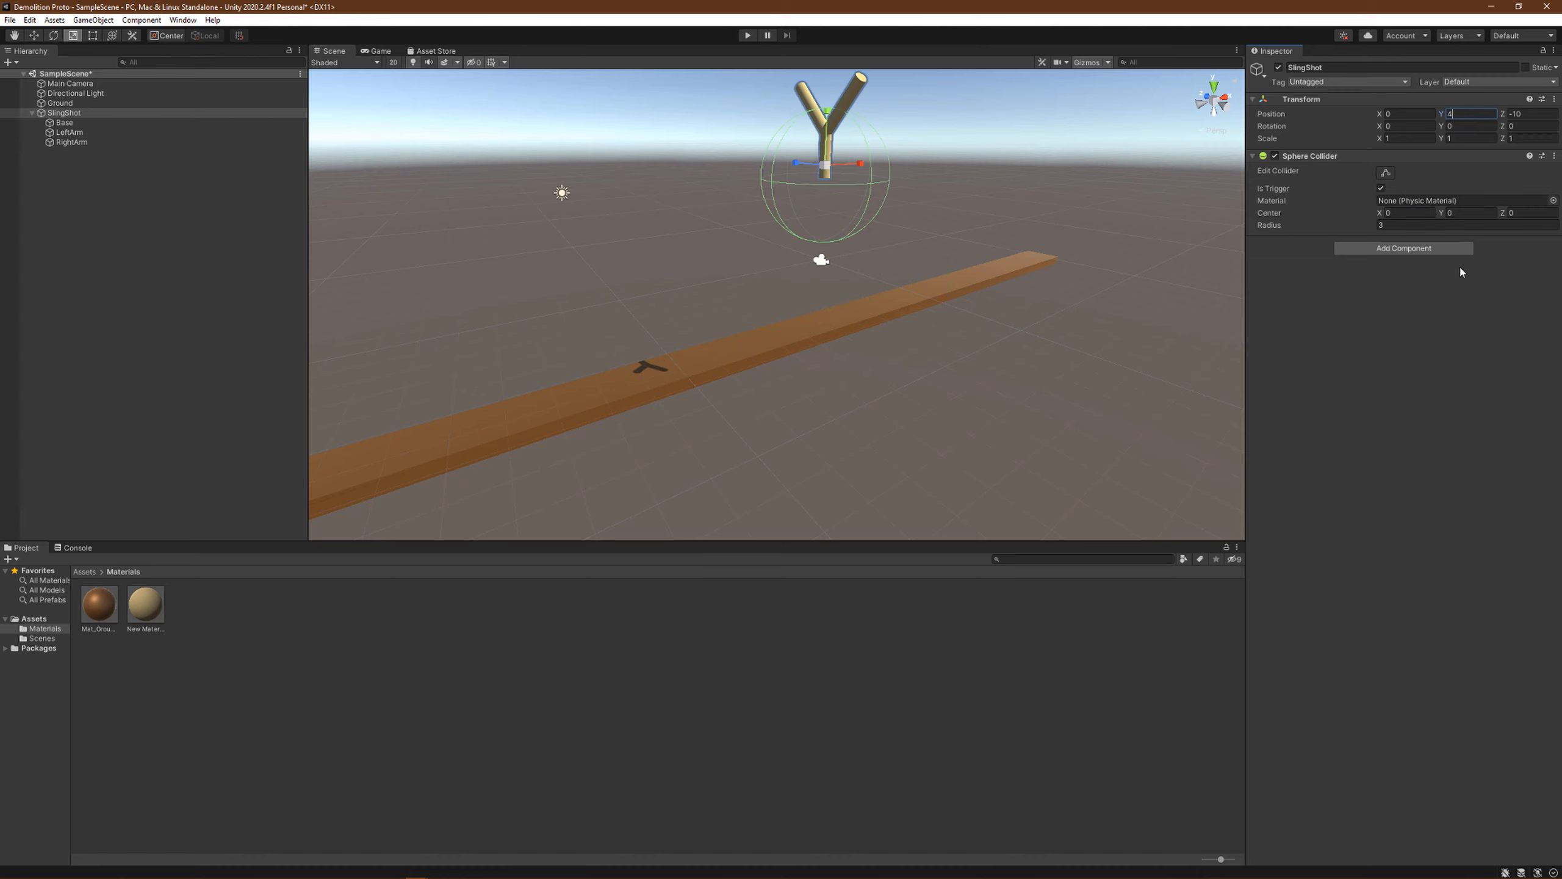
{"action": "key", "text": "BackSpace"}
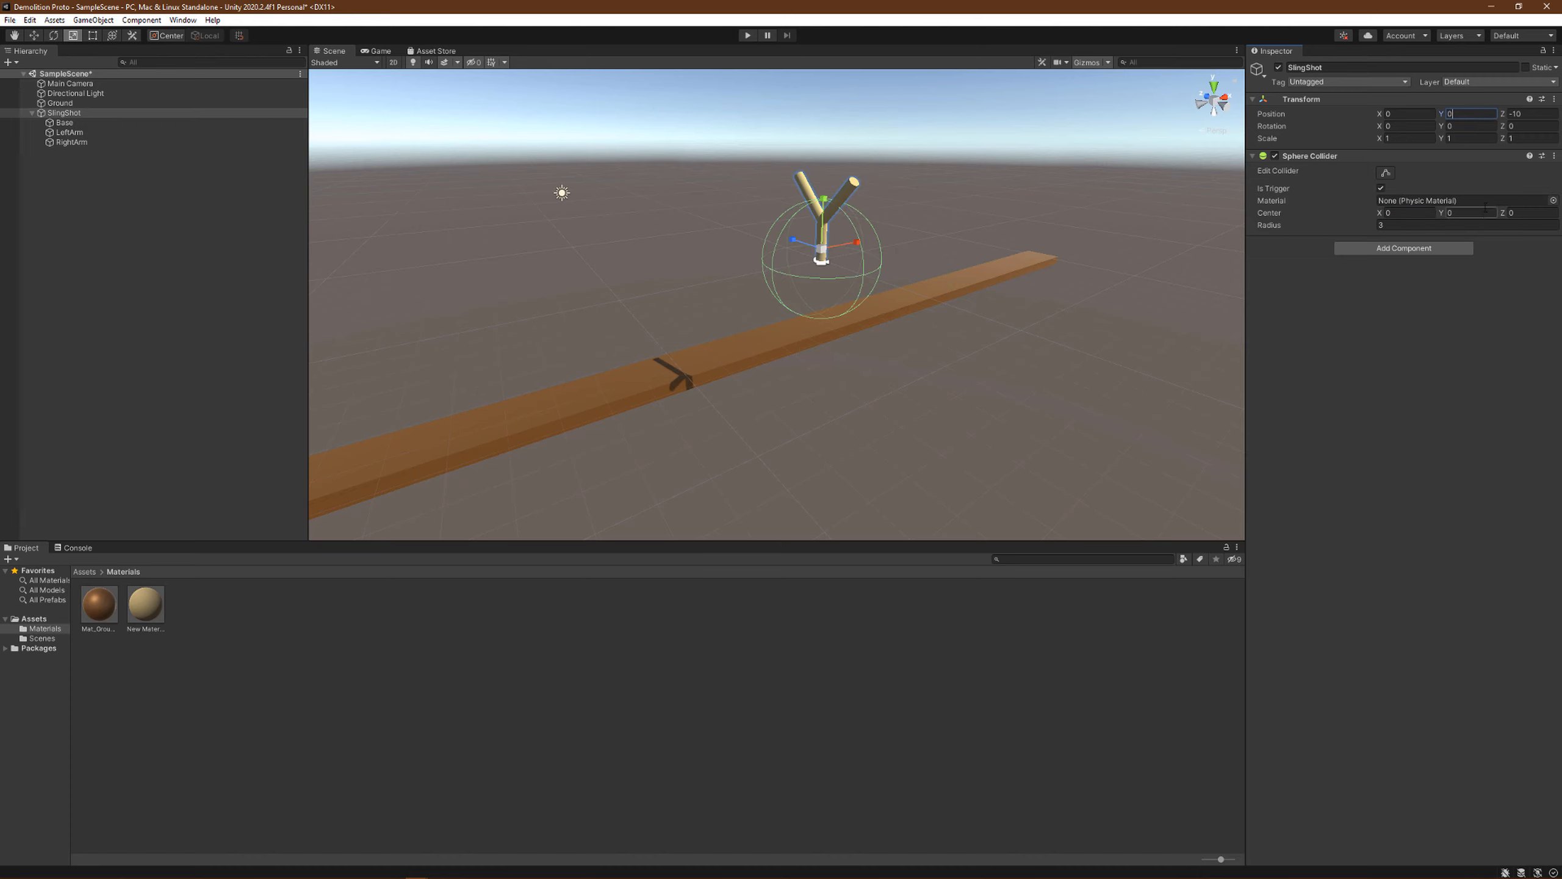
Step: Set the Y center of the SlingShot's Sphere Collider to 4
{"action": "left_click", "coordinate": [1470, 212]}
{"action": "type", "text": "4"}
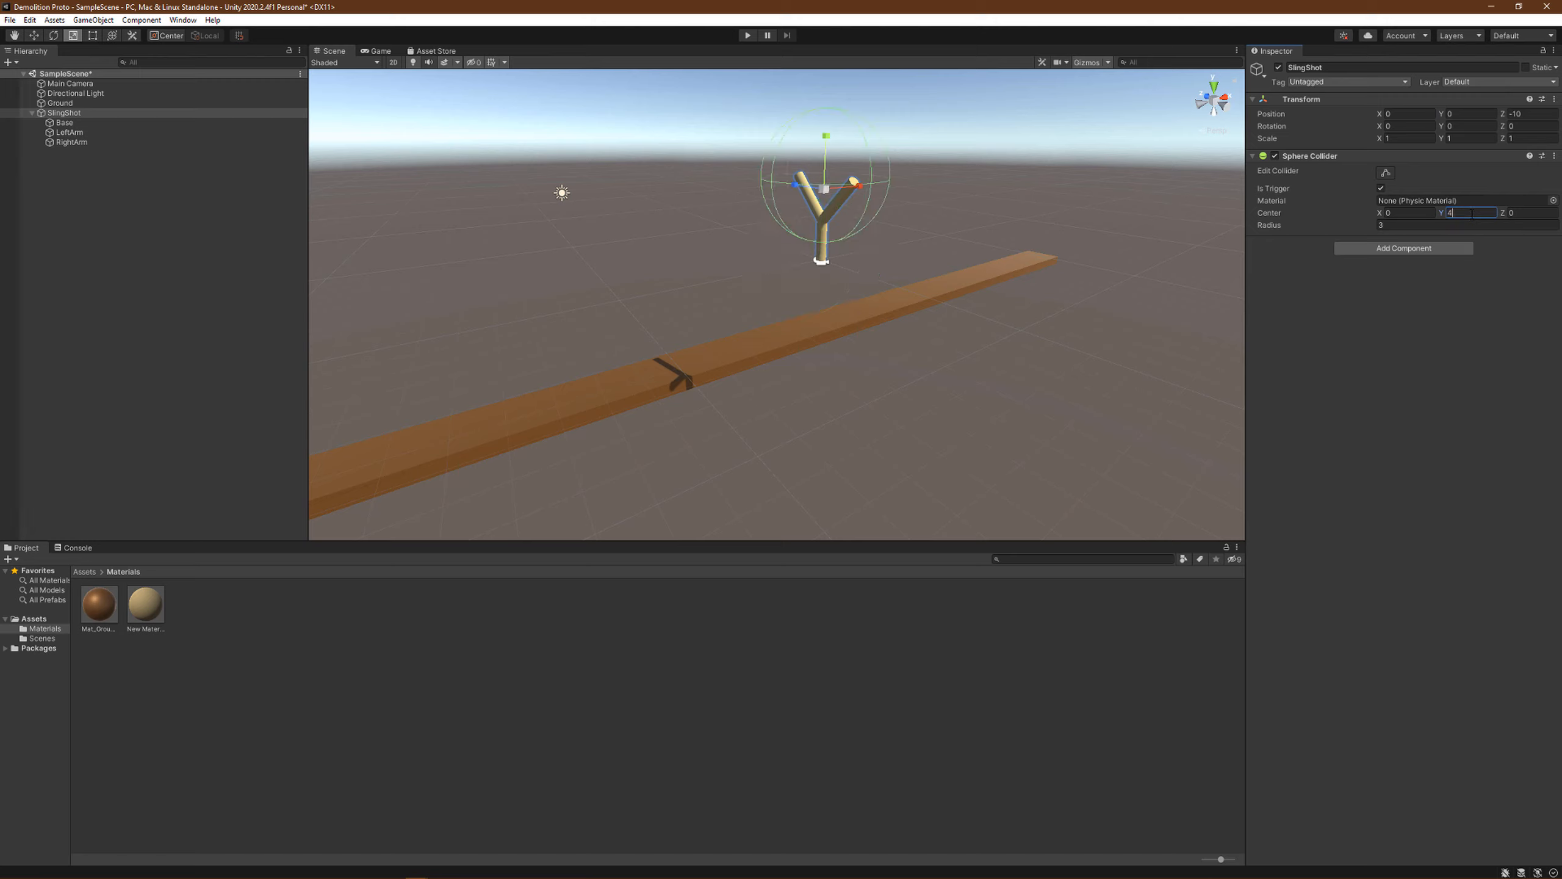
{"action": "left_click", "coordinate": [1467, 283]}
Step: Set the SlingShot's position to X -10, Y -10 and Z 0
{"action": "left_click", "coordinate": [1416, 115]}
{"action": "type", "text": "-10"}
{"action": "key", "text": "Tab"}
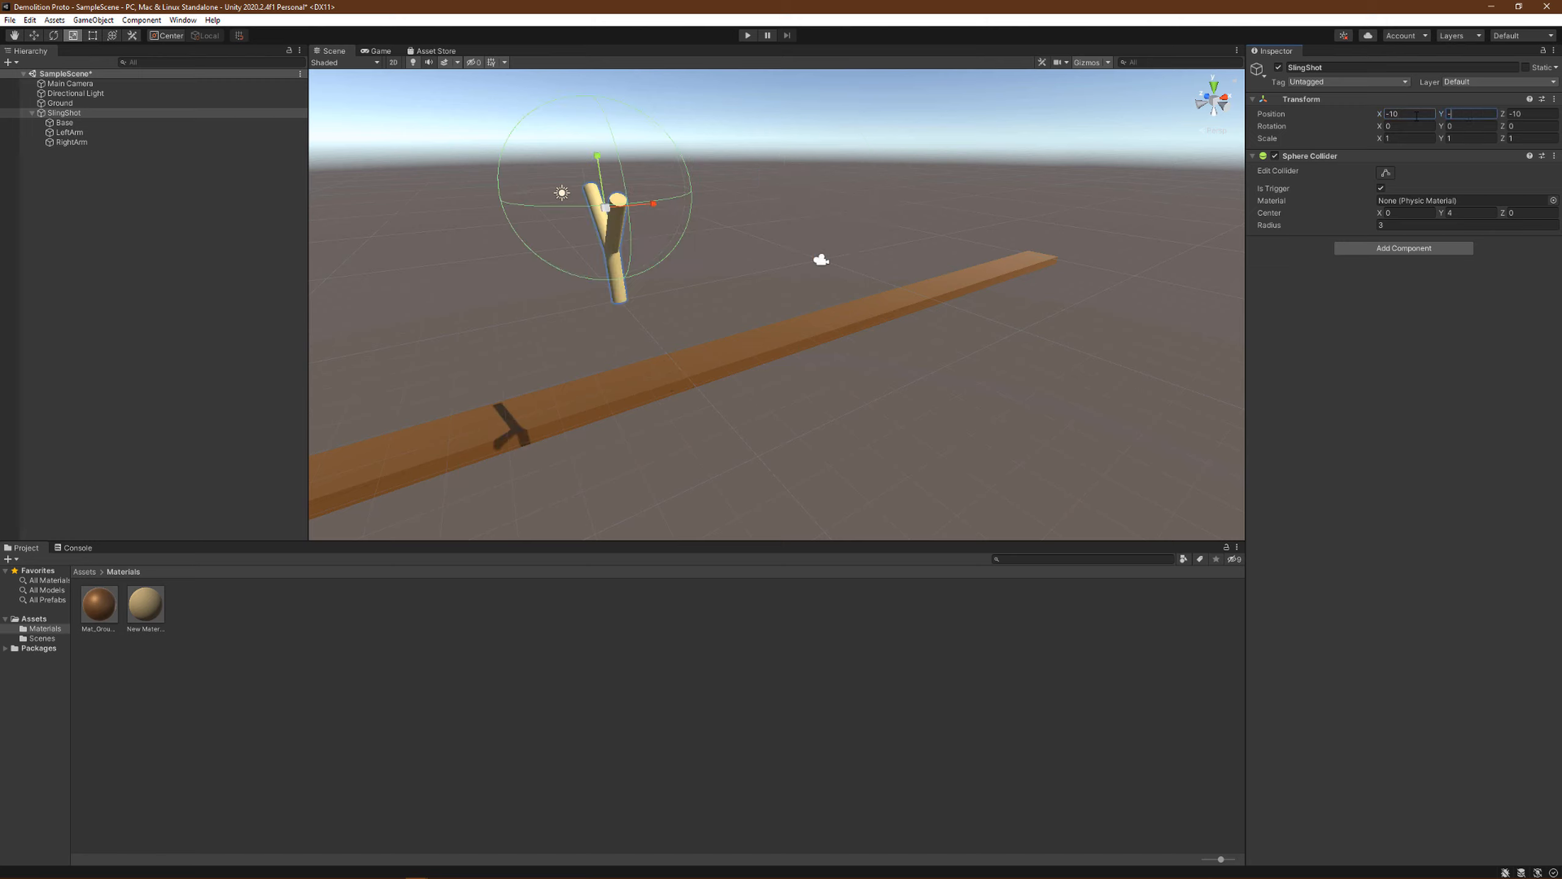
{"action": "type", "text": "-10"}
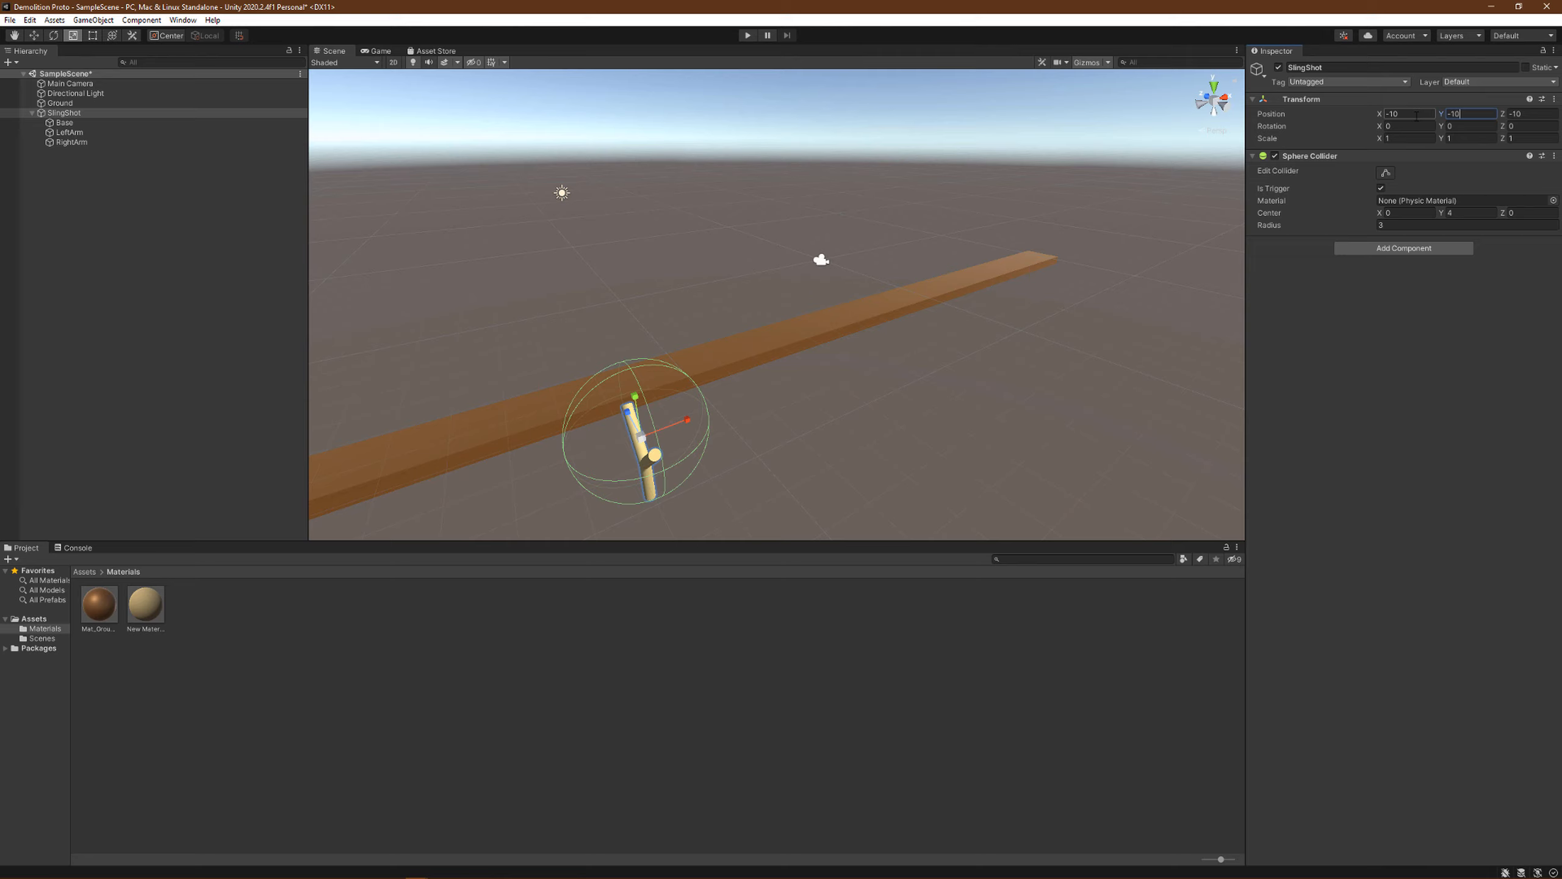
{"action": "key", "text": "Tab"}
{"action": "type", "text": "0"}
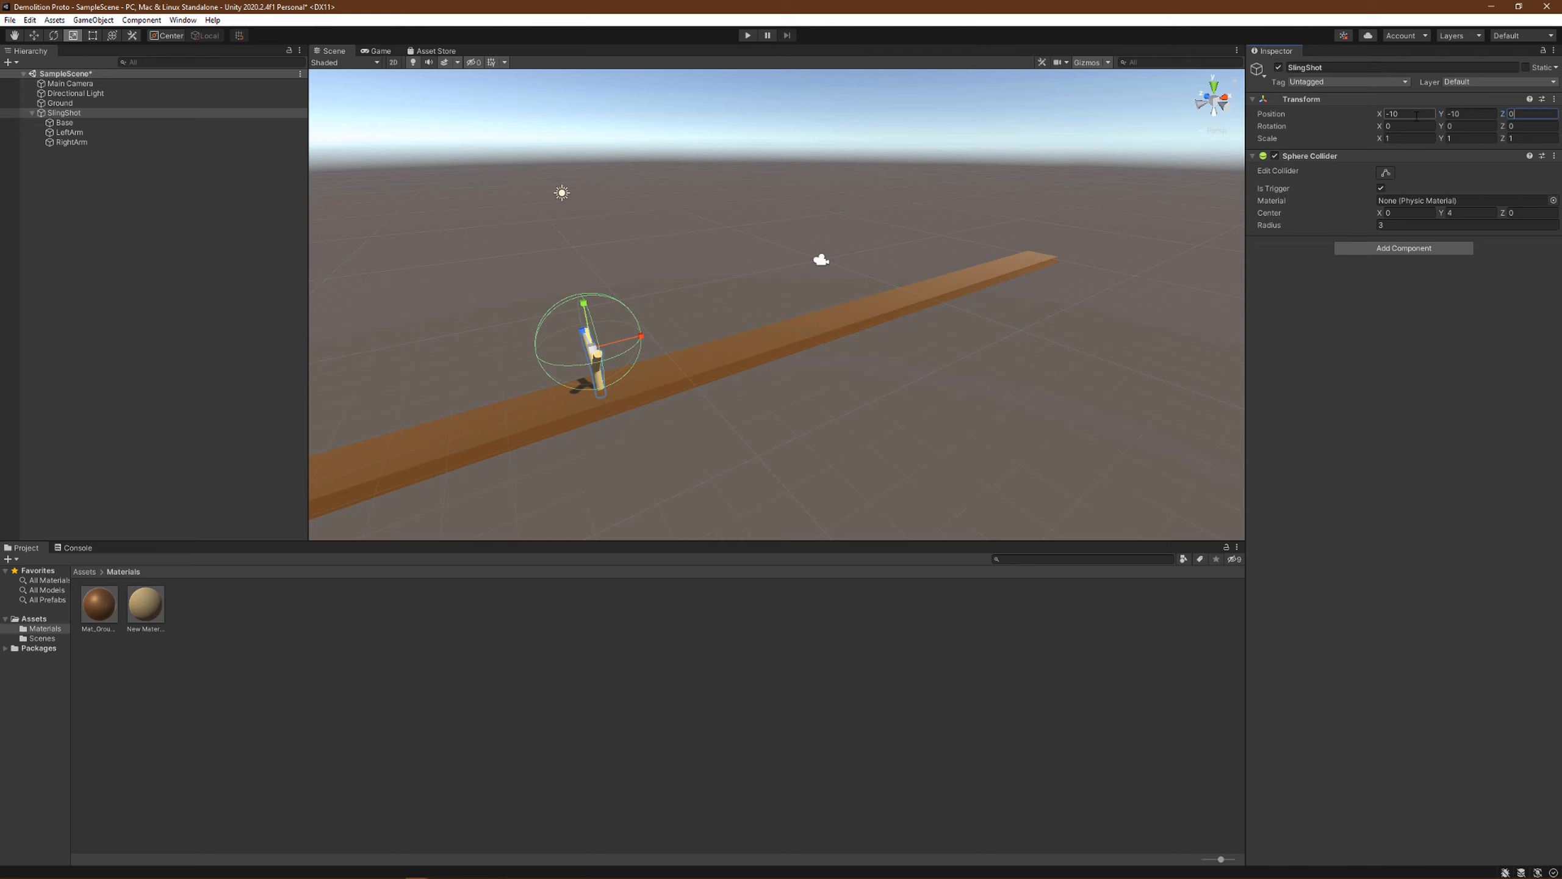
Step: Turn the whole SlingShot by setting its Y rotation to -15
{"action": "key", "text": "Tab"}
{"action": "key", "text": "Tab"}
{"action": "type", "text": "-15"}
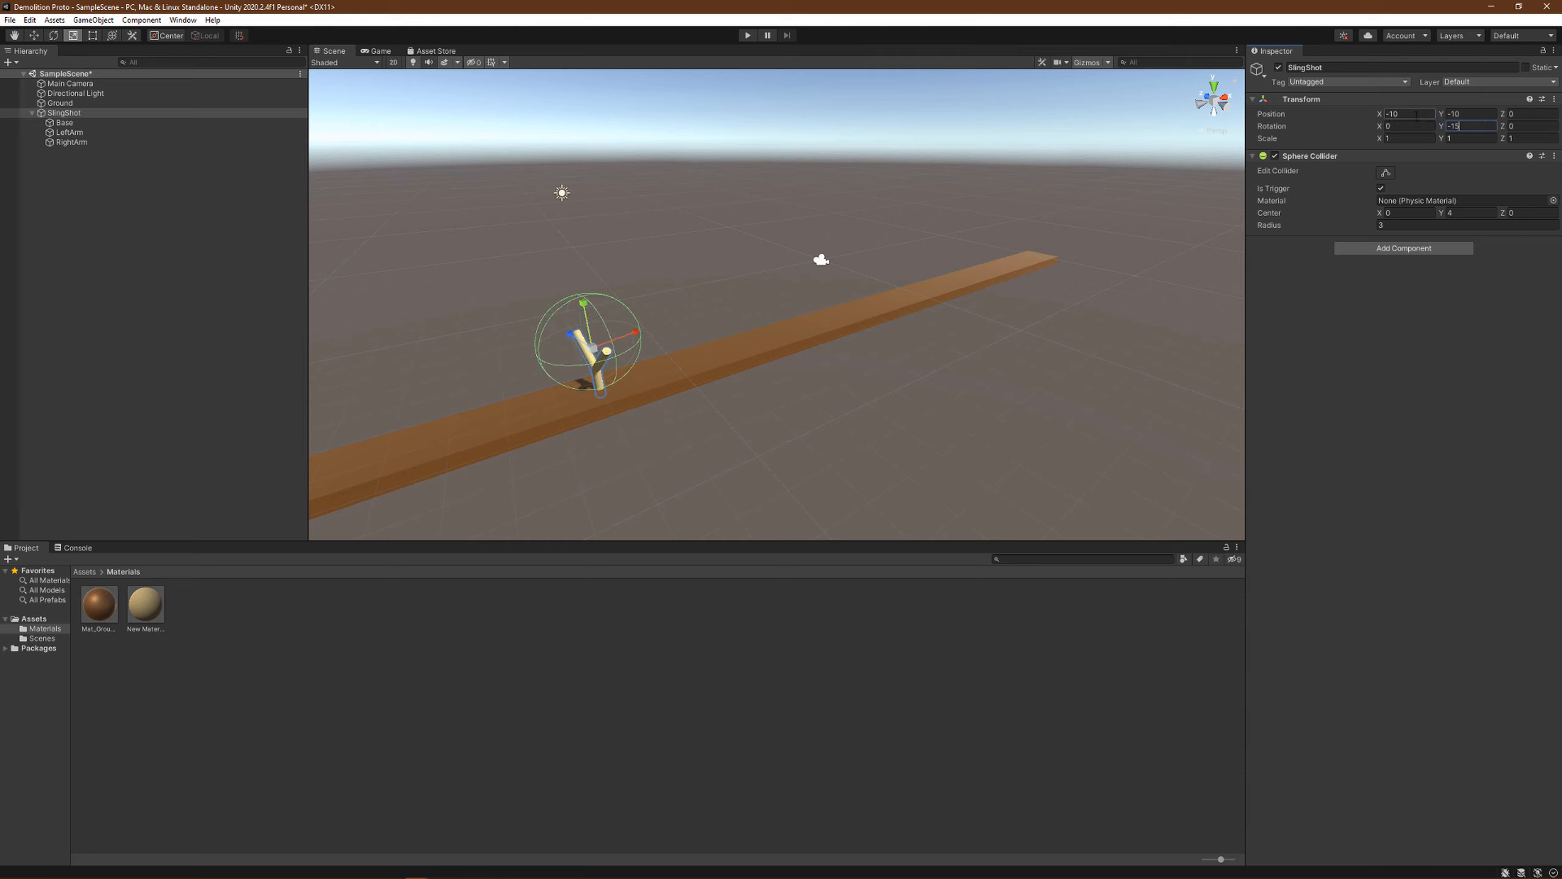
{"action": "key", "text": "Tab"}
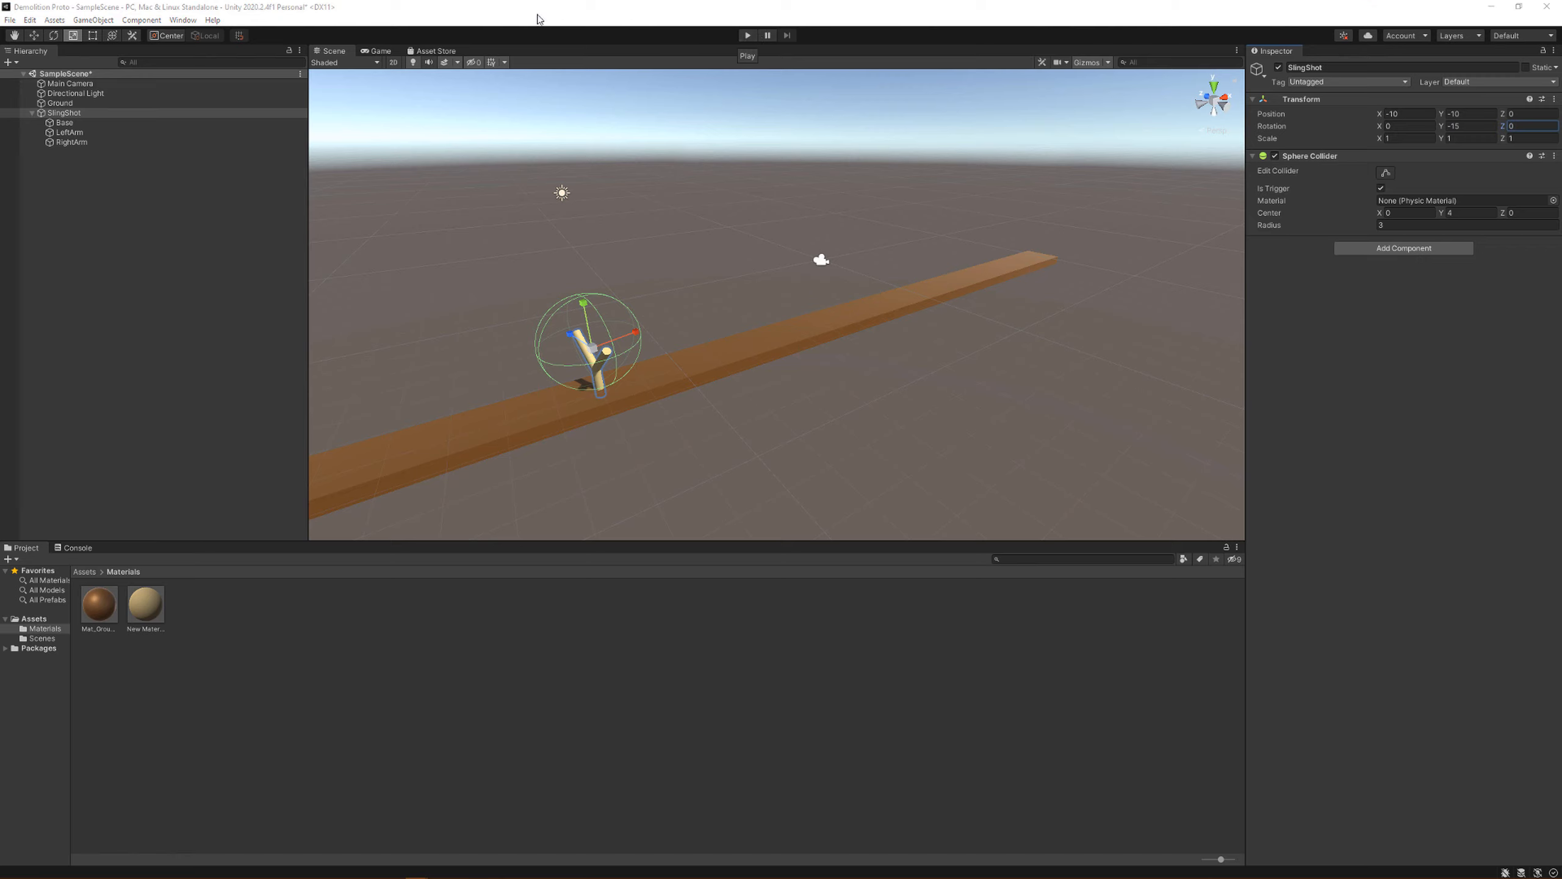
Step: Create an empty child object under SlingShot and name it LaunchPoint
{"action": "right_click", "coordinate": [74, 115]}
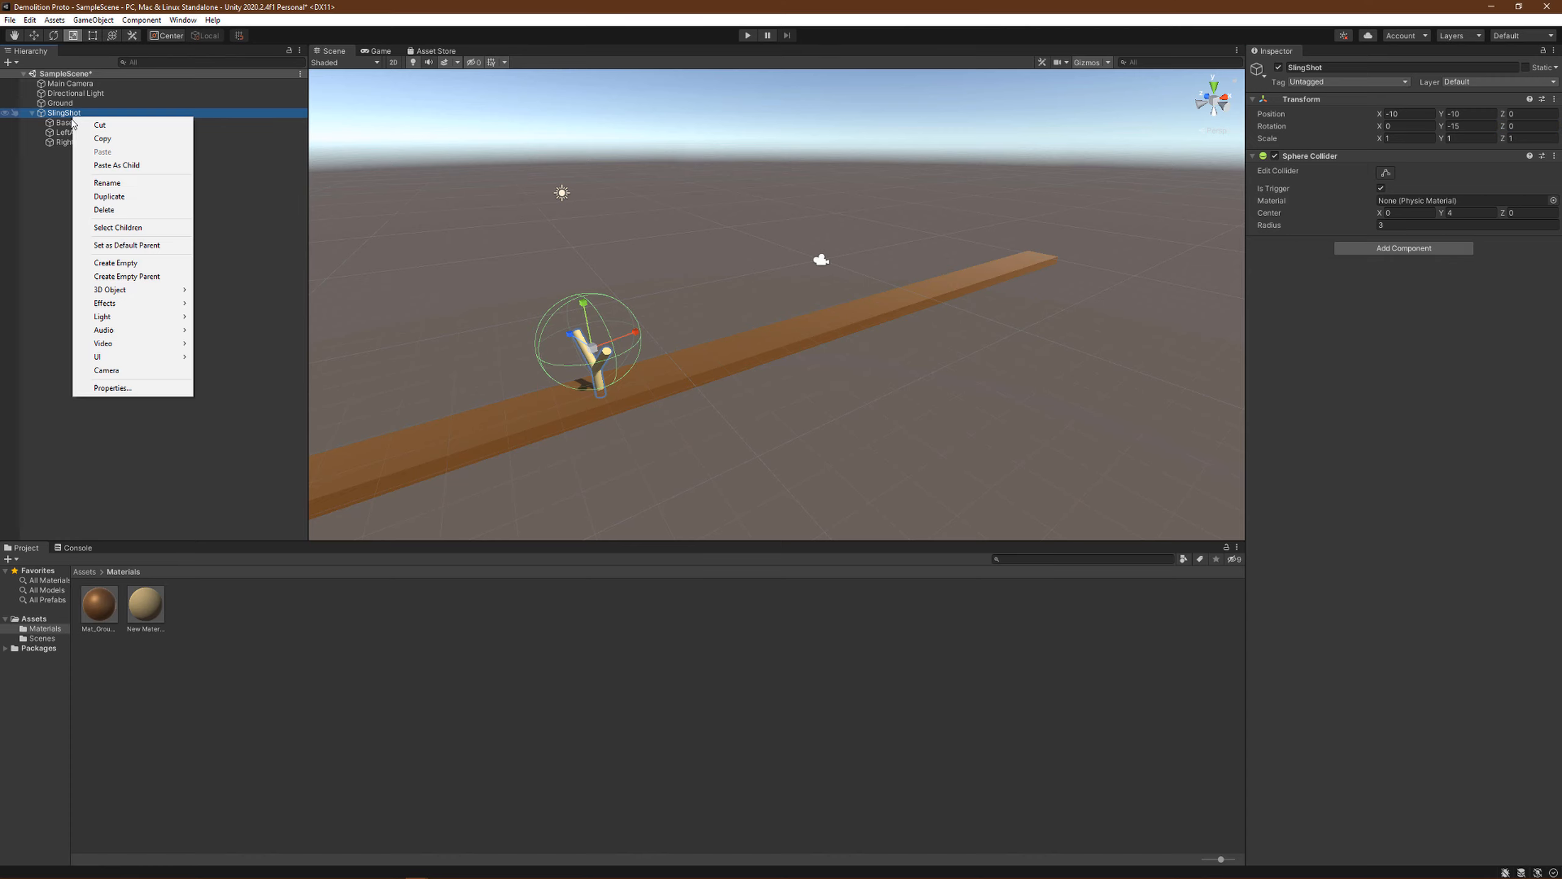
{"action": "left_click", "coordinate": [105, 263]}
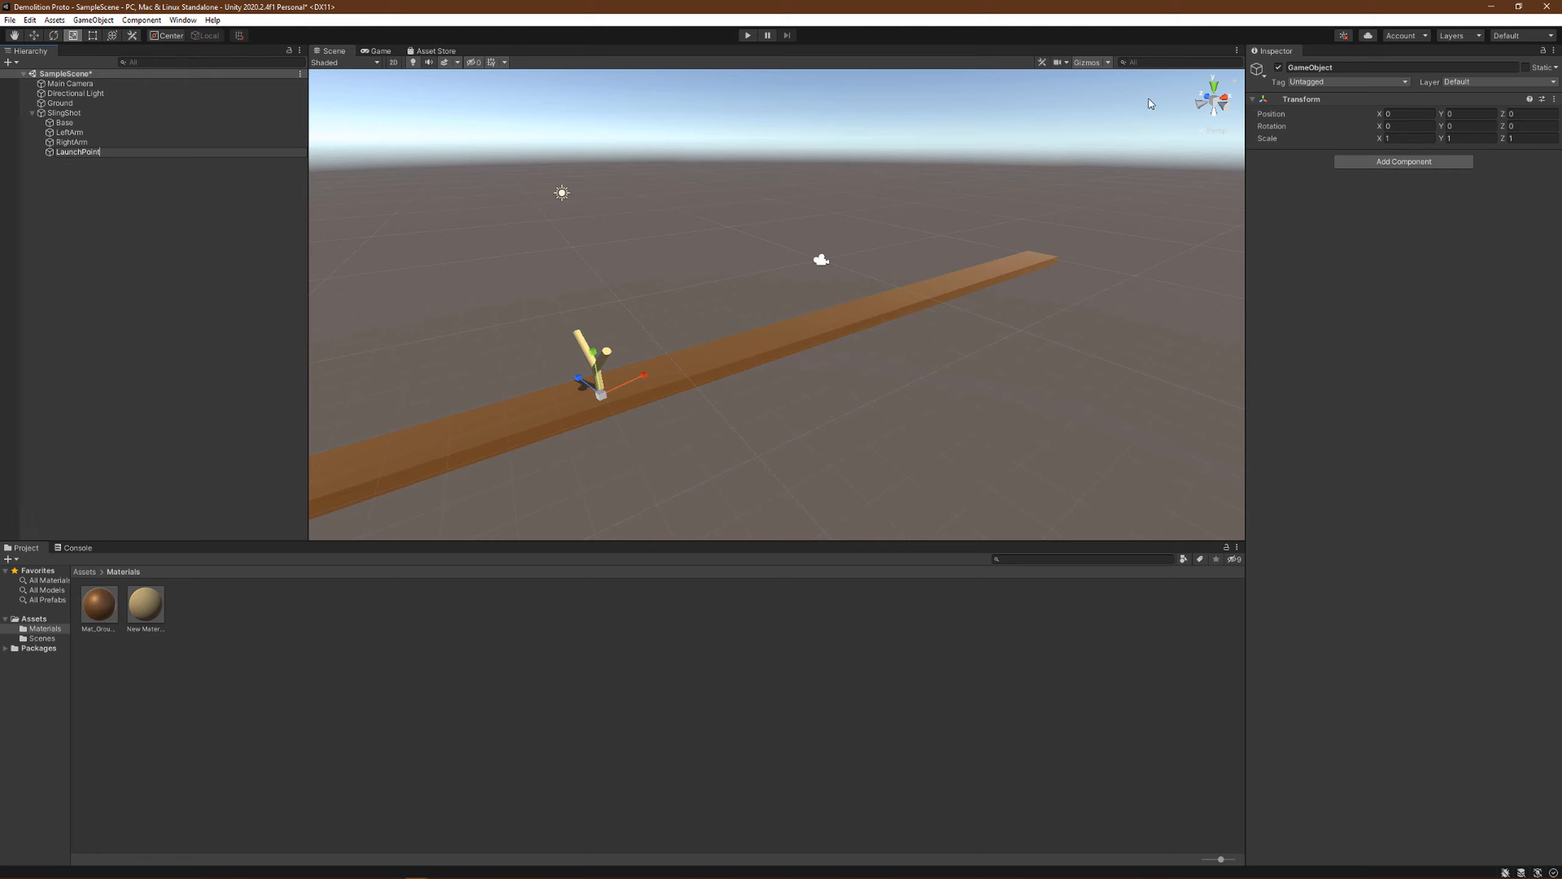
{"action": "left_click", "coordinate": [1467, 114]}
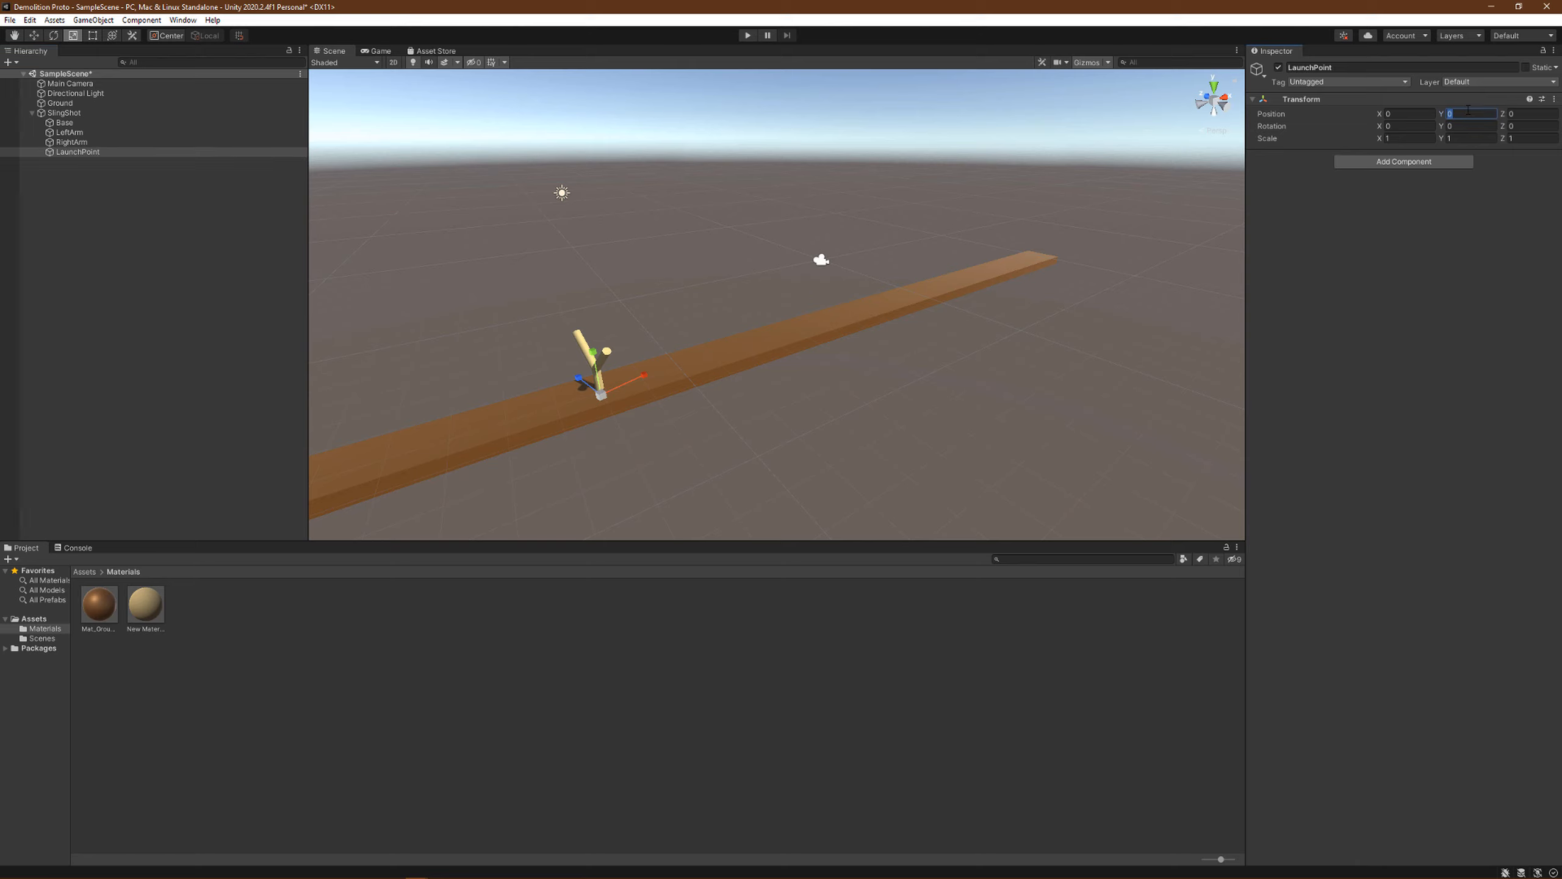
{"action": "type", "text": "15"}
{"action": "left_click", "coordinate": [34, 38]}
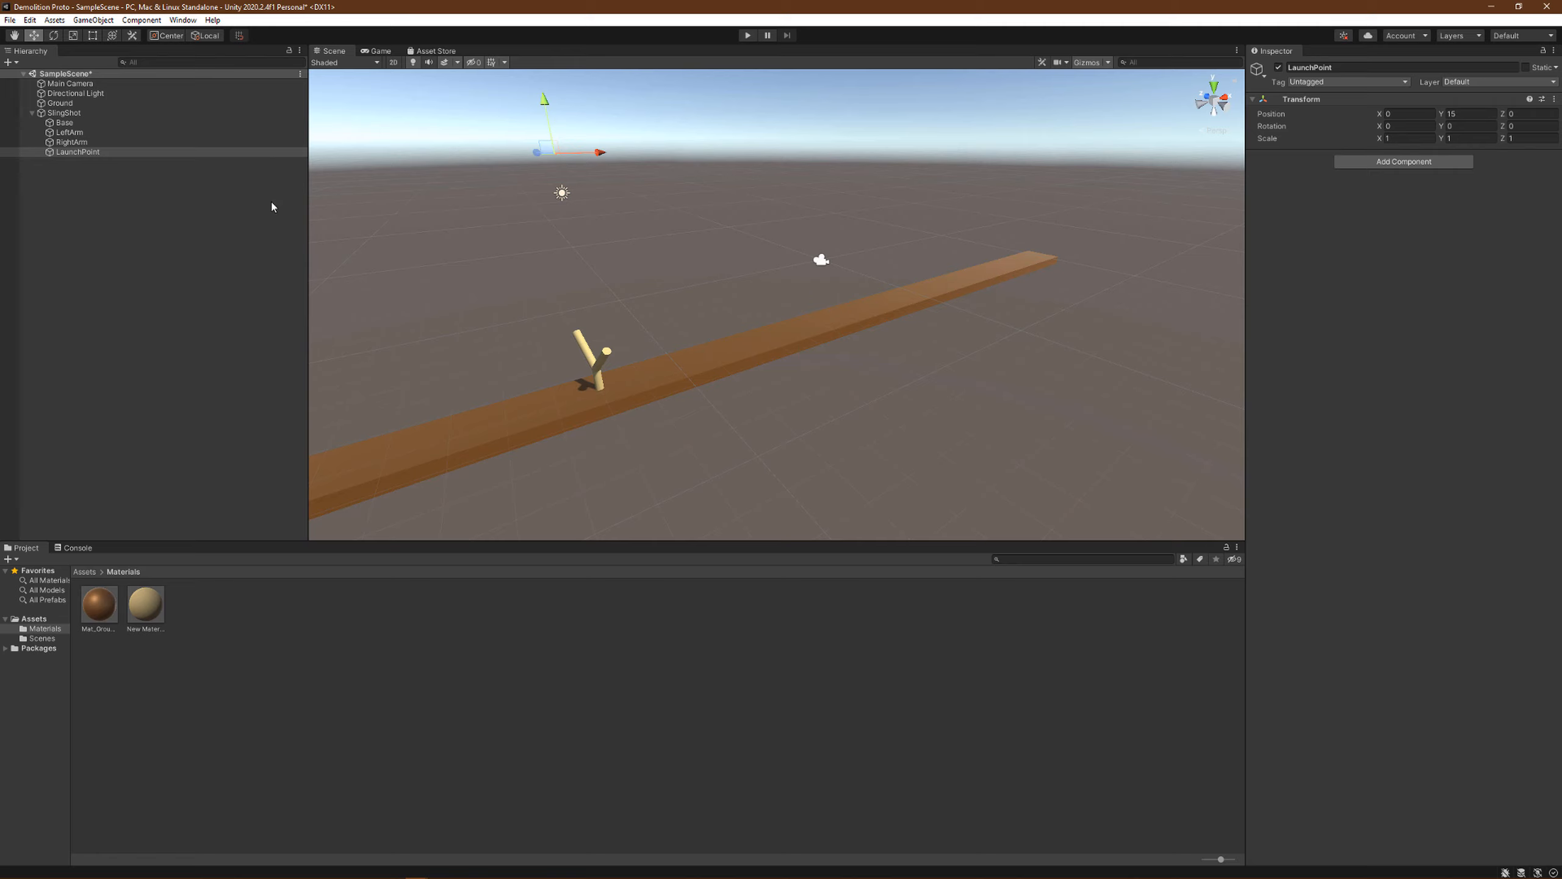
Step: Set LaunchPoint's Y position to 4 and its Y rotation to 15
{"action": "left_click", "coordinate": [62, 153]}
{"action": "left_click", "coordinate": [1464, 116]}
{"action": "double_click", "coordinate": [1466, 118]}
{"action": "type", "text": "4"}
{"action": "left_click", "coordinate": [1447, 127]}
{"action": "type", "text": "5"}
{"action": "left_click", "coordinate": [1461, 224]}
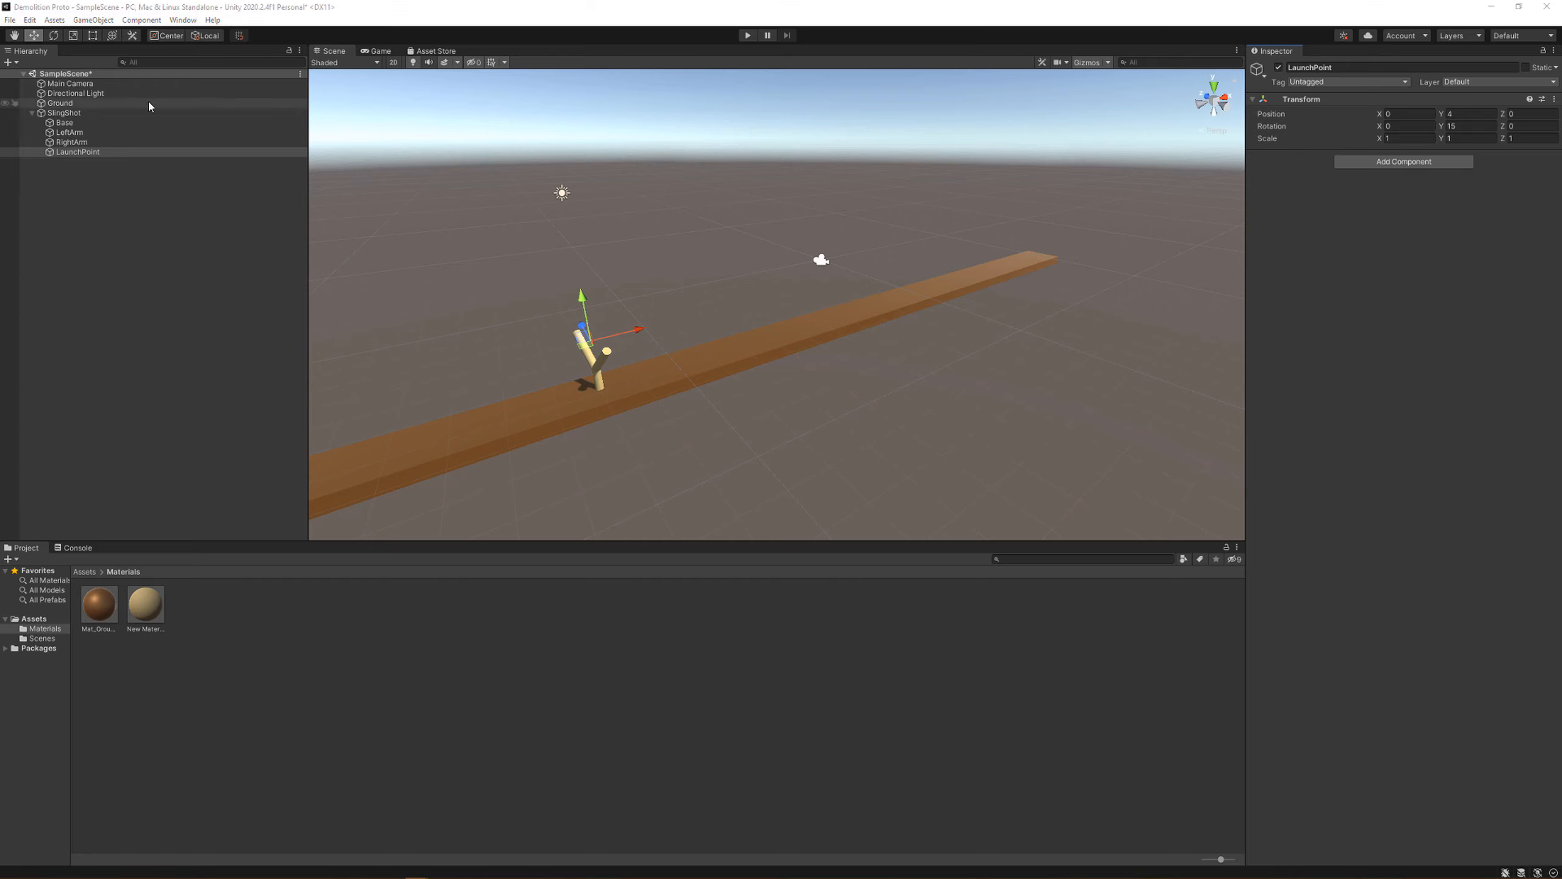
Step: Create a 3D sphere at the root level of SampleScene
{"action": "right_click", "coordinate": [79, 74]}
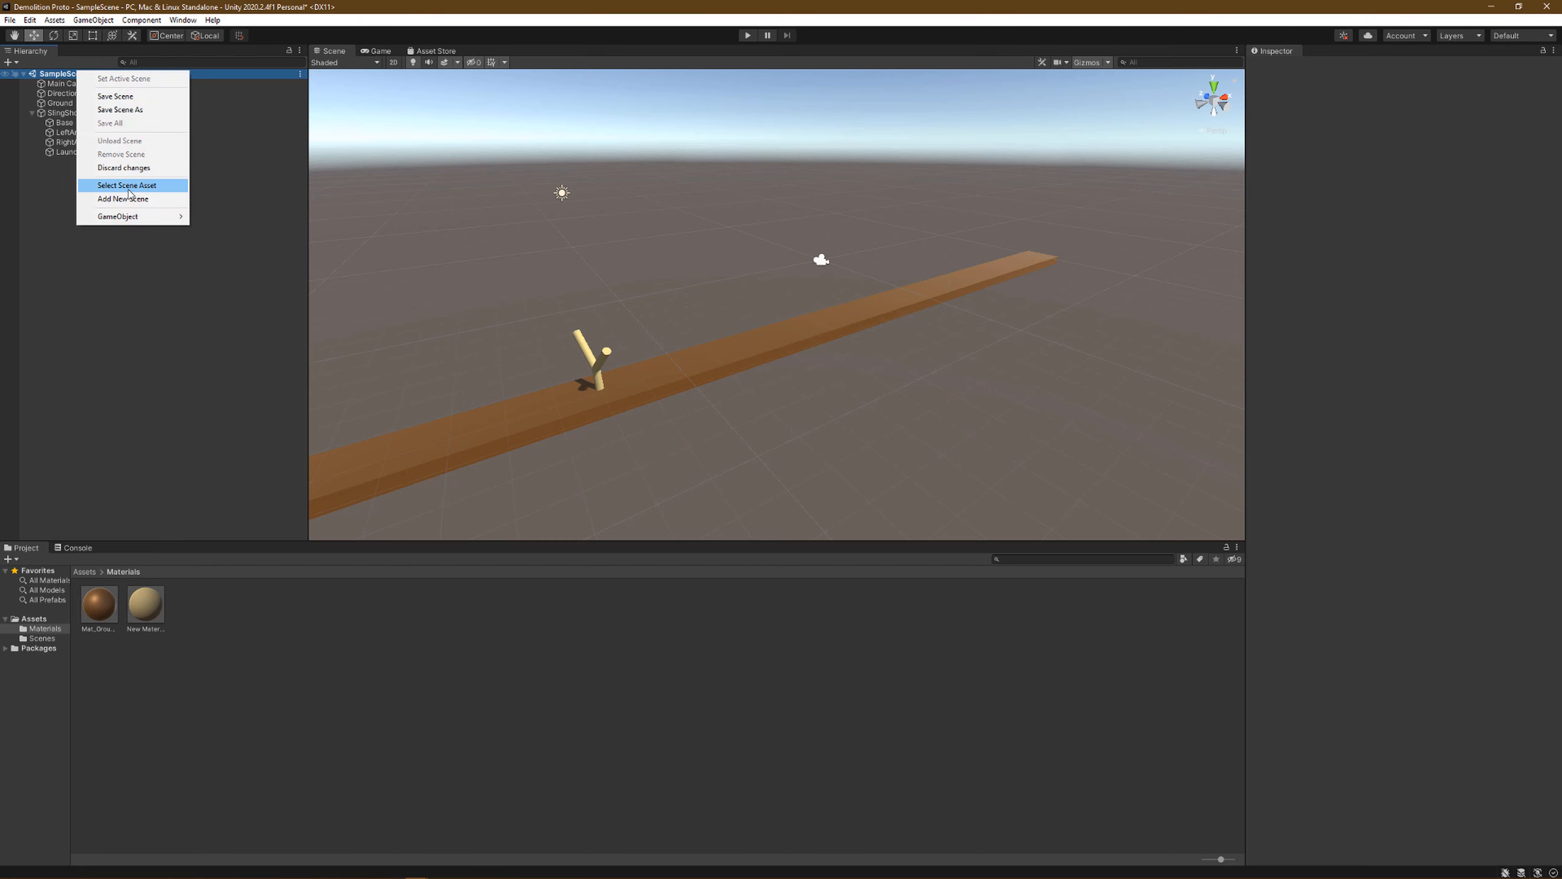
{"action": "mouse_move", "coordinate": [123, 217]}
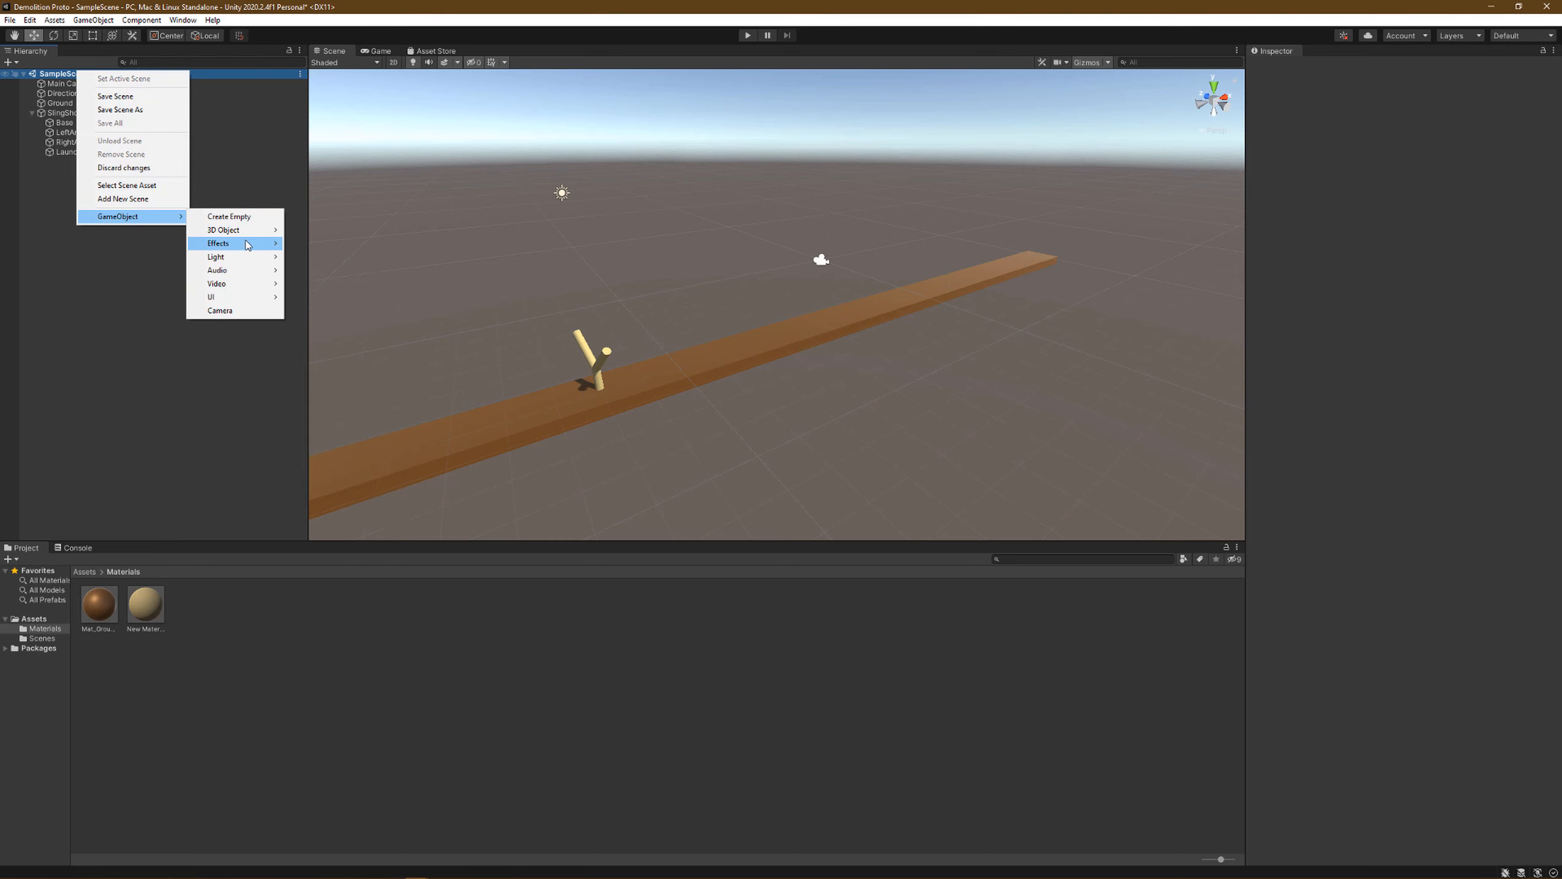
{"action": "mouse_move", "coordinate": [249, 229]}
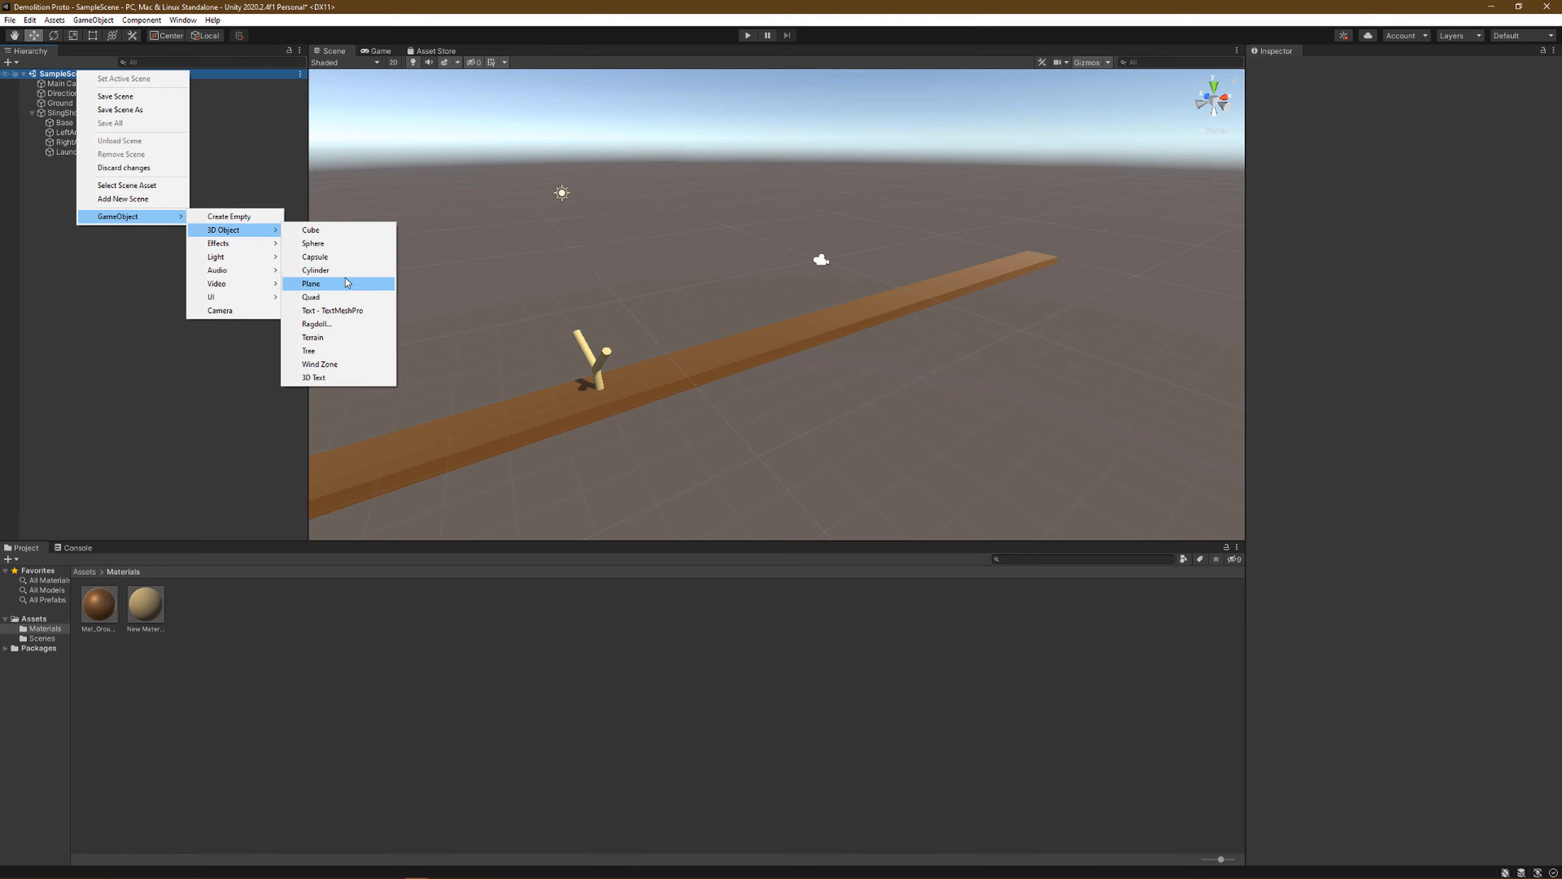
{"action": "left_click", "coordinate": [342, 242]}
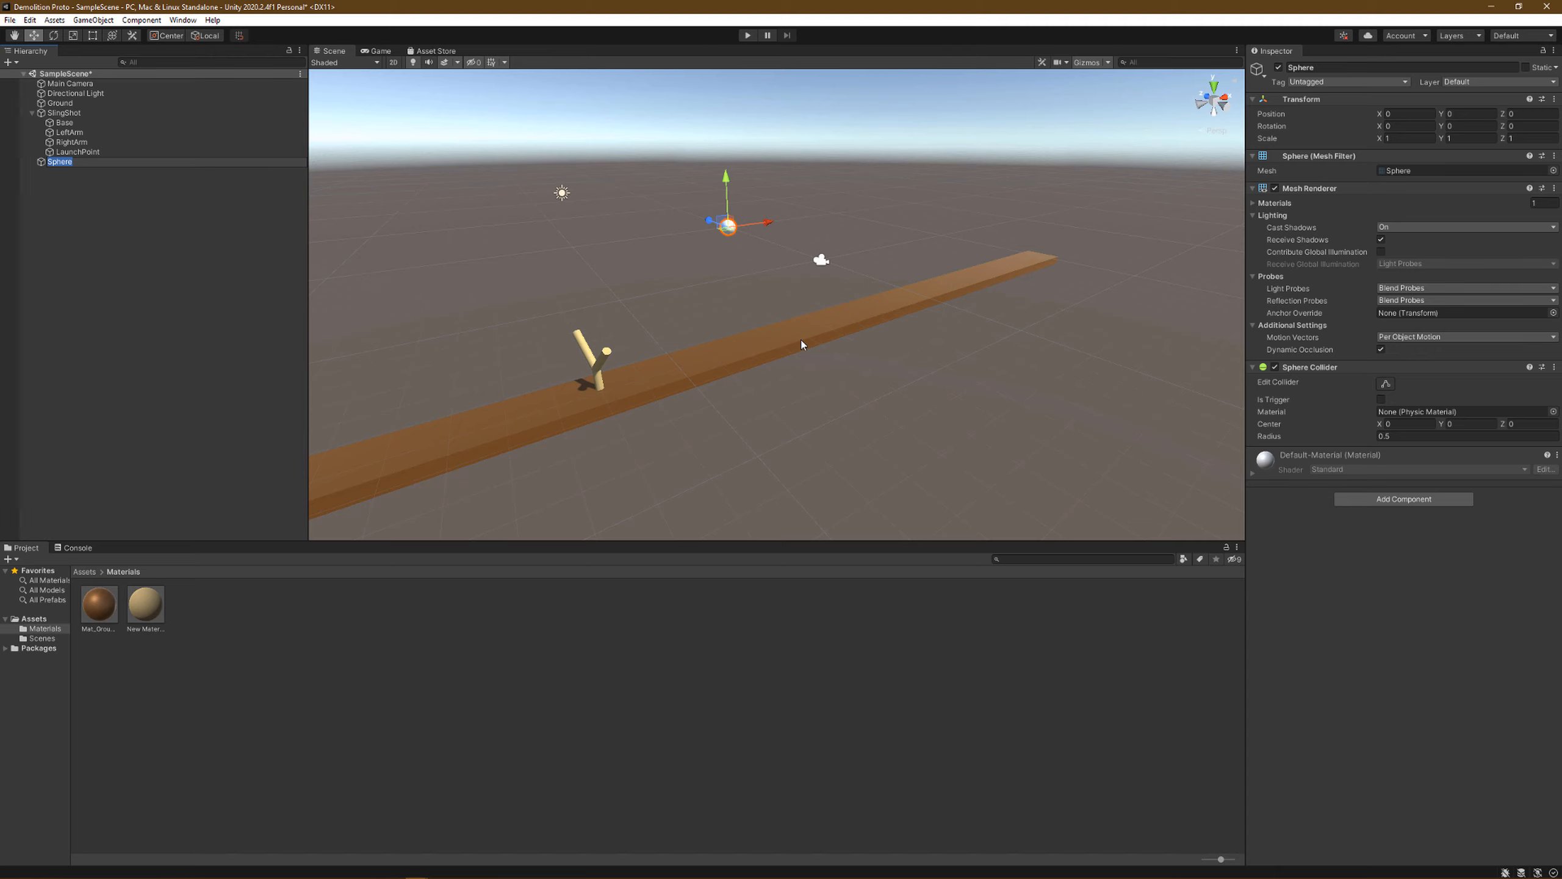
Step: Add a Rigidbody physics component to the new Sphere
{"action": "left_click", "coordinate": [1404, 499]}
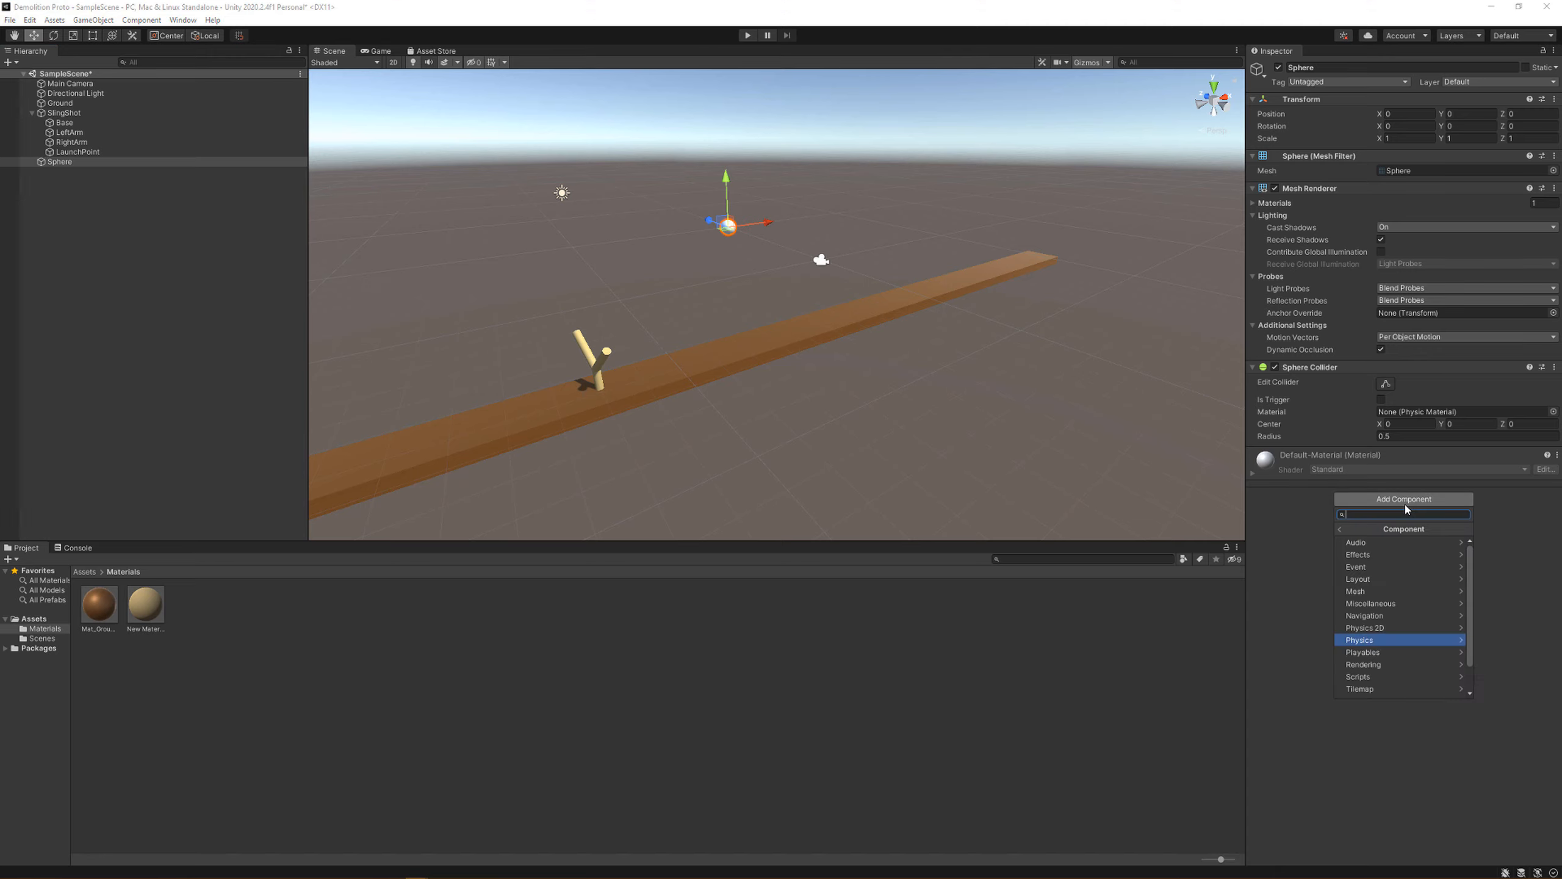
{"action": "left_click", "coordinate": [1381, 640]}
{"action": "left_click", "coordinate": [1363, 664]}
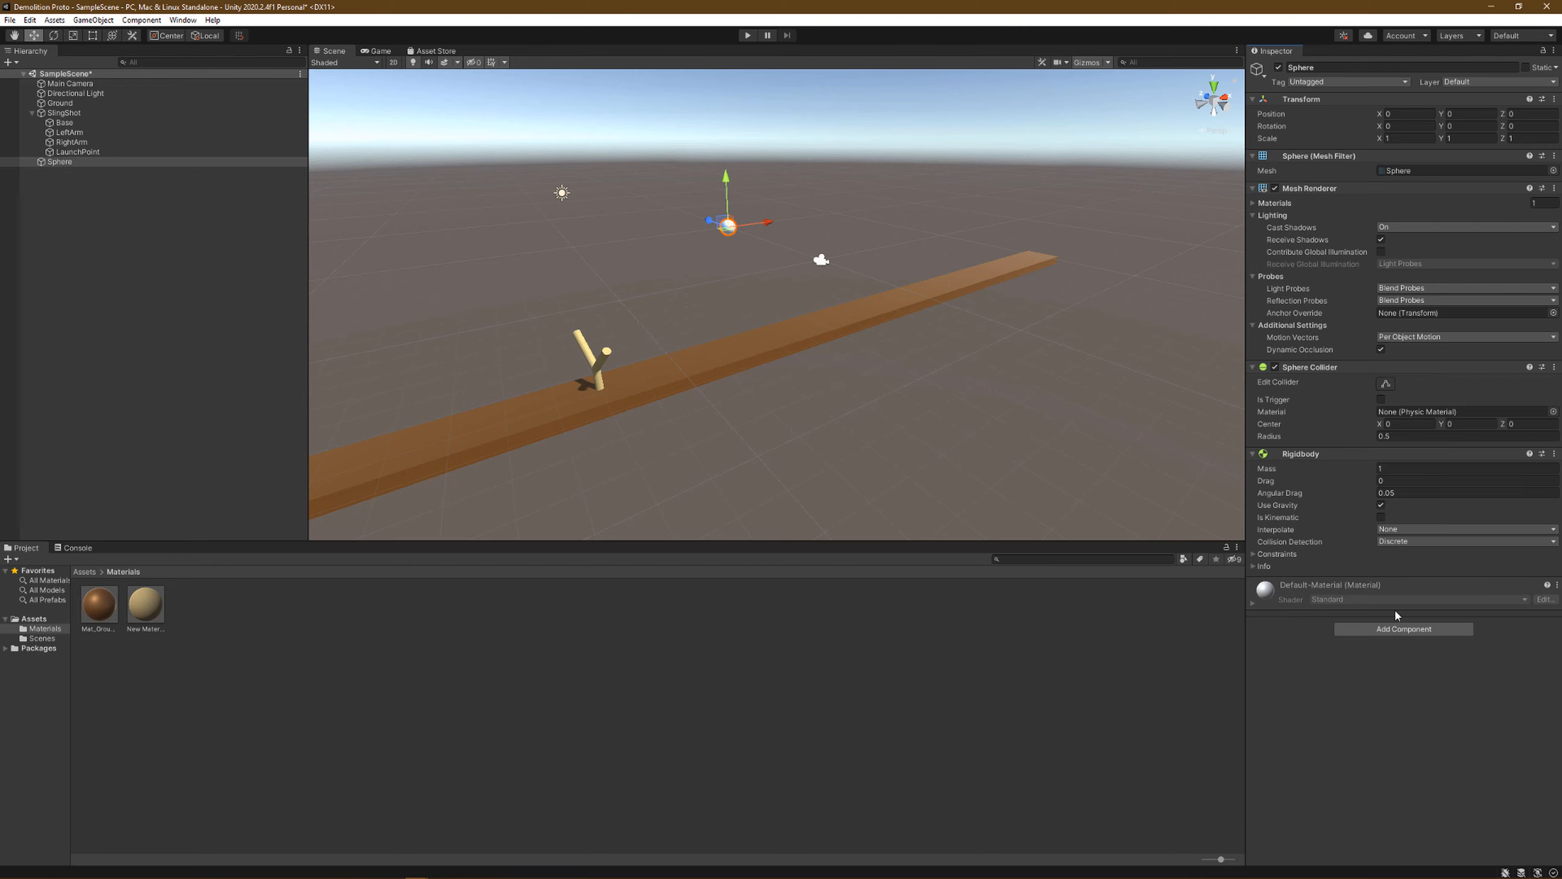
{"action": "left_click", "coordinate": [1353, 471]}
Step: Create a material named Mat_Projectile in the Materials folder
{"action": "left_click", "coordinate": [275, 659]}
{"action": "right_click", "coordinate": [274, 657]}
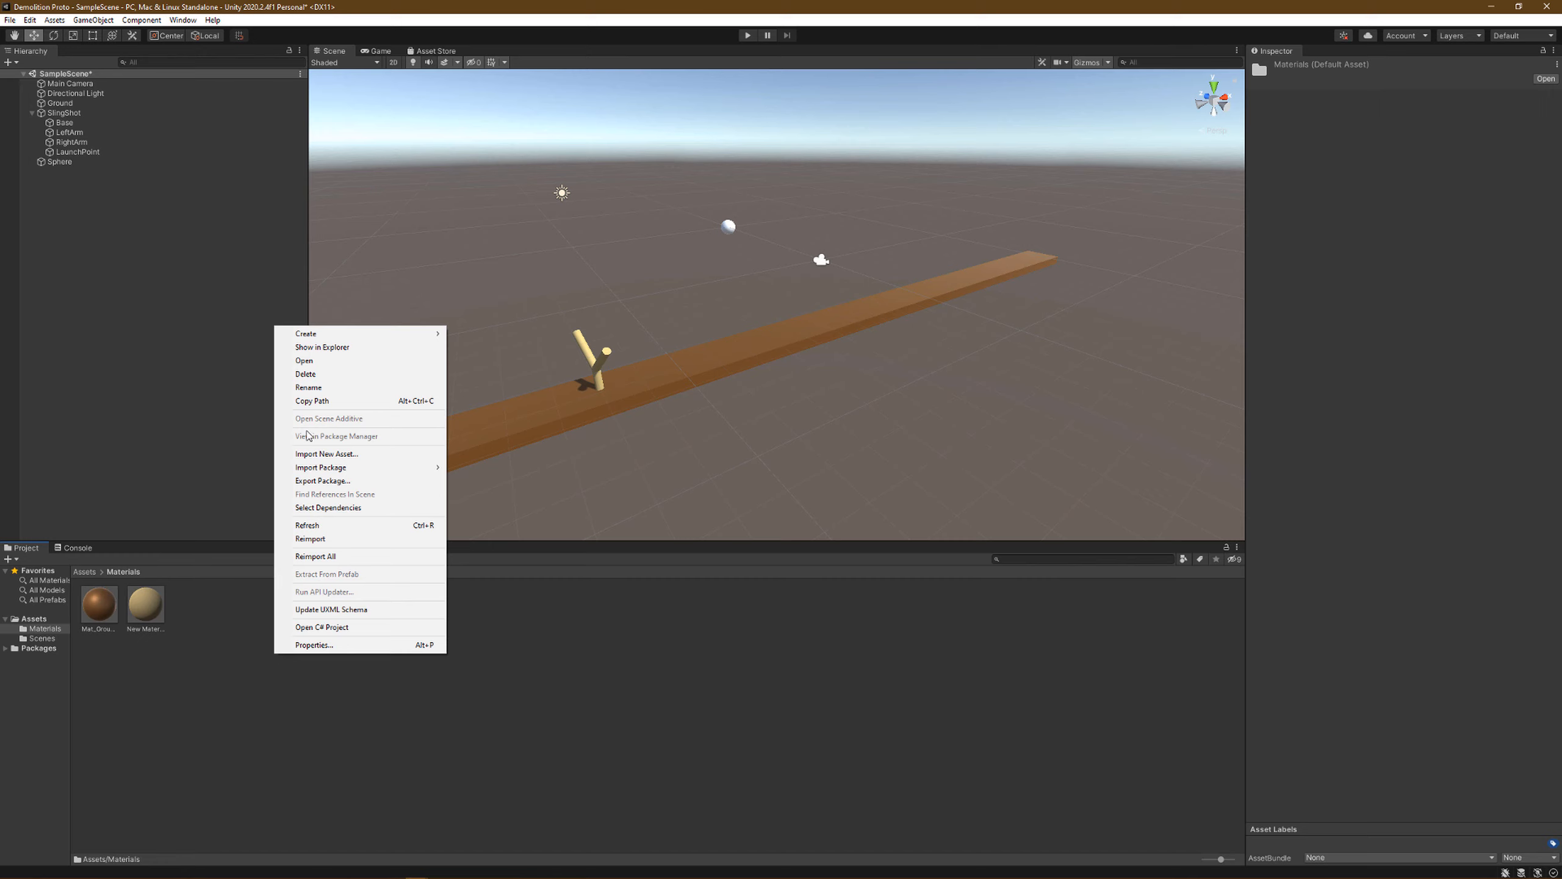
{"action": "mouse_move", "coordinate": [369, 333]}
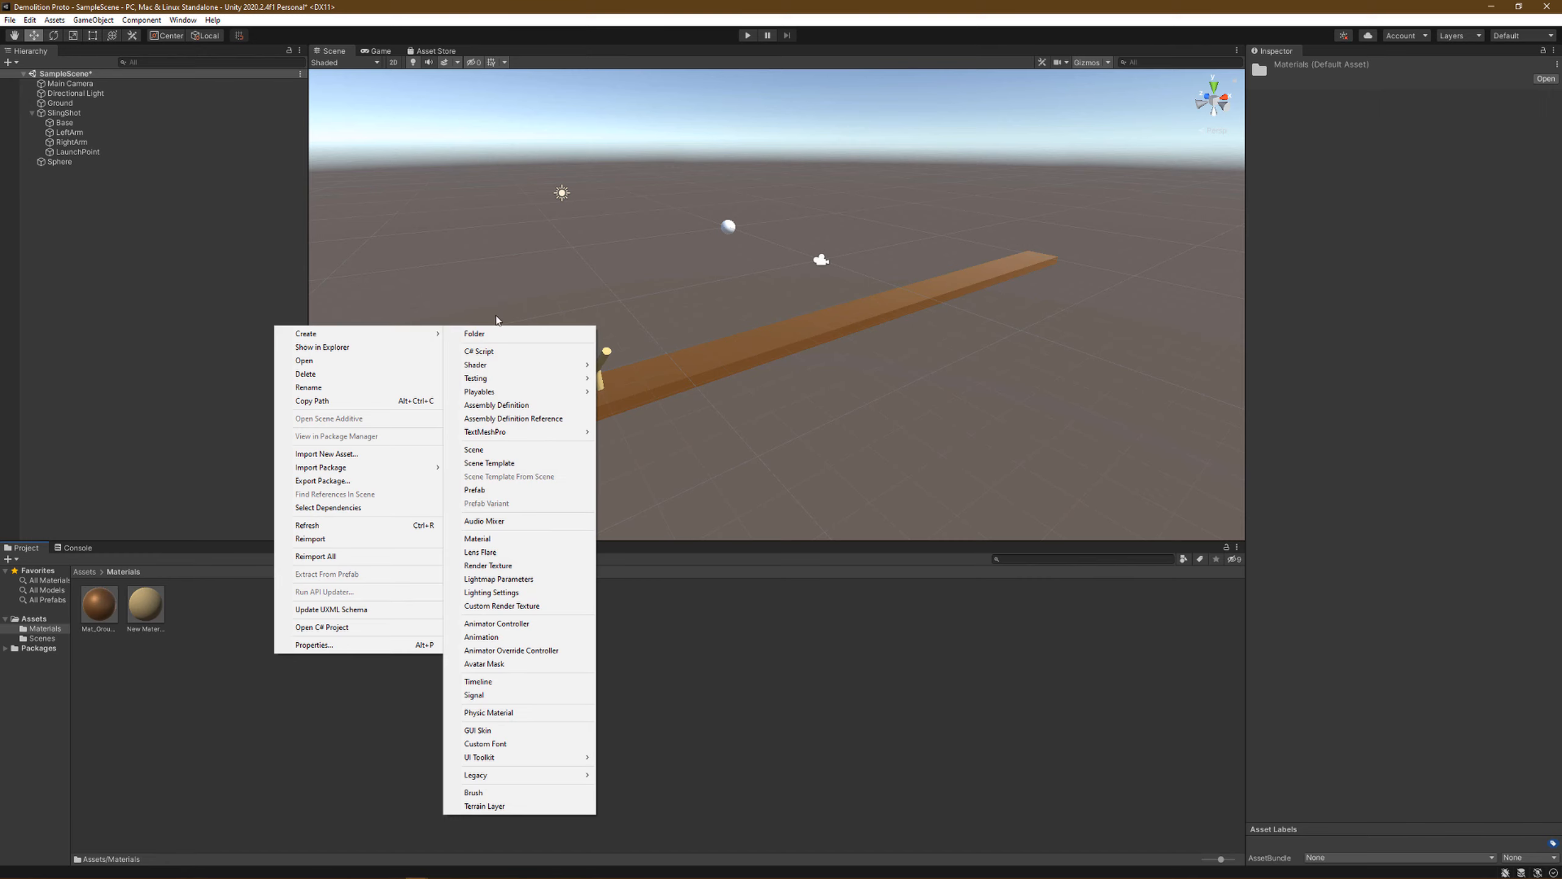
{"action": "left_click", "coordinate": [526, 543]}
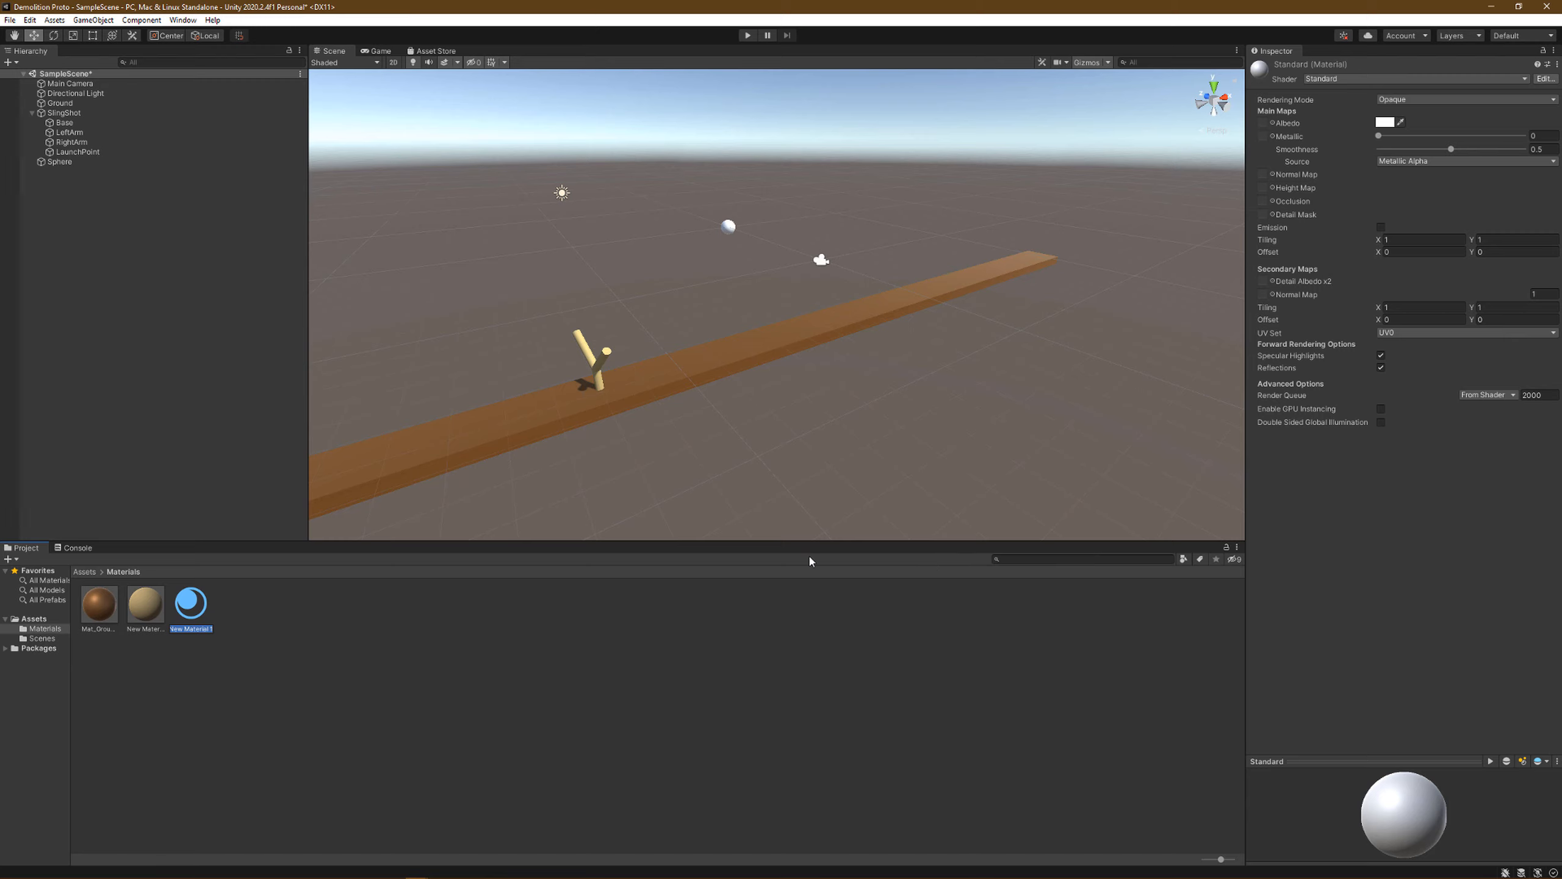
{"action": "type", "text": "Mat_Projectile"}
{"action": "key", "text": "Return"}
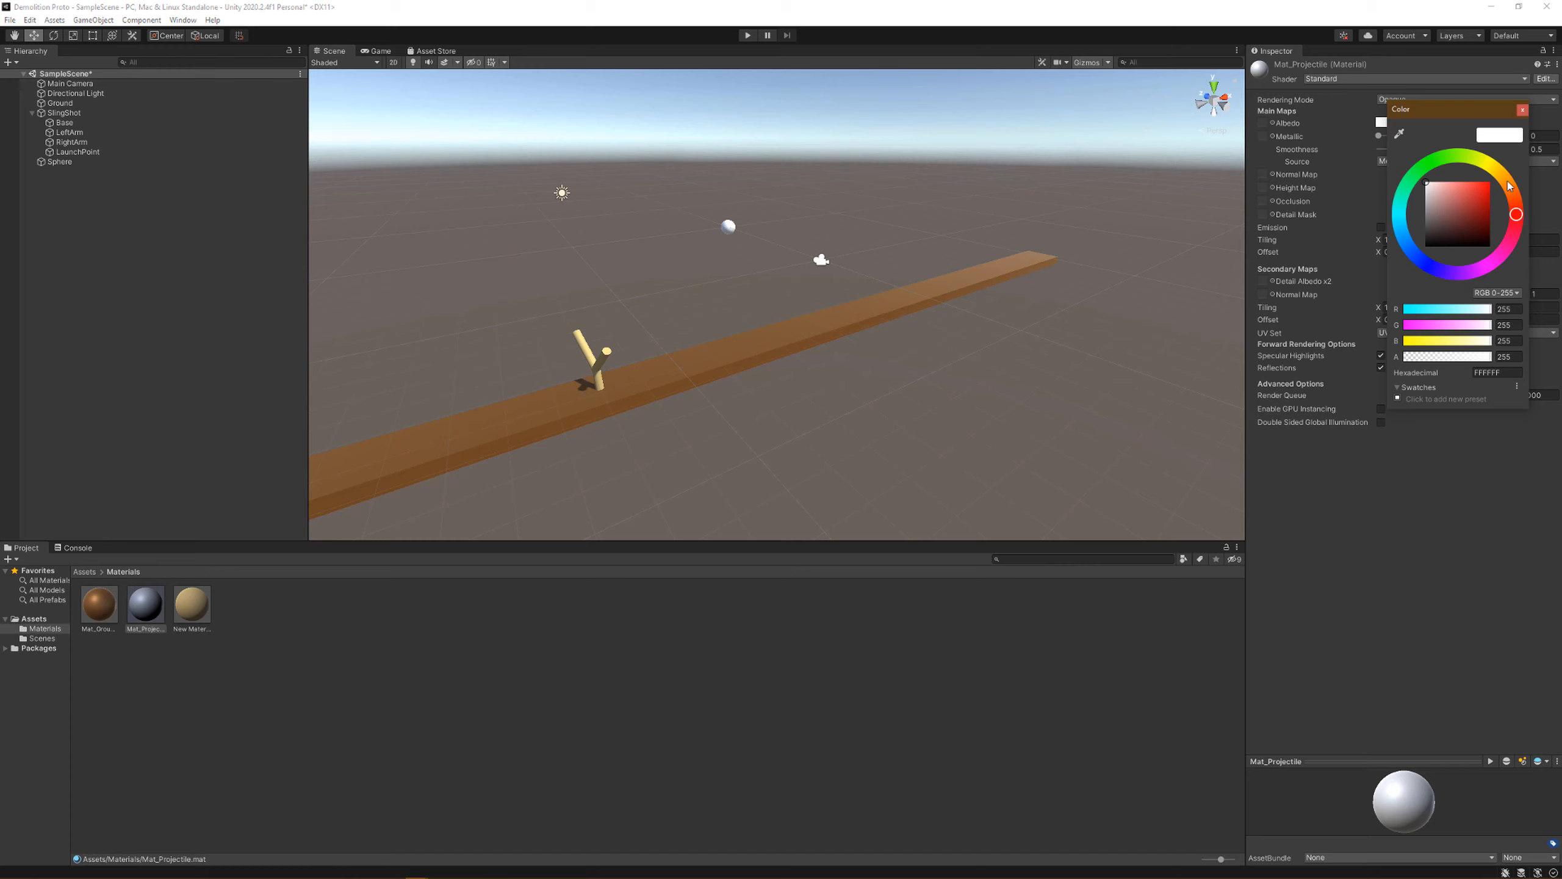
Step: Give Mat_Projectile a grey albedo of about 727171, with metallic 0.844 and smoothness 0.63
{"action": "left_click_drag", "start_coordinate": [1433, 213], "coordinate": [1427, 220]}
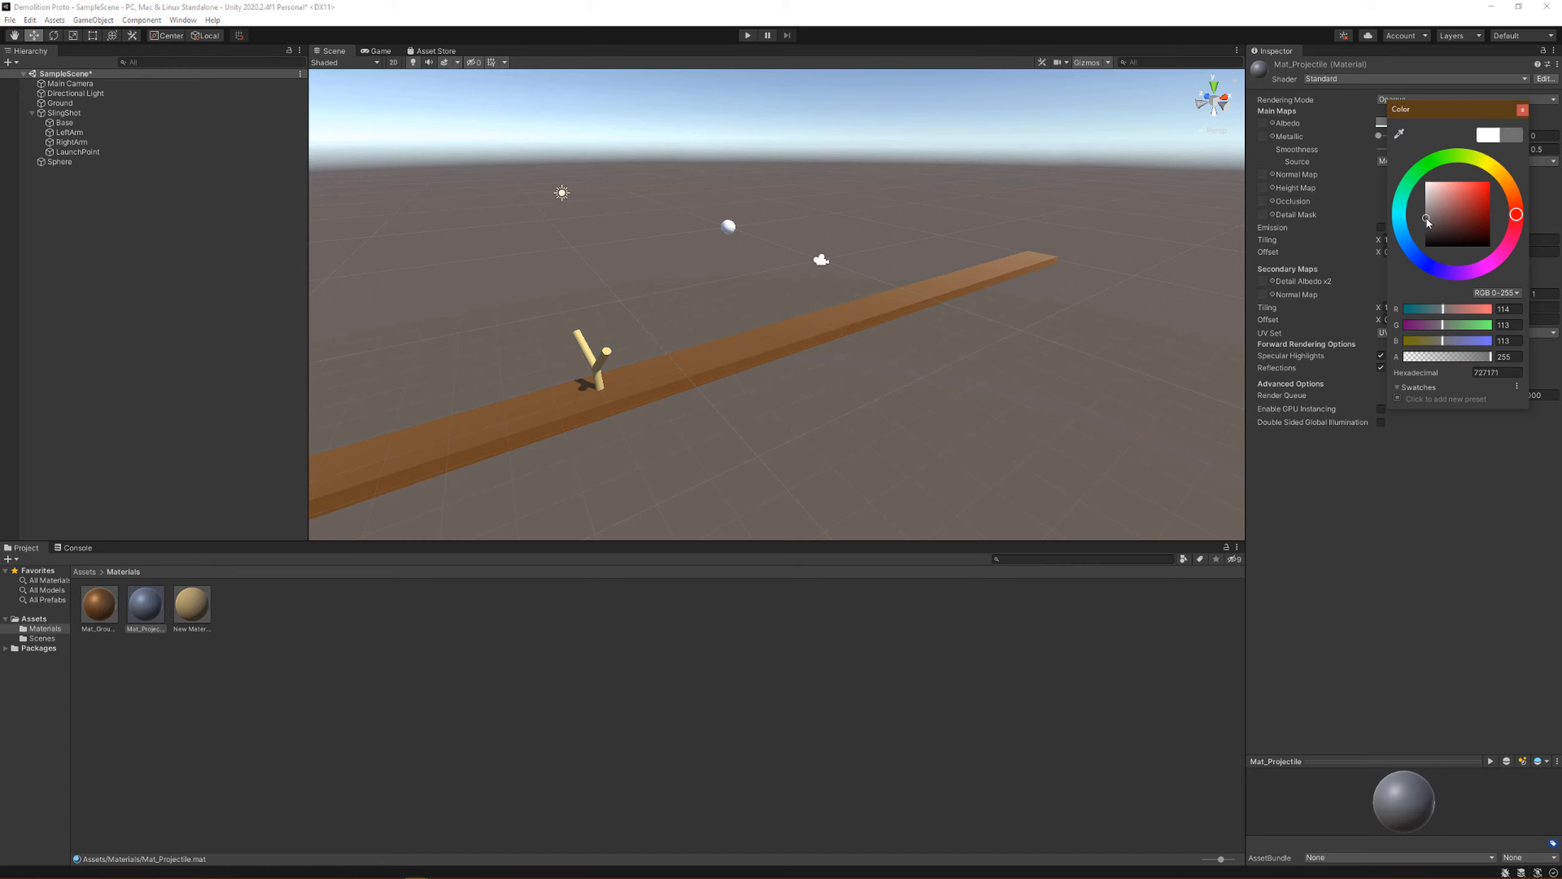
{"action": "left_click", "coordinate": [1489, 450]}
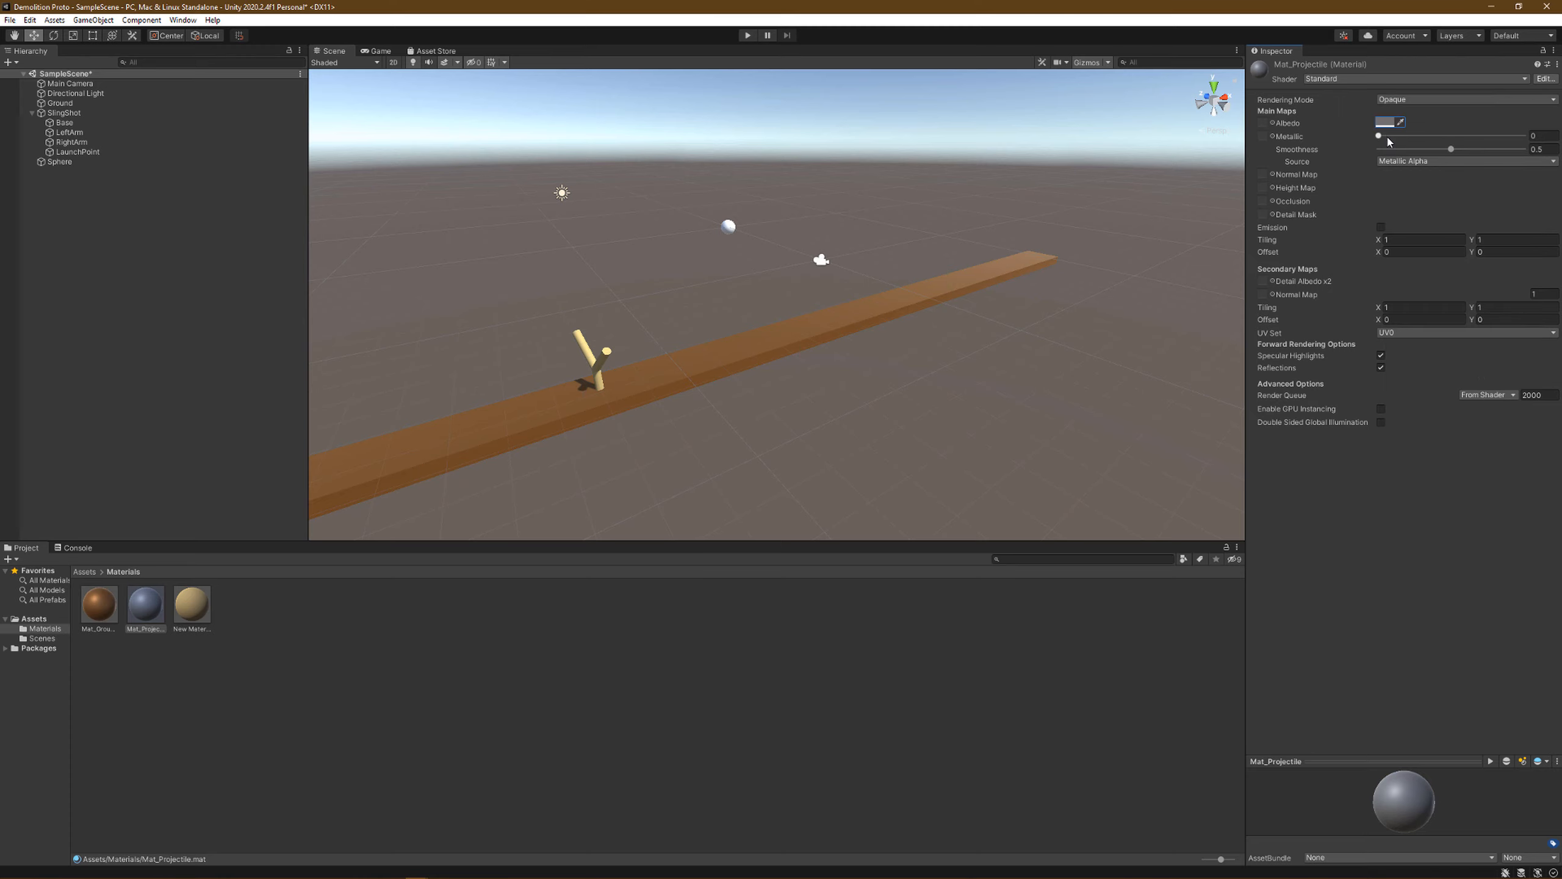
{"action": "left_click_drag", "start_coordinate": [1380, 134], "coordinate": [1470, 167]}
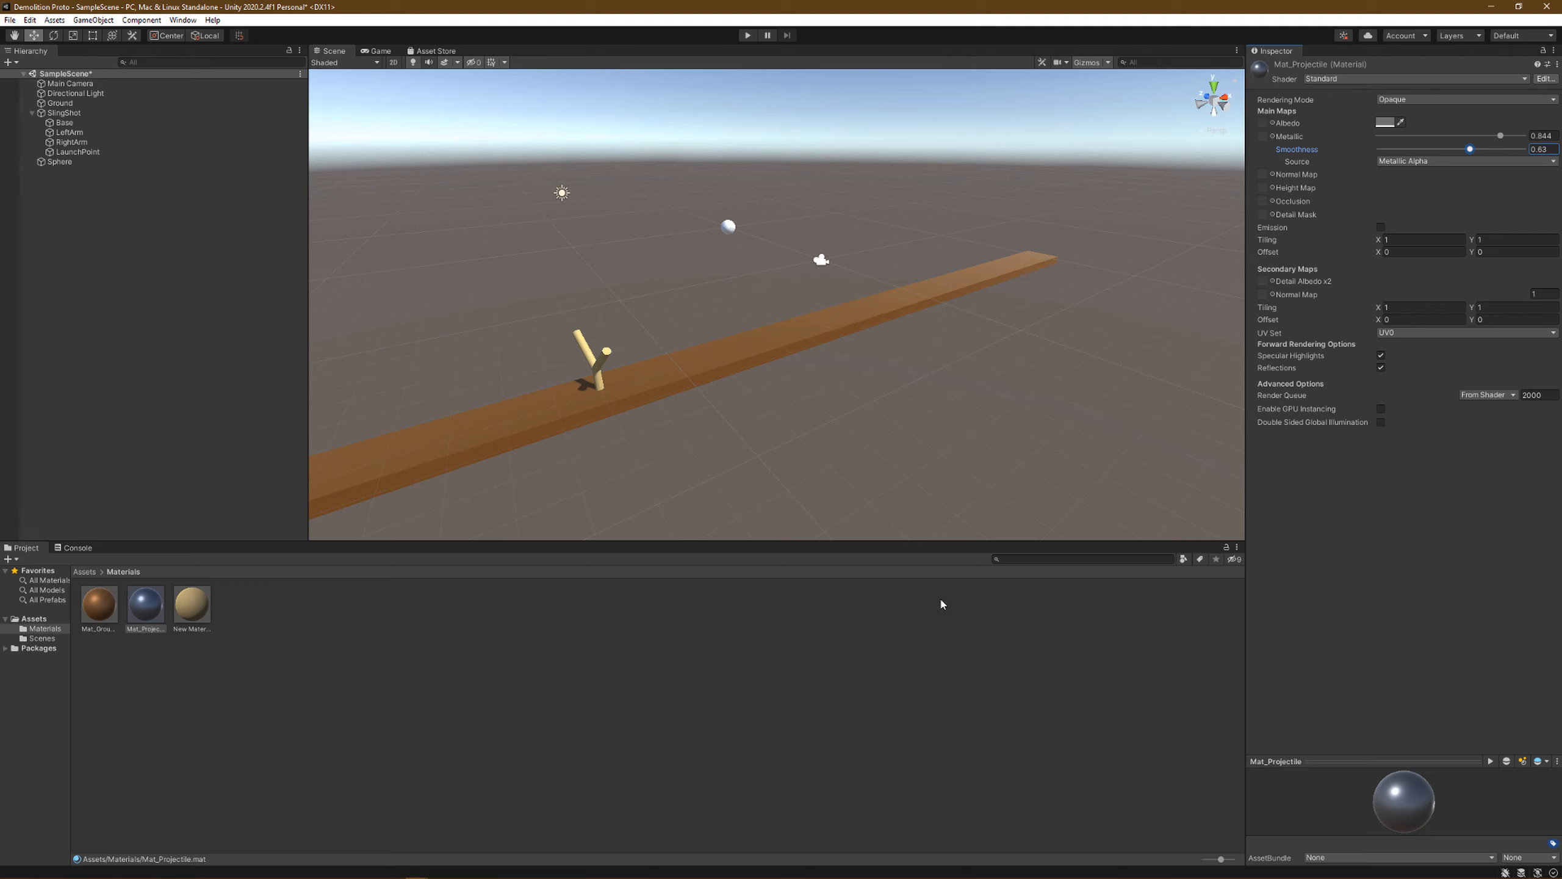
Step: Apply Mat_Projectile to the Sphere in the scene and rename the object Projectile
{"action": "left_click", "coordinate": [894, 621]}
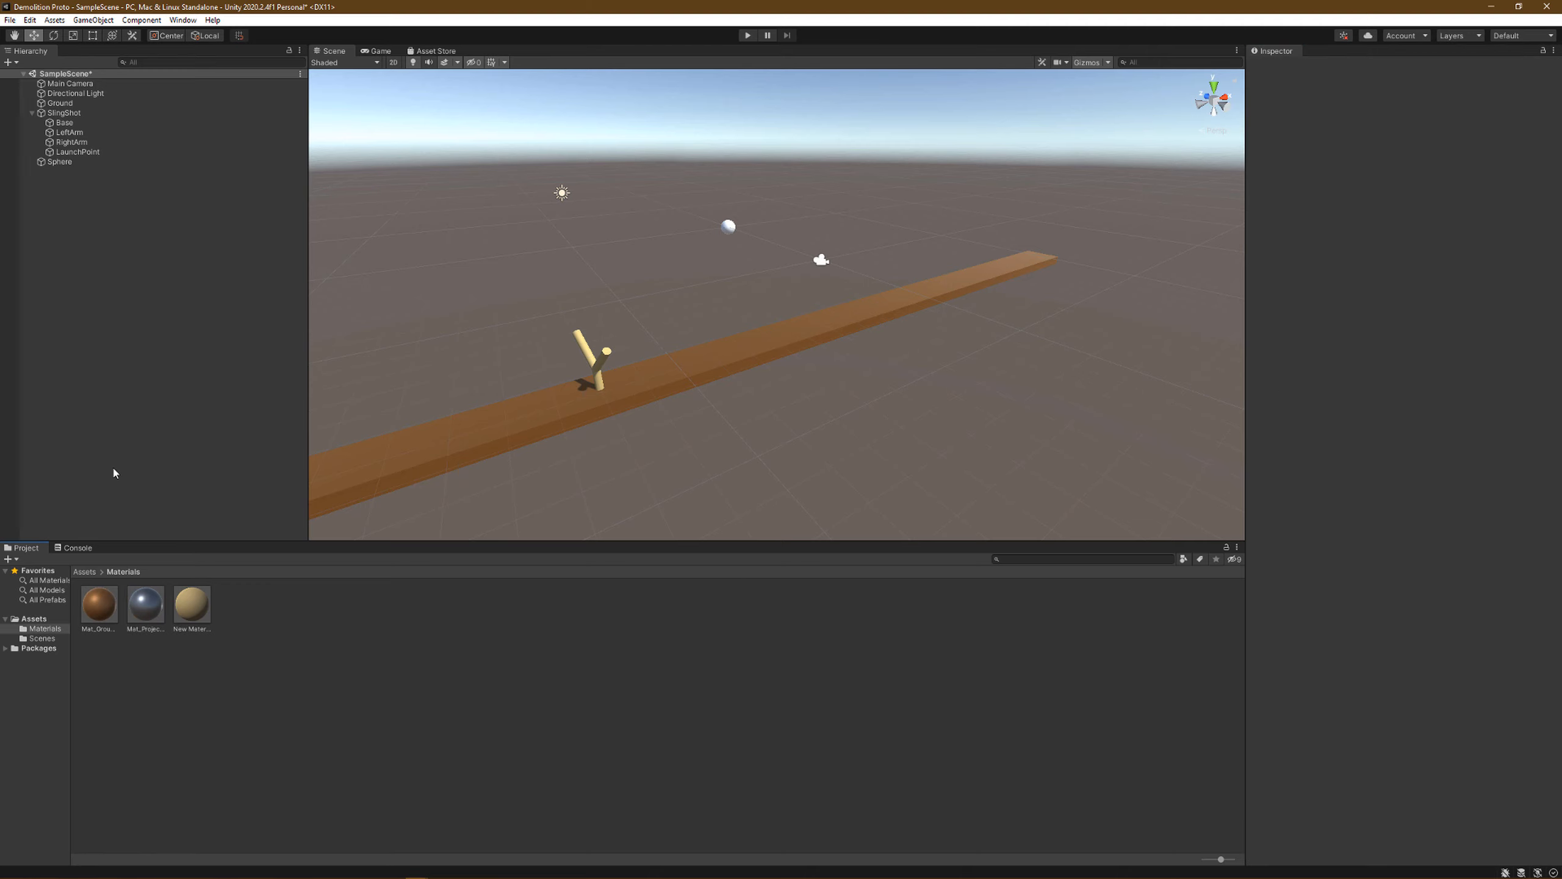
{"action": "left_click_drag", "start_coordinate": [145, 606], "coordinate": [56, 161]}
{"action": "left_click", "coordinate": [56, 160]}
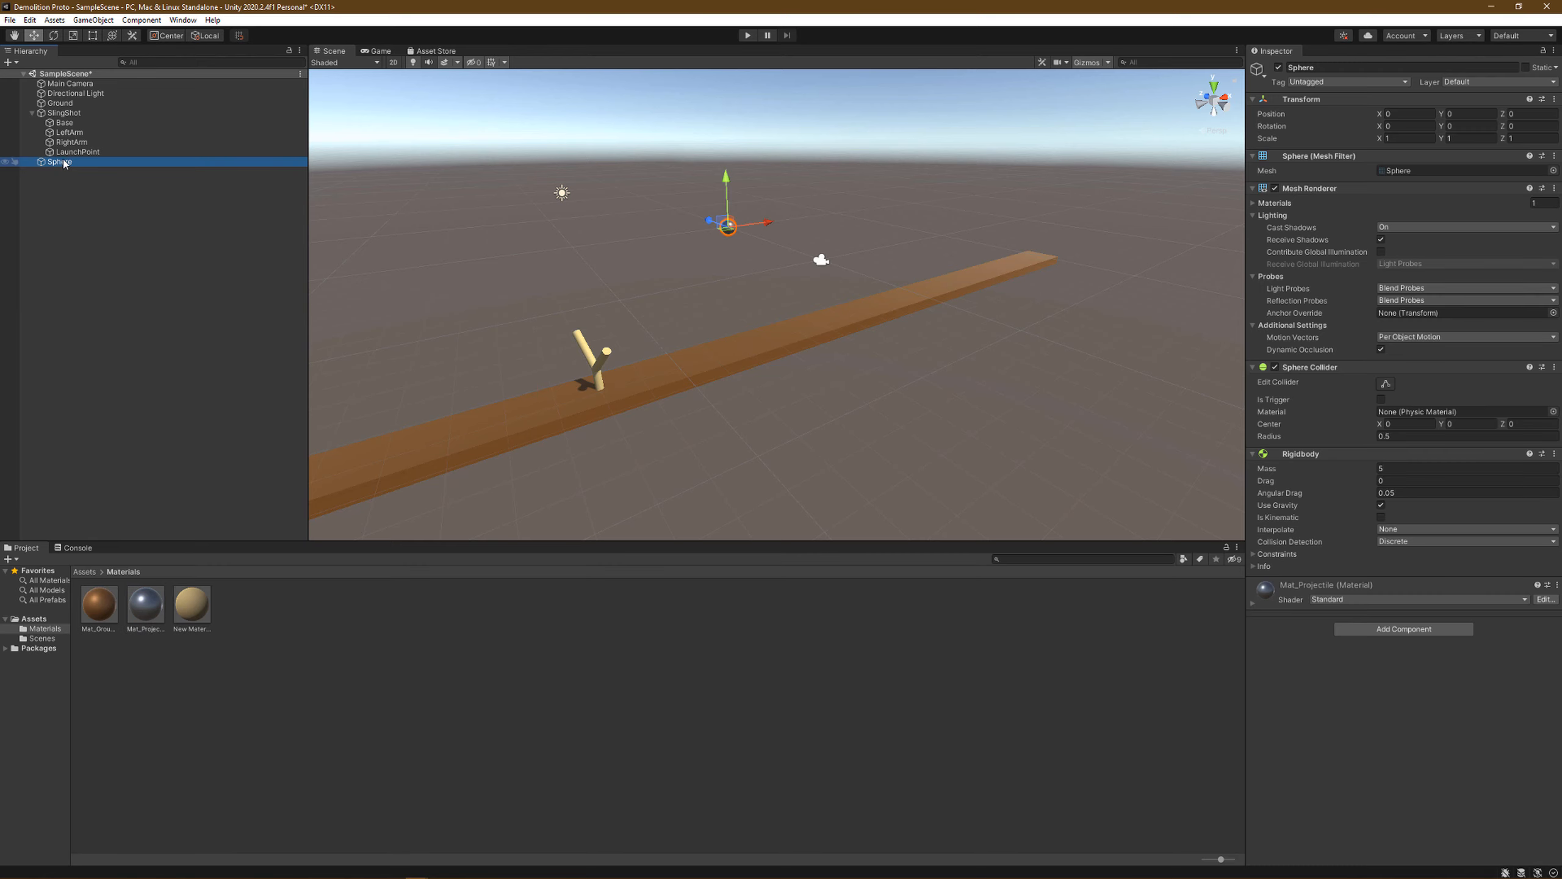
{"action": "left_click", "coordinate": [62, 162]}
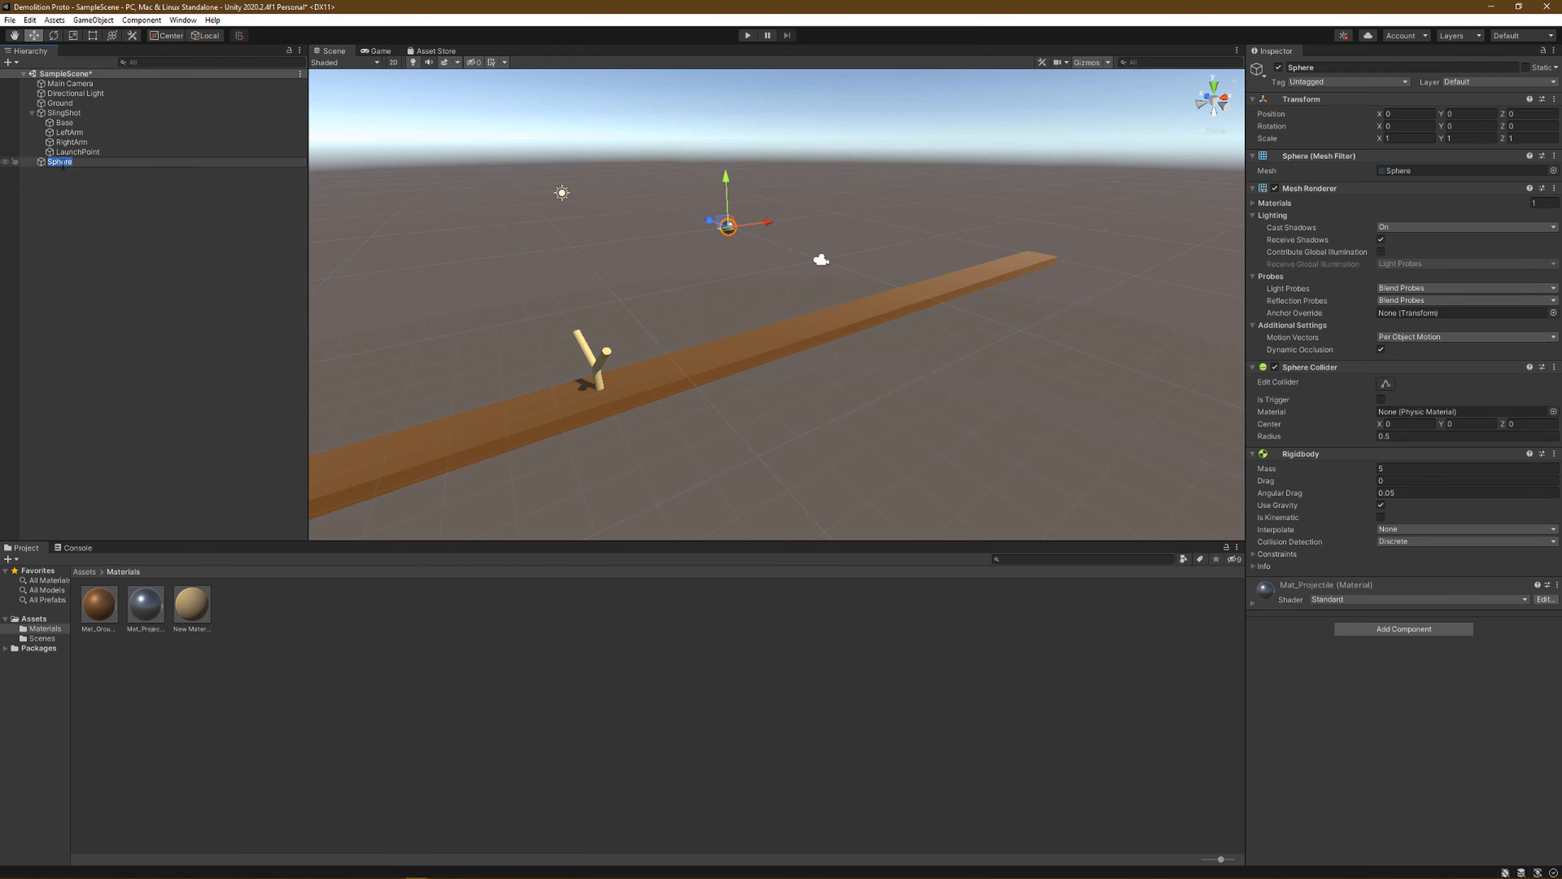
{"action": "type", "text": "Projectile"}
{"action": "left_click", "coordinate": [106, 229]}
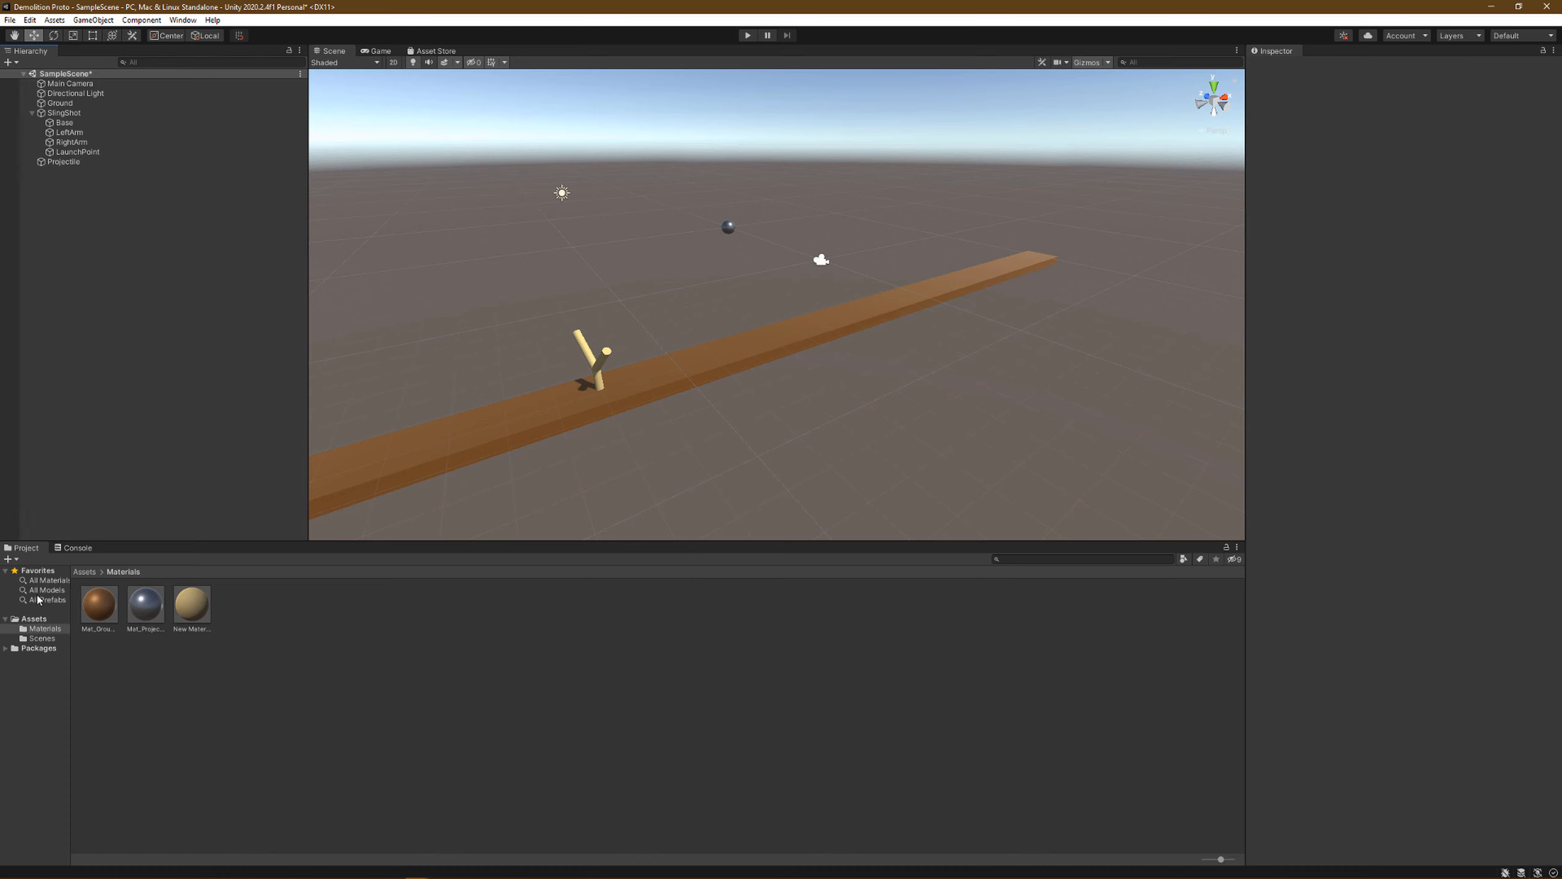
Step: Create a folder named Prefabs directly under Assets
{"action": "left_click", "coordinate": [33, 617]}
{"action": "right_click", "coordinate": [222, 691]}
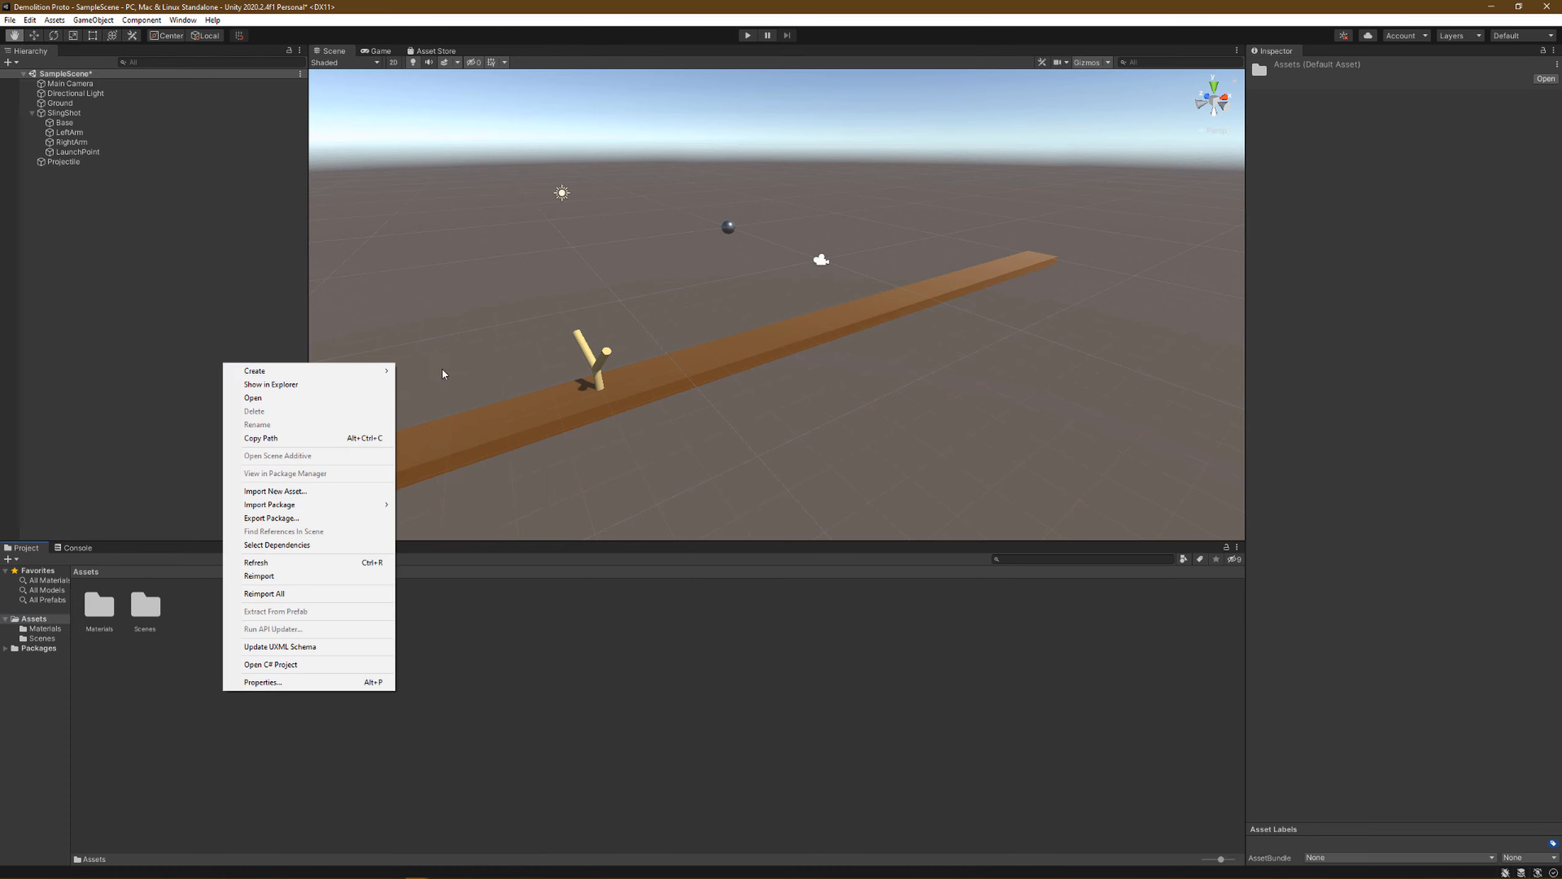
{"action": "left_click", "coordinate": [423, 371]}
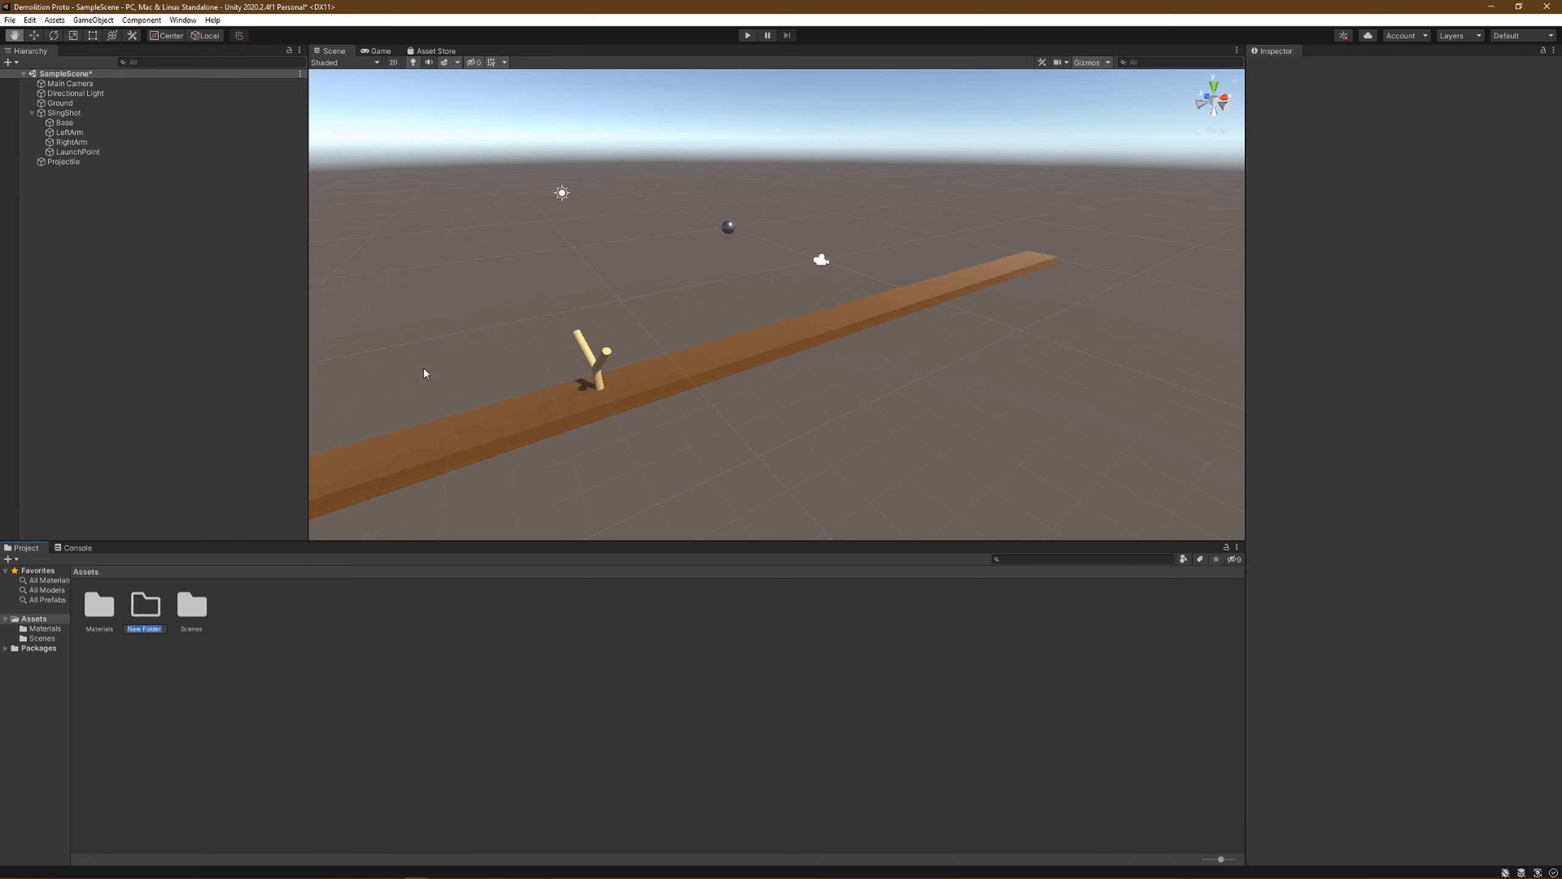
{"action": "type", "text": "Prefabs"}
{"action": "key", "text": "Return"}
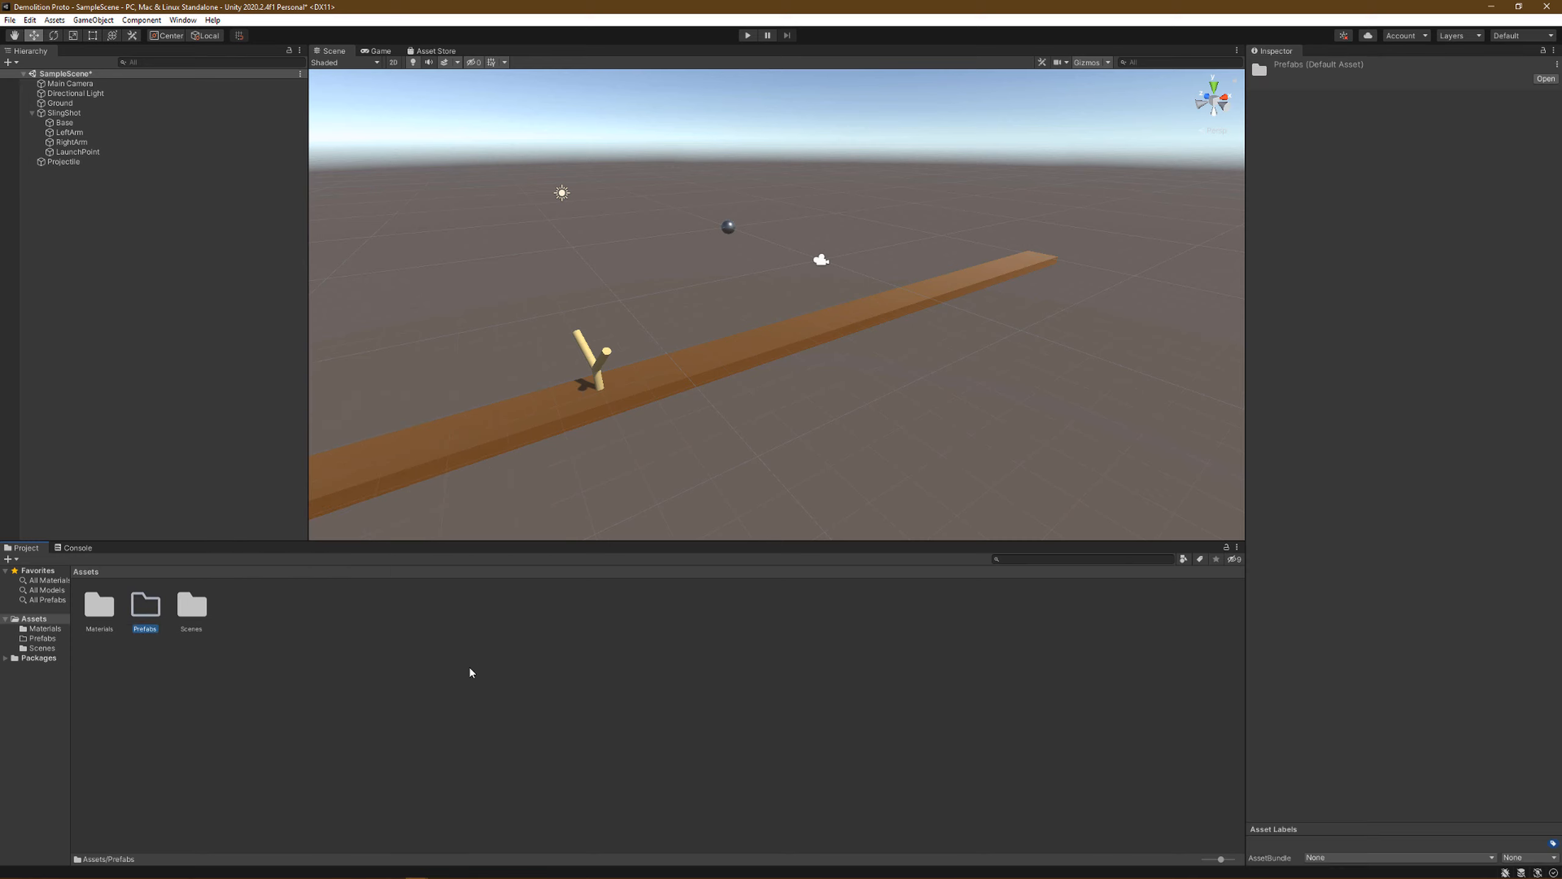
Step: Turn the Projectile object into a prefab stored in the Prefabs folder
{"action": "double_click", "coordinate": [142, 615]}
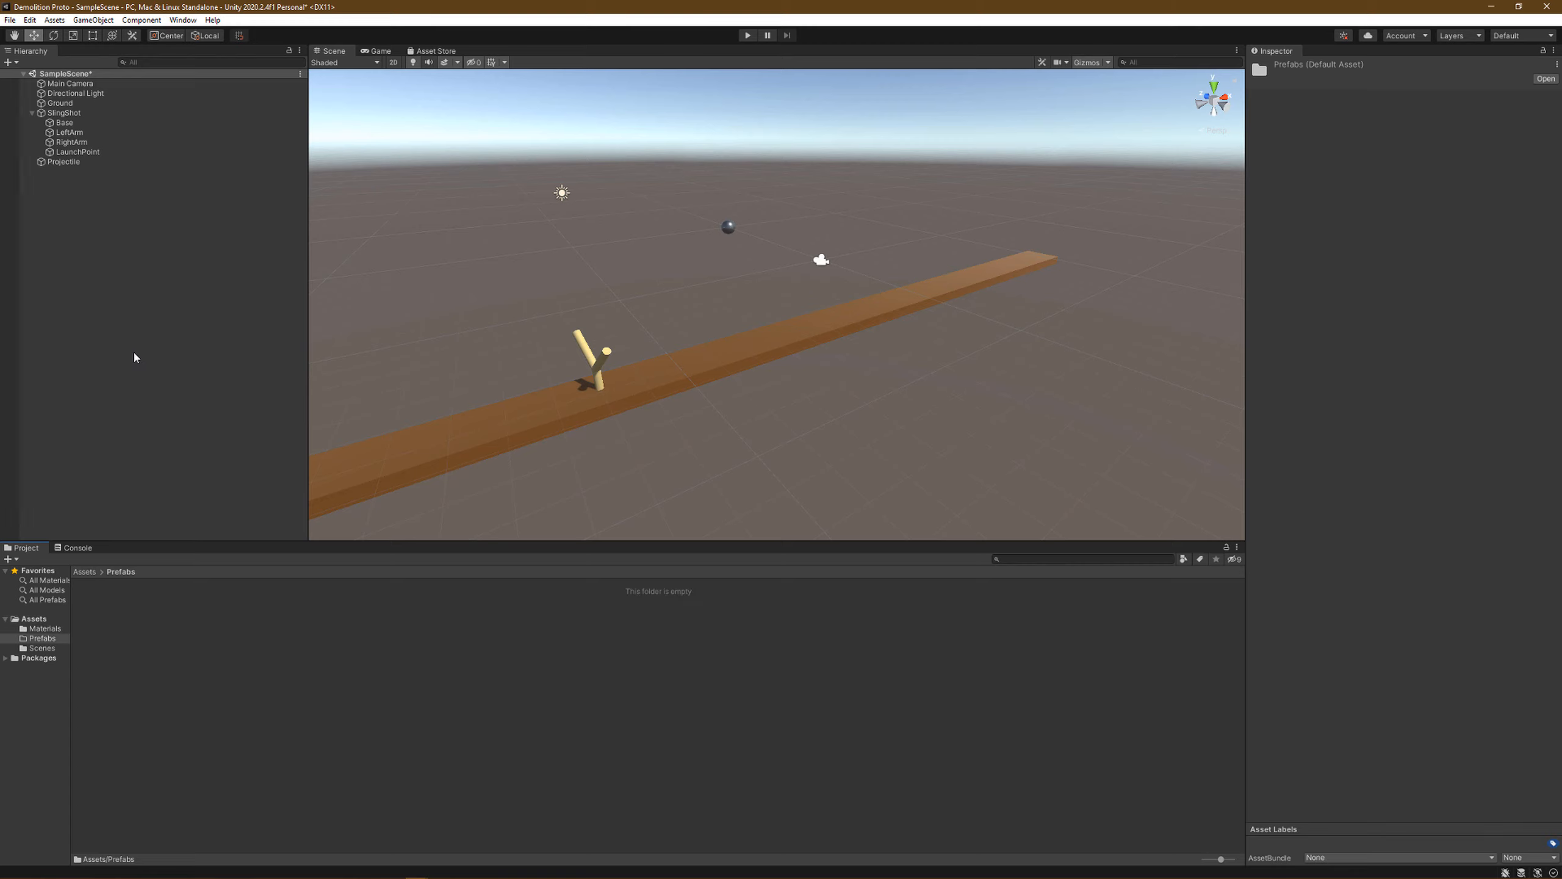
{"action": "left_click_drag", "start_coordinate": [63, 161], "coordinate": [341, 680]}
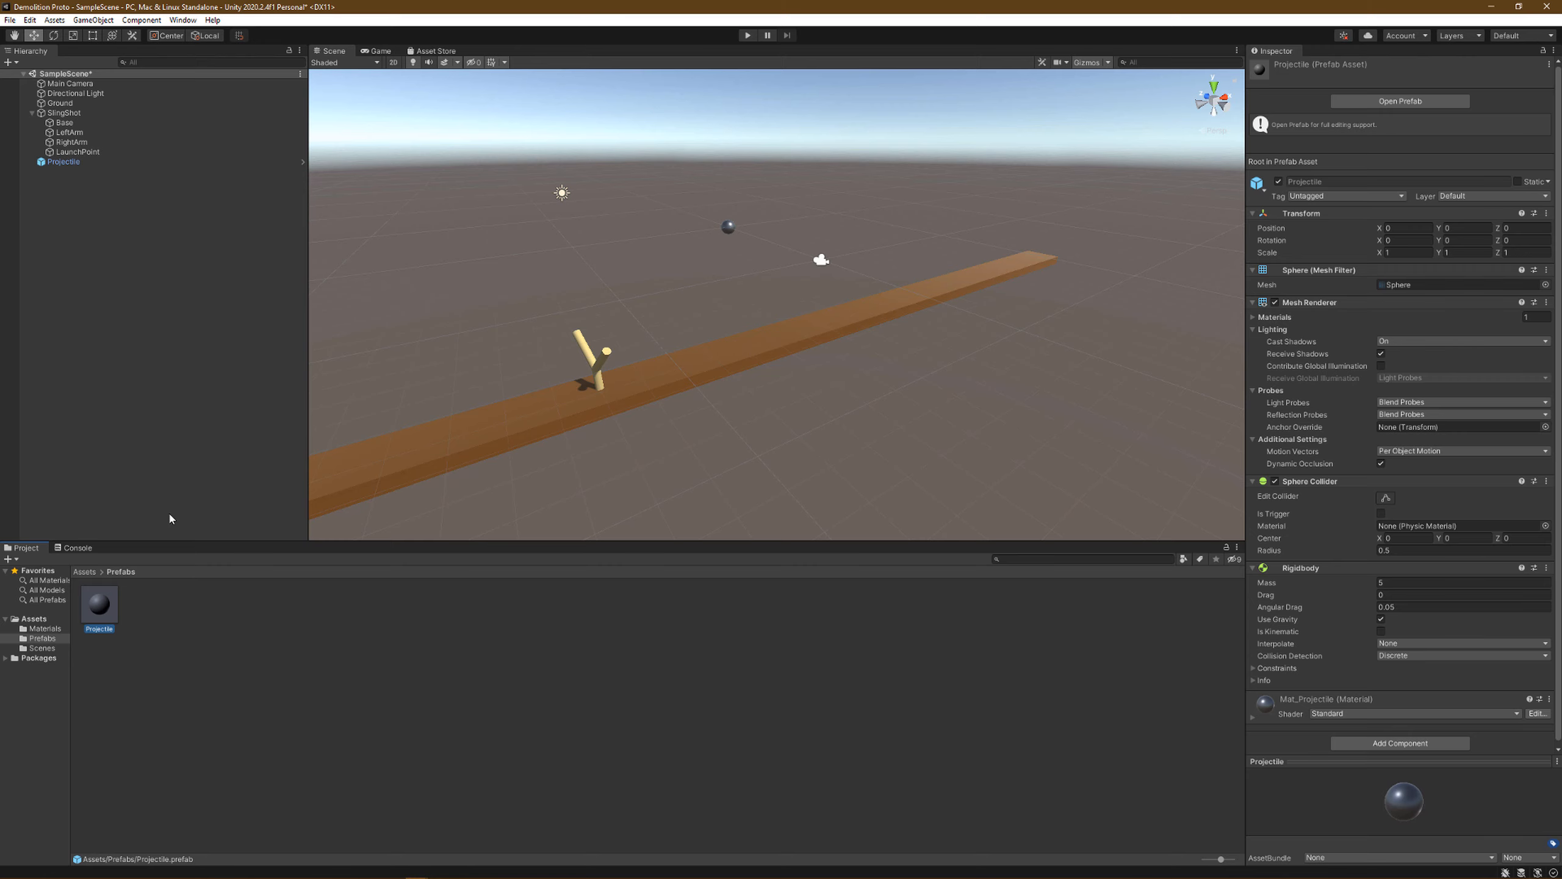
{"action": "left_click", "coordinate": [35, 220]}
Step: Delete the Projectile instance from SampleScene, keeping its prefab asset, and save the scene
{"action": "left_click", "coordinate": [63, 162]}
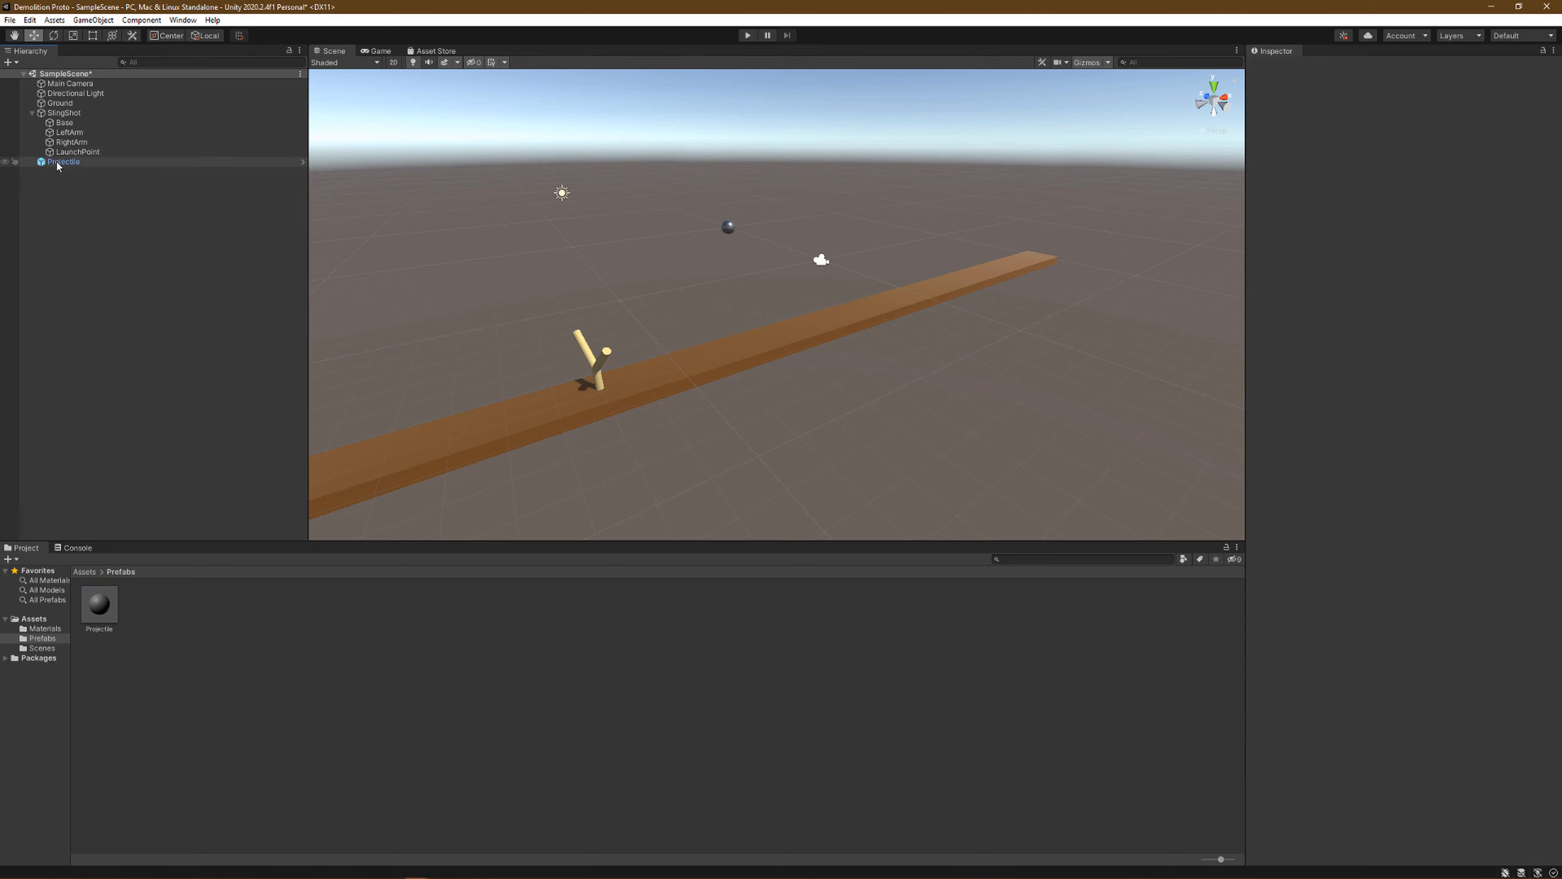
{"action": "right_click", "coordinate": [58, 163]}
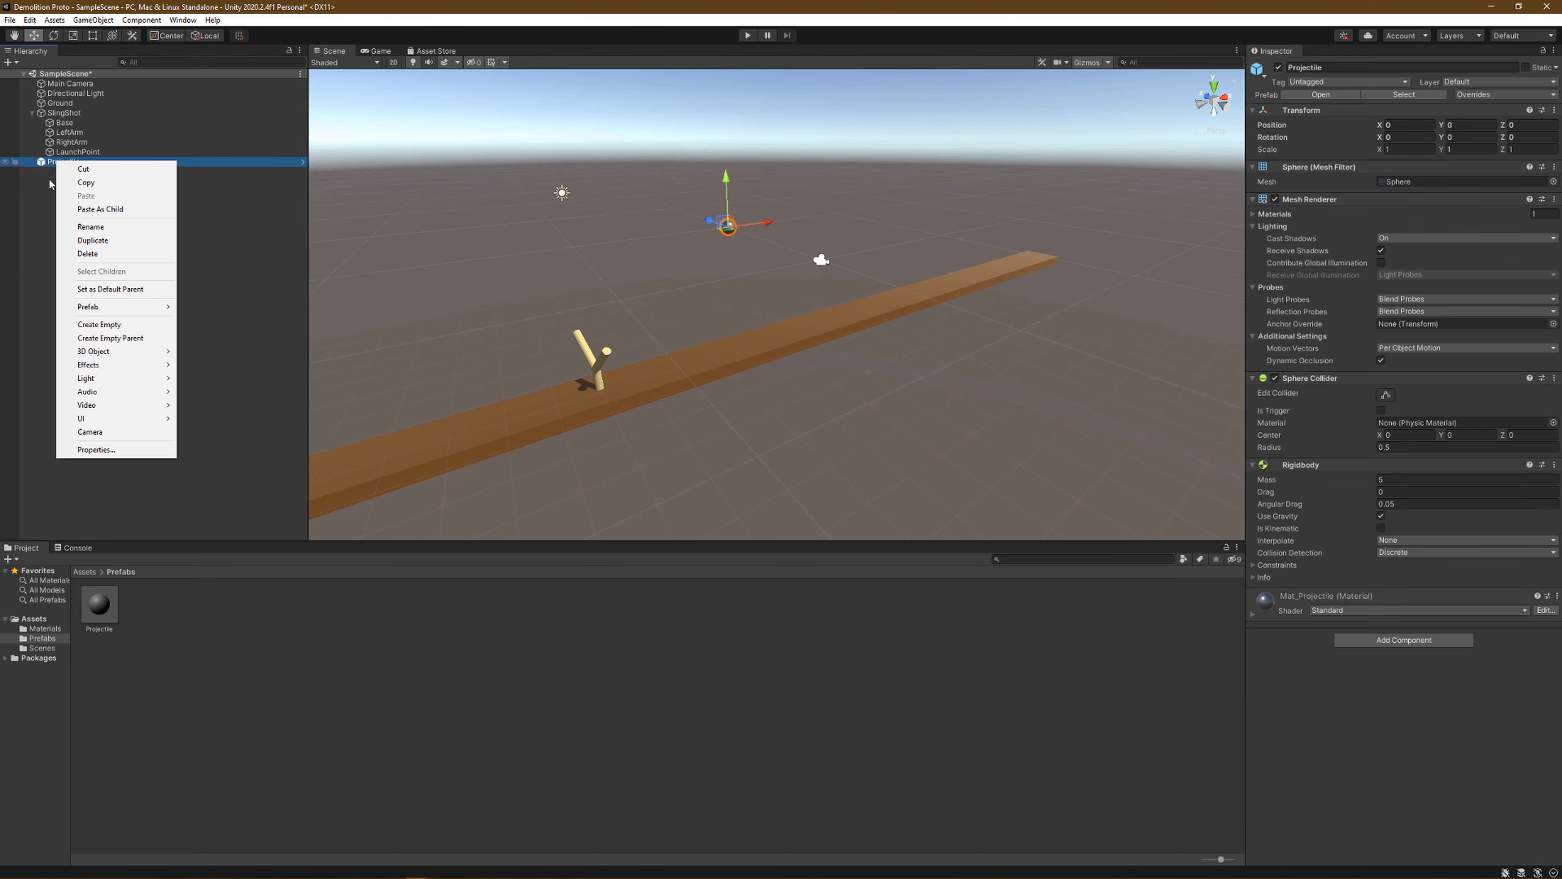
{"action": "left_click", "coordinate": [113, 256]}
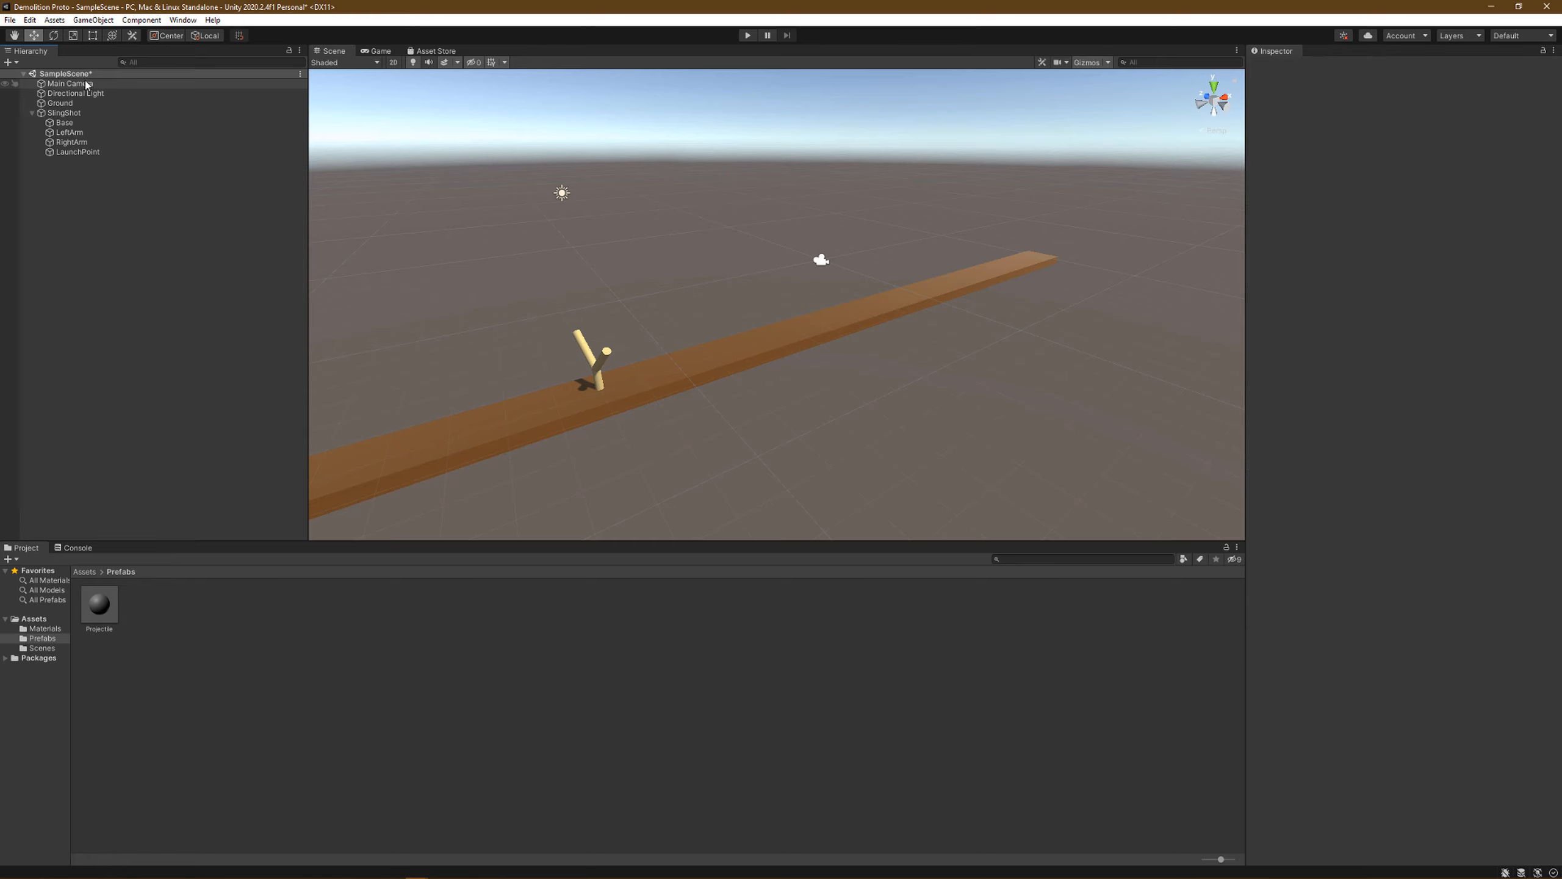
{"action": "left_click", "coordinate": [10, 20]}
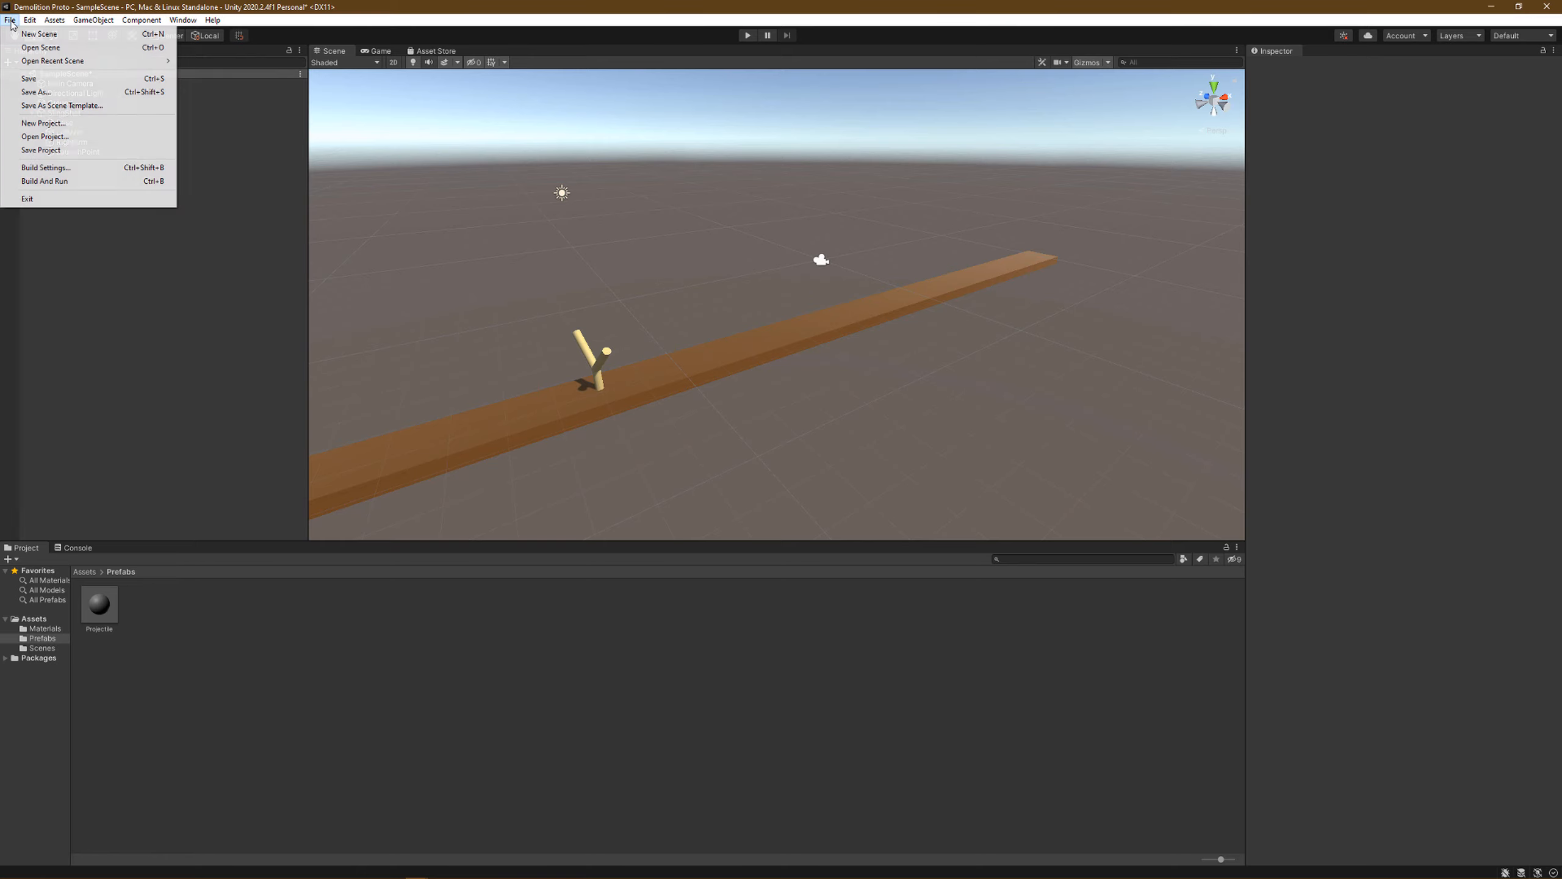
{"action": "left_click", "coordinate": [37, 83]}
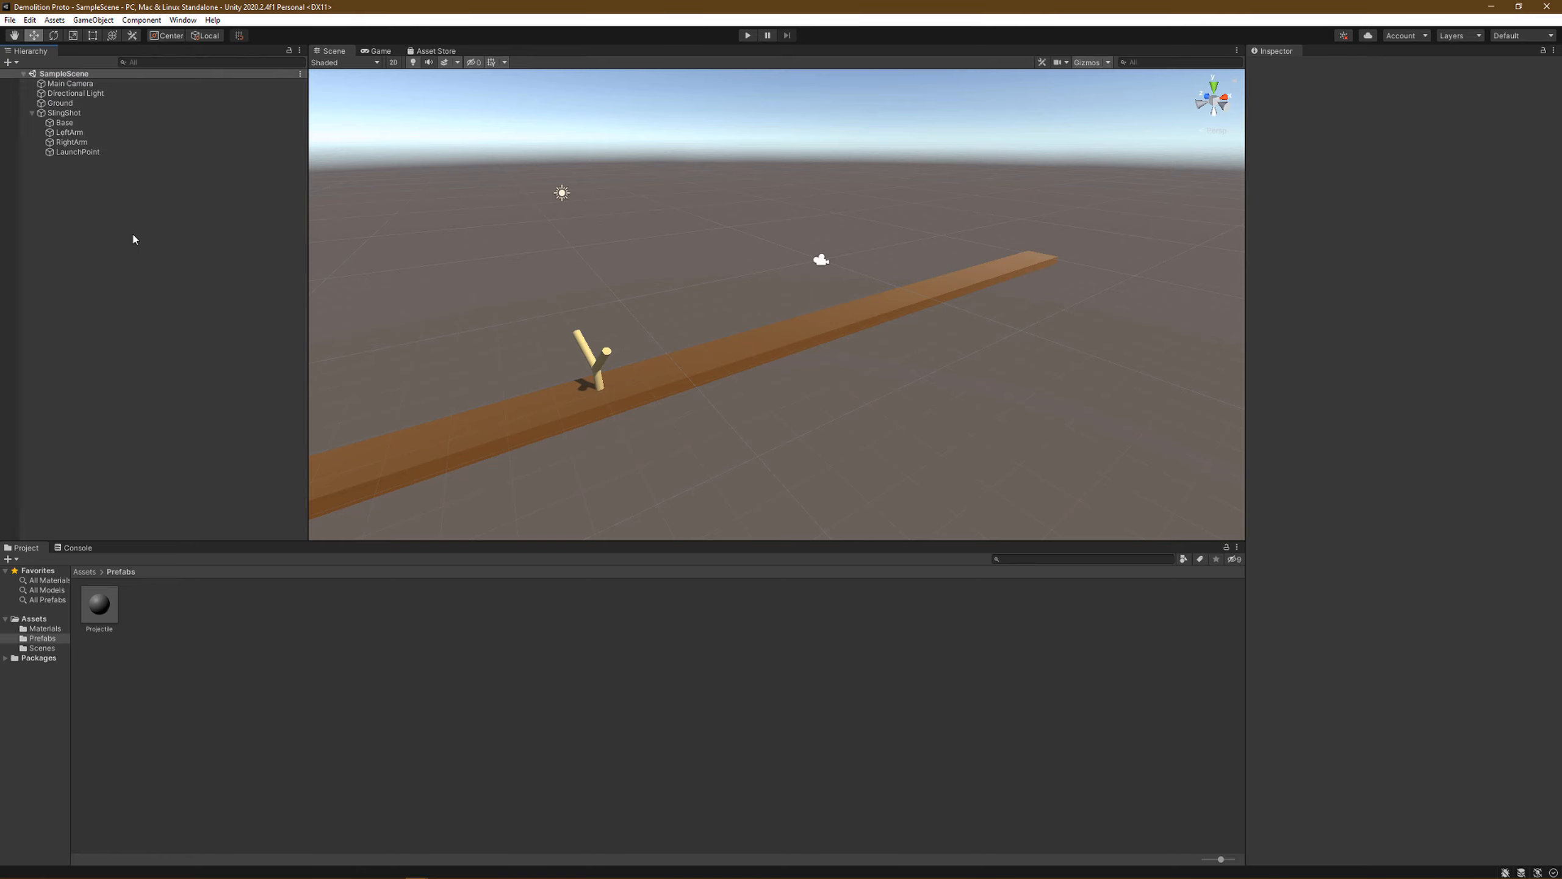